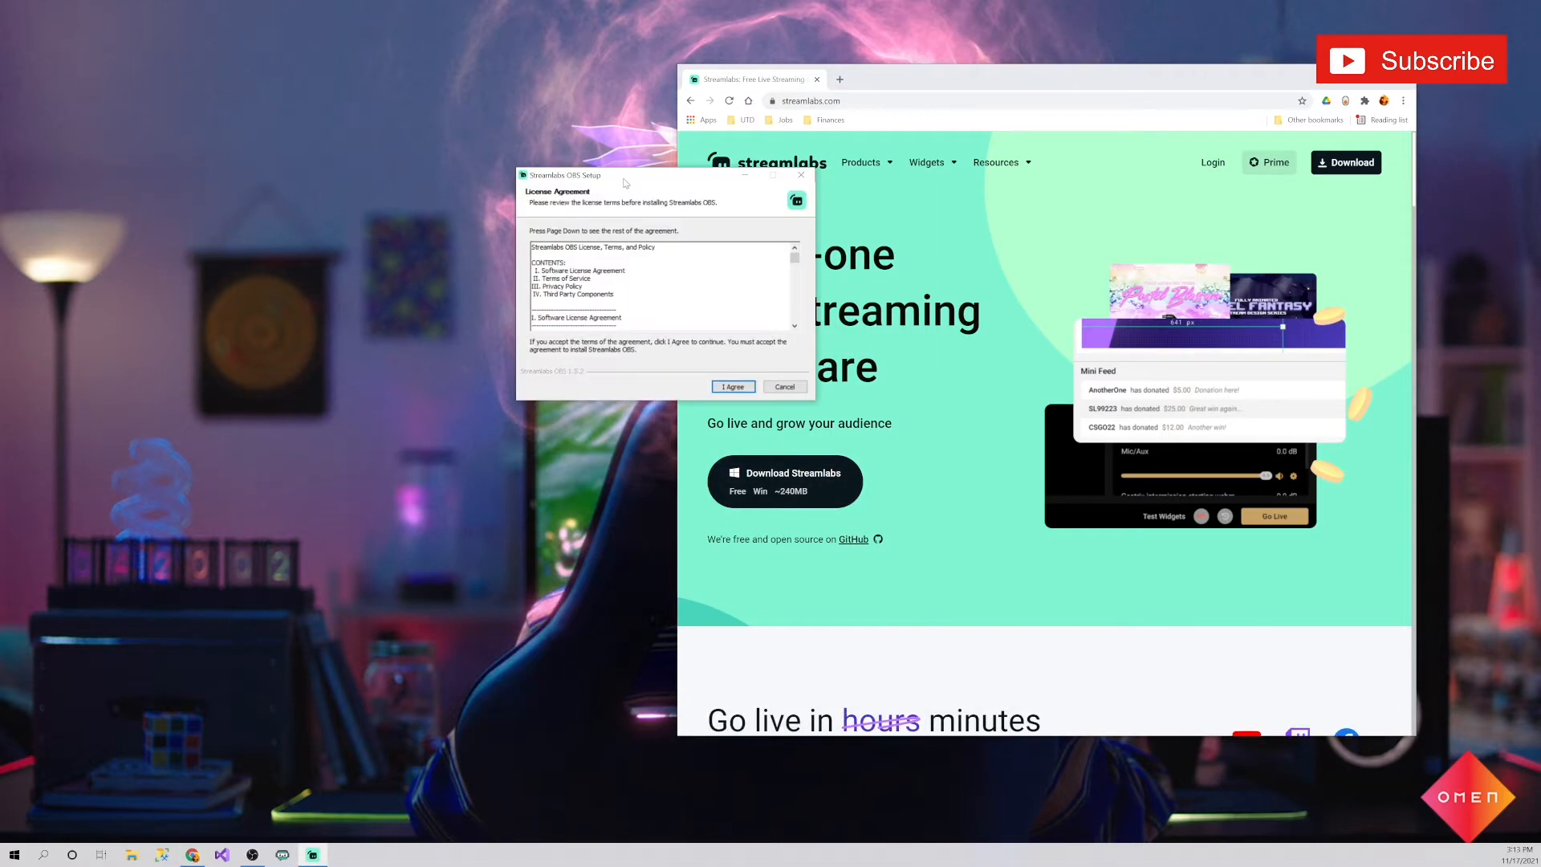
# Install Streamlabs OBS in its default Program Files folder, clear the browser off the desktop, and finish setup with the program launching.
pyautogui.click(912, 497)
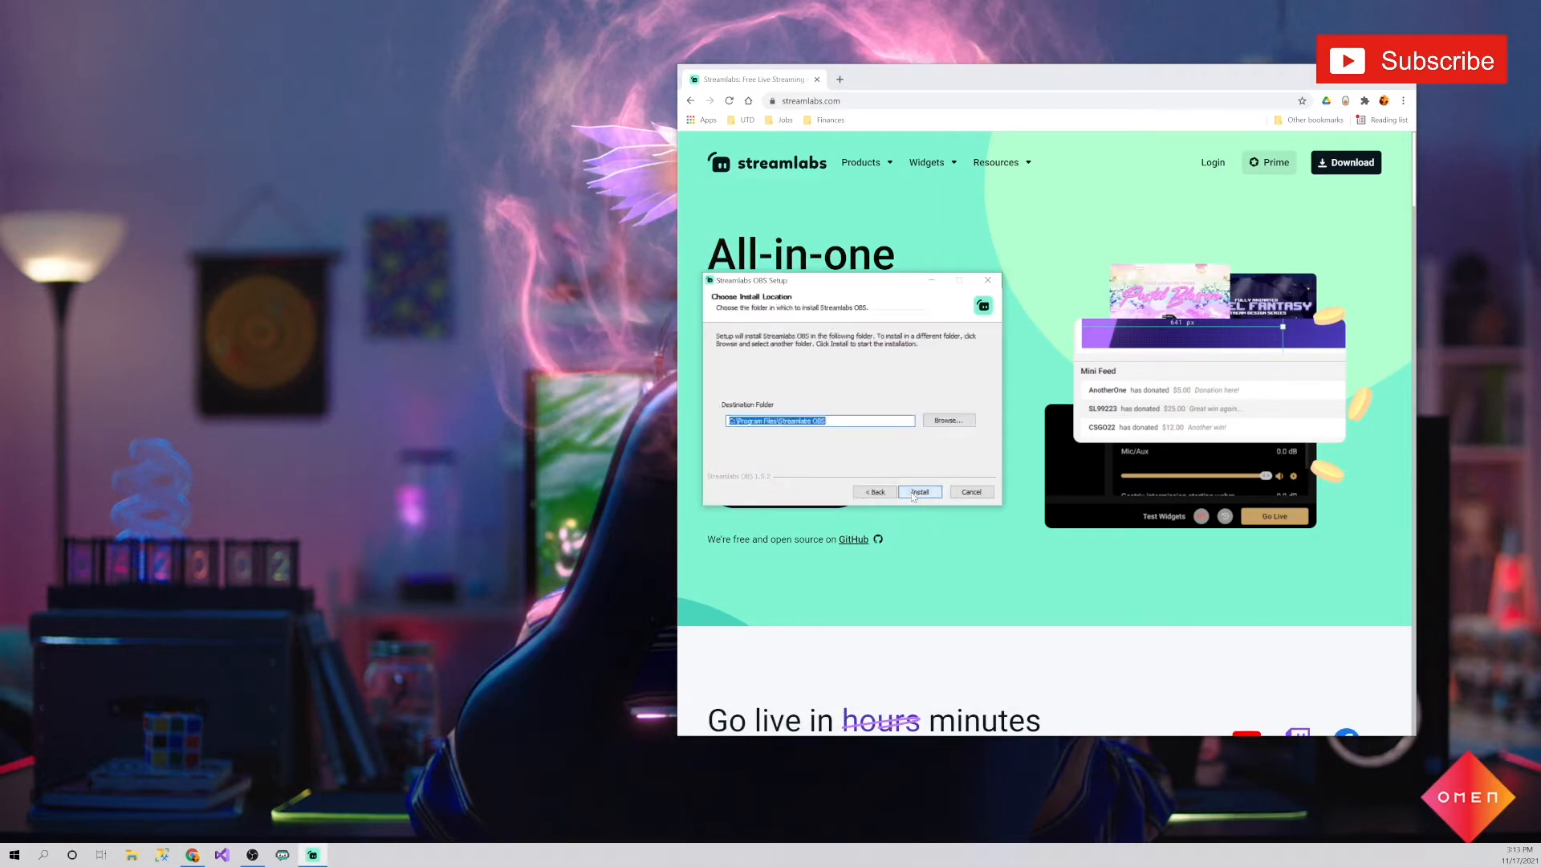
pyautogui.click(912, 497)
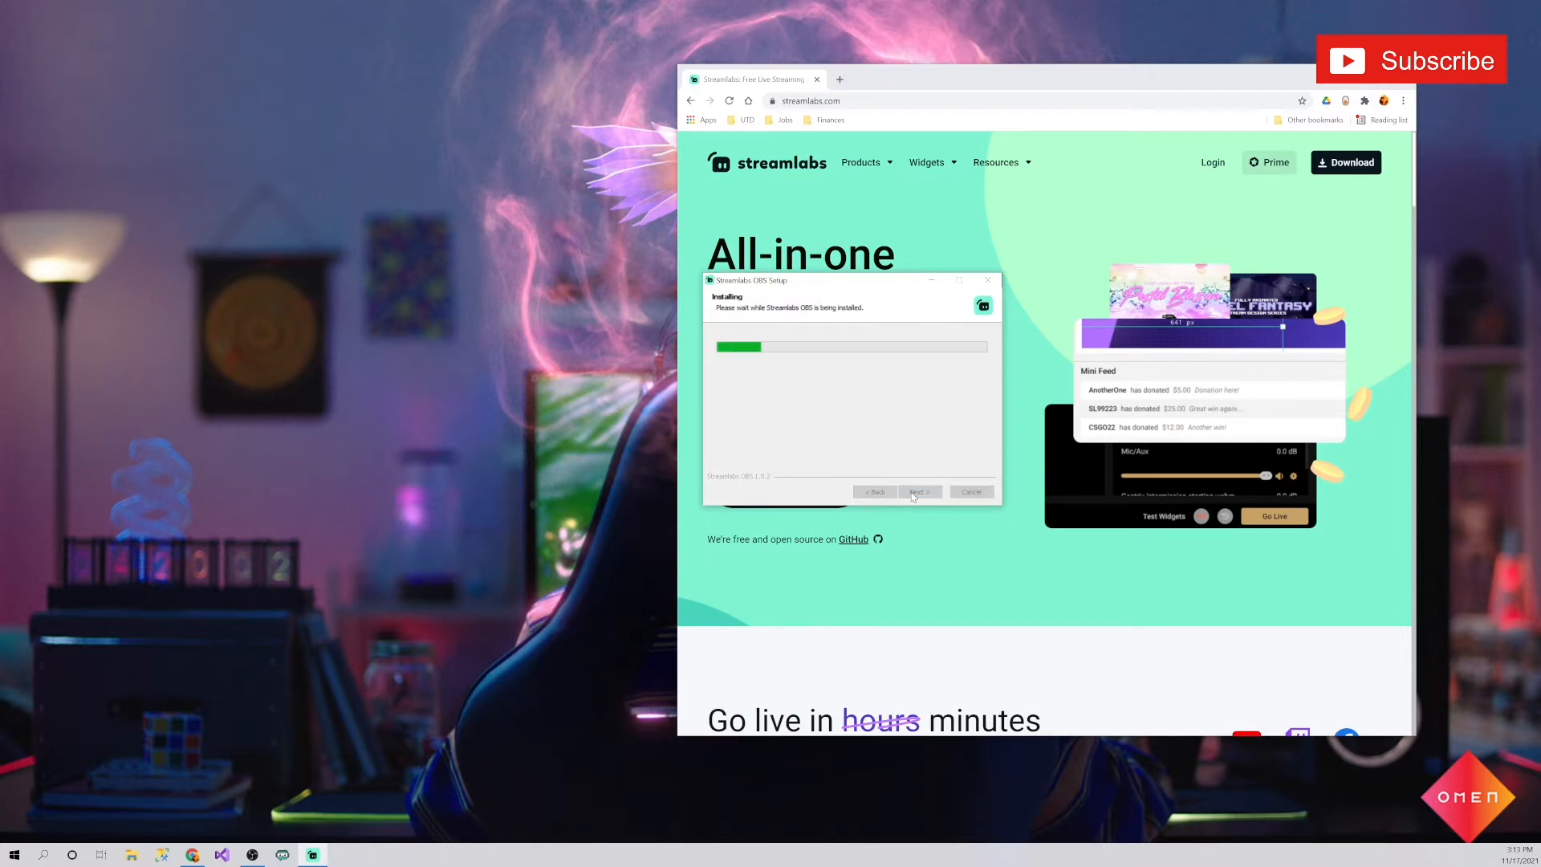
pyautogui.click(1324, 77)
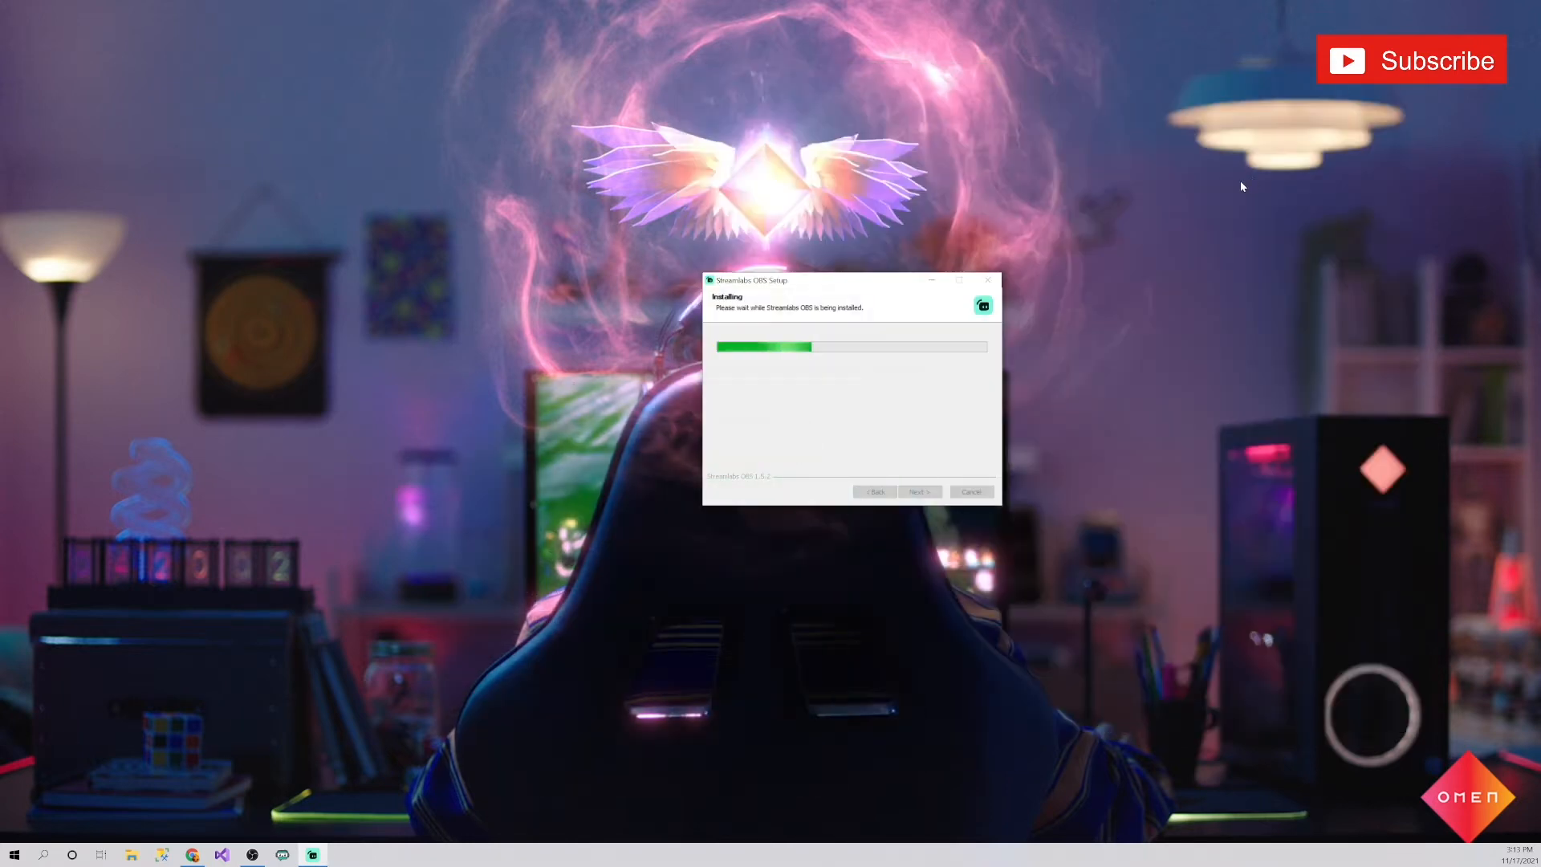
pyautogui.rightClick(1236, 184)
pyautogui.press('Escape')
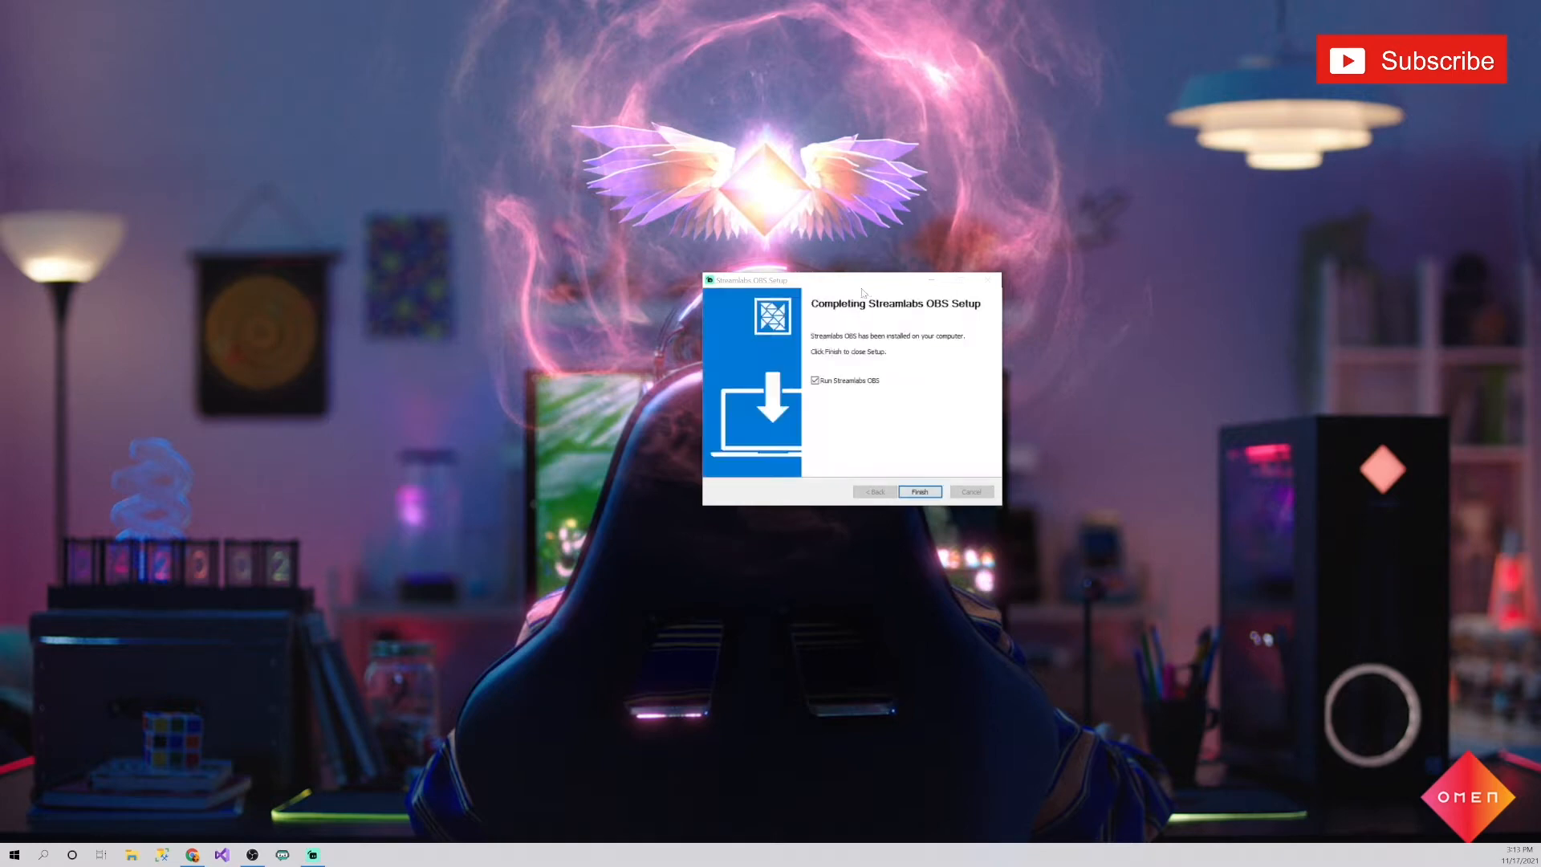
pyautogui.click(922, 493)
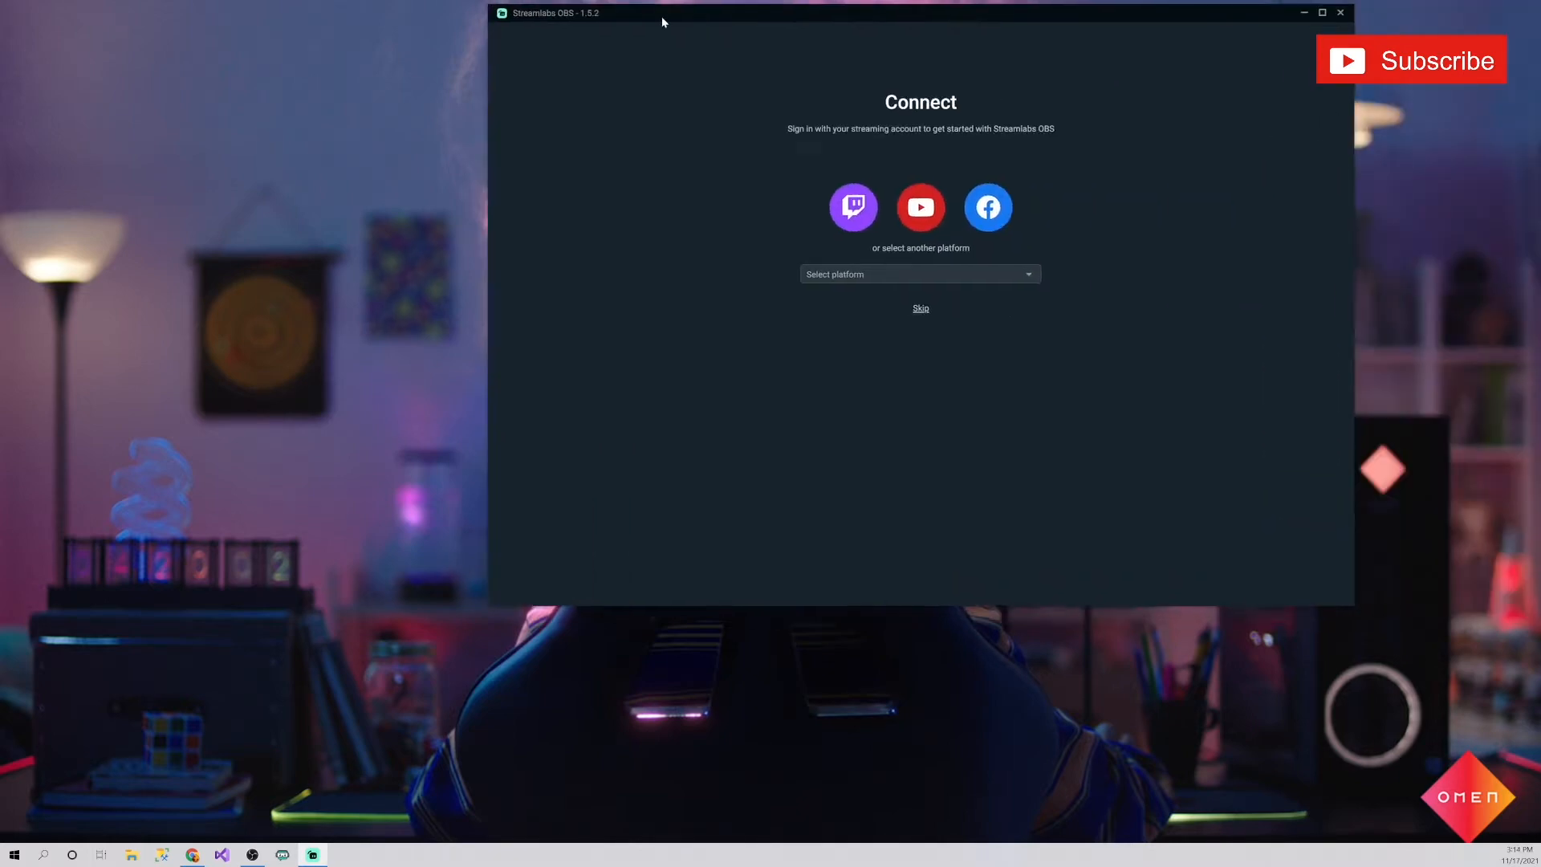
# Skip signing in with a streaming account and start with a fresh configuration instead of importing from OBS.
pyautogui.moveTo(661, 16); pyautogui.dragTo(628, 136)
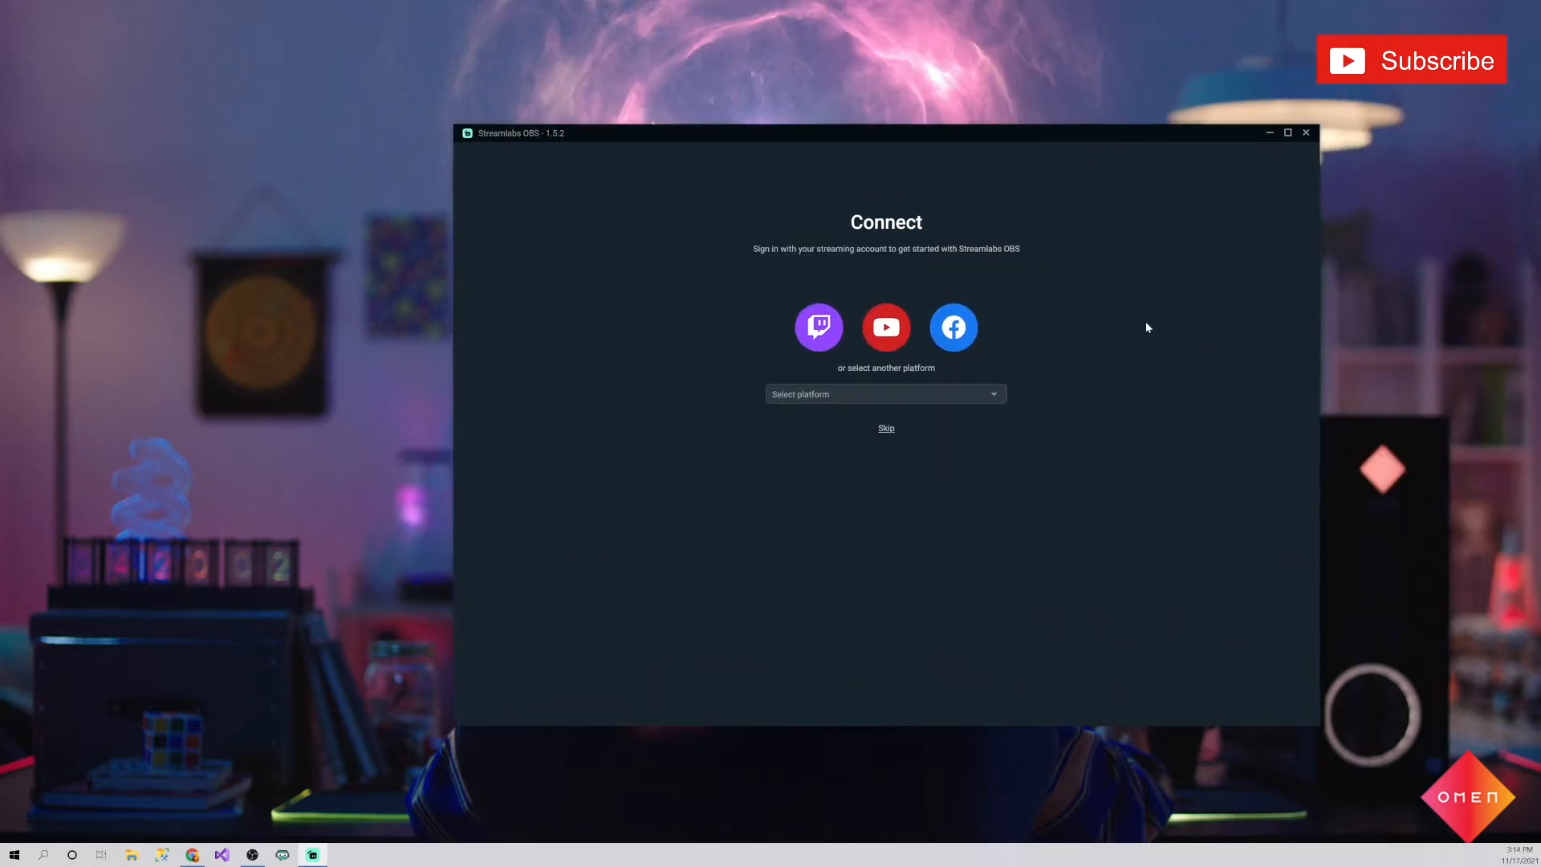
pyautogui.click(887, 429)
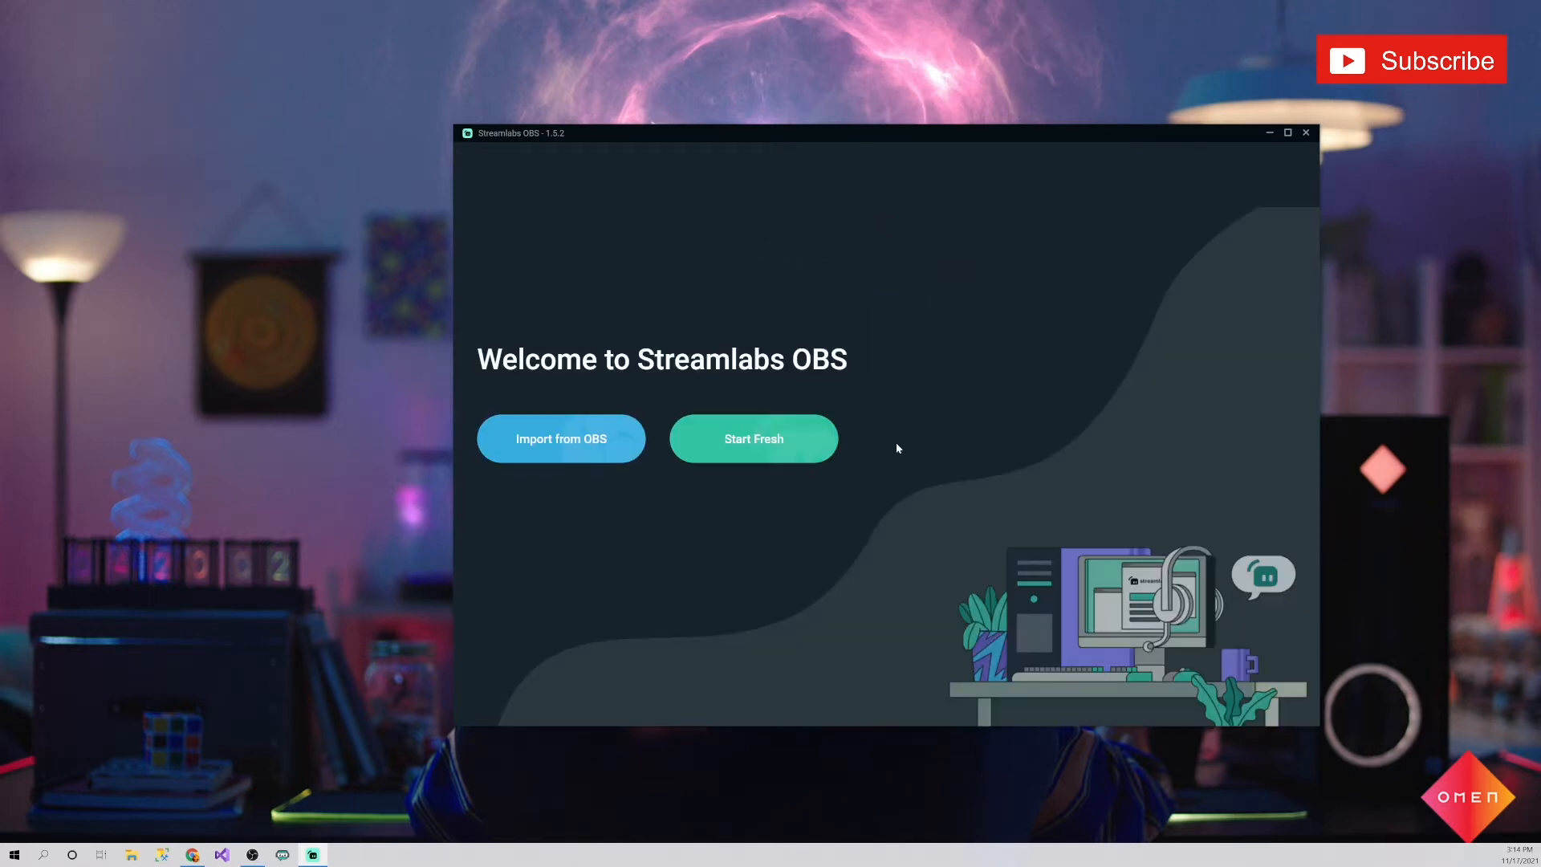
pyautogui.click(782, 443)
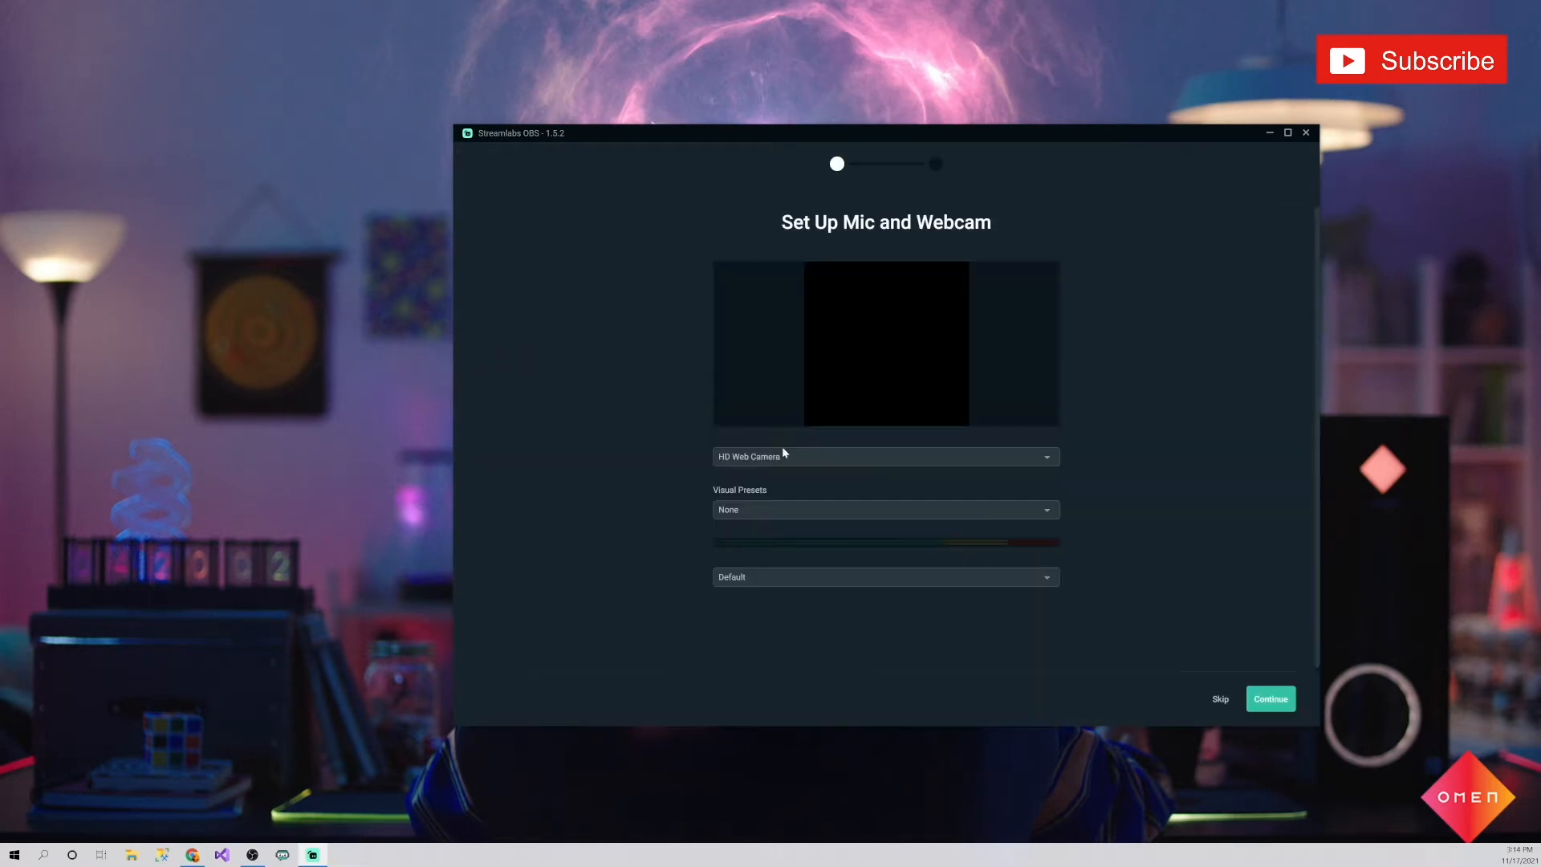
# Select HD Web Camera as the webcam in the mic and webcam setup.
pyautogui.click(1046, 458)
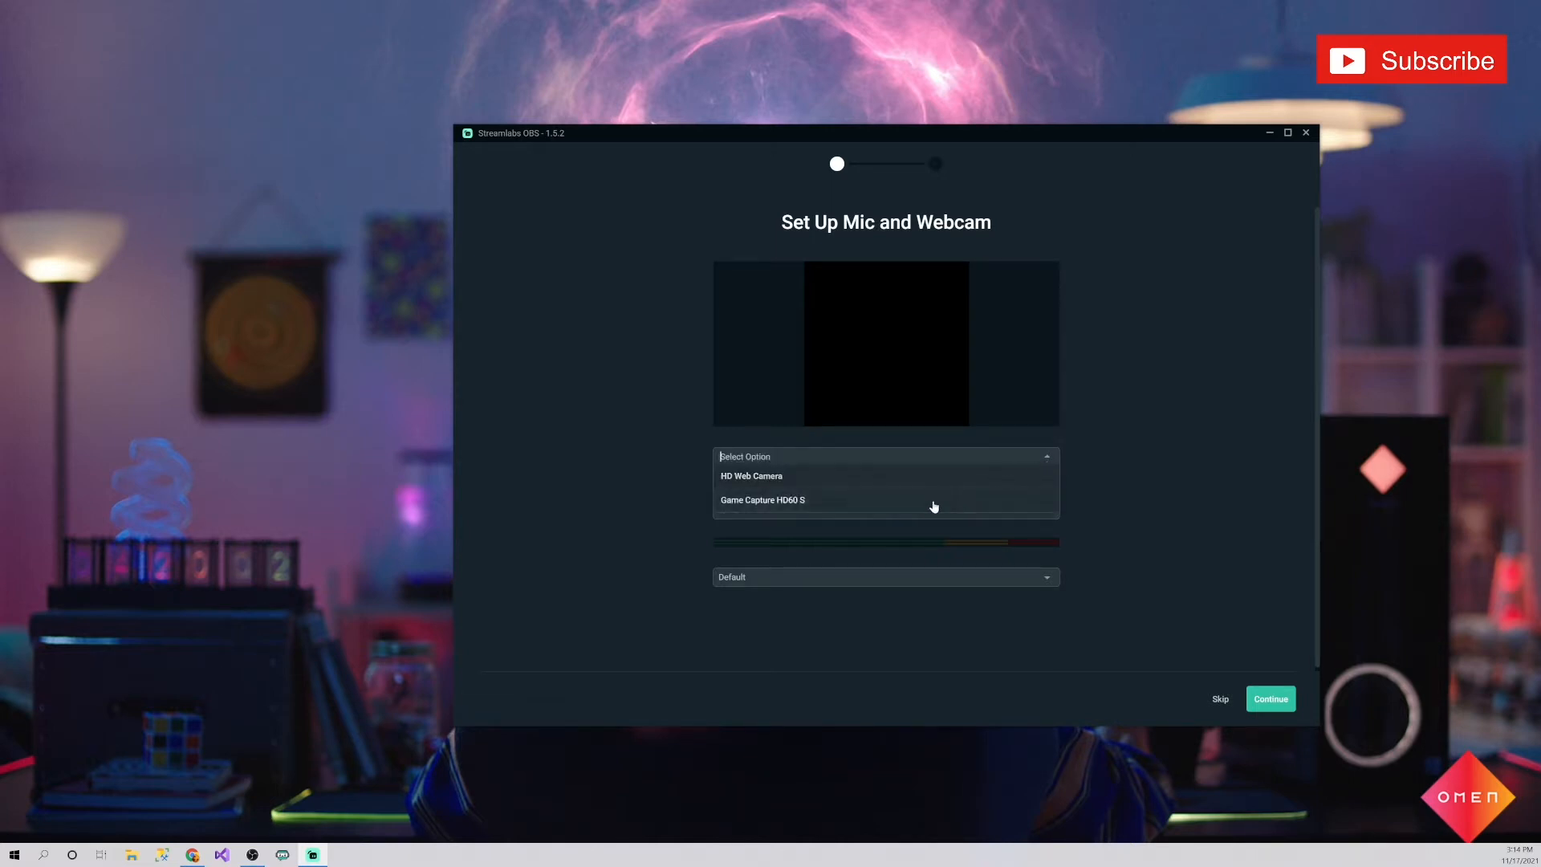
pyautogui.click(934, 502)
pyautogui.click(1031, 458)
pyautogui.click(1024, 475)
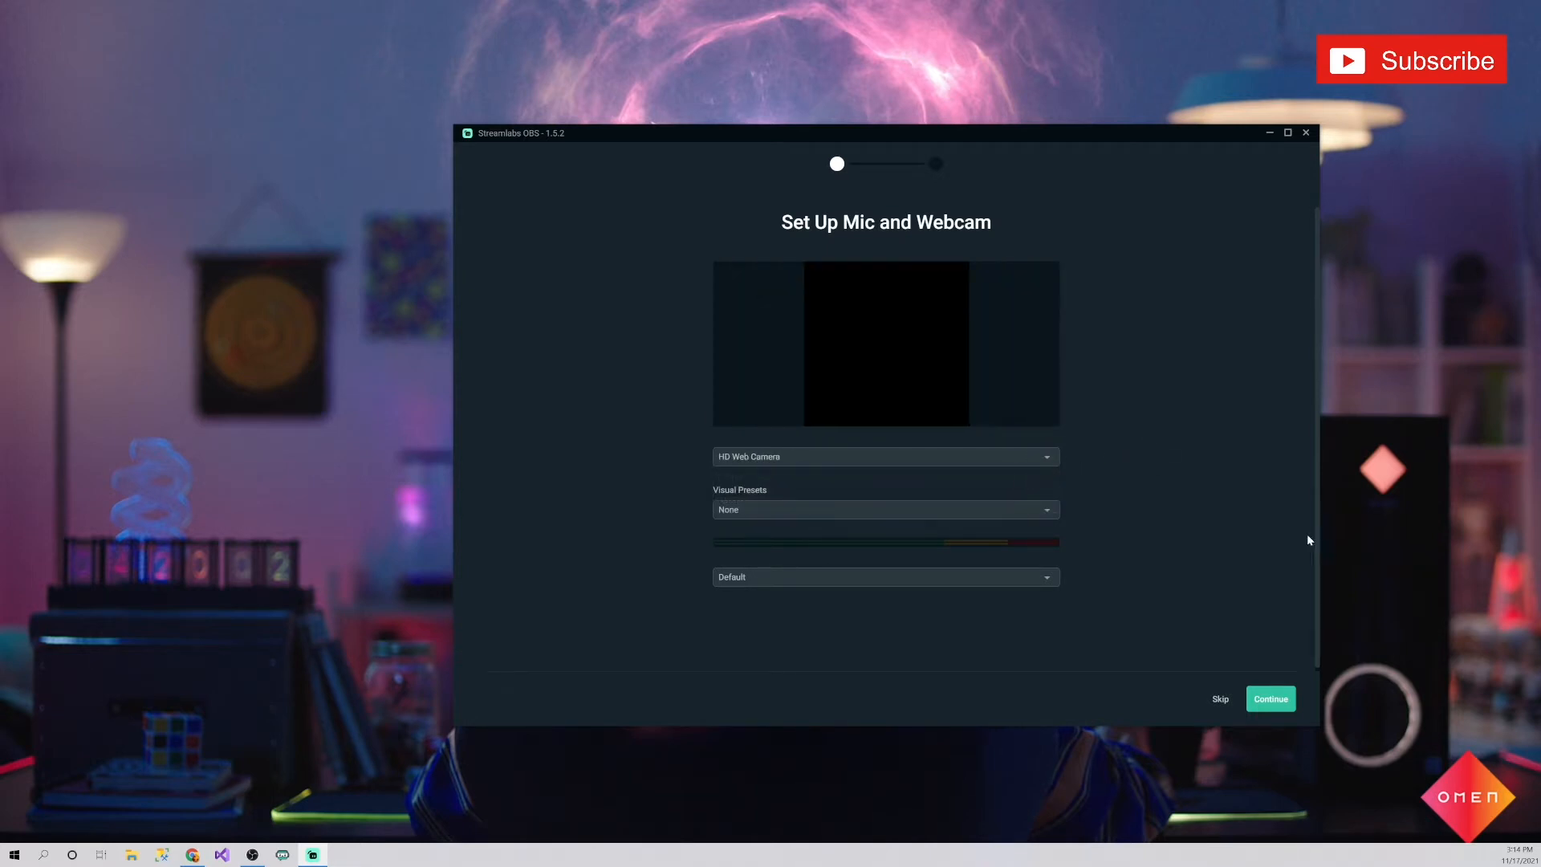
# Choose Microphone (USB PnP Audio Device) as the mic, keep the visual preset at None, and continue the setup.
pyautogui.click(794, 511)
pyautogui.click(1036, 569)
pyautogui.click(854, 577)
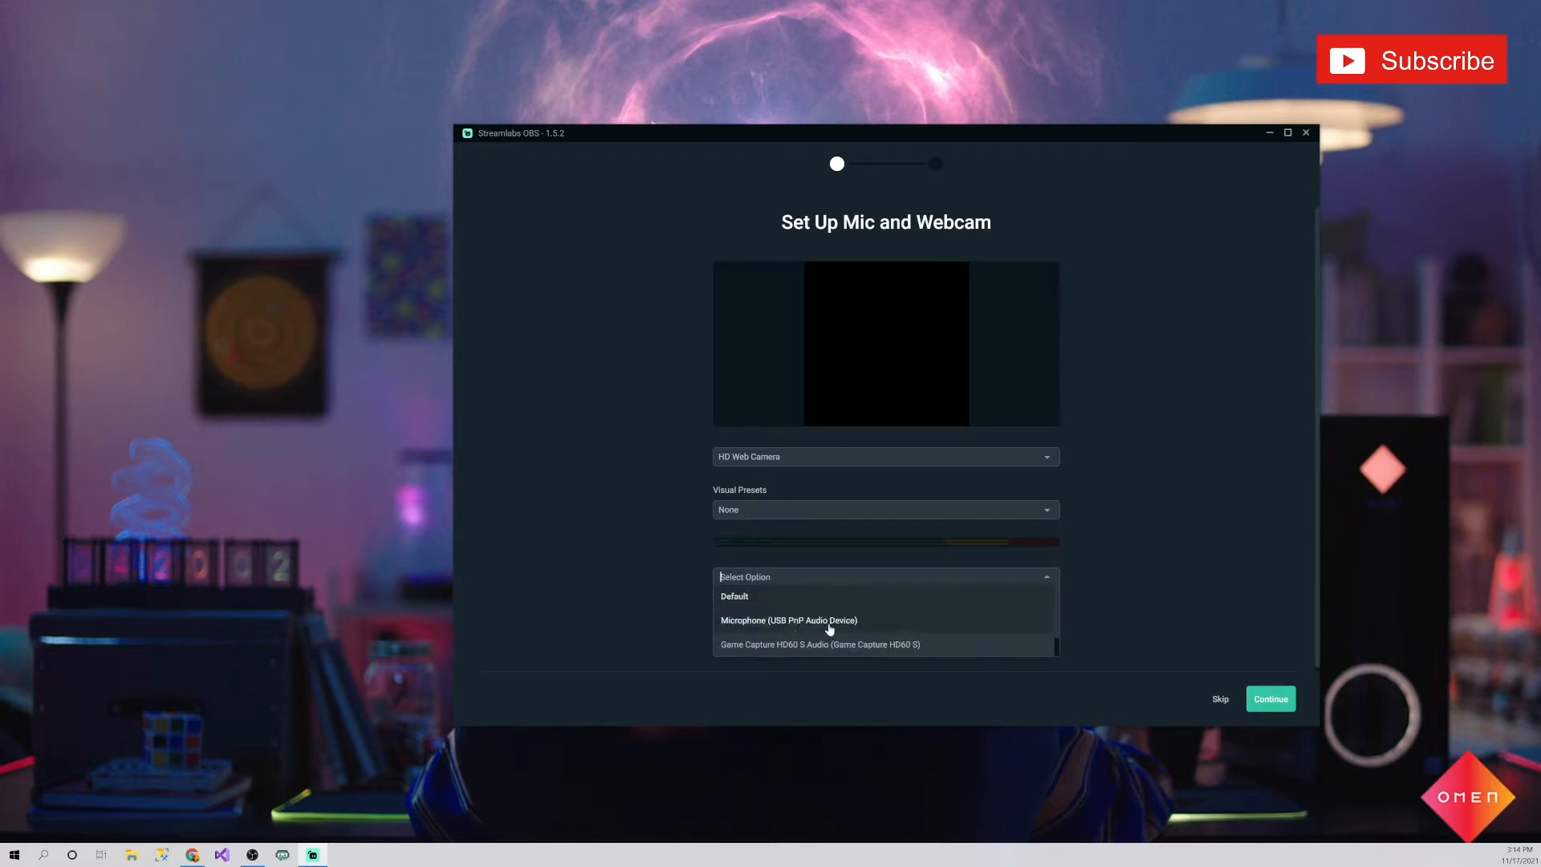
pyautogui.click(829, 622)
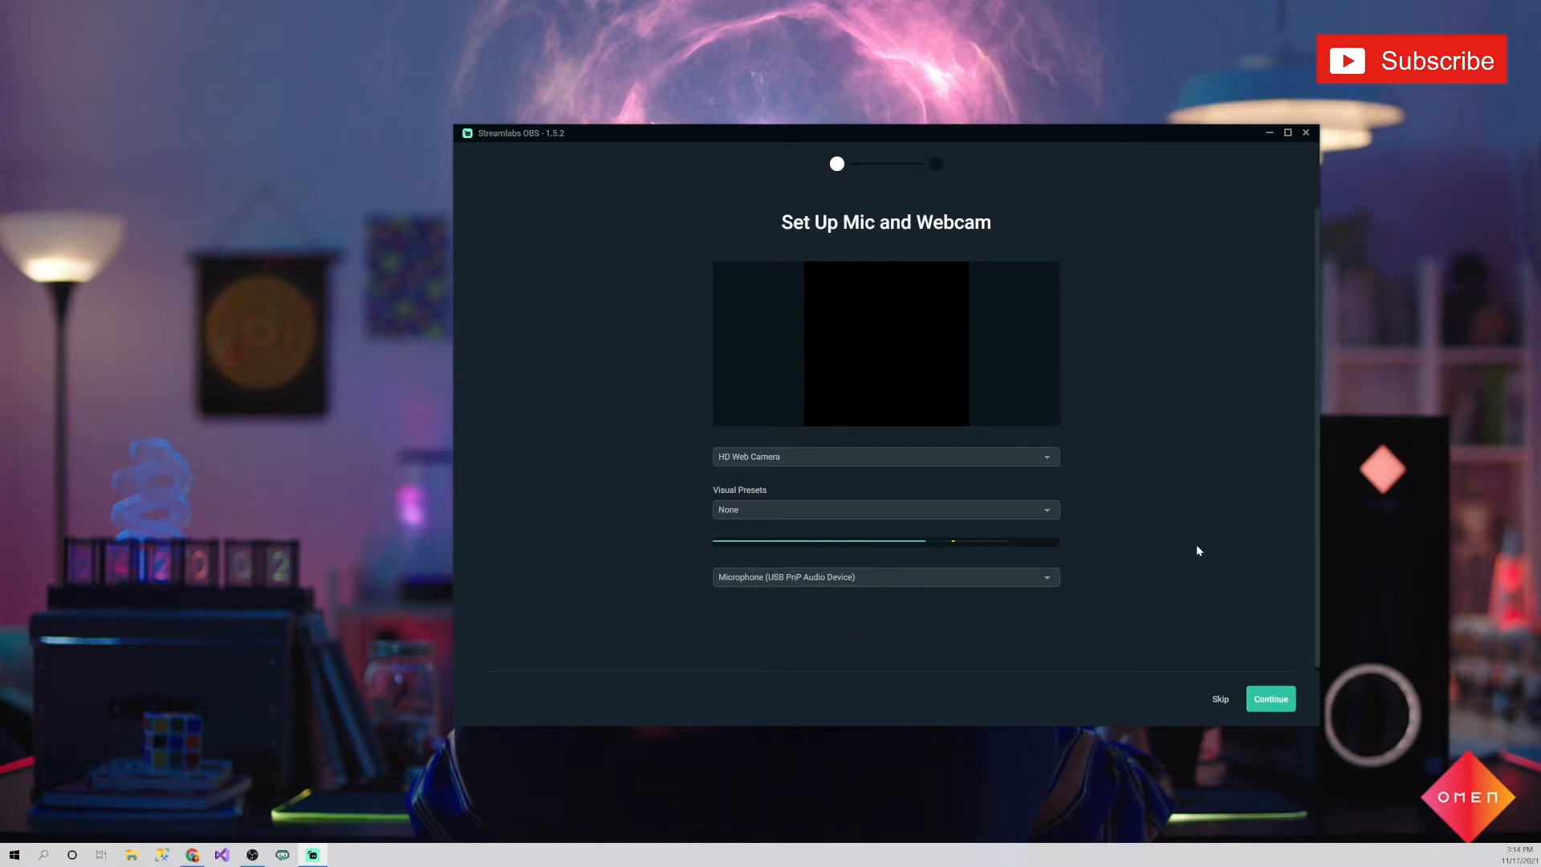
pyautogui.click(1270, 699)
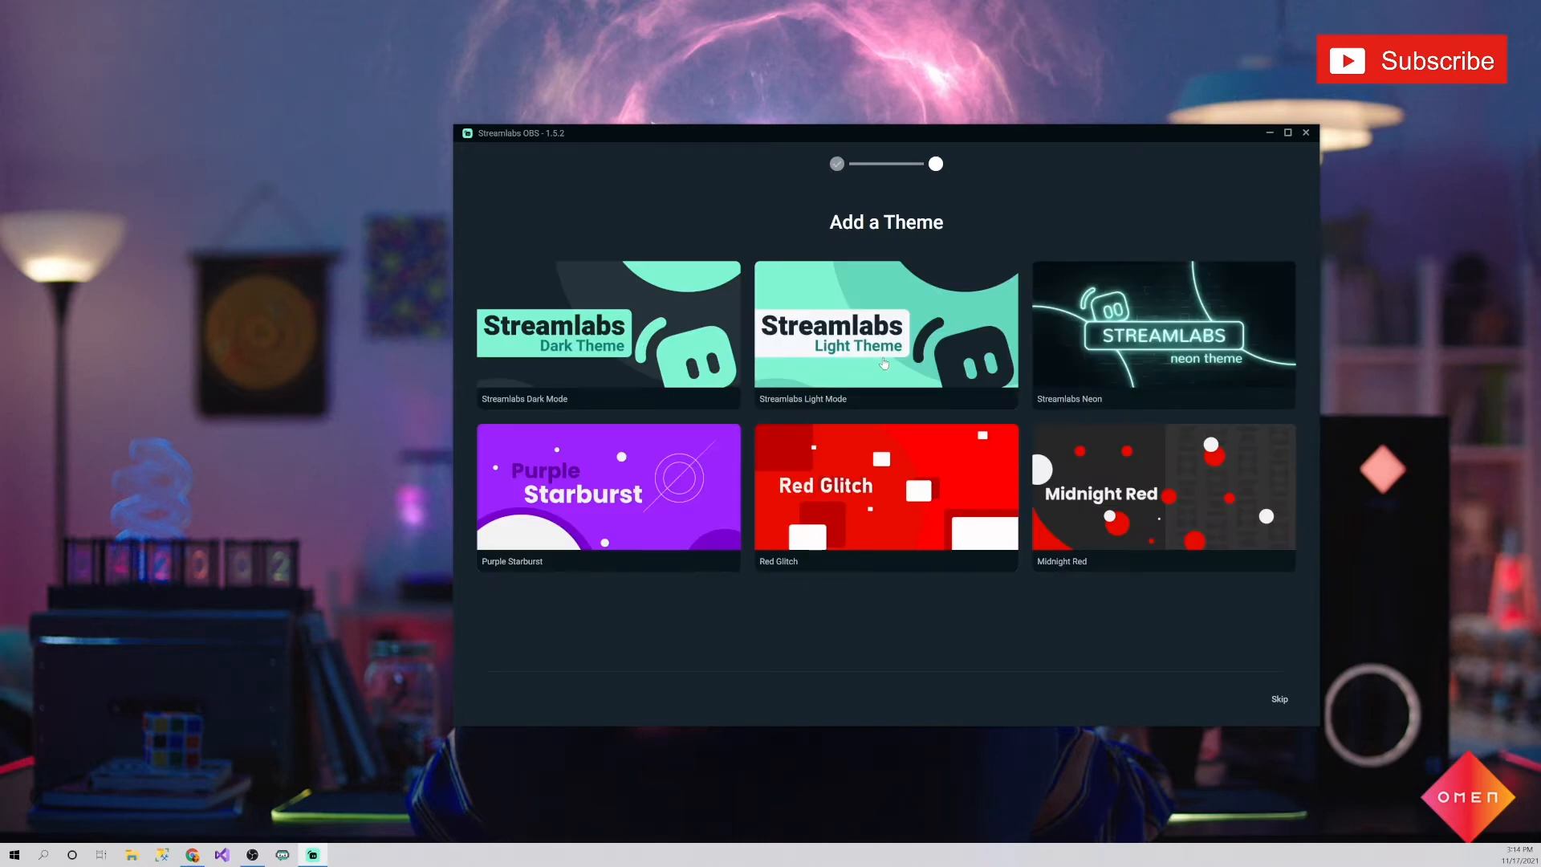
# Preview the Streamlabs Light Mode theme, skip adding a theme, and dismiss the Scene Collections hint.
pyautogui.click(884, 363)
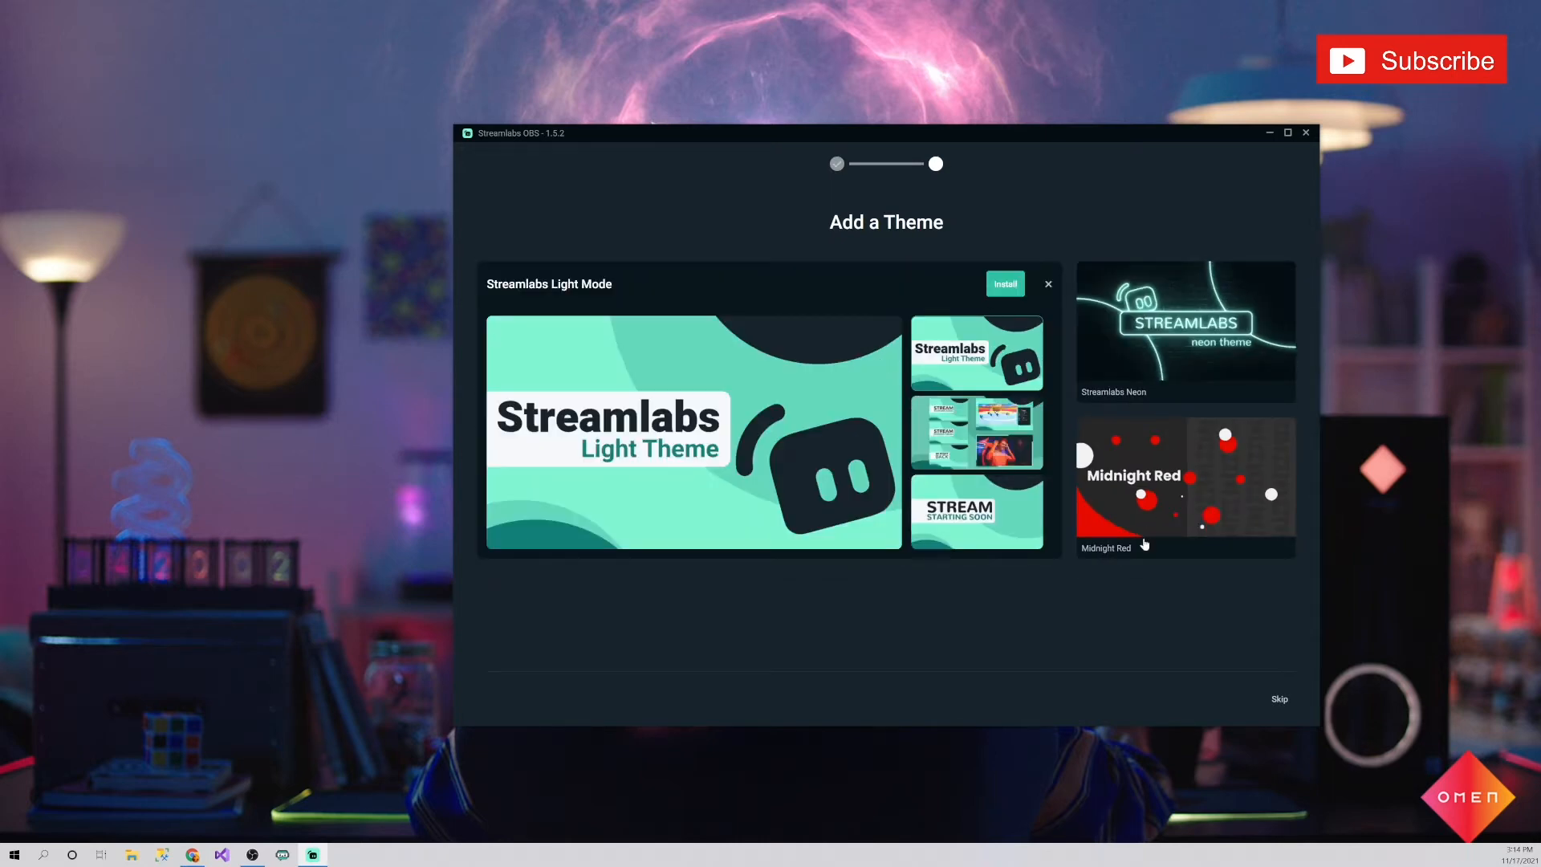
pyautogui.click(1280, 700)
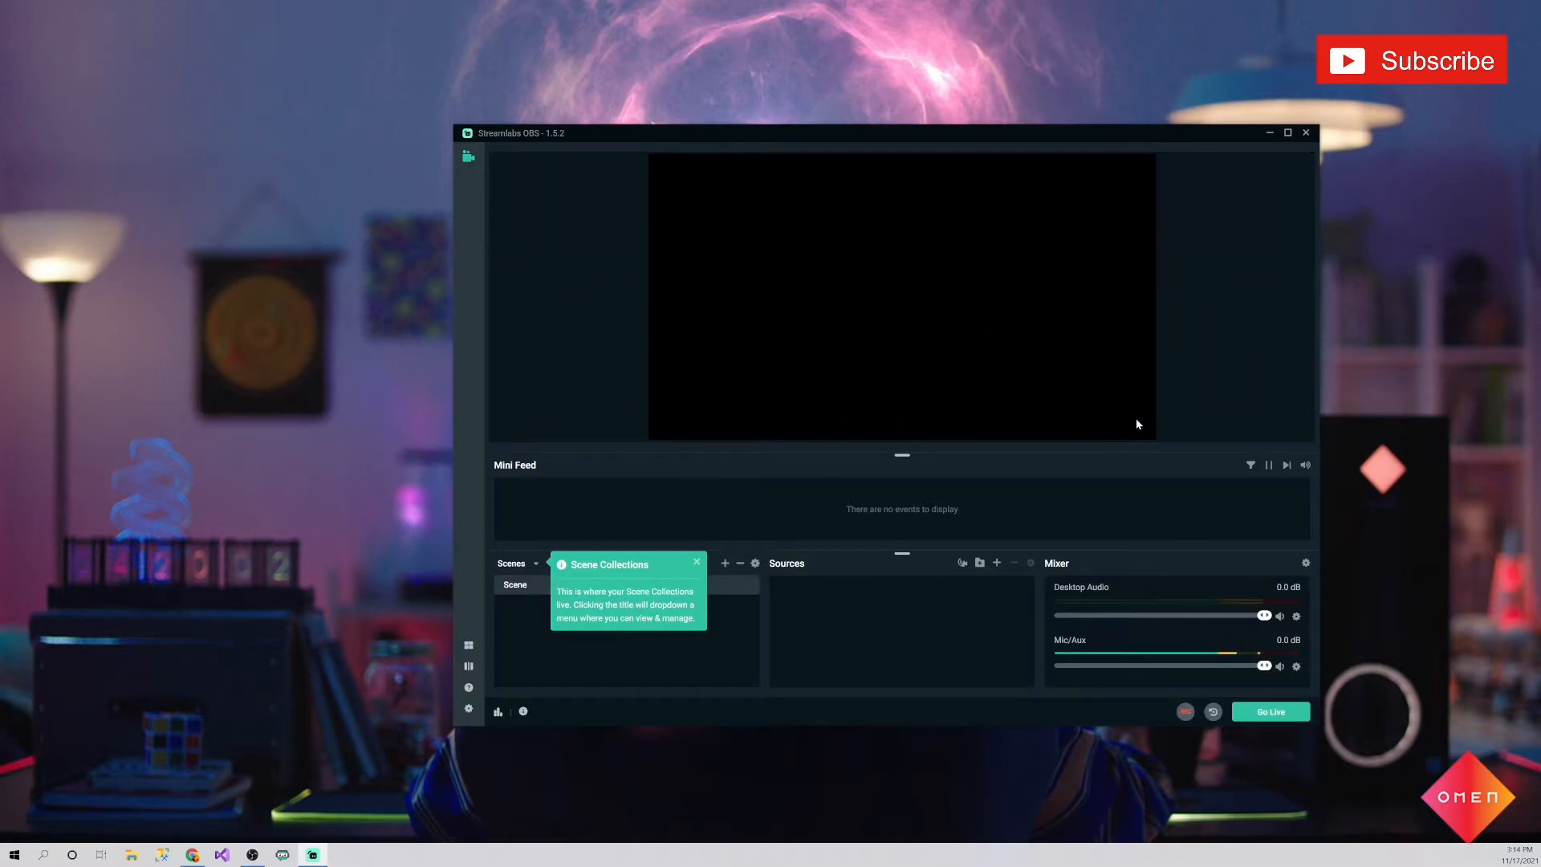
pyautogui.click(696, 561)
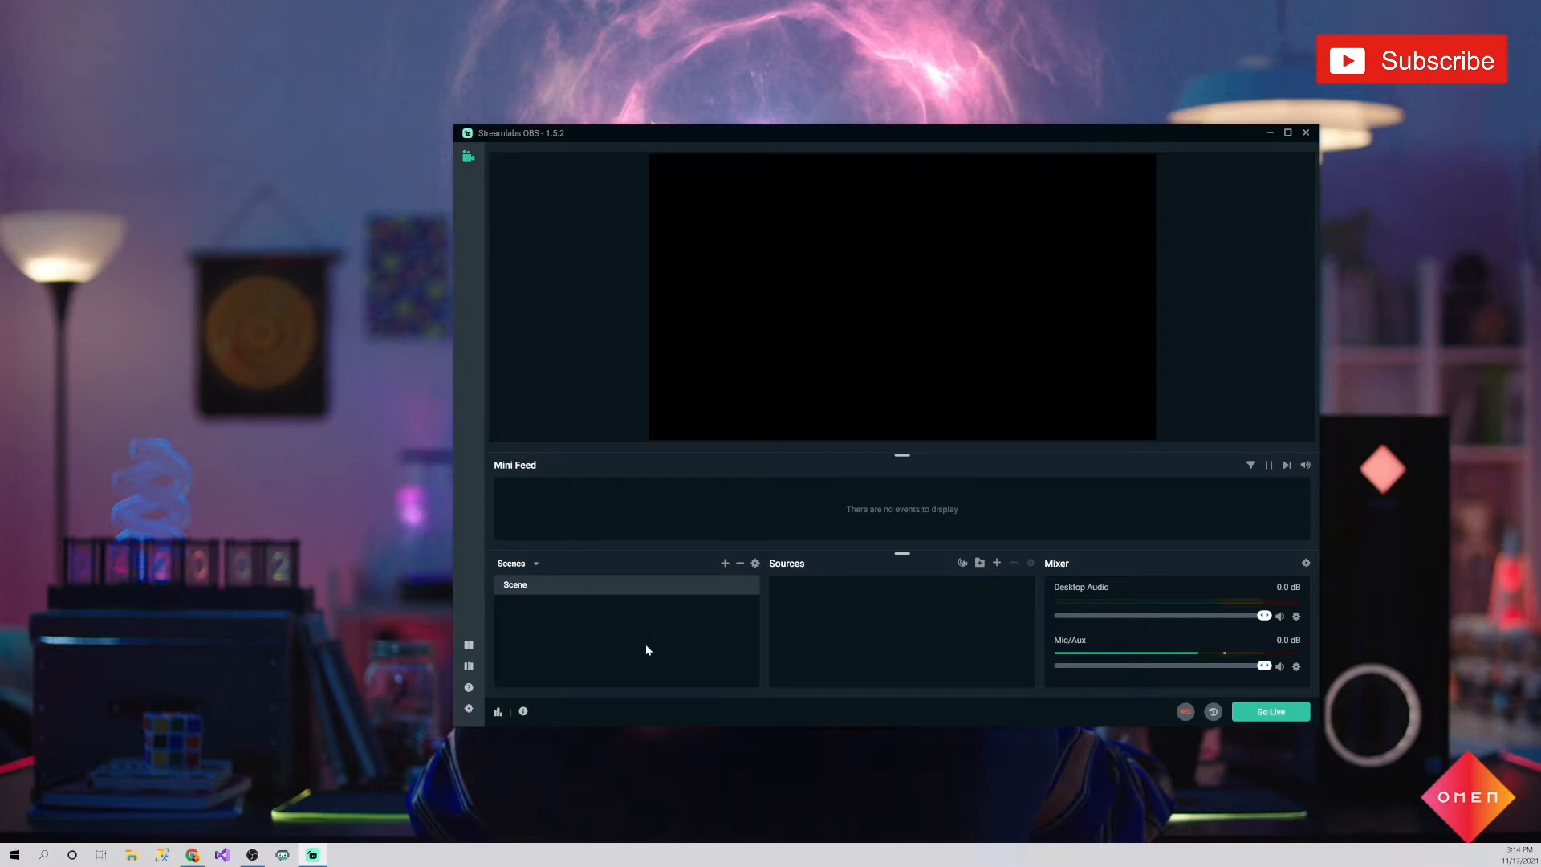
# Rename the default scene to LIVE.
pyautogui.rightClick(522, 588)
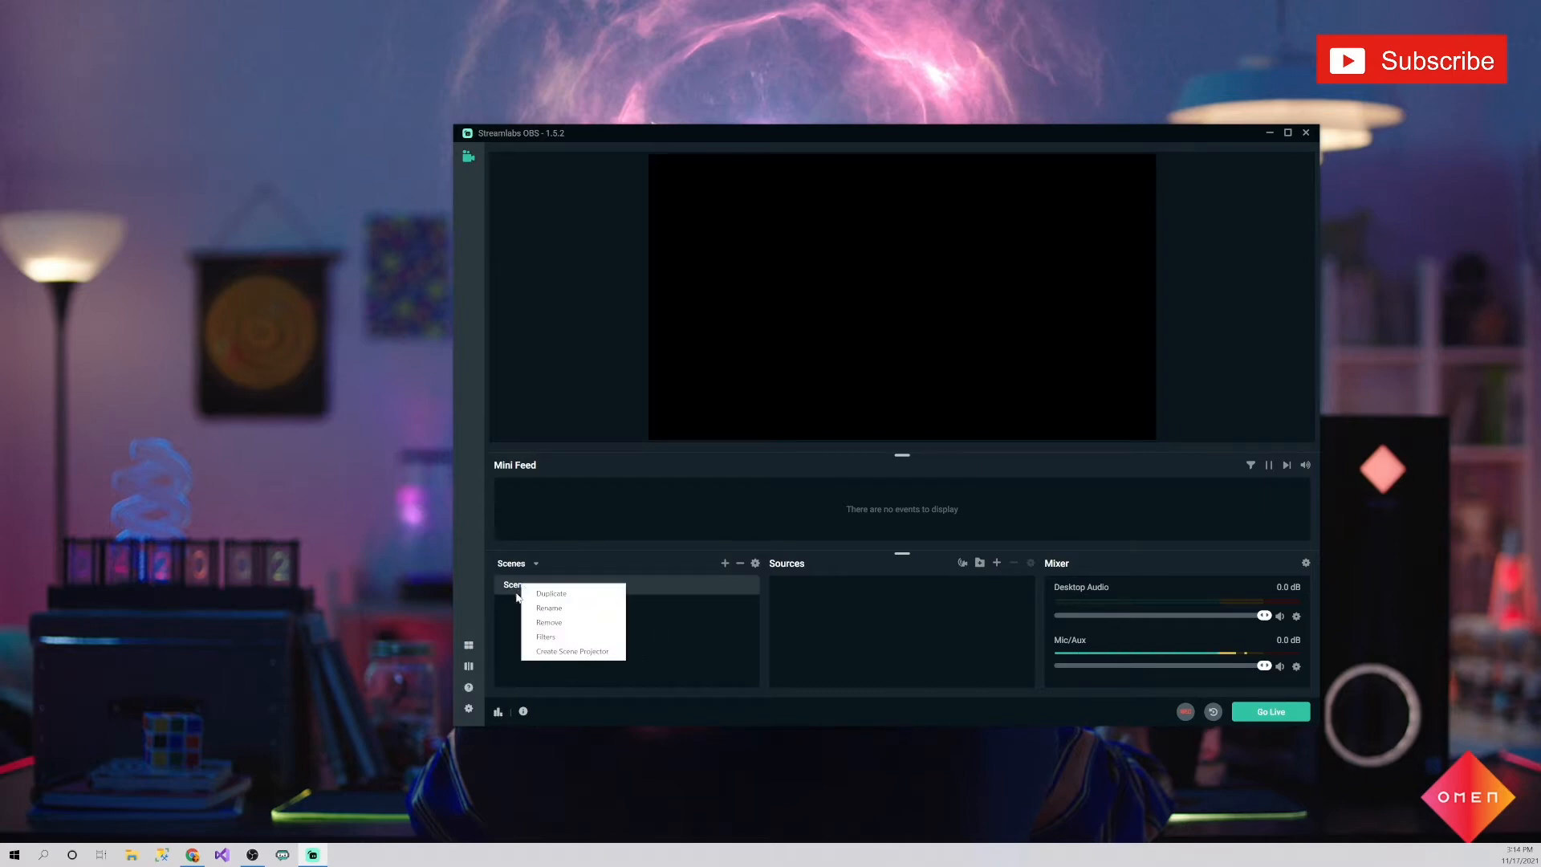
pyautogui.click(552, 612)
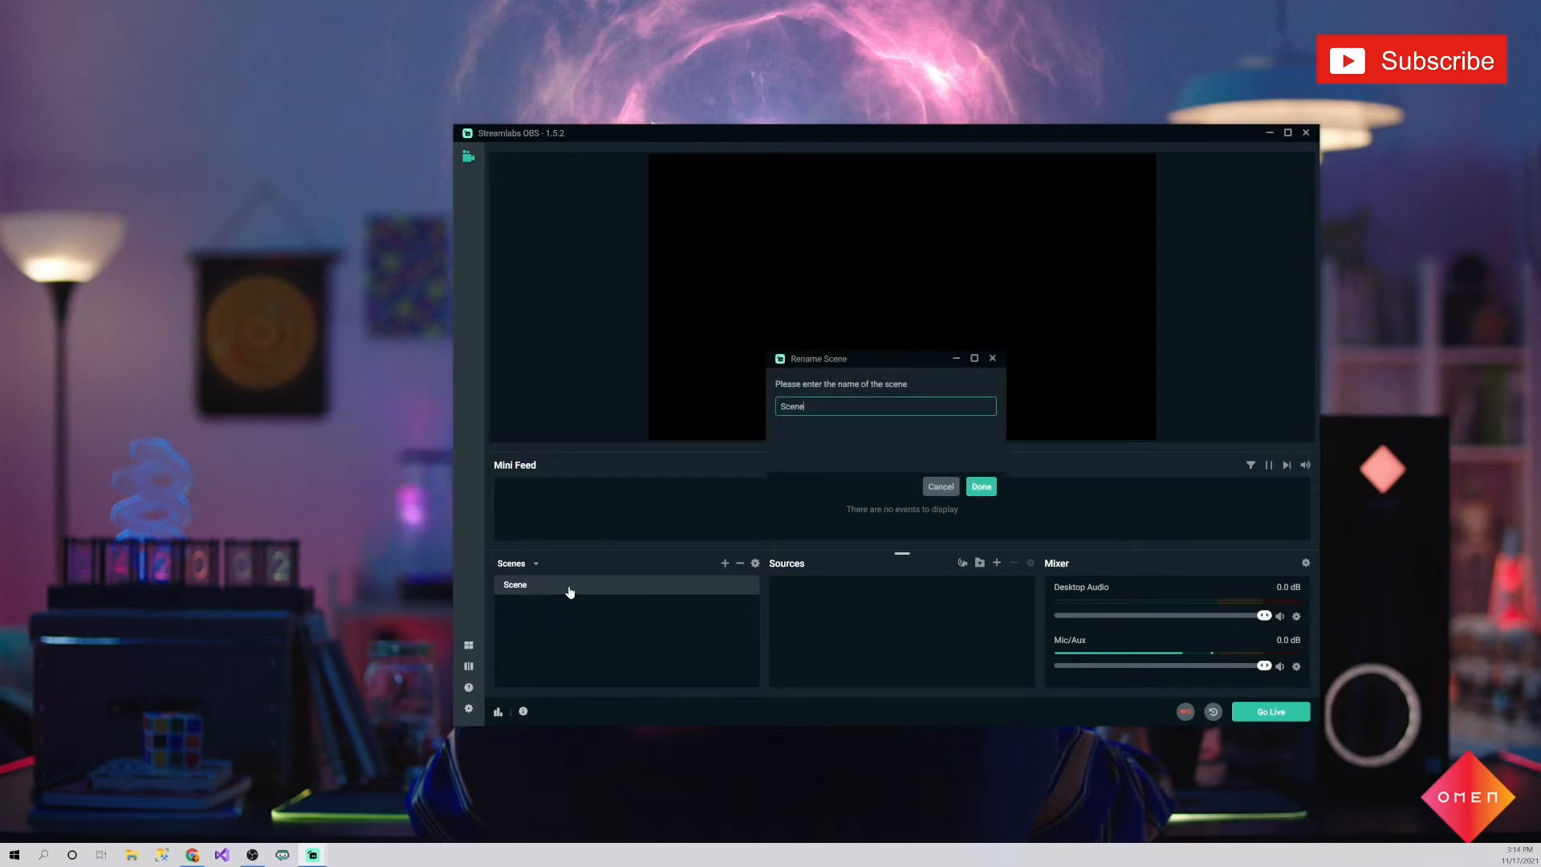
pyautogui.press('BackSpace')
pyautogui.press('BackSpace')
pyautogui.press('BackSpace')
pyautogui.press('BackSpace')
pyautogui.press('BackSpace')
pyautogui.write('LIVE')
pyautogui.press('Return')
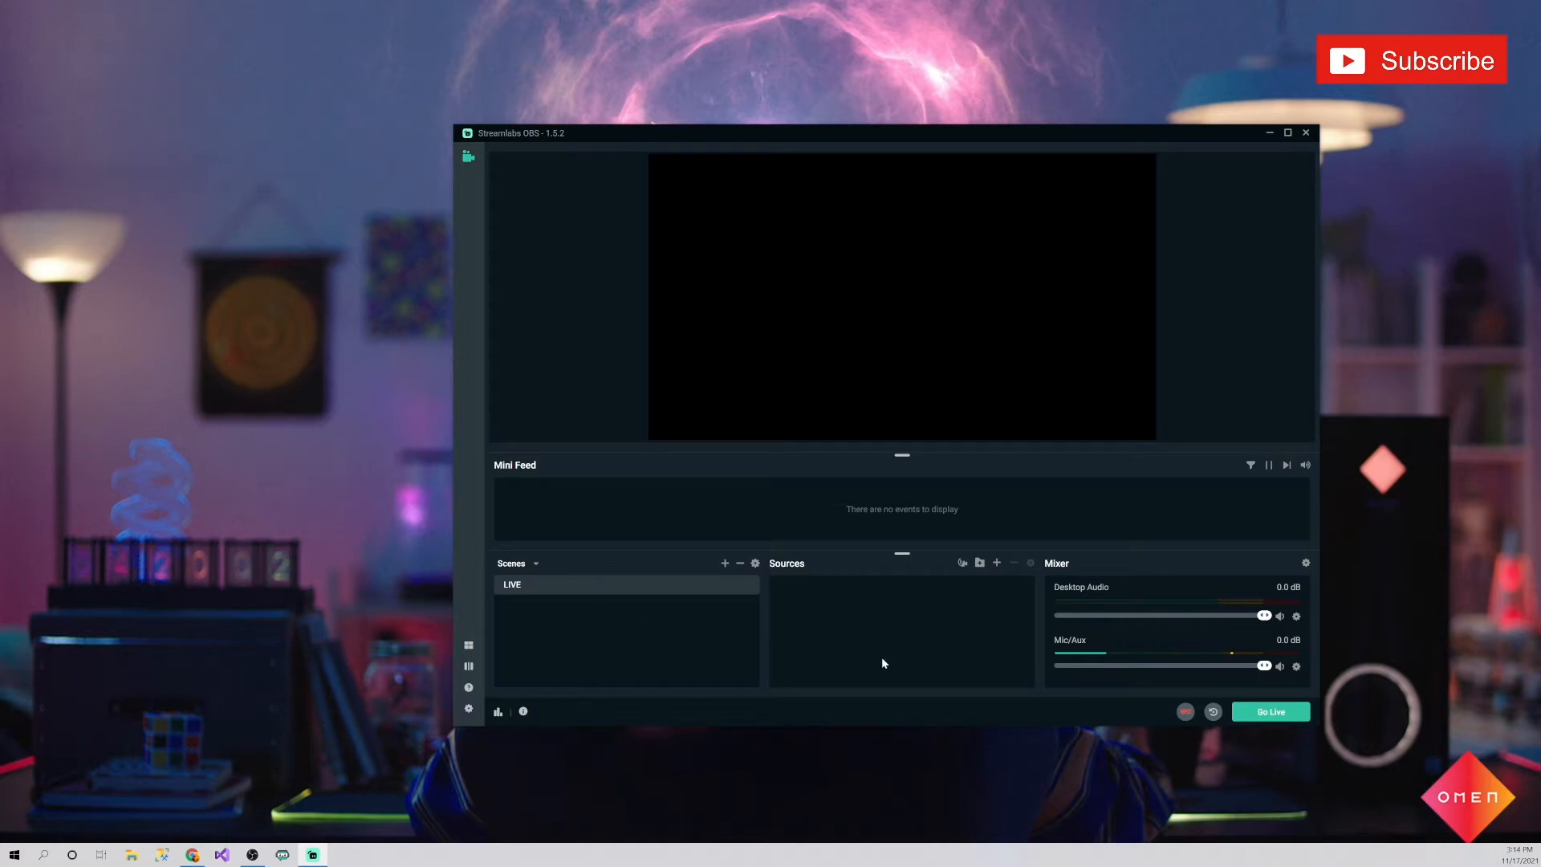
# Add a Video Capture Device source named Elgato to the LIVE scene.
pyautogui.click(998, 563)
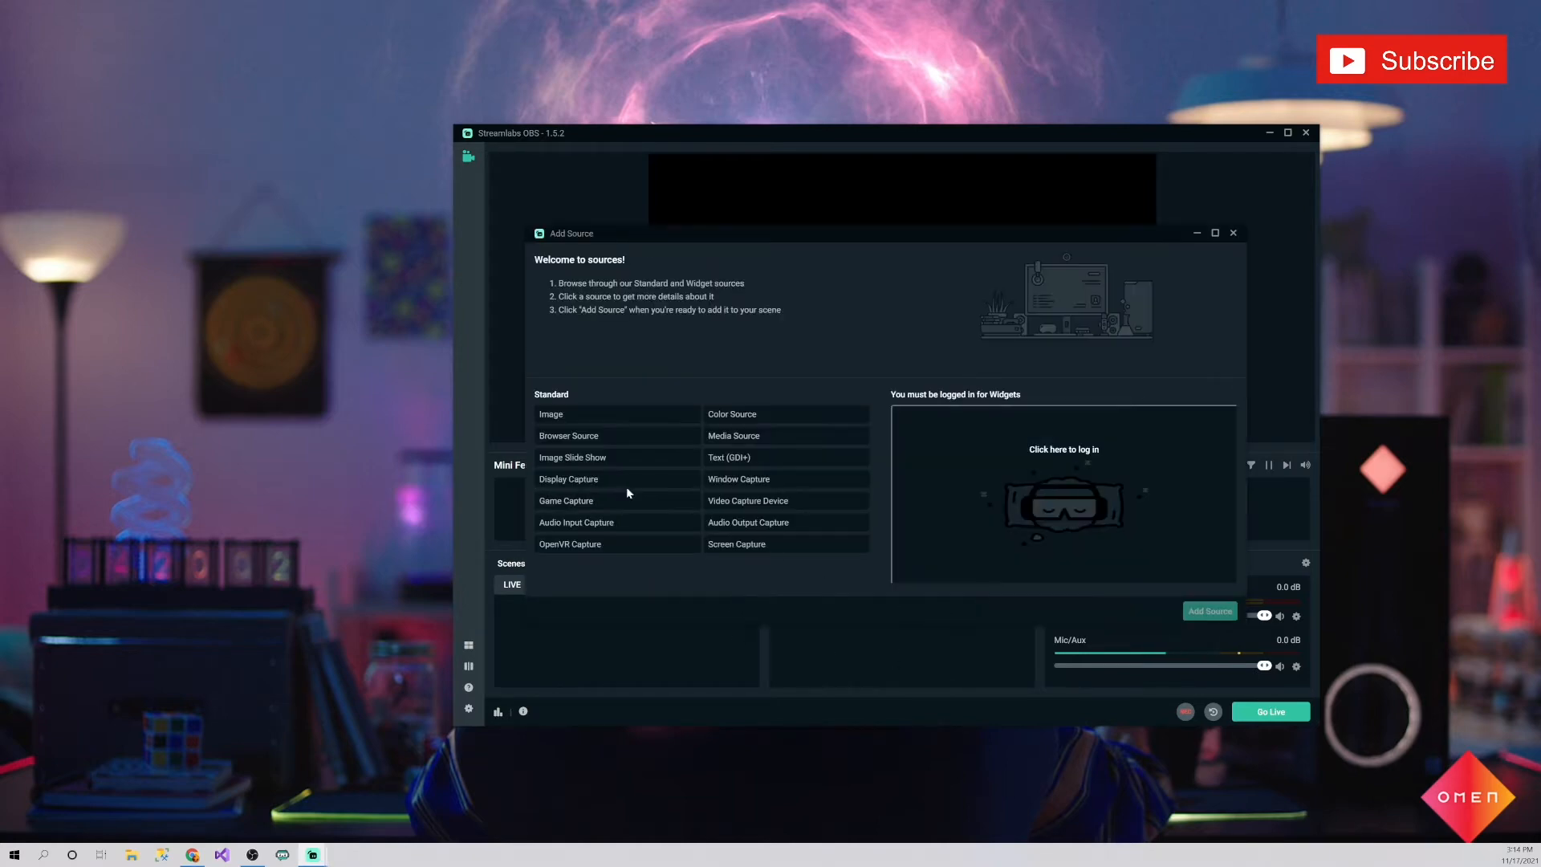
pyautogui.click(783, 501)
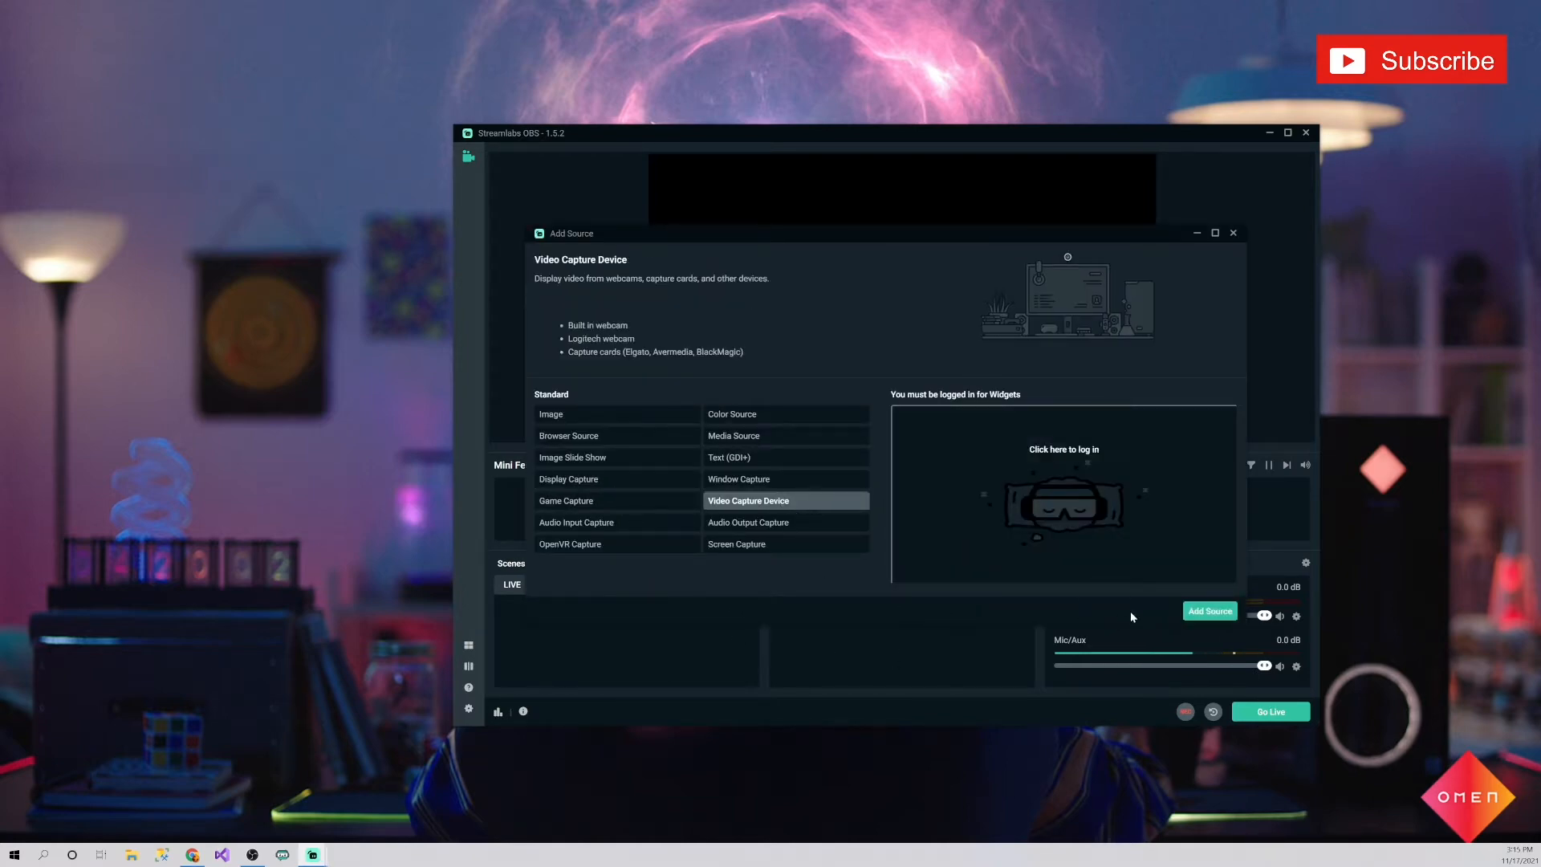
pyautogui.click(1209, 612)
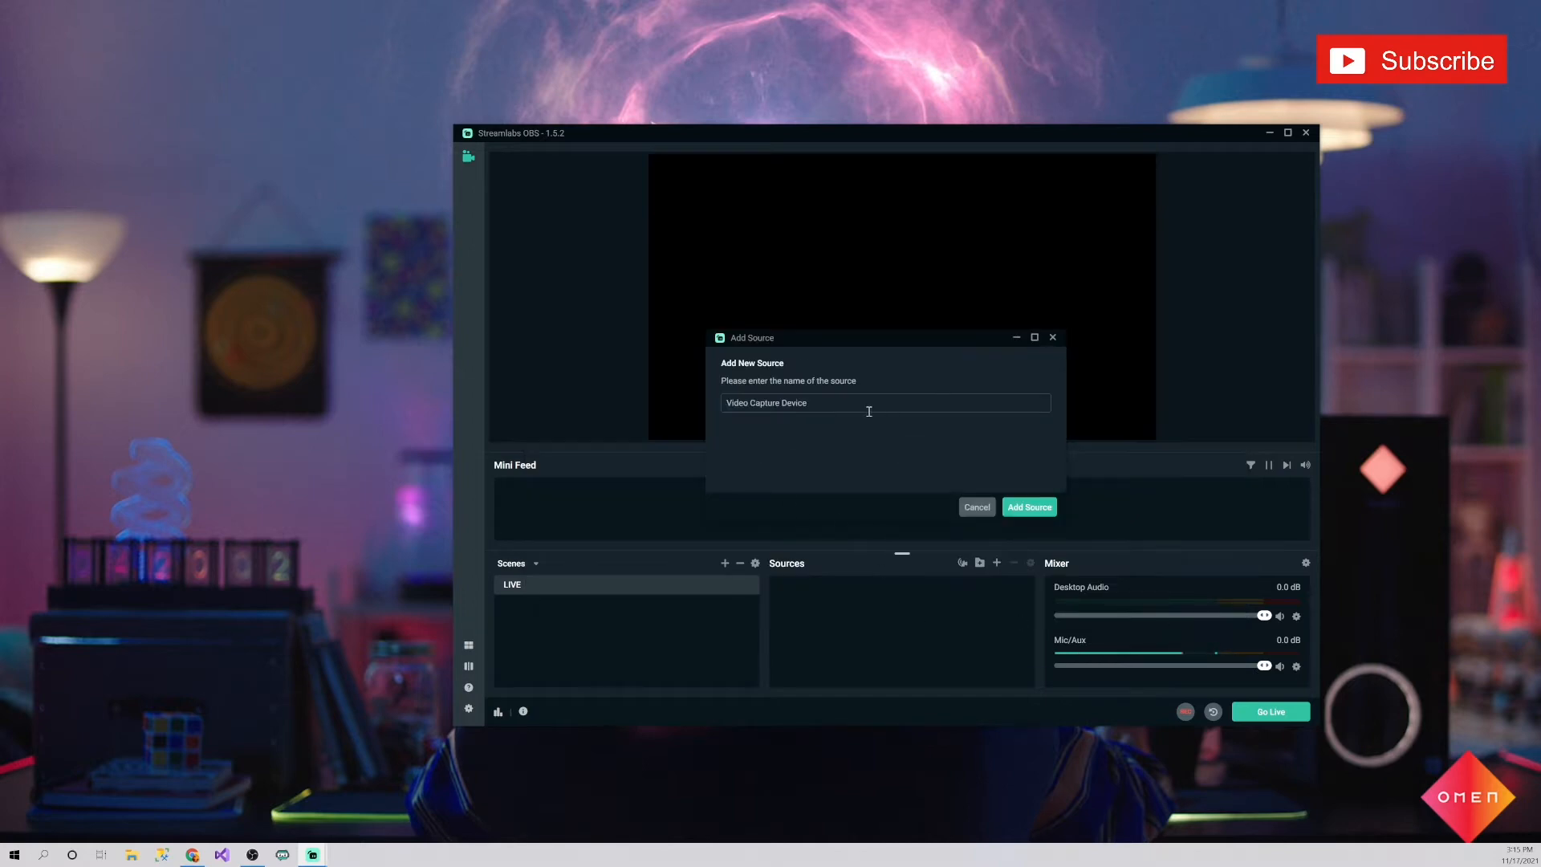
pyautogui.write('Elga')
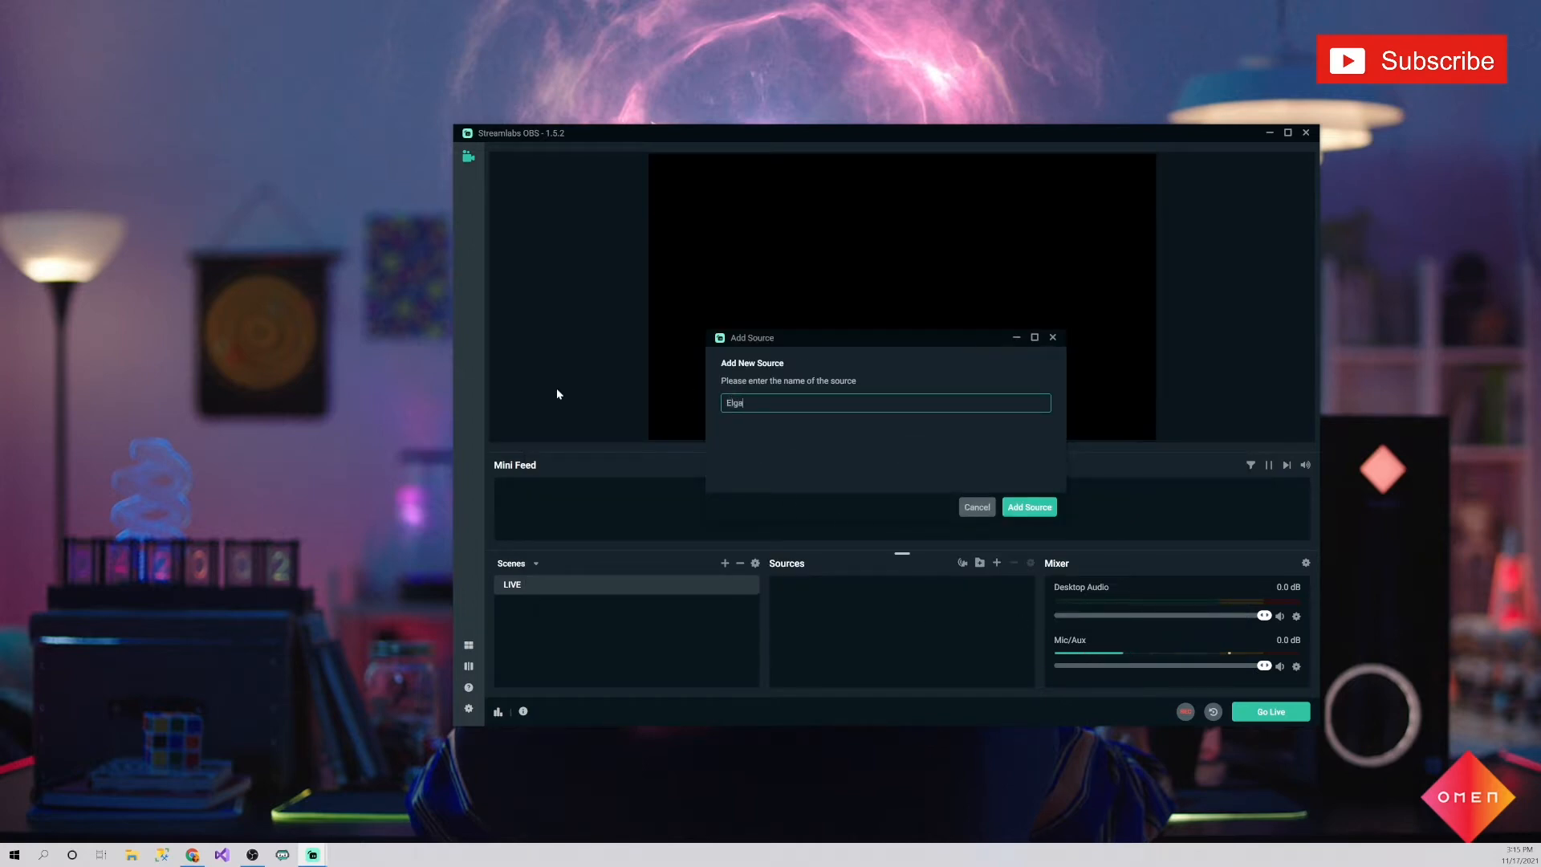
pyautogui.write('to')
pyautogui.click(1016, 508)
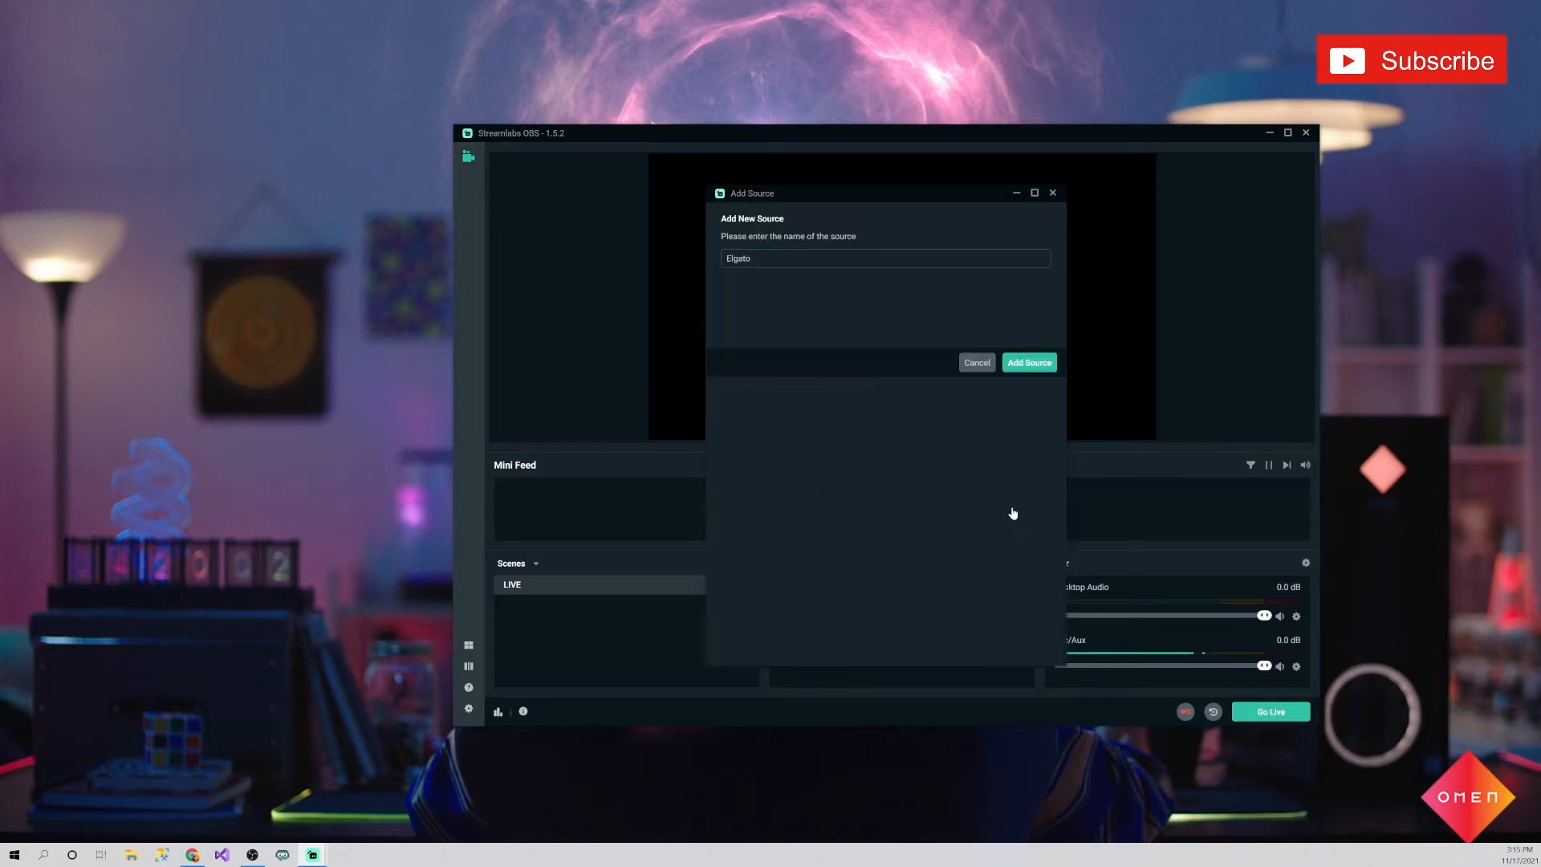
# Set the Elgato source's device to Game Capture HD60 S, keep audio output on Capture audio only, and accept the settings.
pyautogui.click(875, 343)
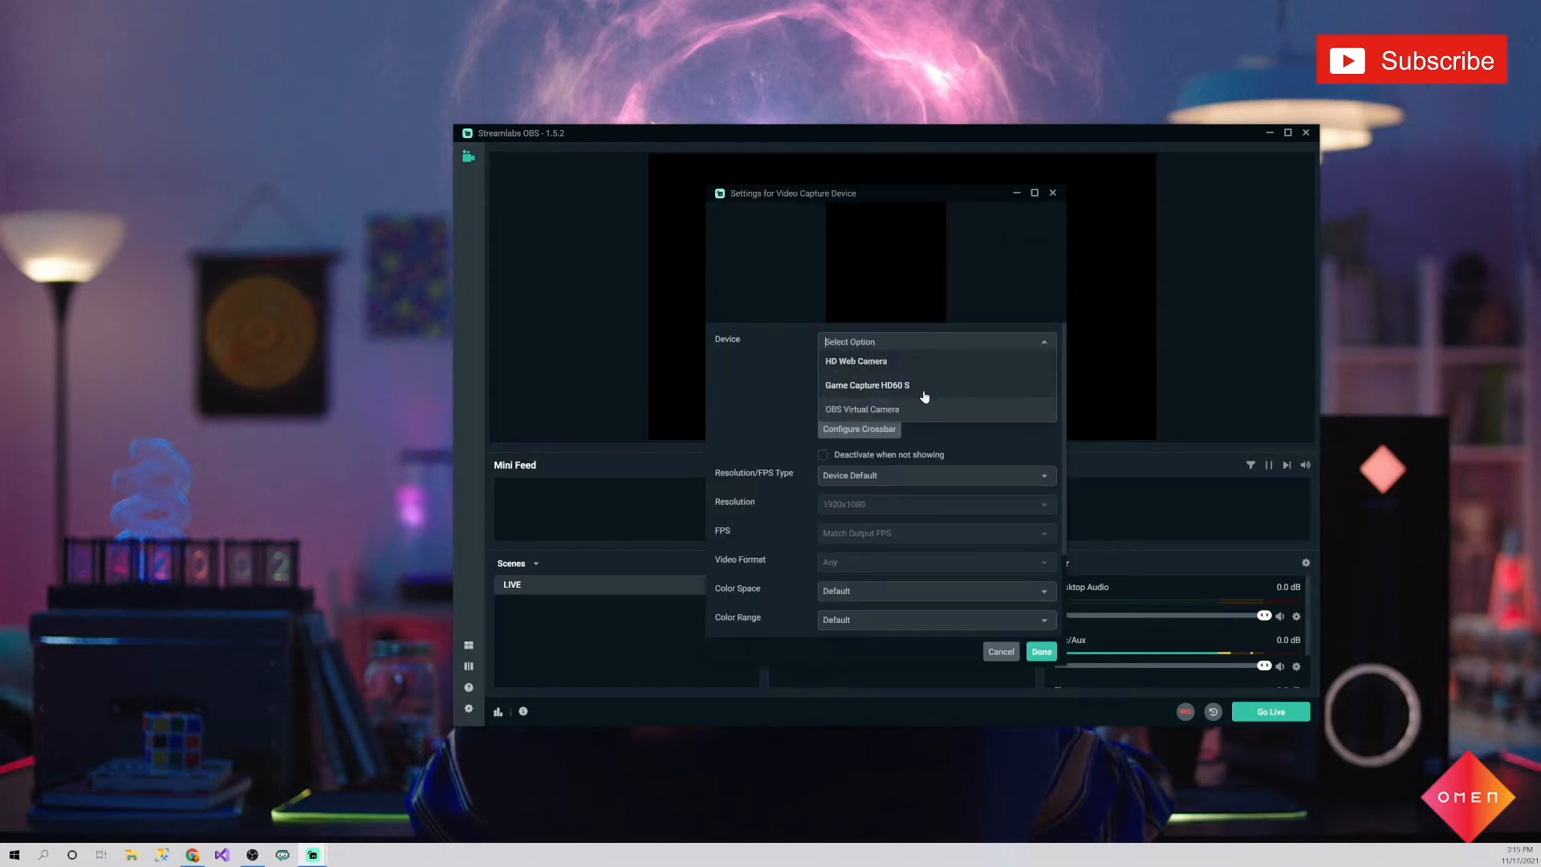
pyautogui.click(923, 386)
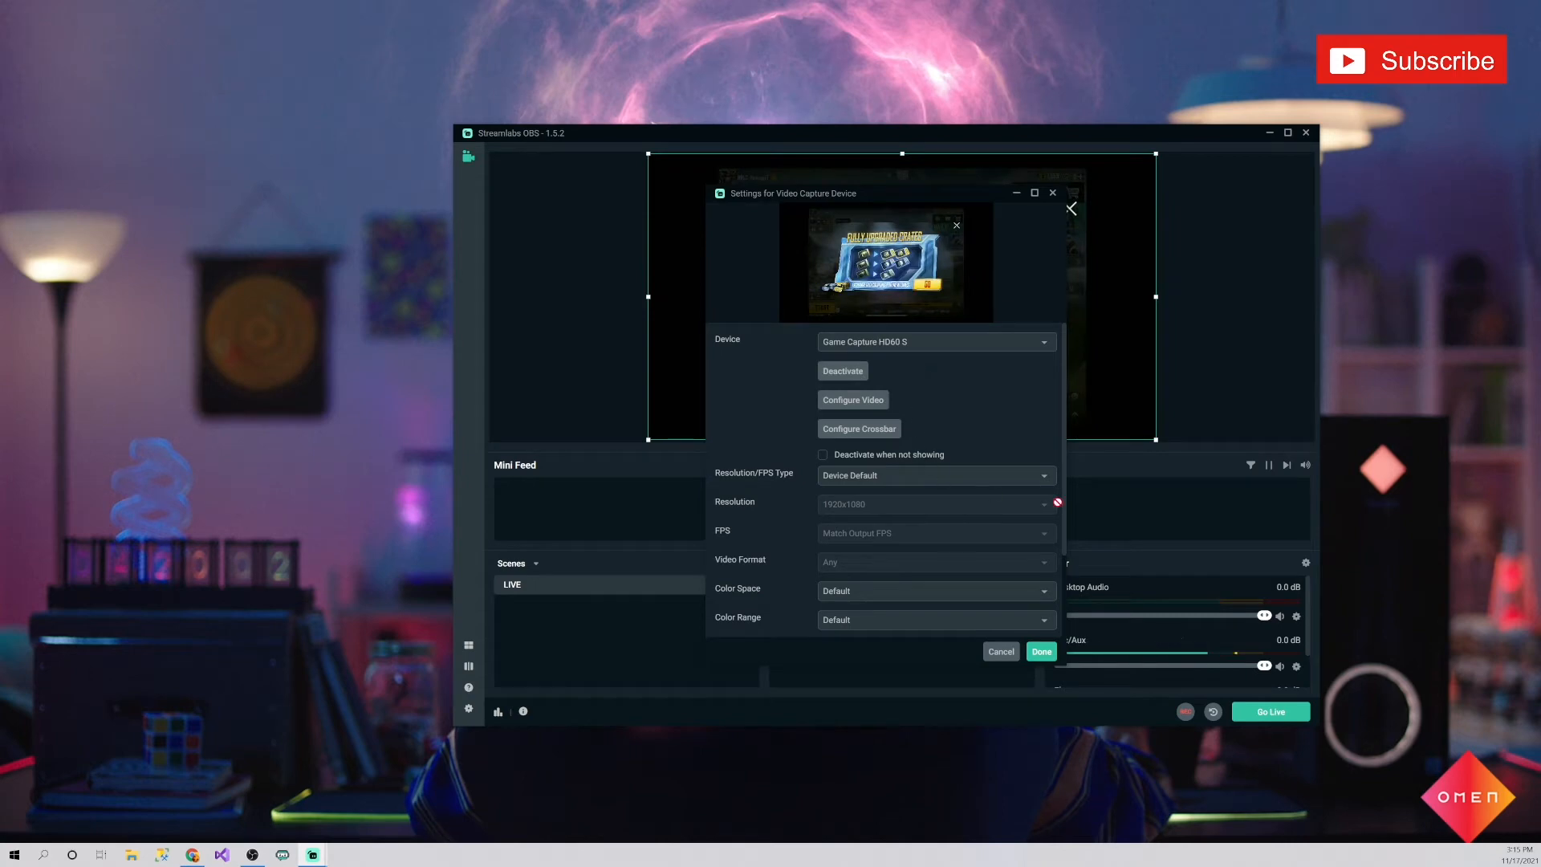
pyautogui.scroll(-3, 911, 575)
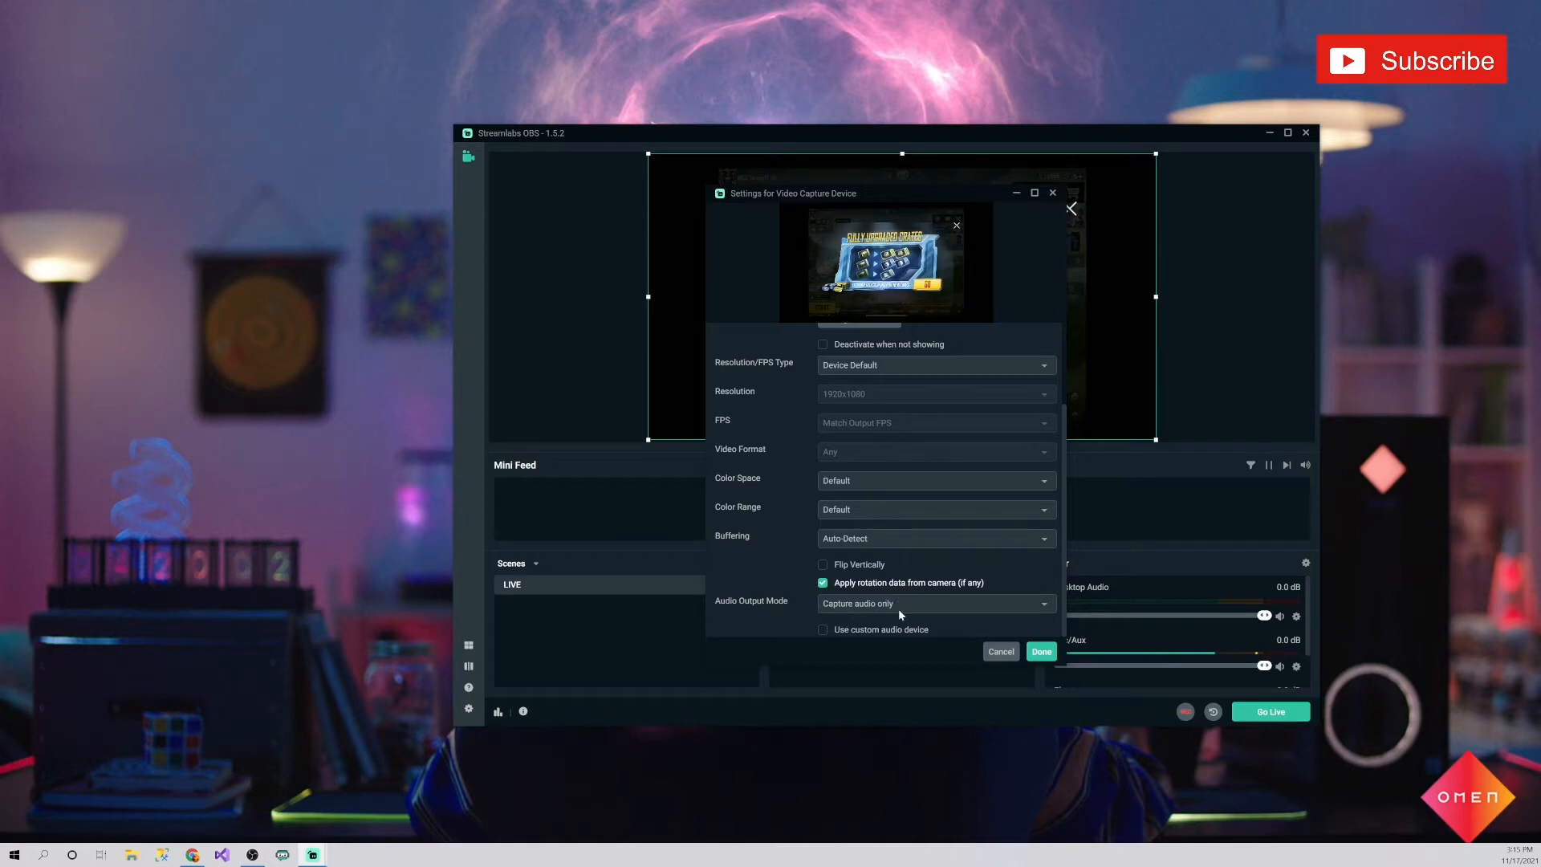
pyautogui.click(1042, 653)
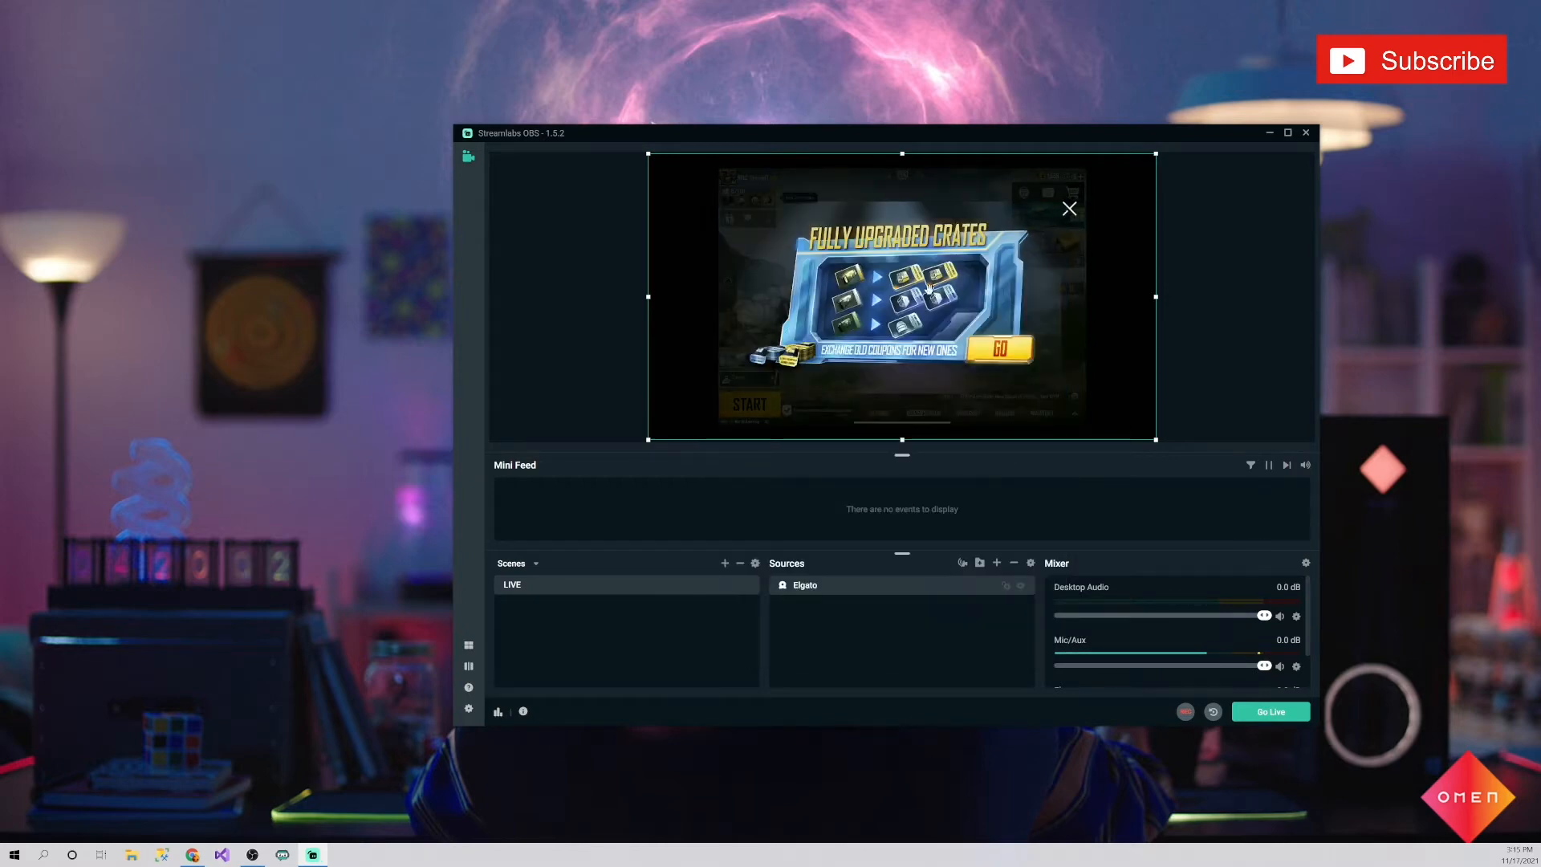
# Crop the black borders off all four sides of the Elgato capture and move it into the canvas's upper-left corner.
pyautogui.click(1236, 327)
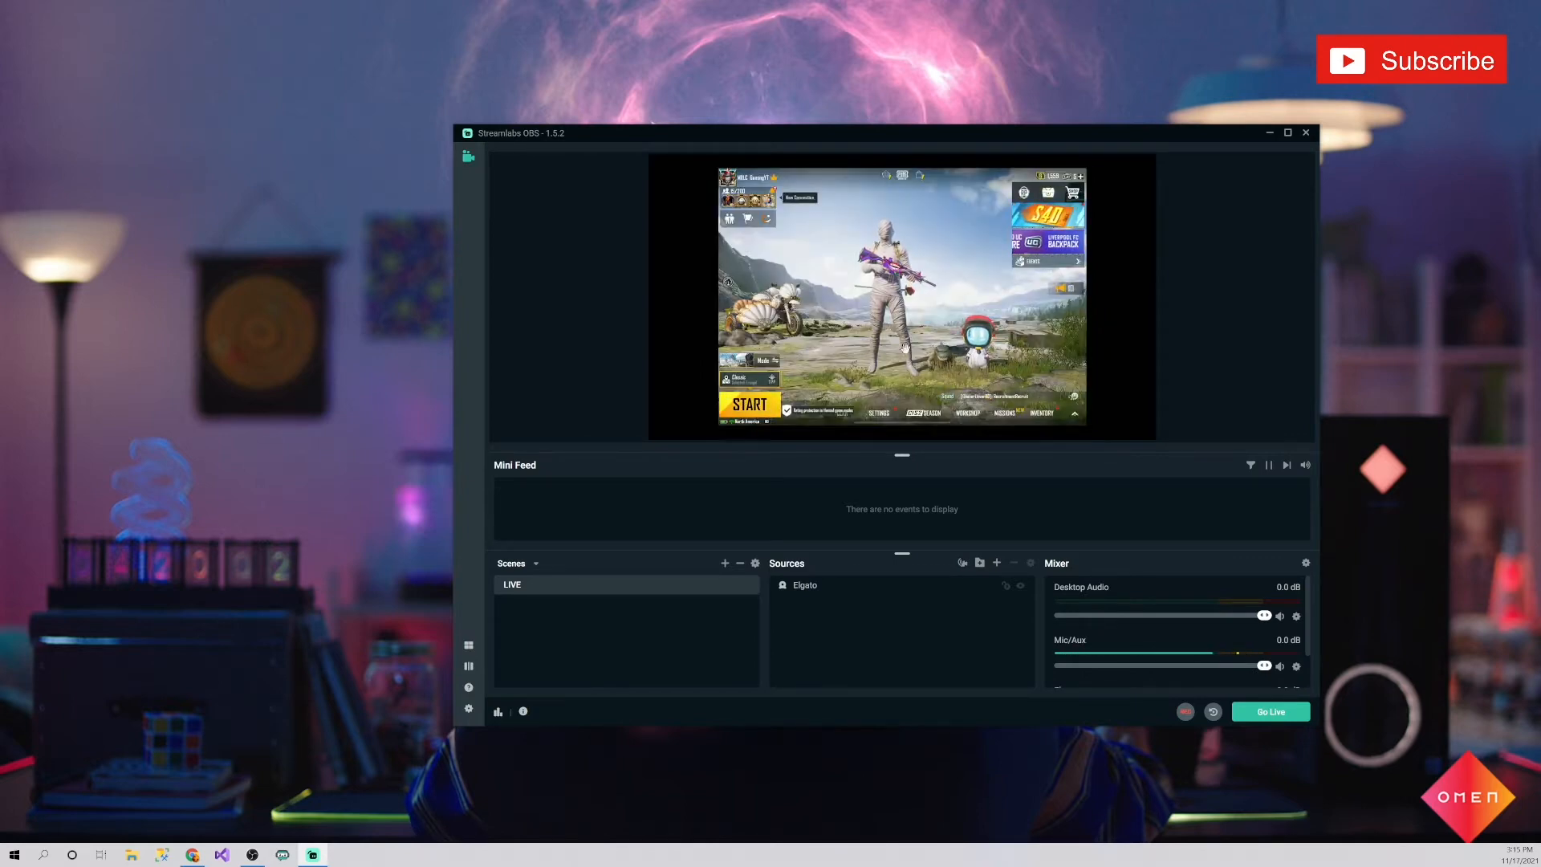
pyautogui.click(905, 348)
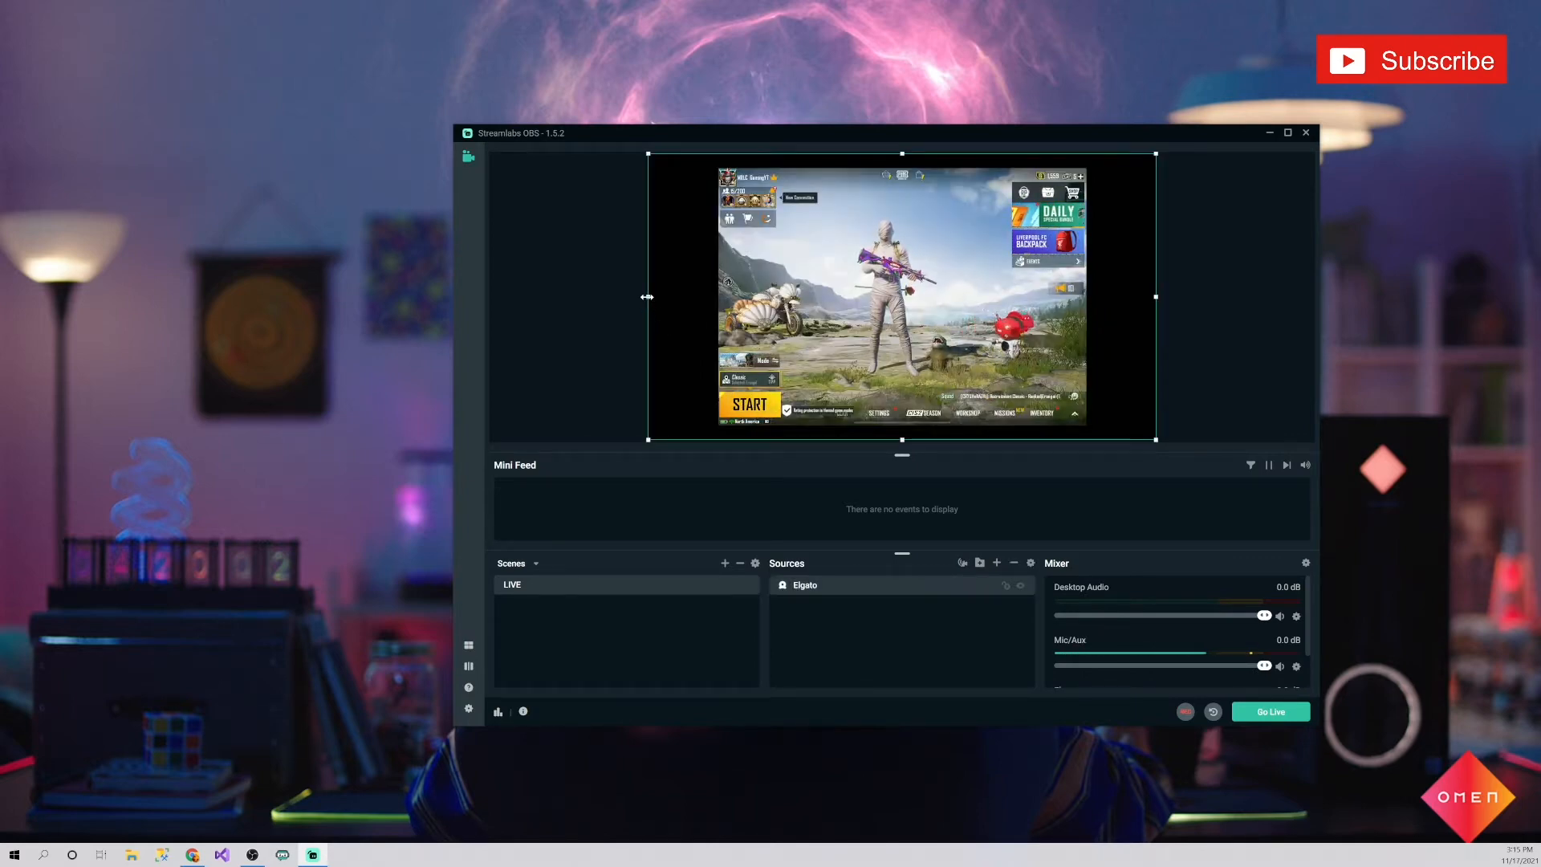
pyautogui.moveTo(647, 297); pyautogui.dragTo(719, 297)
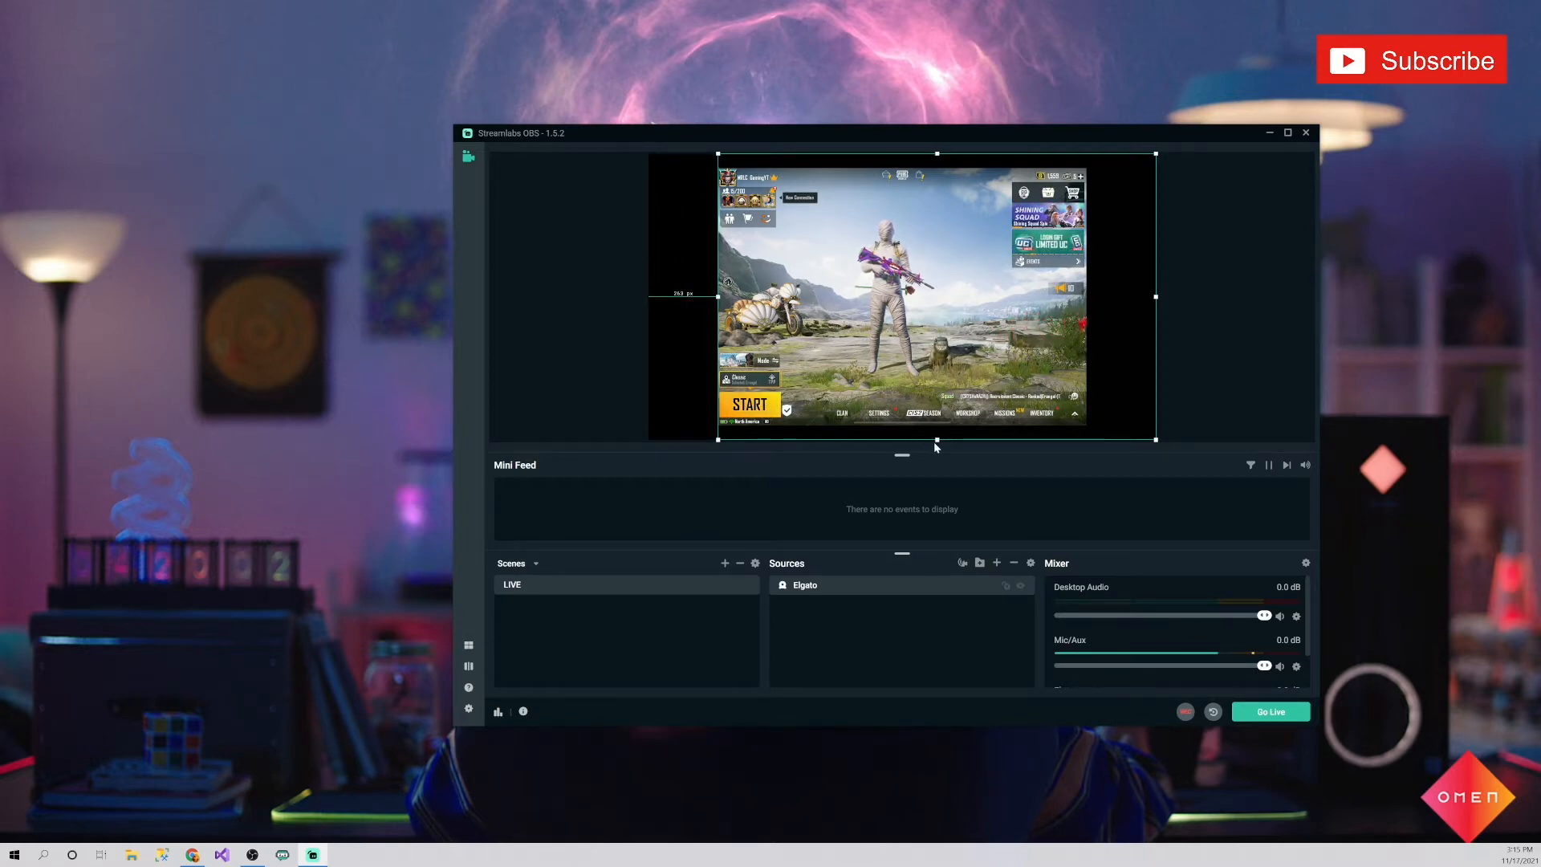
pyautogui.moveTo(936, 436); pyautogui.dragTo(937, 426)
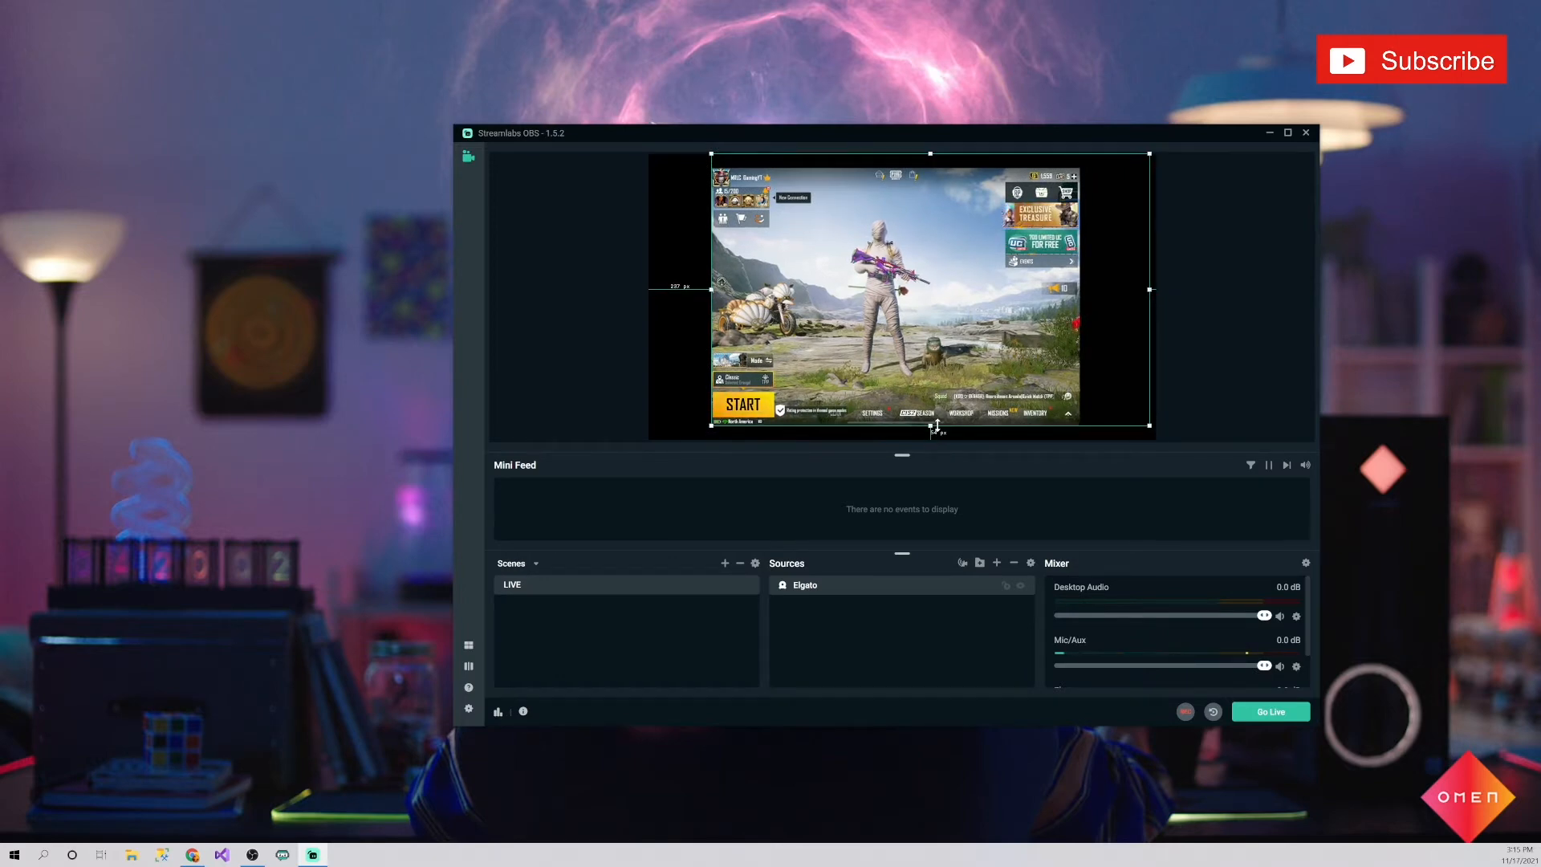
pyautogui.moveTo(1157, 288); pyautogui.dragTo(1079, 288)
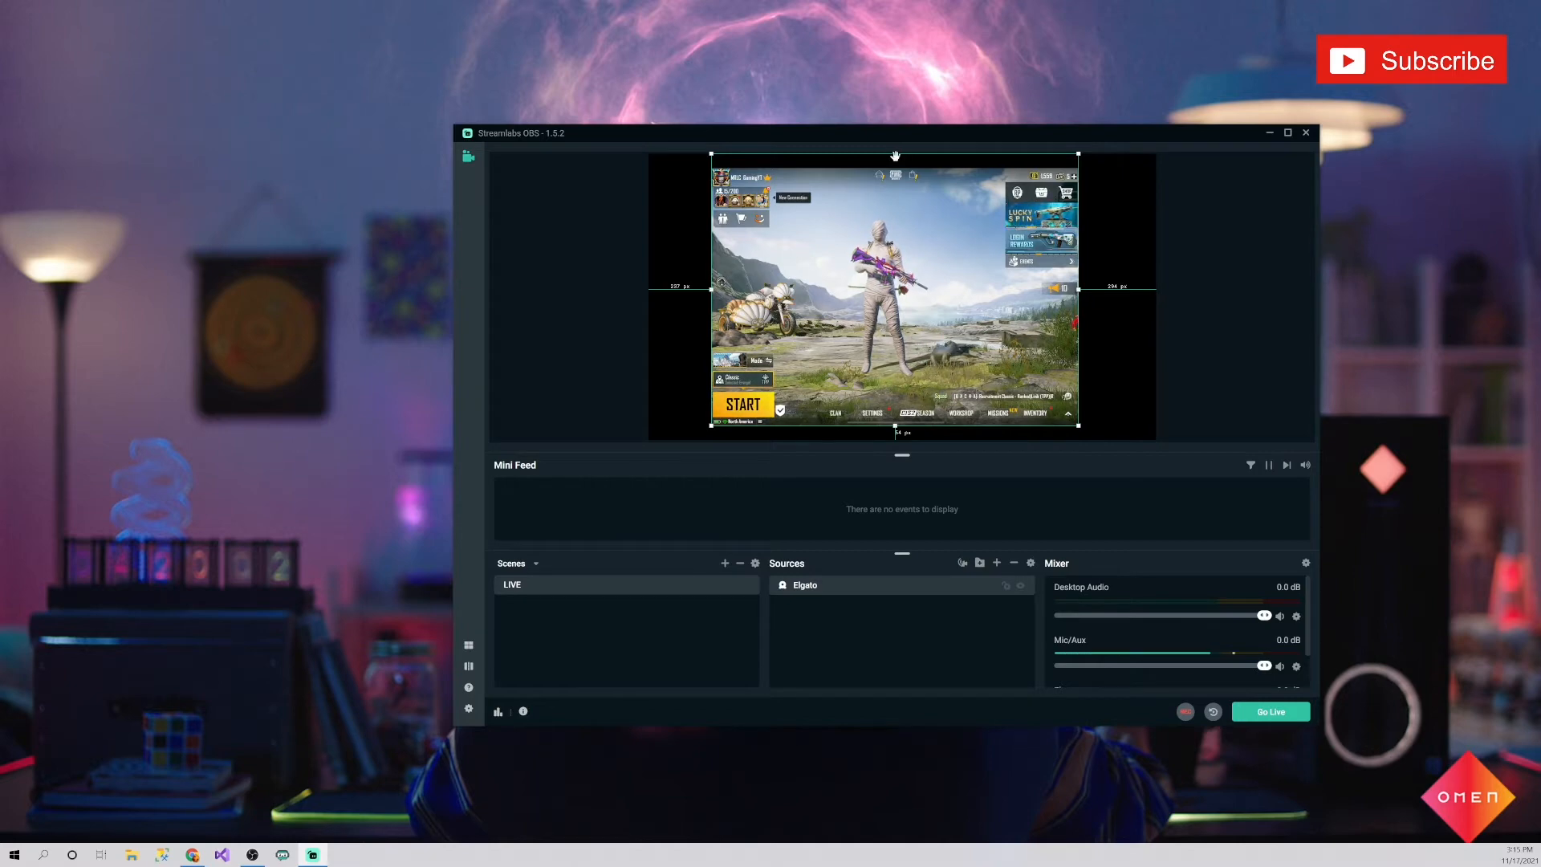
pyautogui.moveTo(895, 153); pyautogui.dragTo(896, 160)
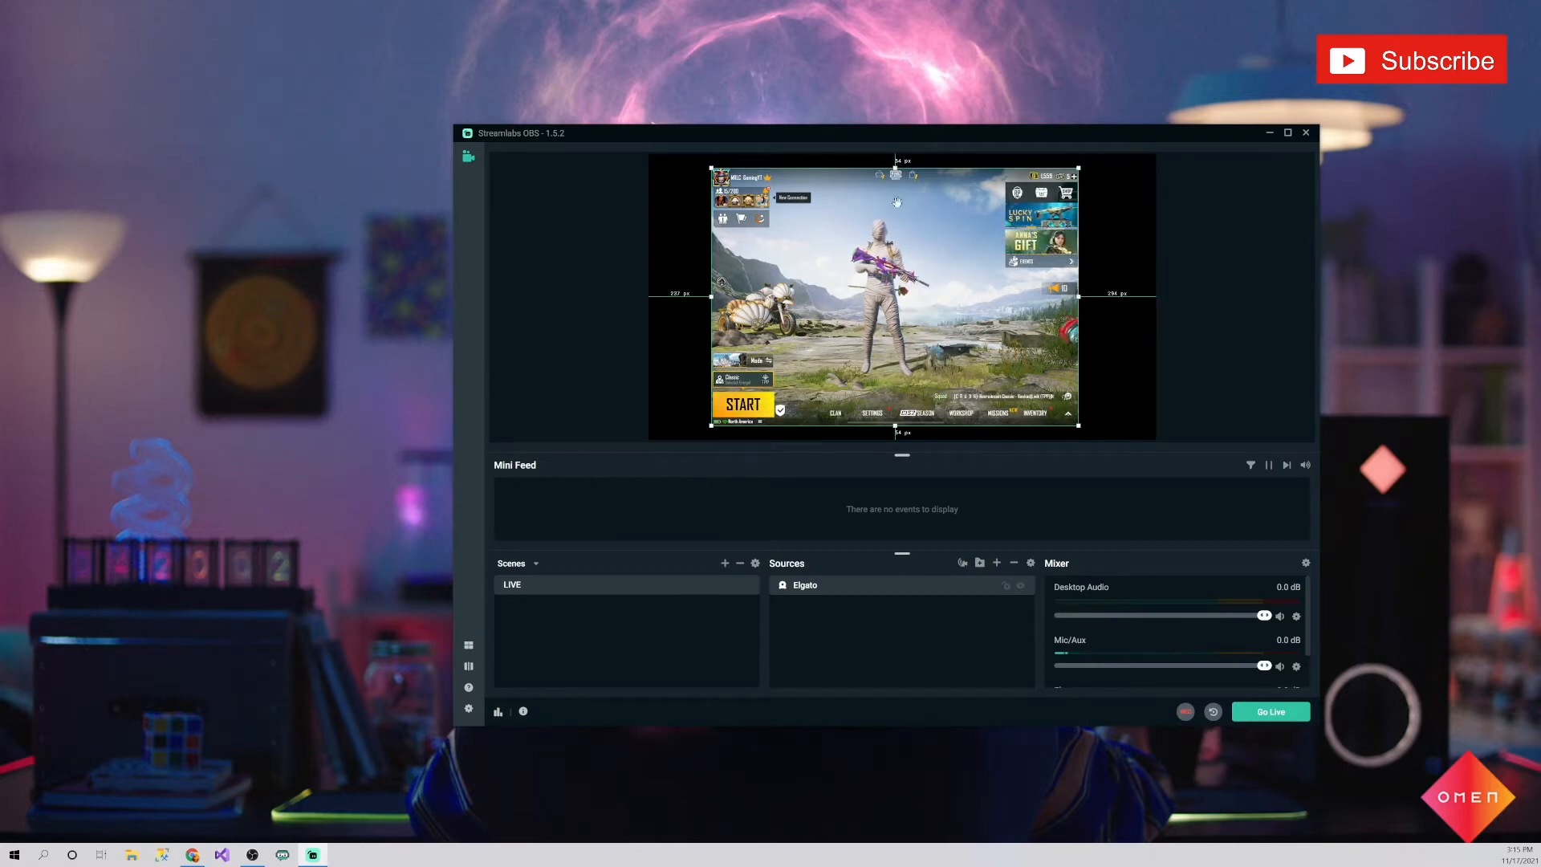
pyautogui.moveTo(895, 220); pyautogui.dragTo(831, 207)
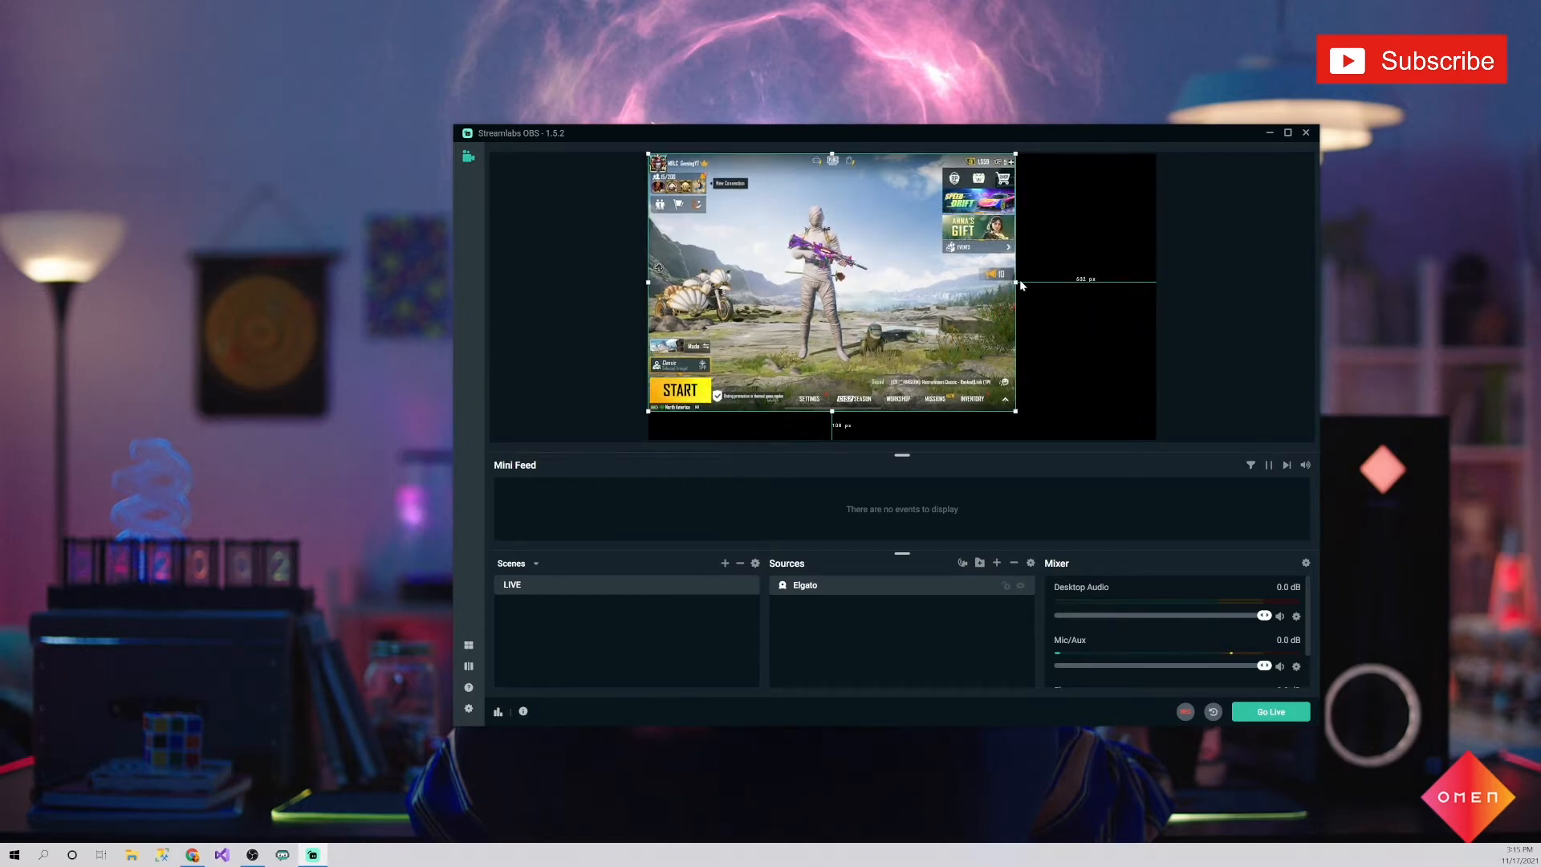
# Enlarge the Elgato capture on the canvas until it fills the full canvas height.
pyautogui.moveTo(1017, 282); pyautogui.dragTo(1093, 292)
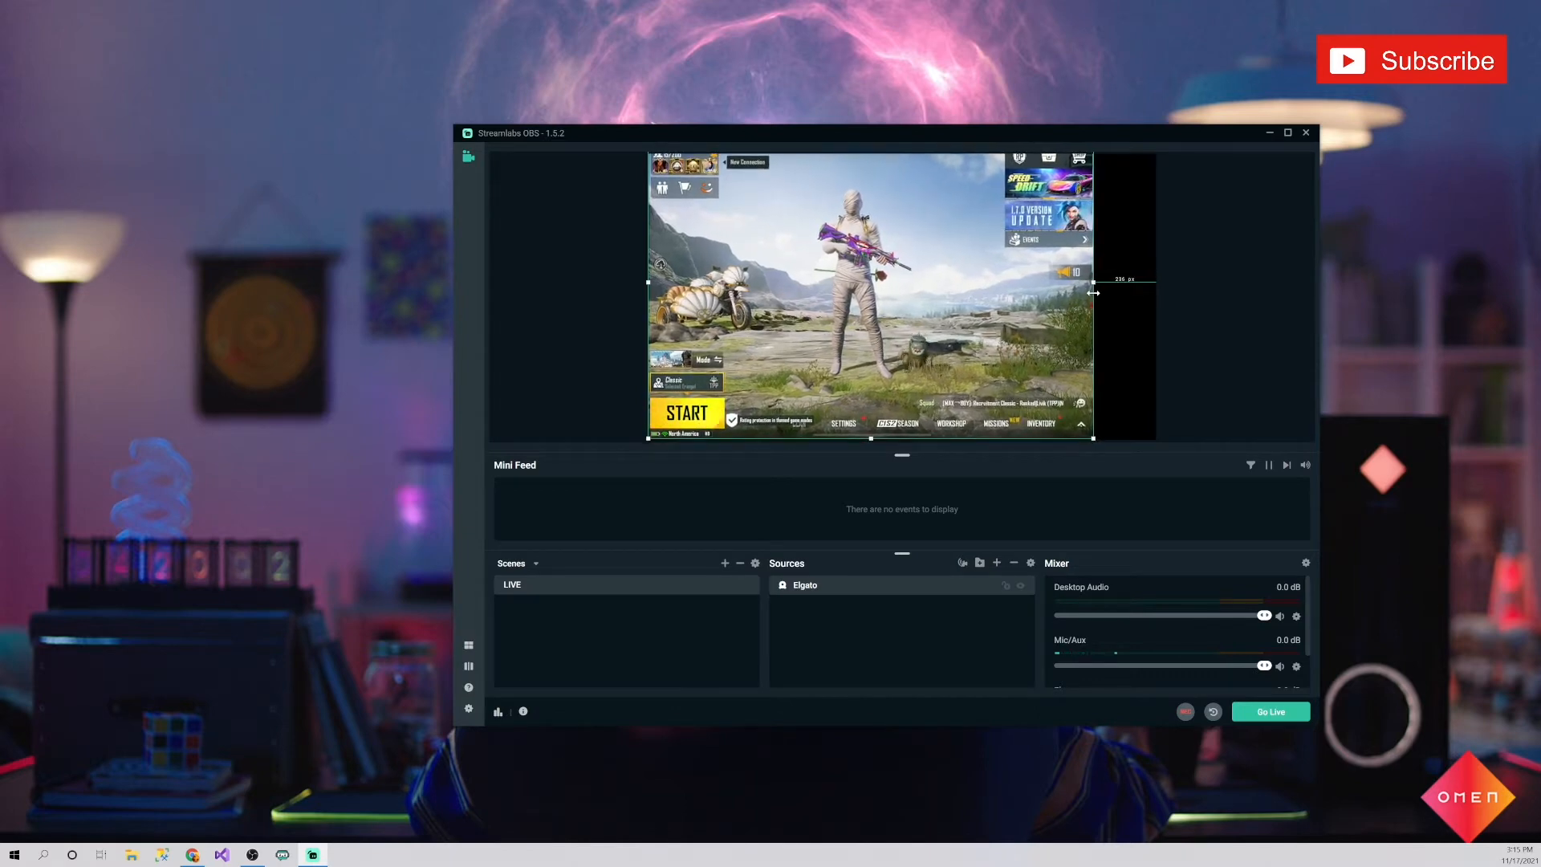
pyautogui.click(904, 291)
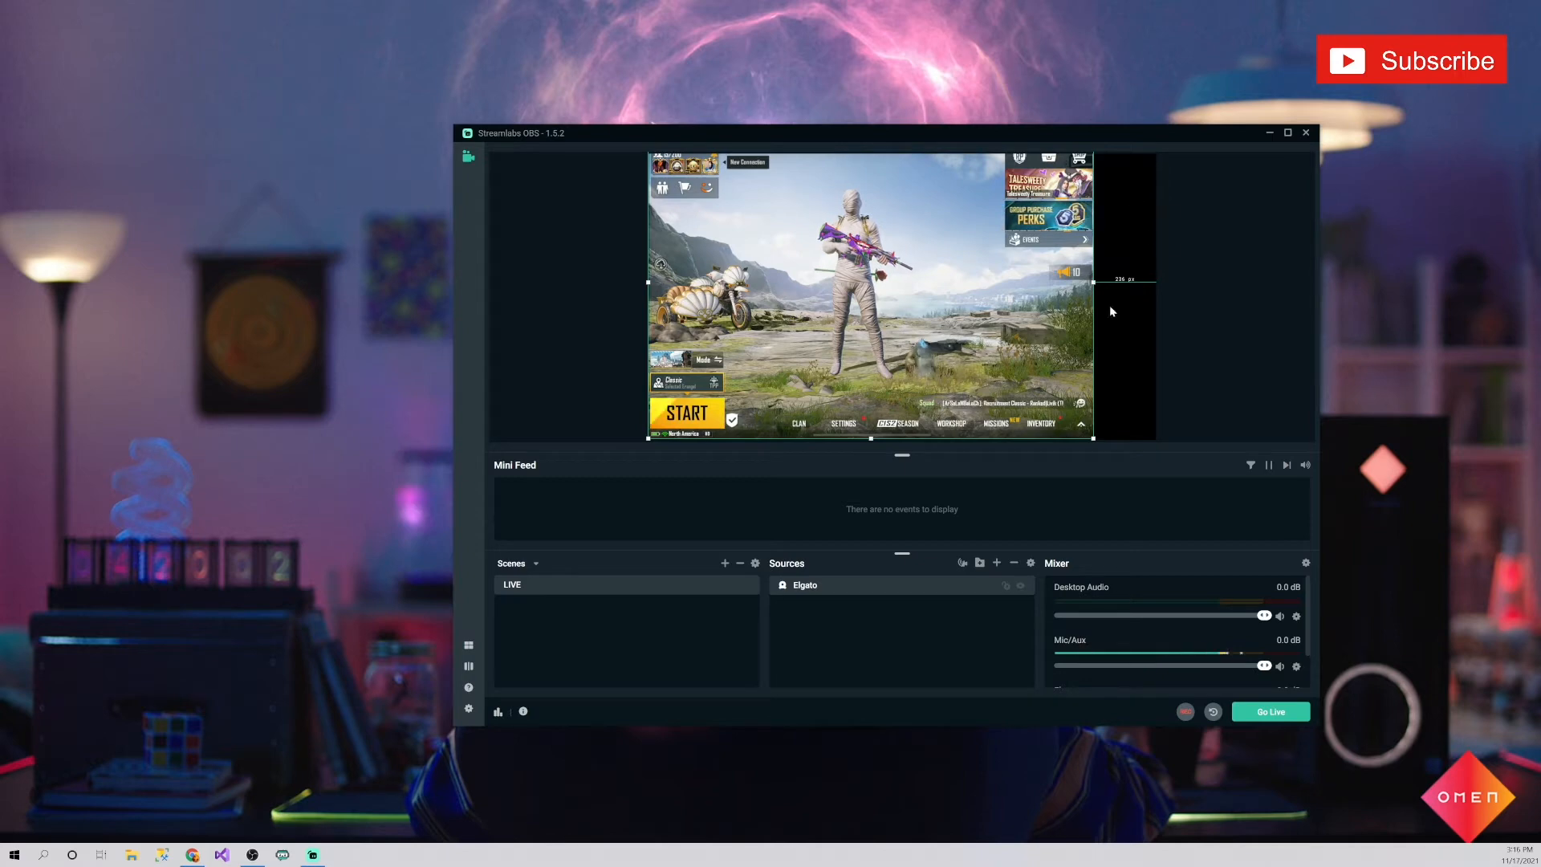
pyautogui.rightClick(1410, 289)
pyautogui.click(1437, 333)
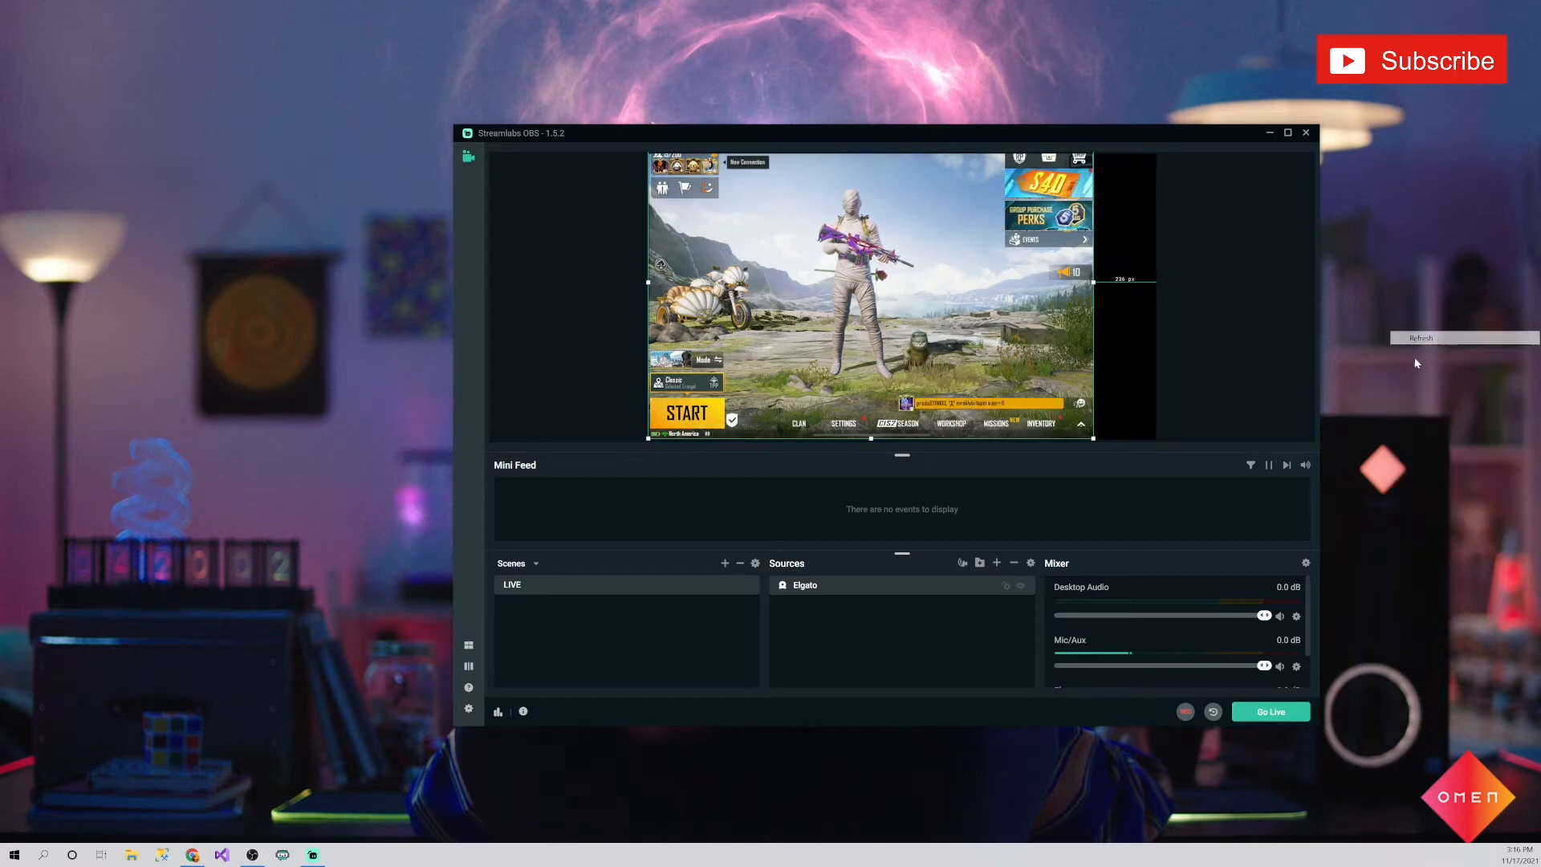
# Enlarge the program window to give the preview and the audio mixer more room.
pyautogui.scroll(-1, 1141, 624)
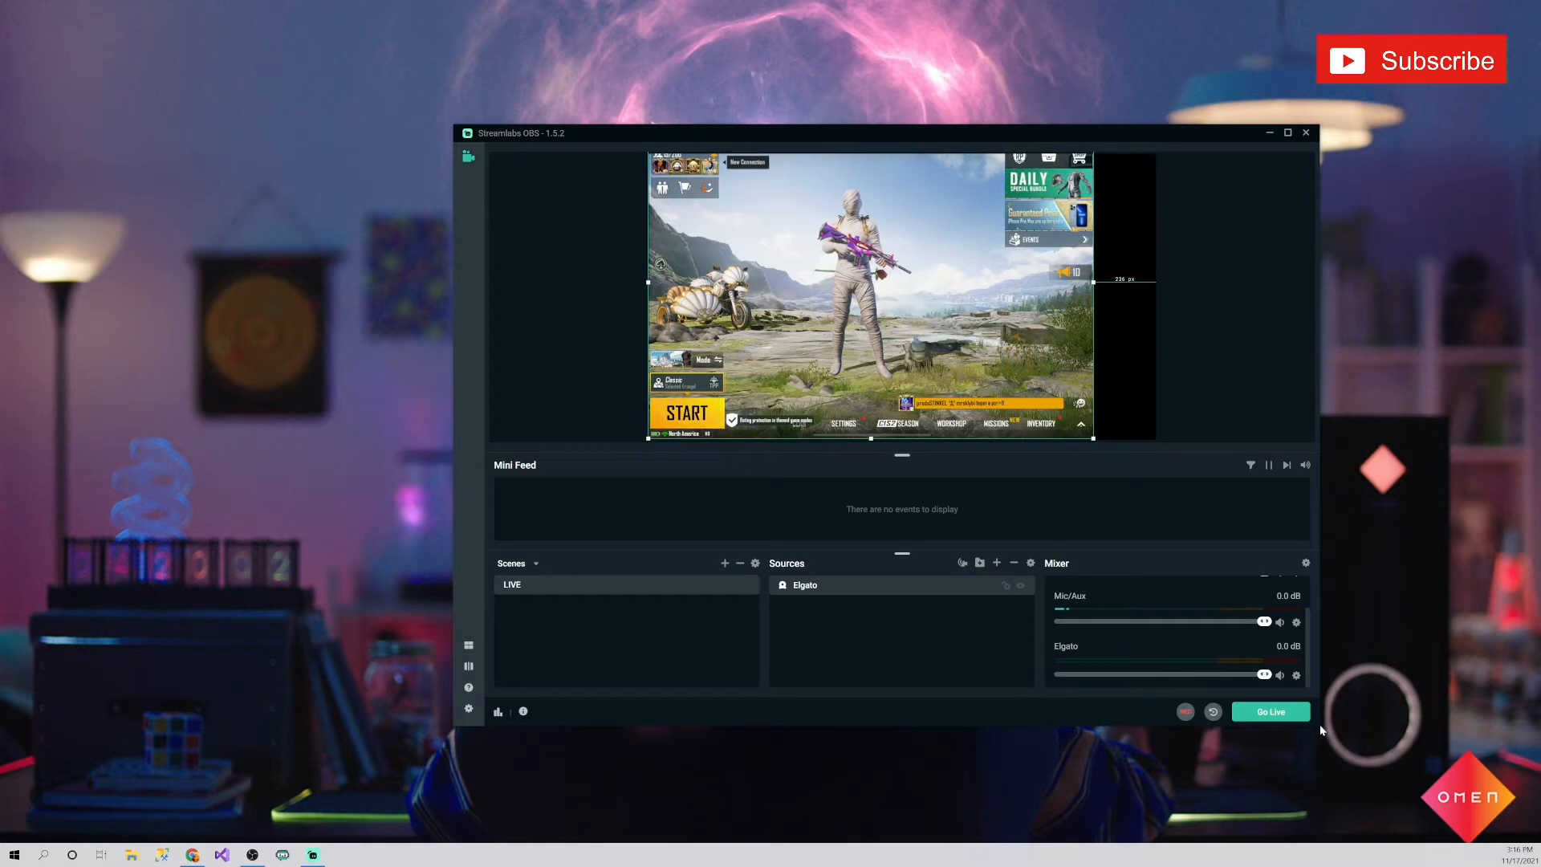
pyautogui.moveTo(1318, 728); pyautogui.dragTo(1488, 850)
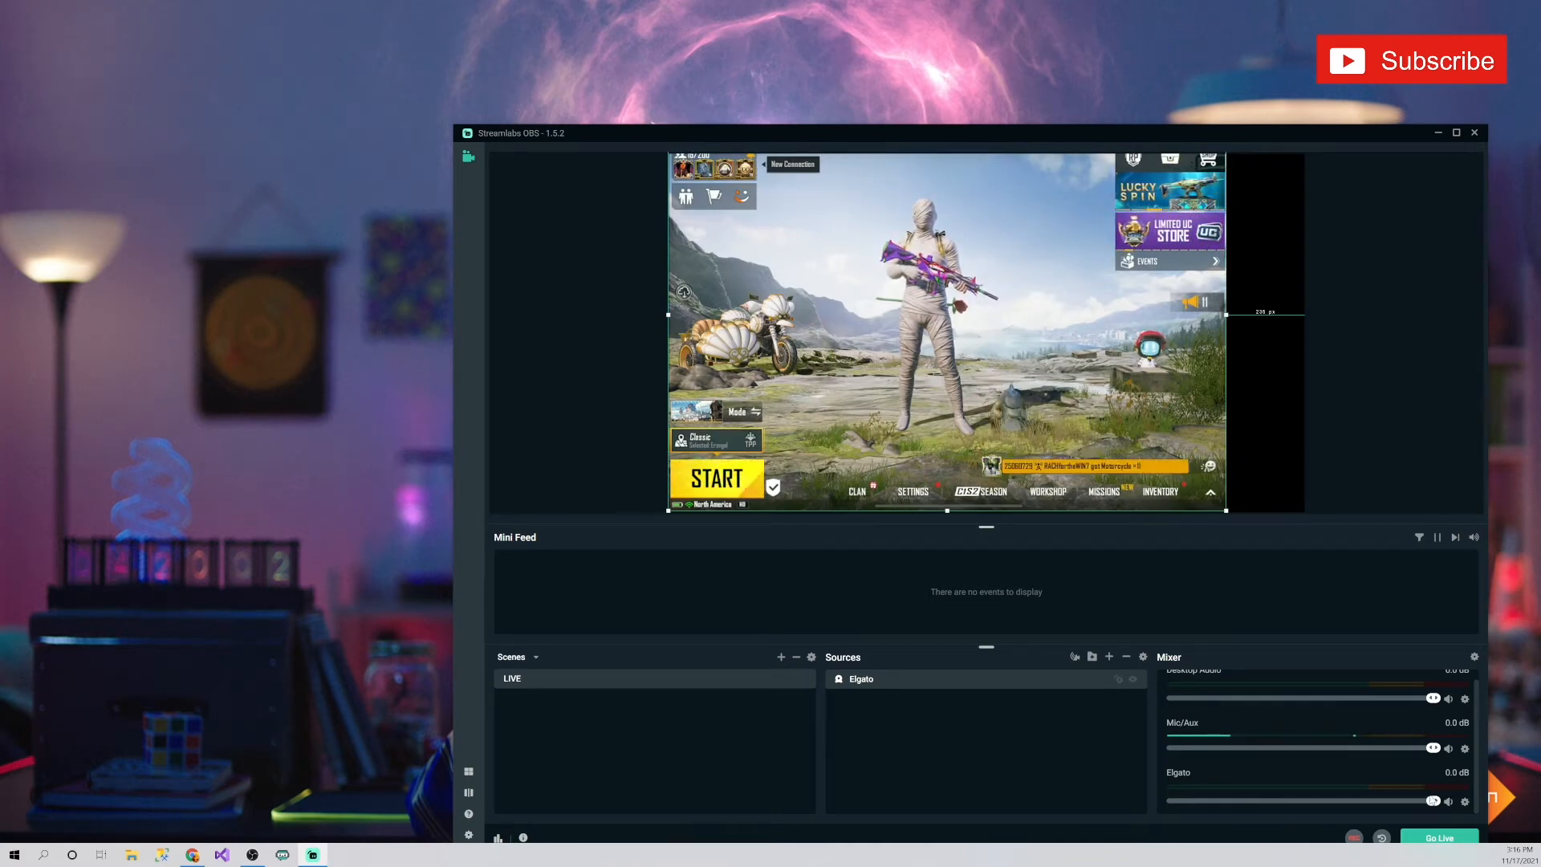
pyautogui.rightClick(1480, 800)
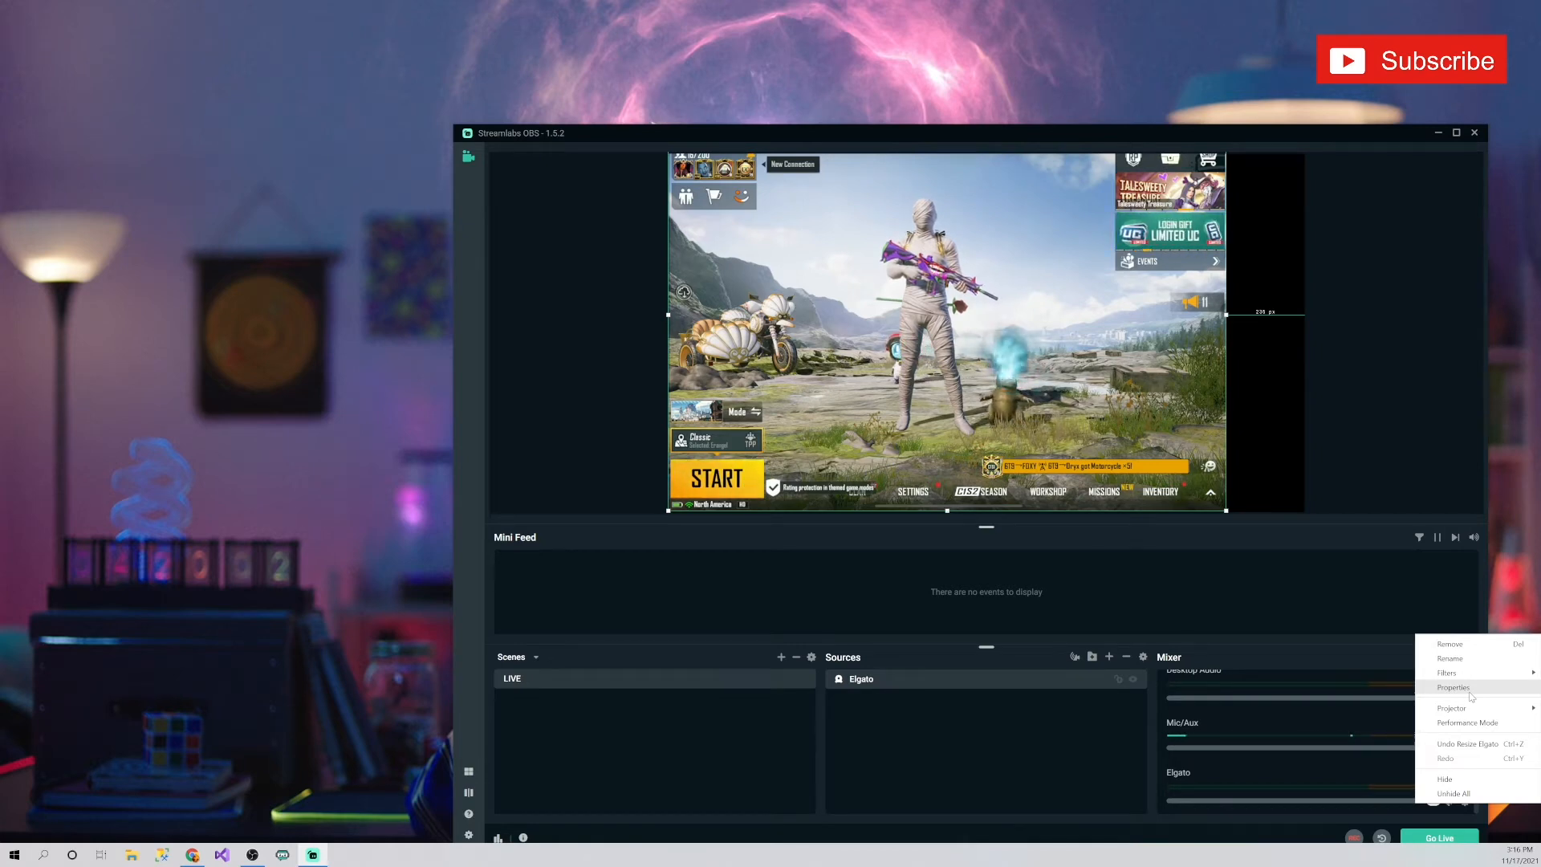
pyautogui.click(1431, 599)
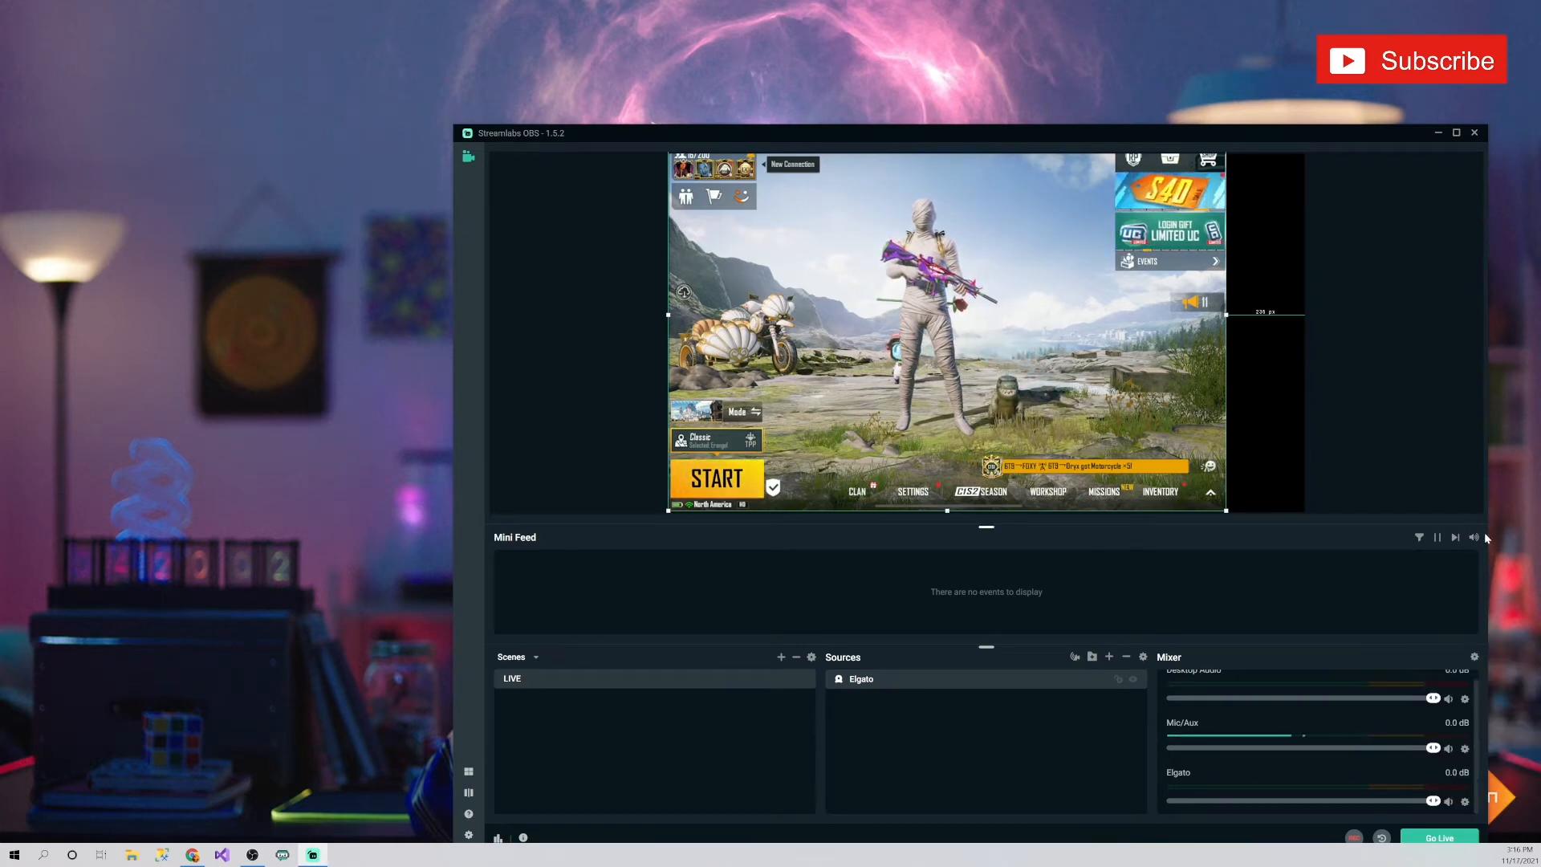
# Set the Elgato source's Audio Monitoring to Monitor and Output, test its audio, and close the advanced audio settings.
pyautogui.click(1475, 656)
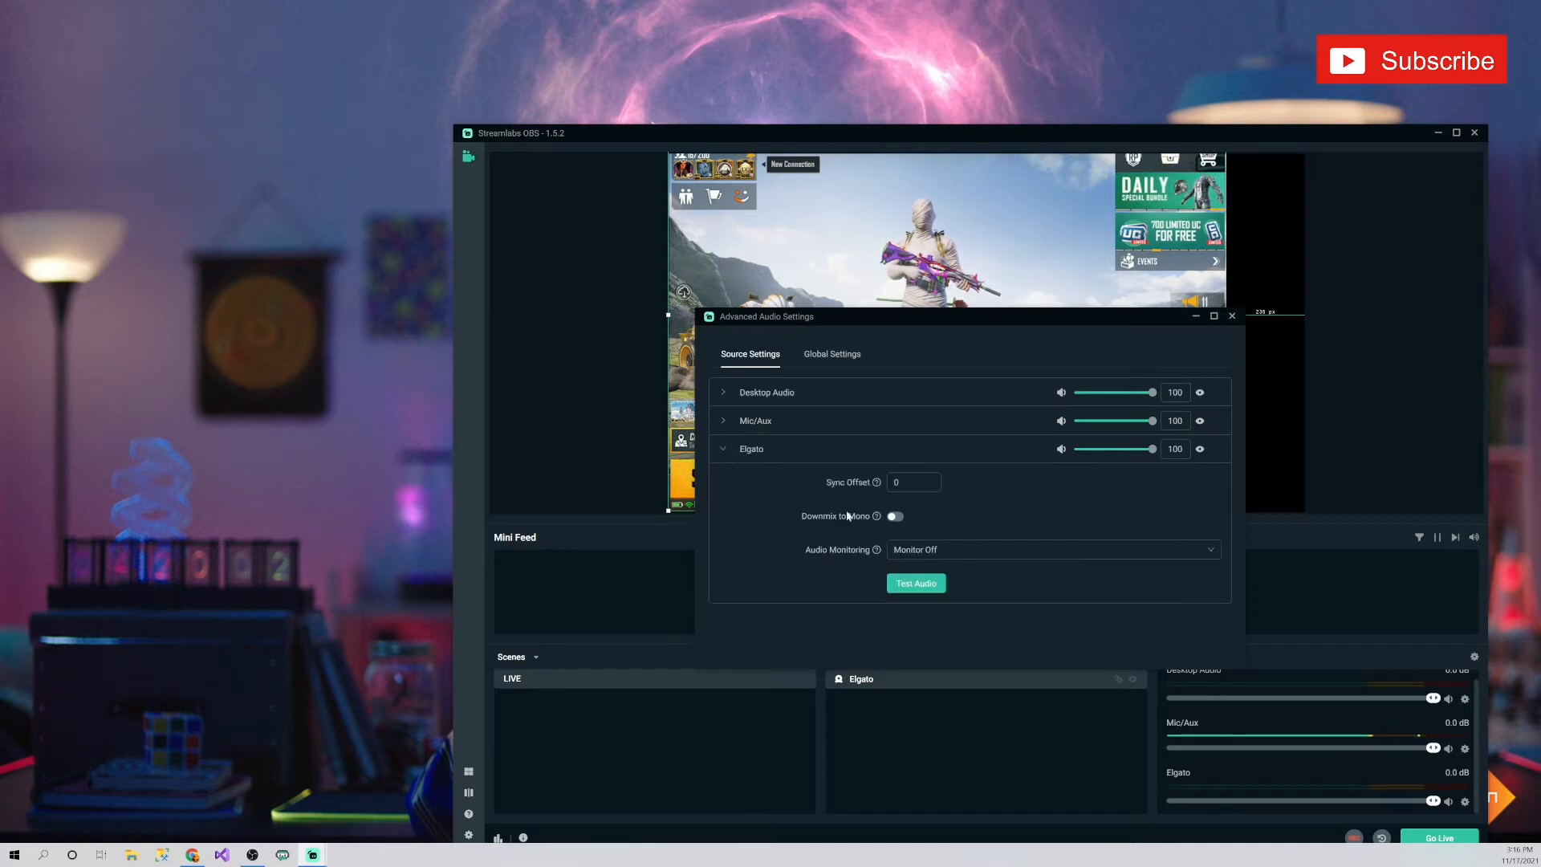
pyautogui.click(948, 552)
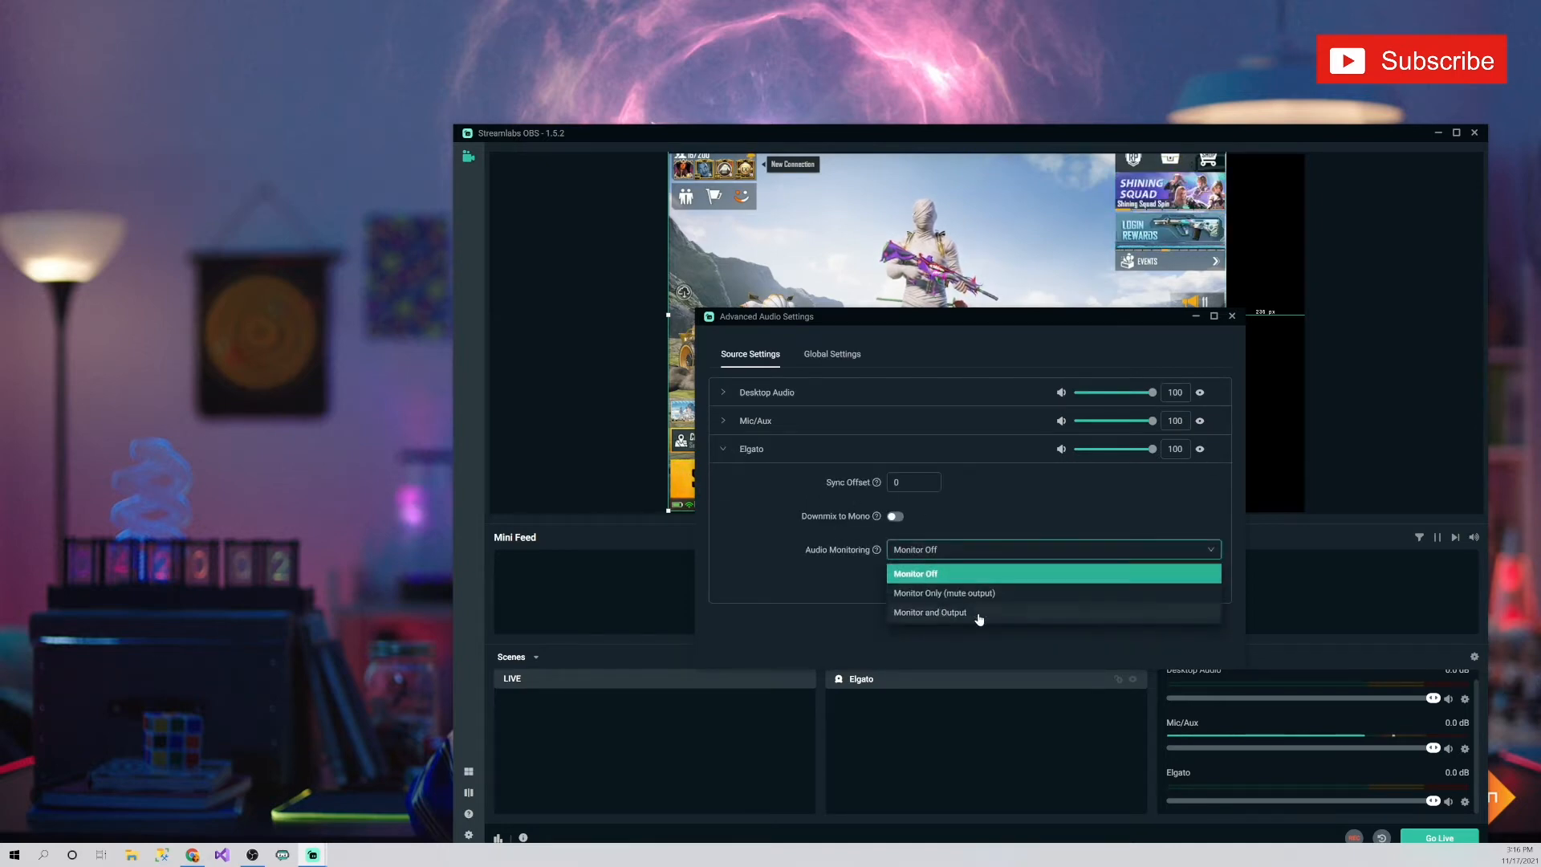
pyautogui.click(979, 616)
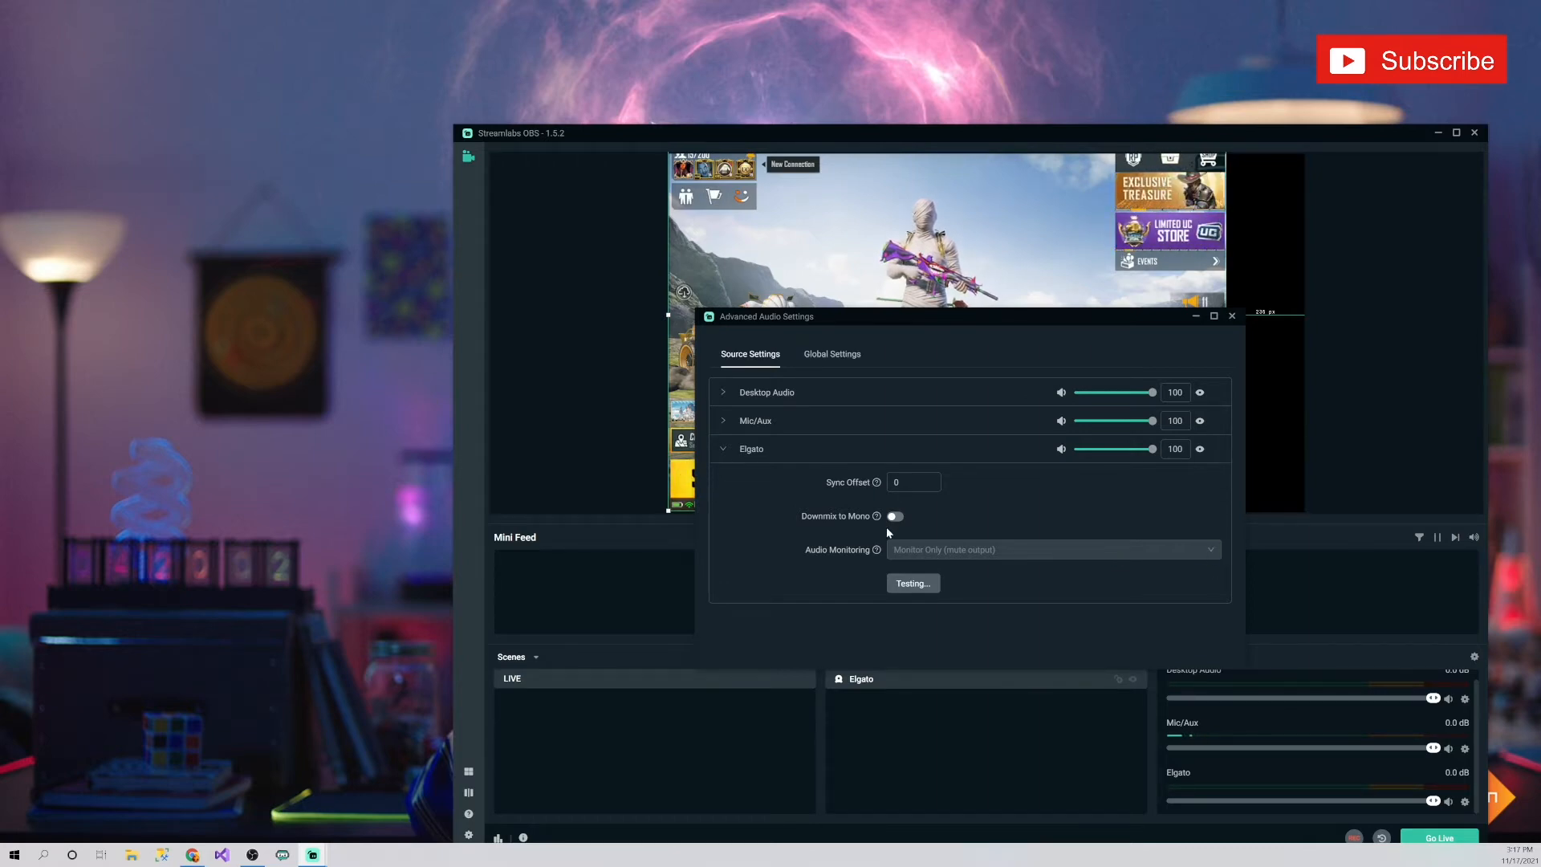
pyautogui.click(1233, 316)
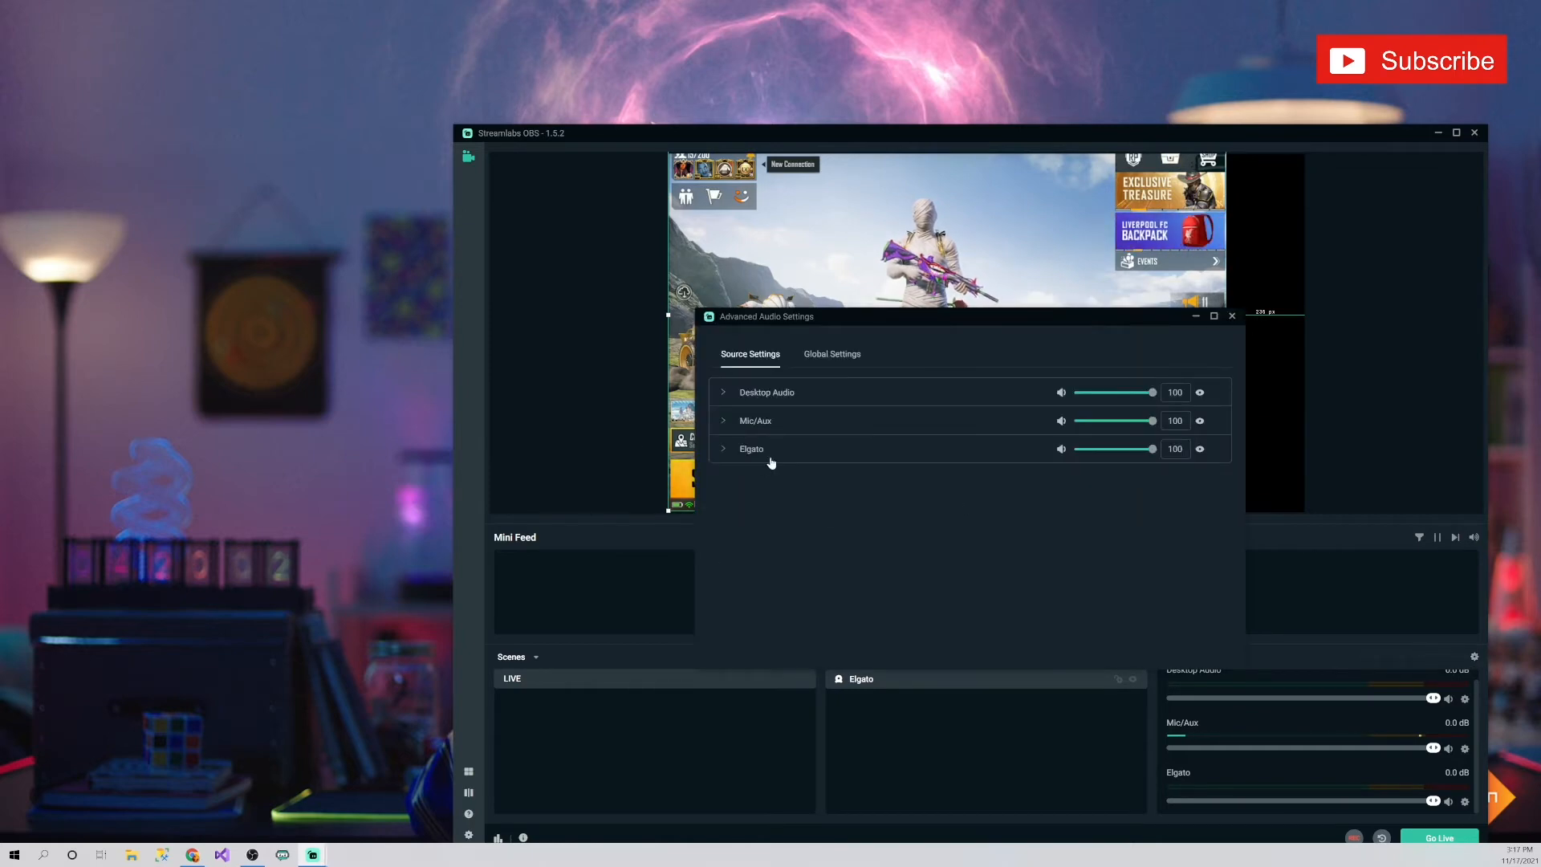
pyautogui.click(769, 456)
pyautogui.click(931, 551)
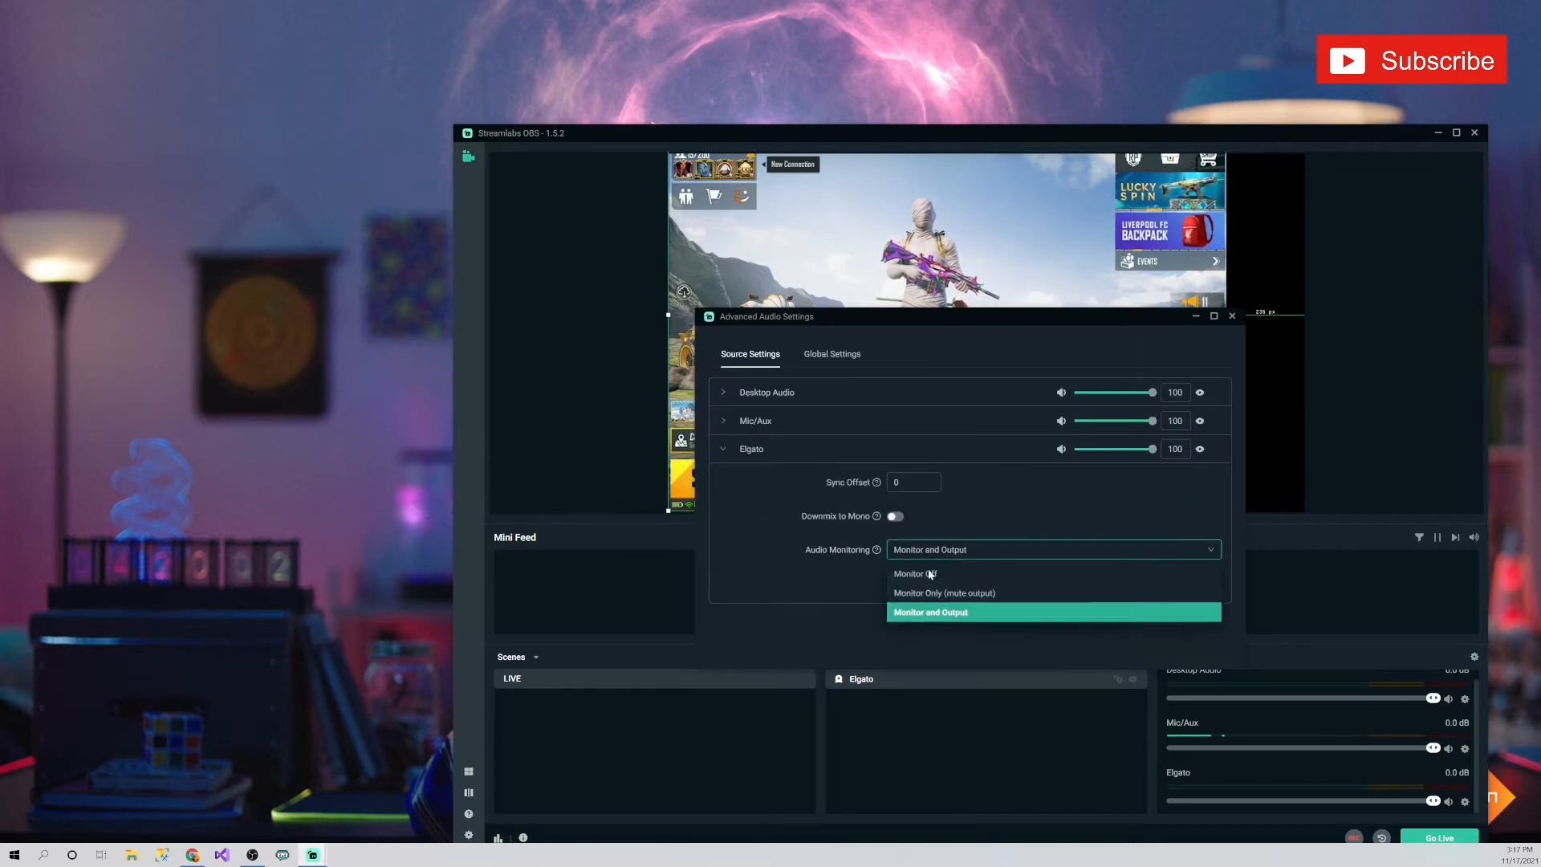
pyautogui.click(945, 613)
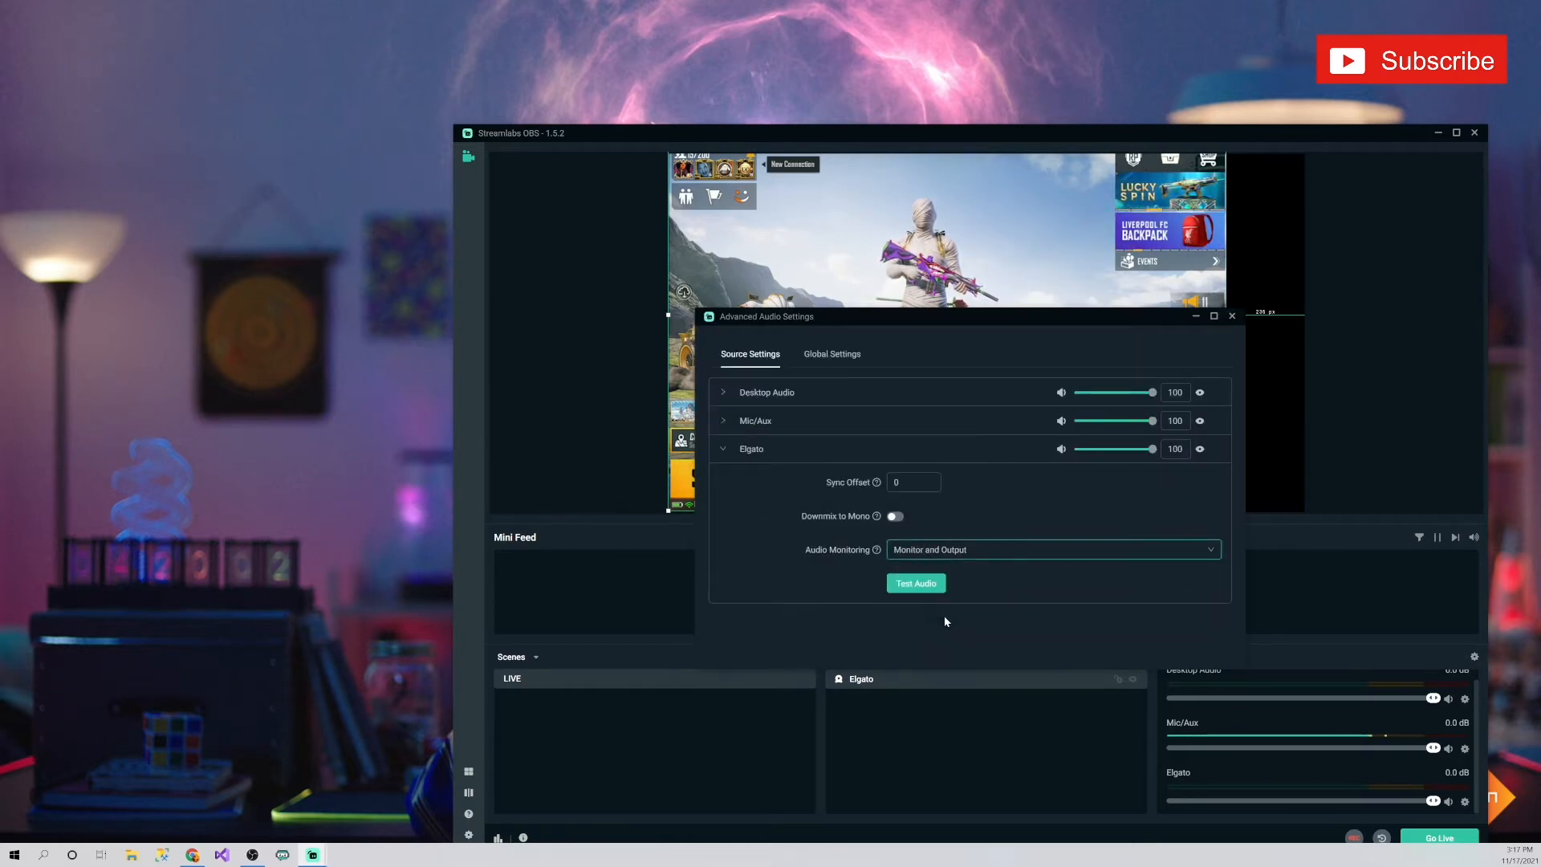
pyautogui.click(1232, 316)
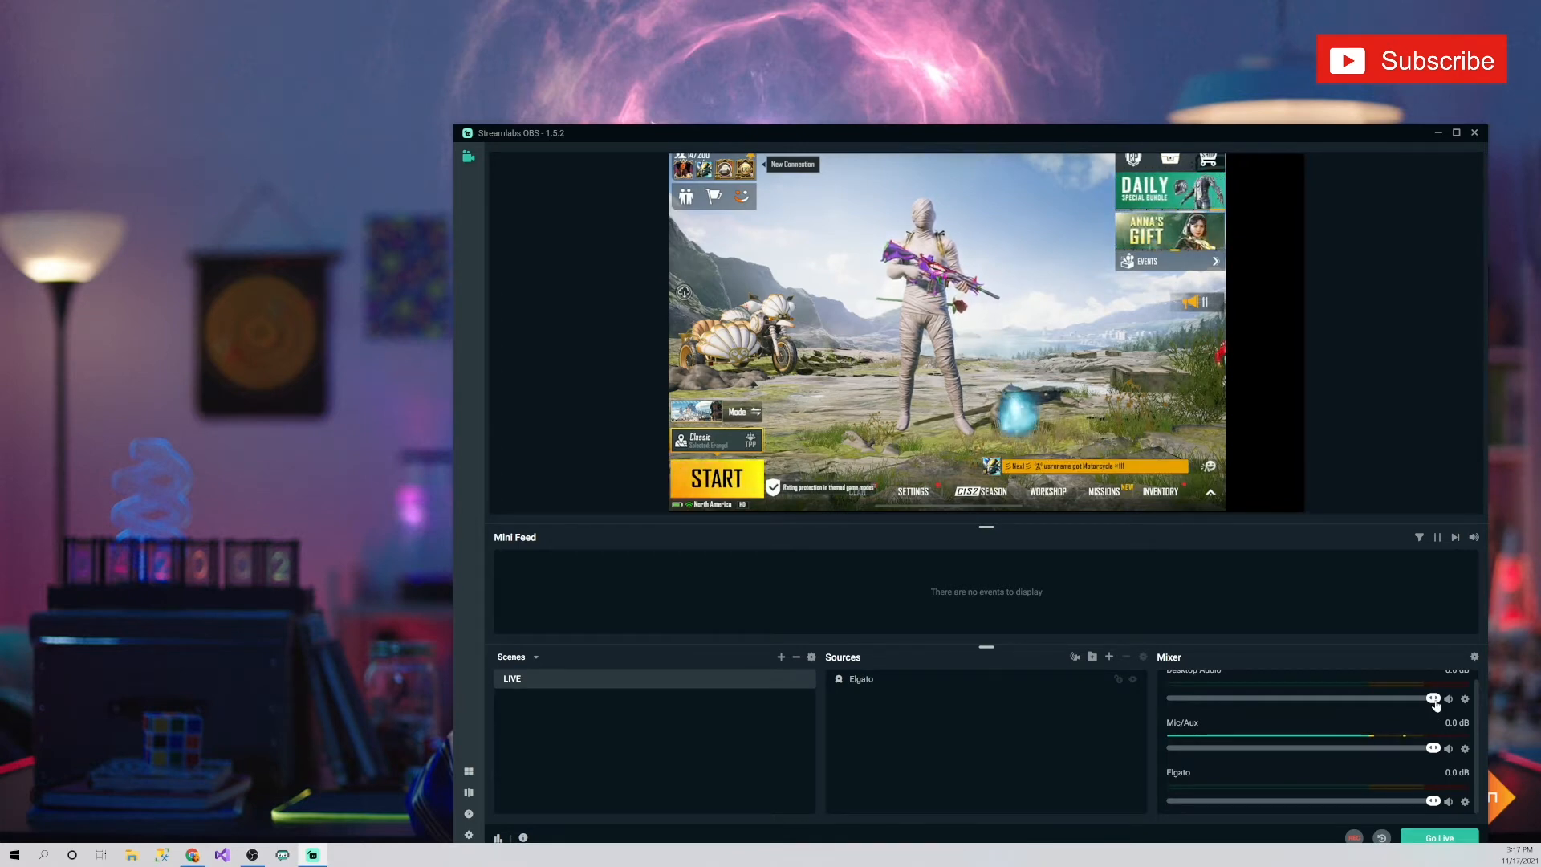
pyautogui.moveTo(1433, 698); pyautogui.dragTo(1248, 698)
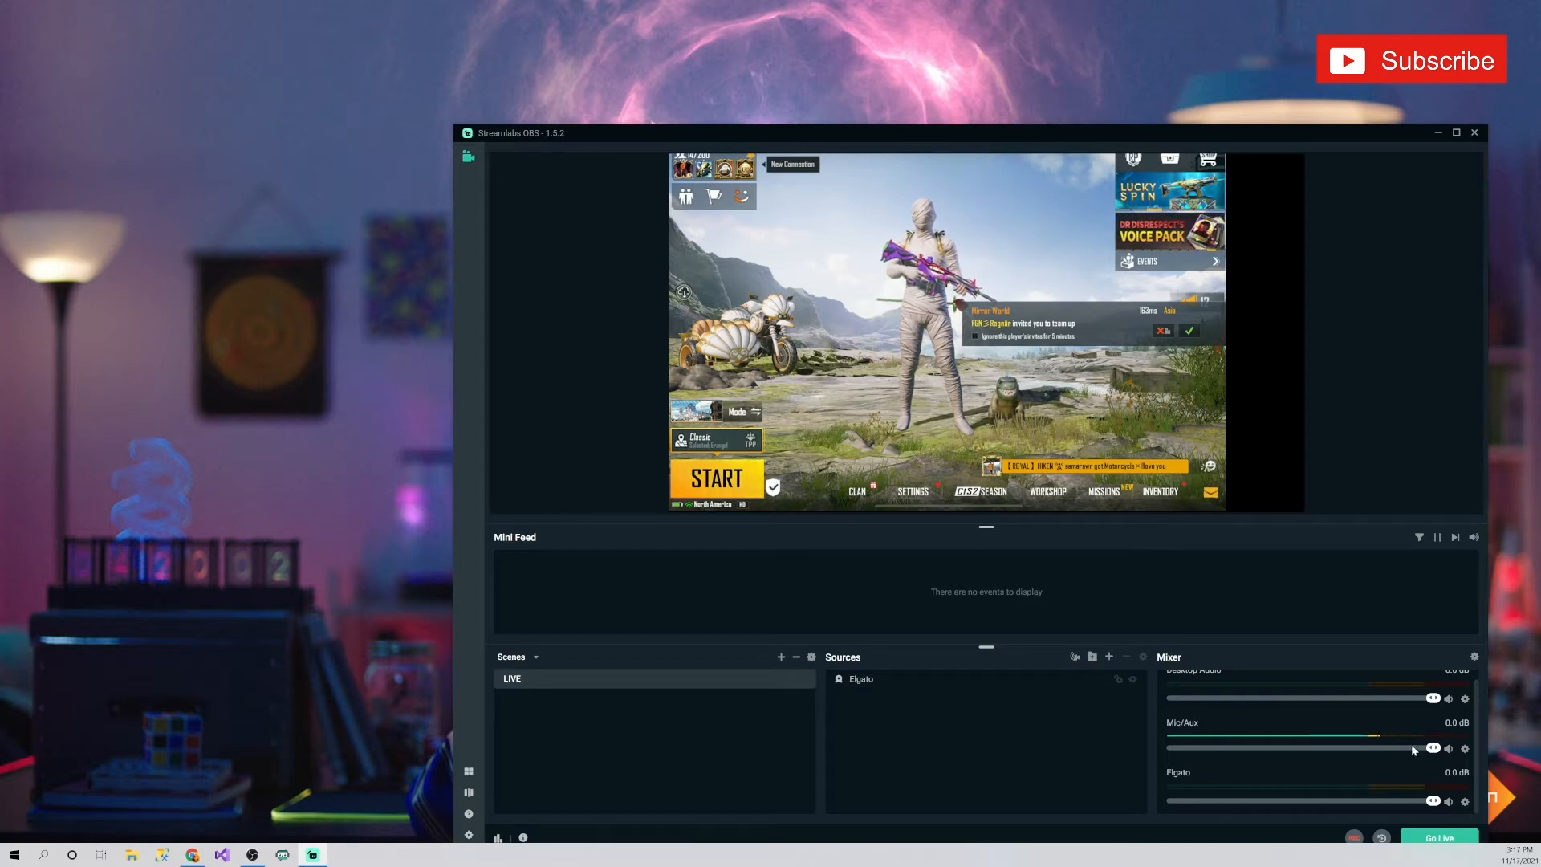
pyautogui.scroll(1, 1411, 744)
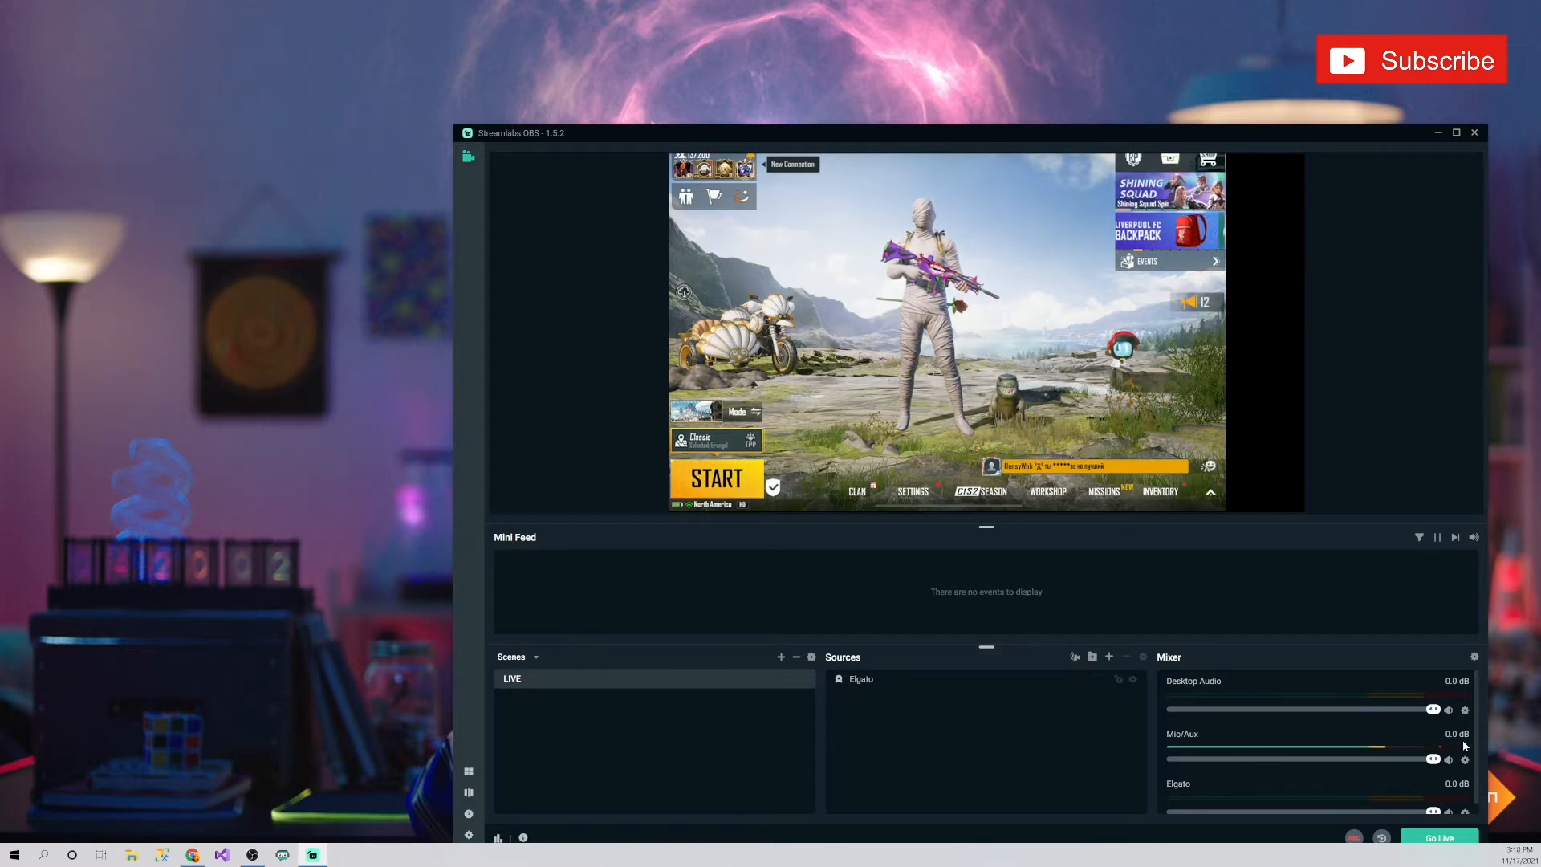
# Add an Audio Input Capture source to the LIVE scene with Microphone (USB PnP Audio Device) as its device.
pyautogui.click(1109, 657)
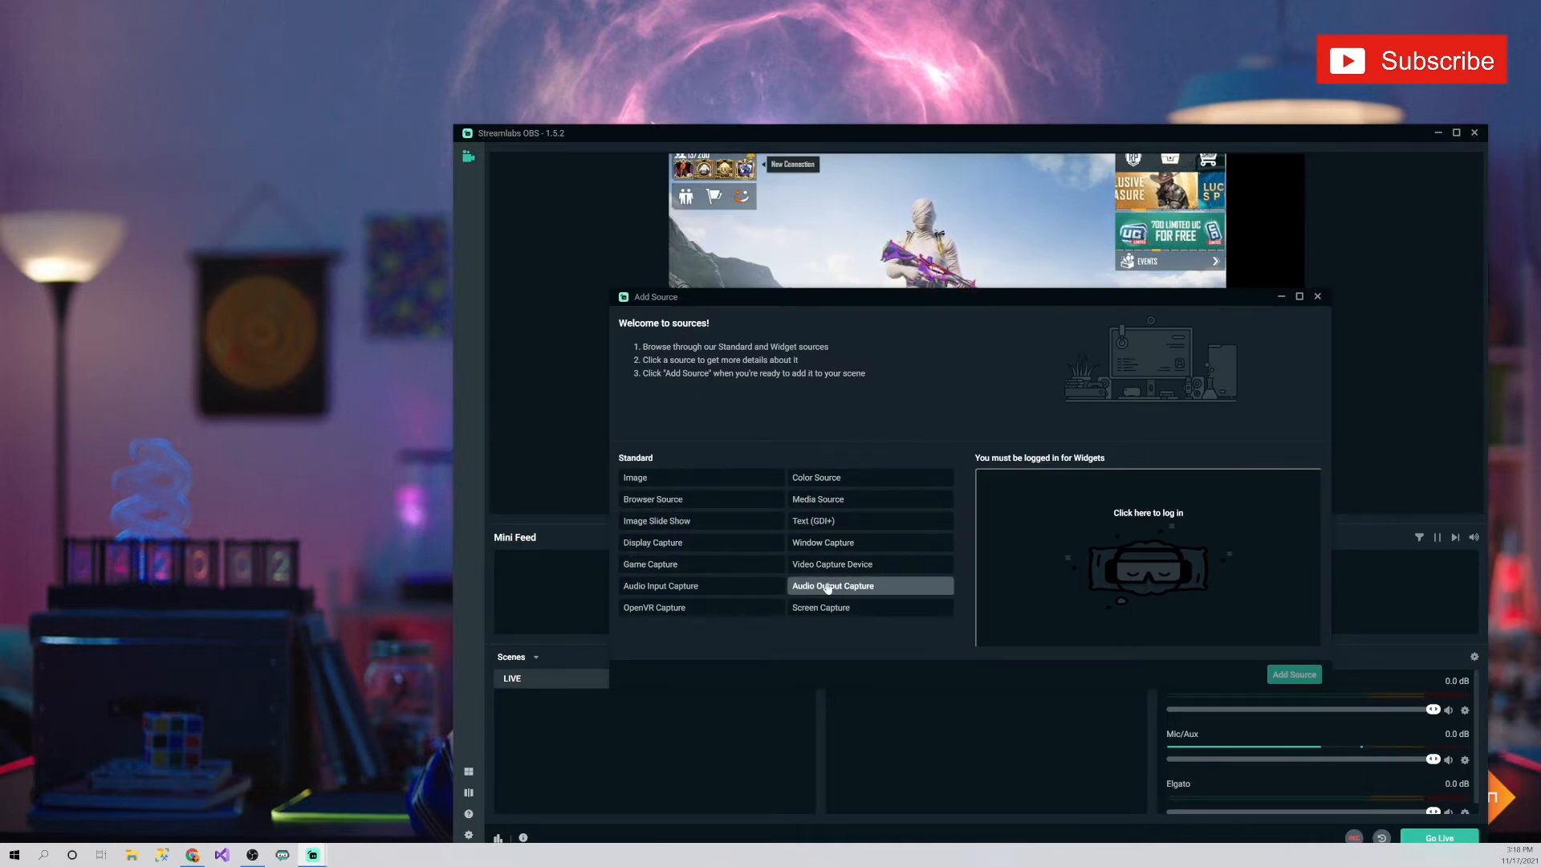
pyautogui.click(699, 586)
pyautogui.click(1316, 675)
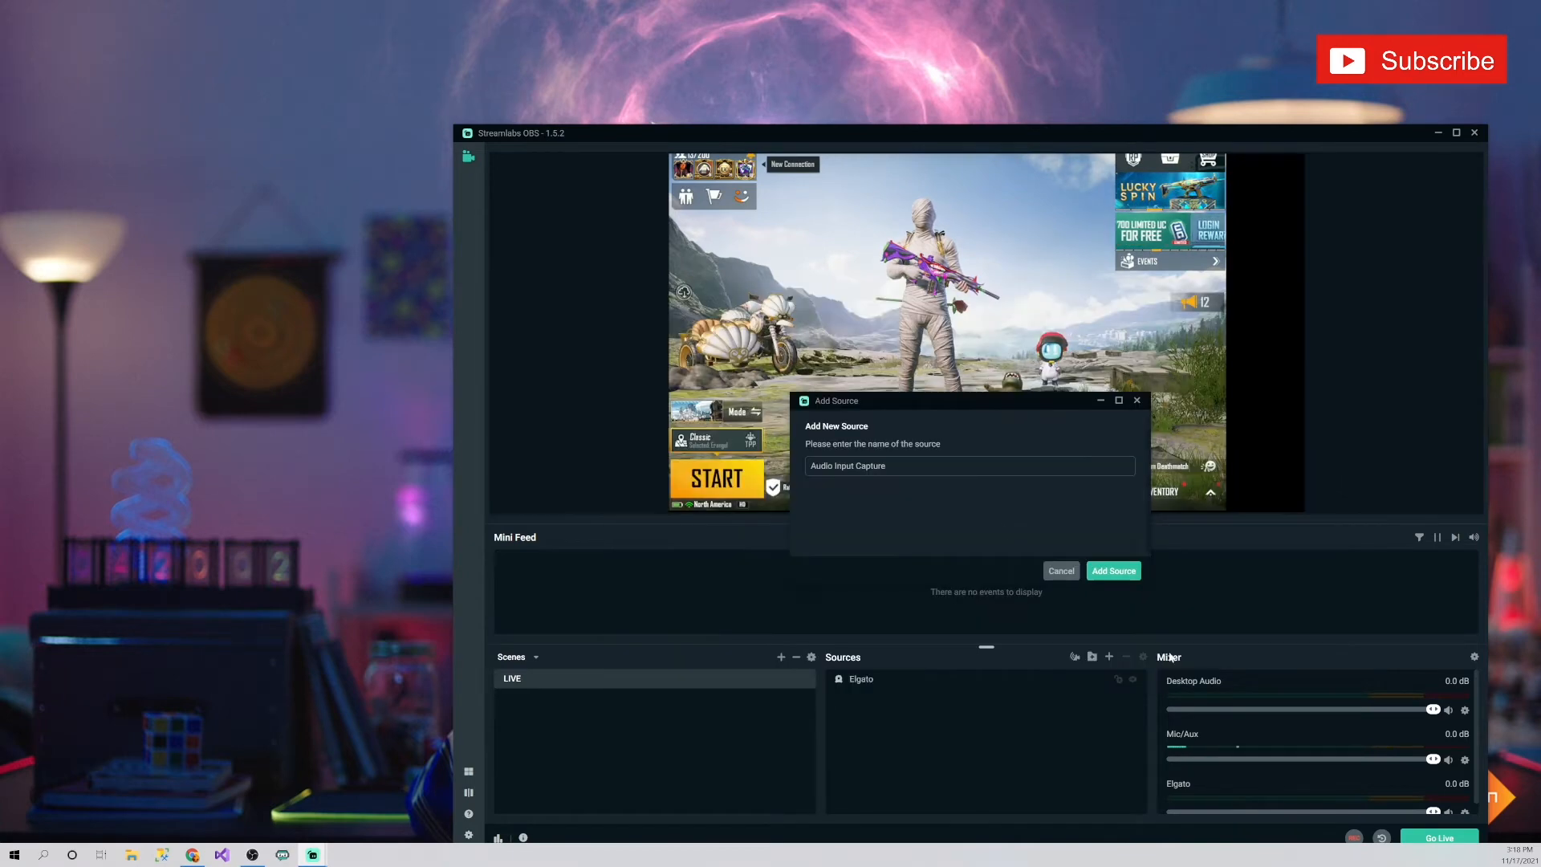
pyautogui.click(1094, 573)
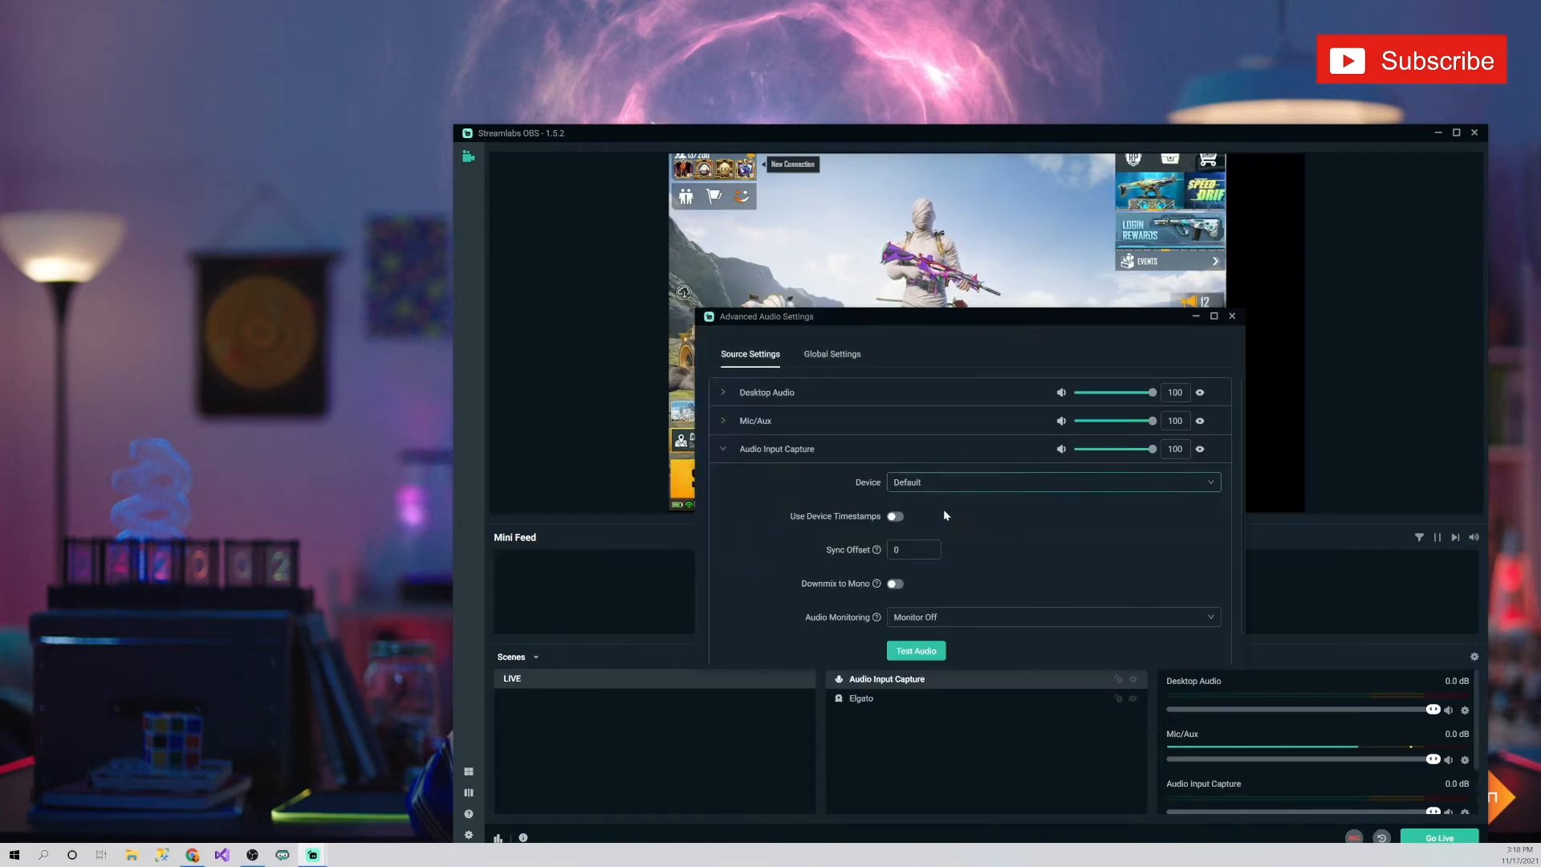
pyautogui.click(979, 485)
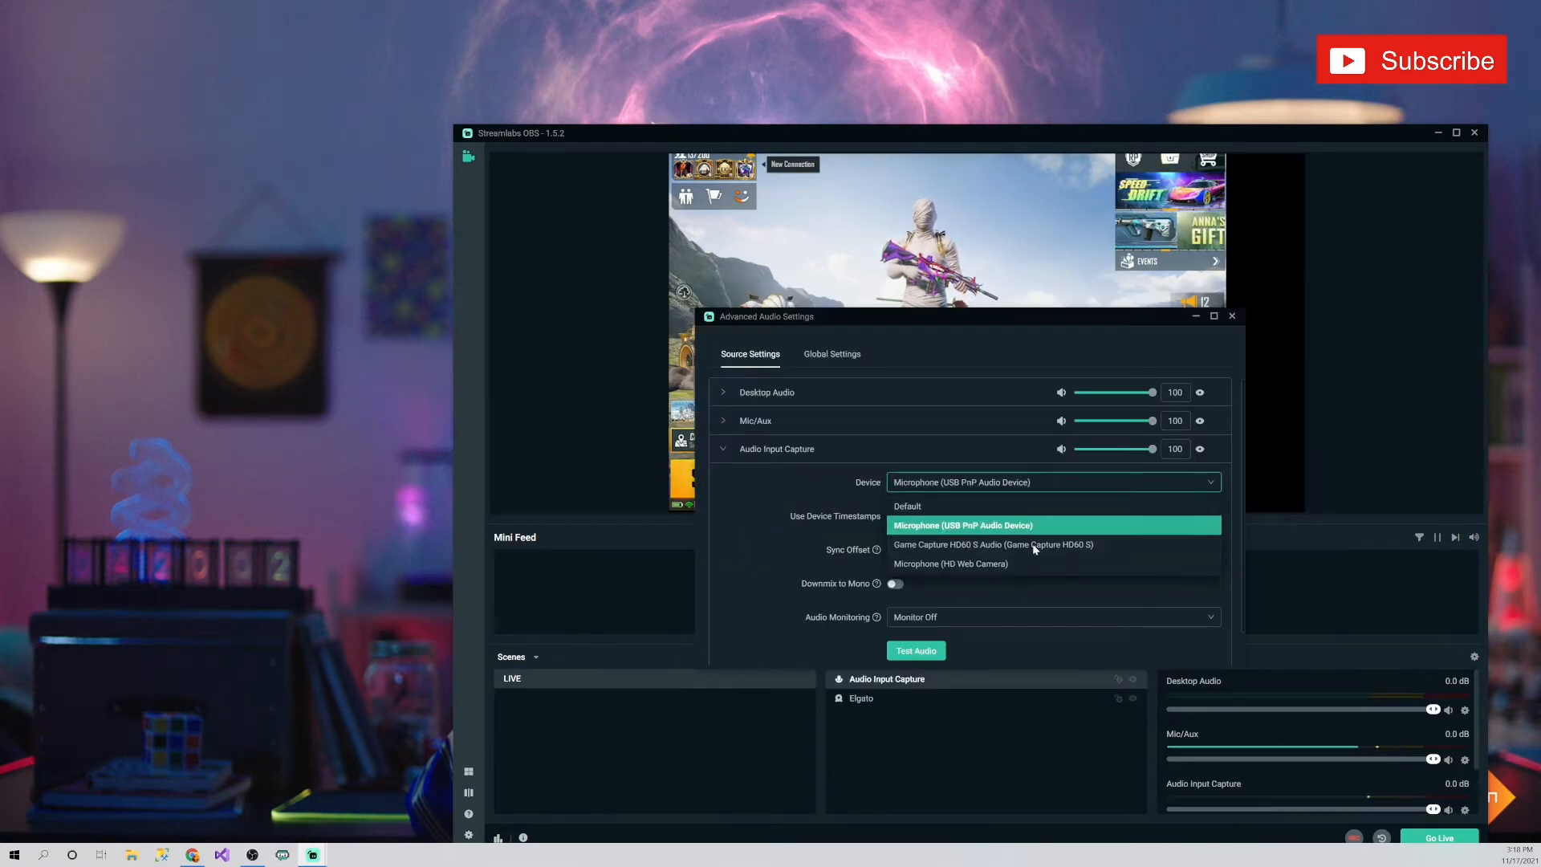
pyautogui.click(988, 526)
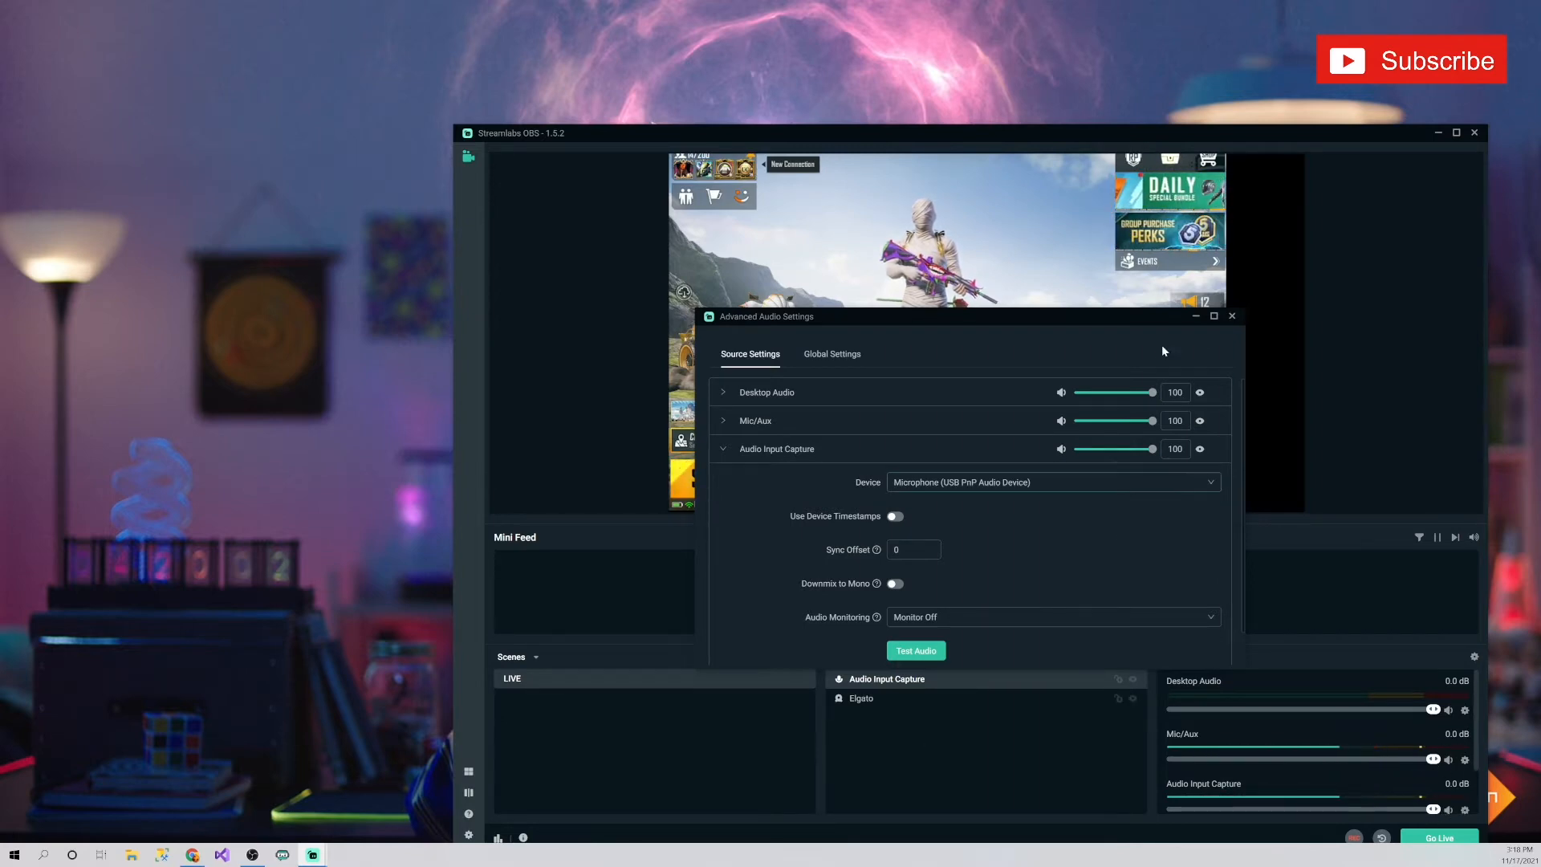
pyautogui.click(1233, 315)
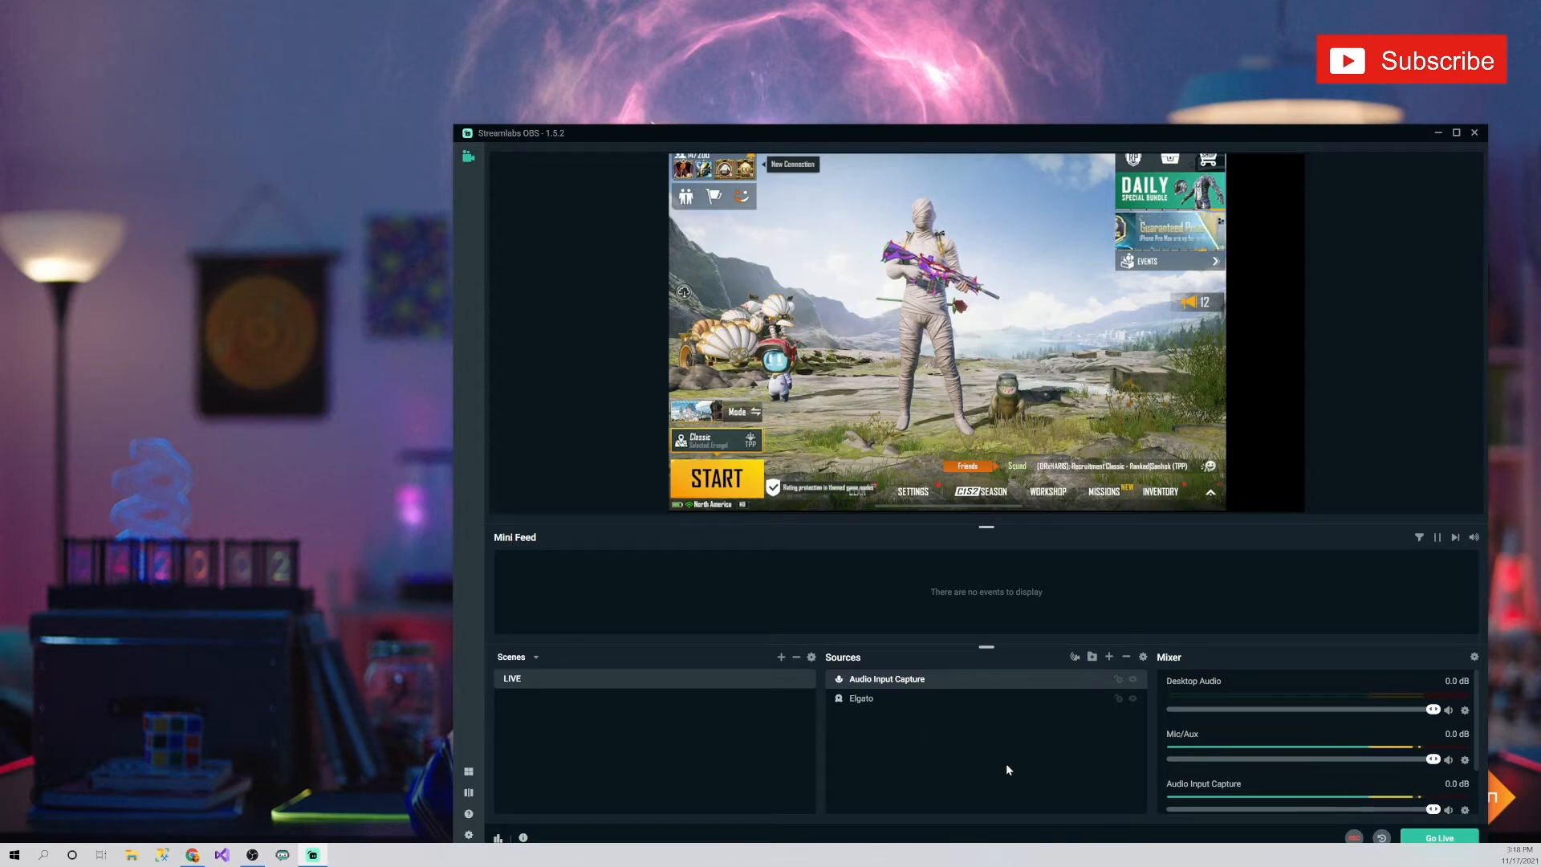
# Remove the Audio Input Capture source from the LIVE scene and confirm the removal.
pyautogui.rightClick(919, 680)
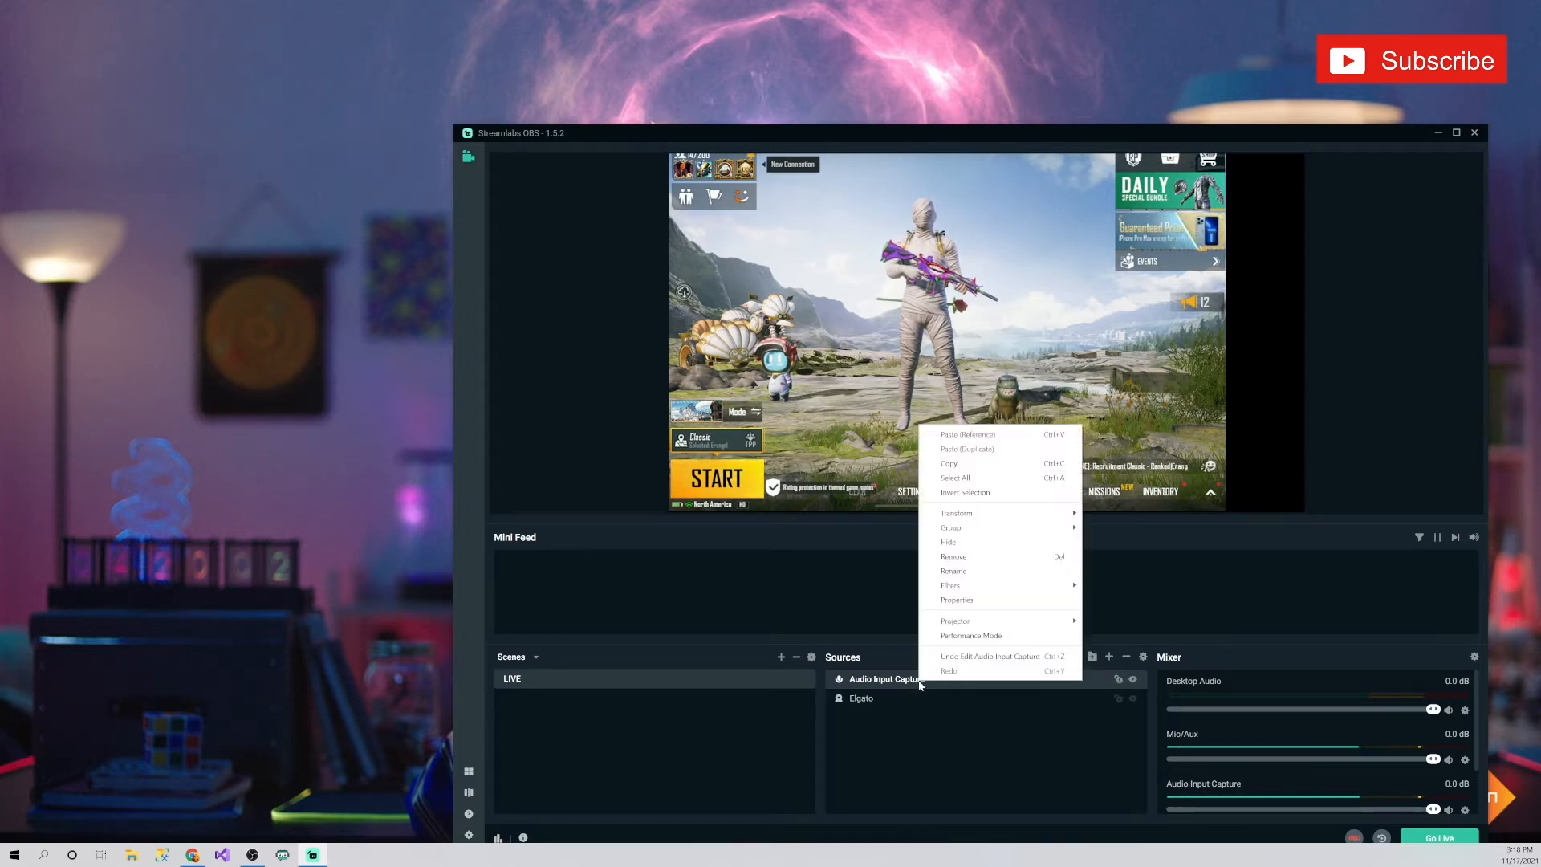
pyautogui.click(1111, 658)
pyautogui.click(1126, 656)
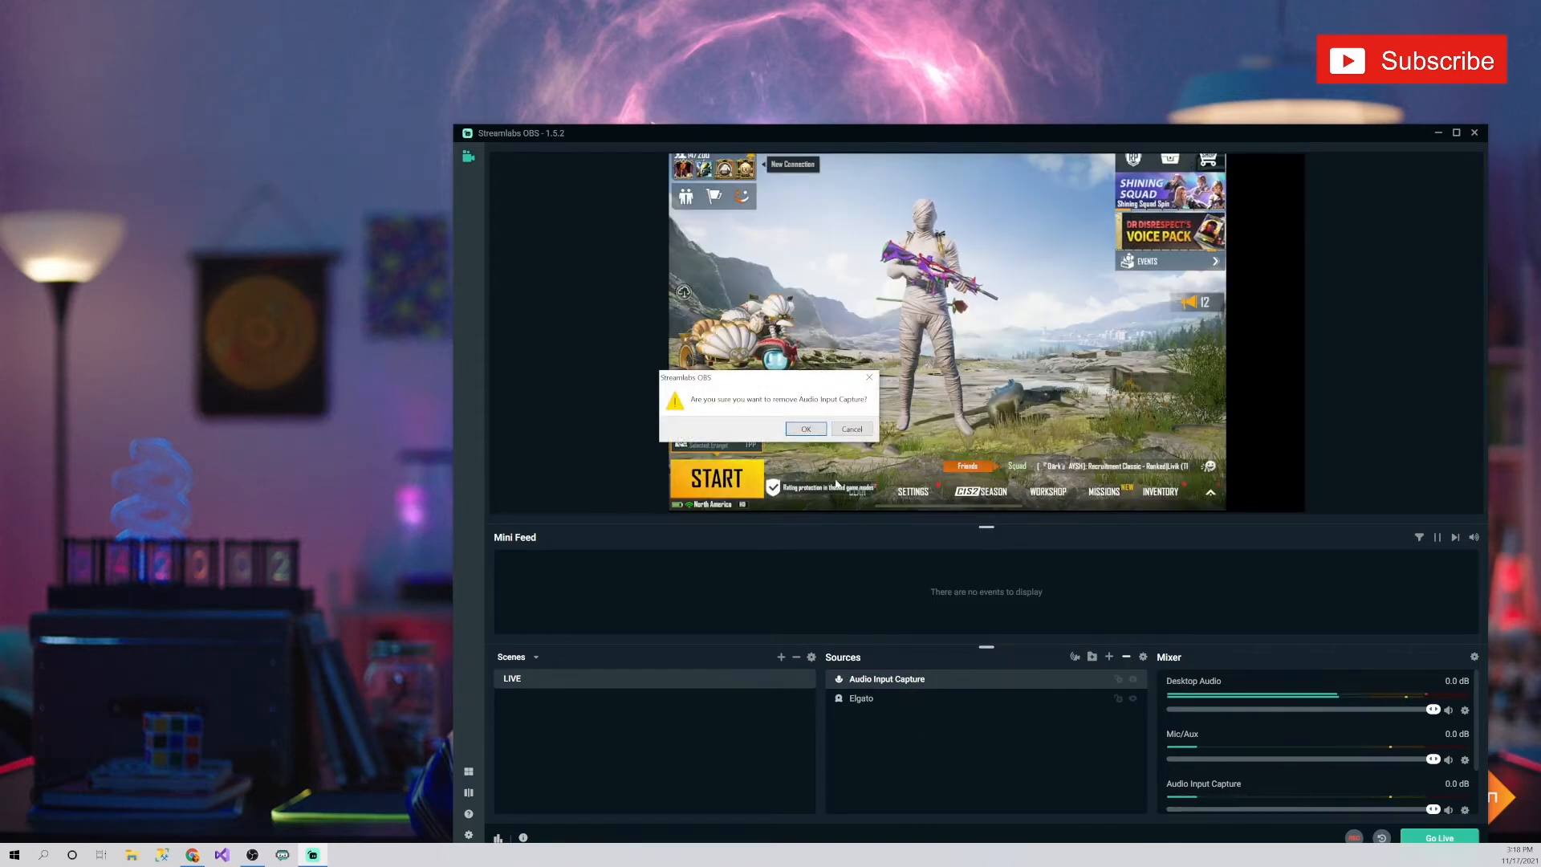
pyautogui.click(806, 429)
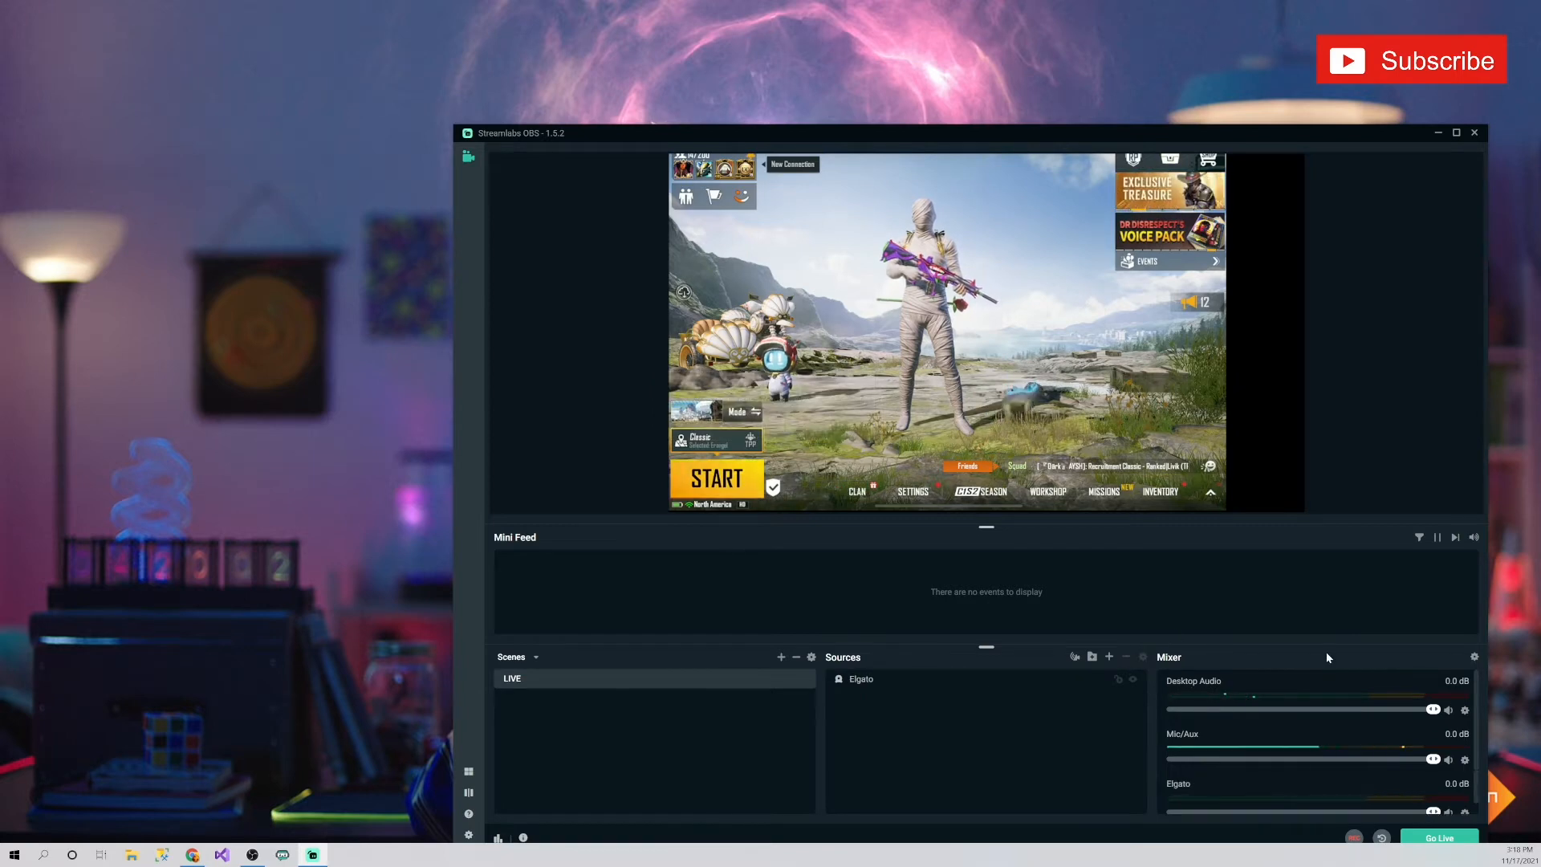
# Maximize the program window and expand the Mic/Aux source in the advanced audio settings.
pyautogui.doubleClick(1013, 135)
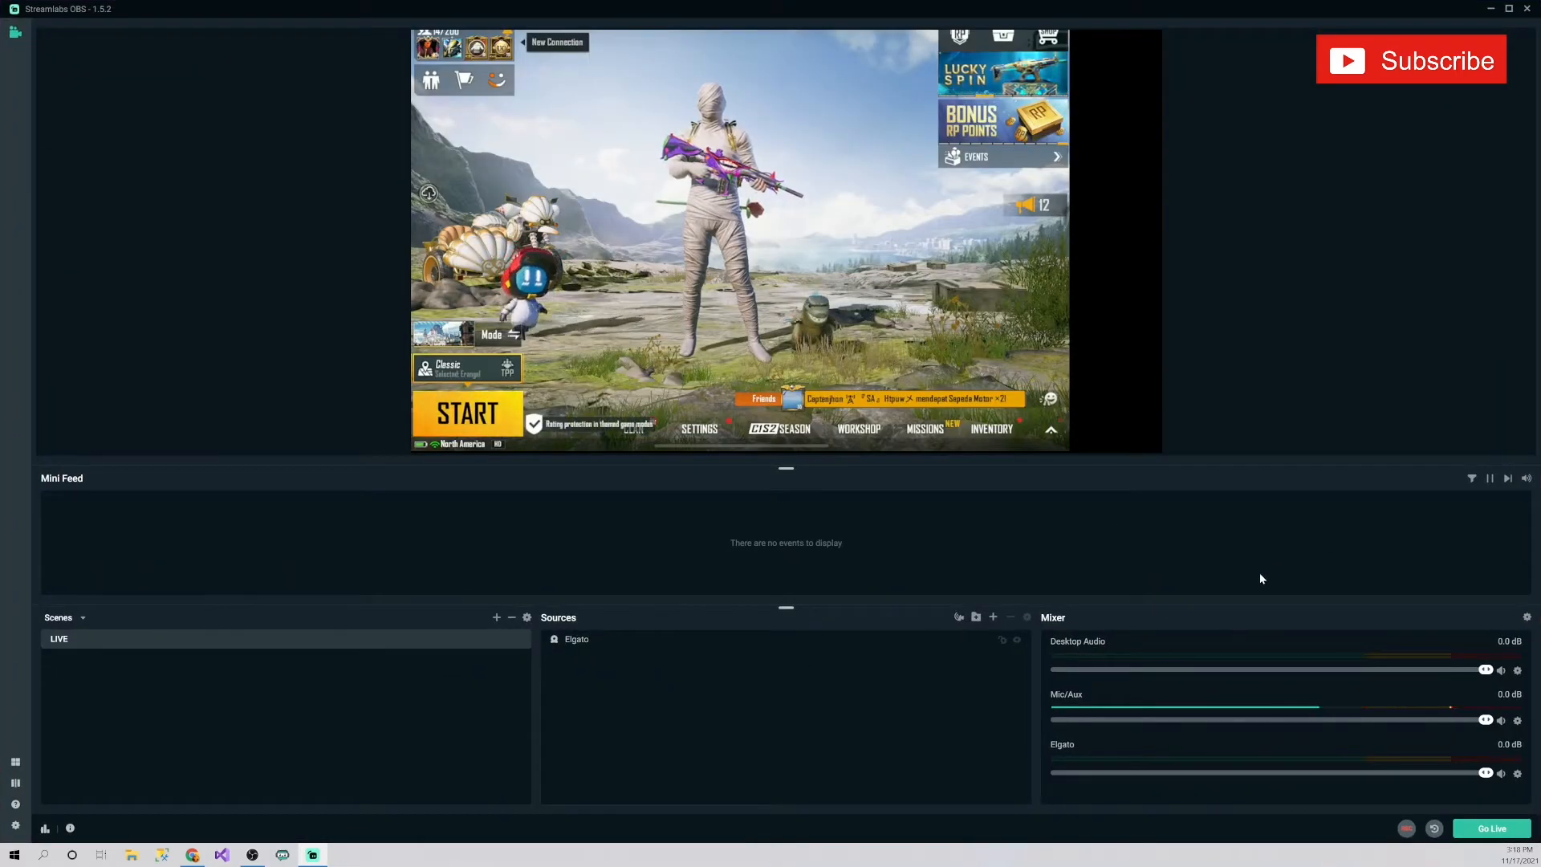
pyautogui.click(1517, 720)
pyautogui.click(1506, 587)
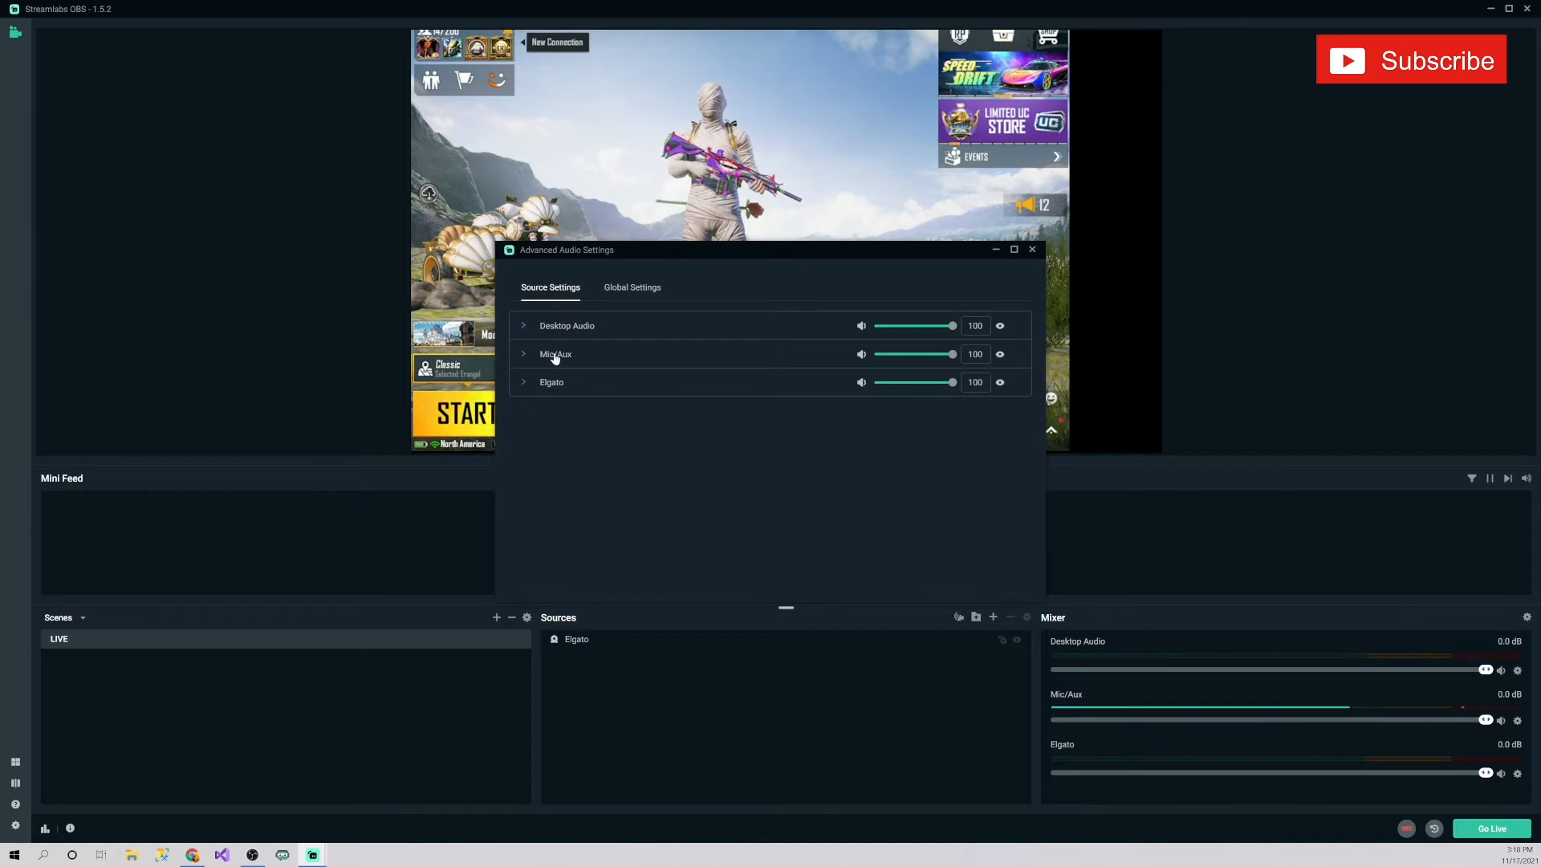
pyautogui.click(554, 354)
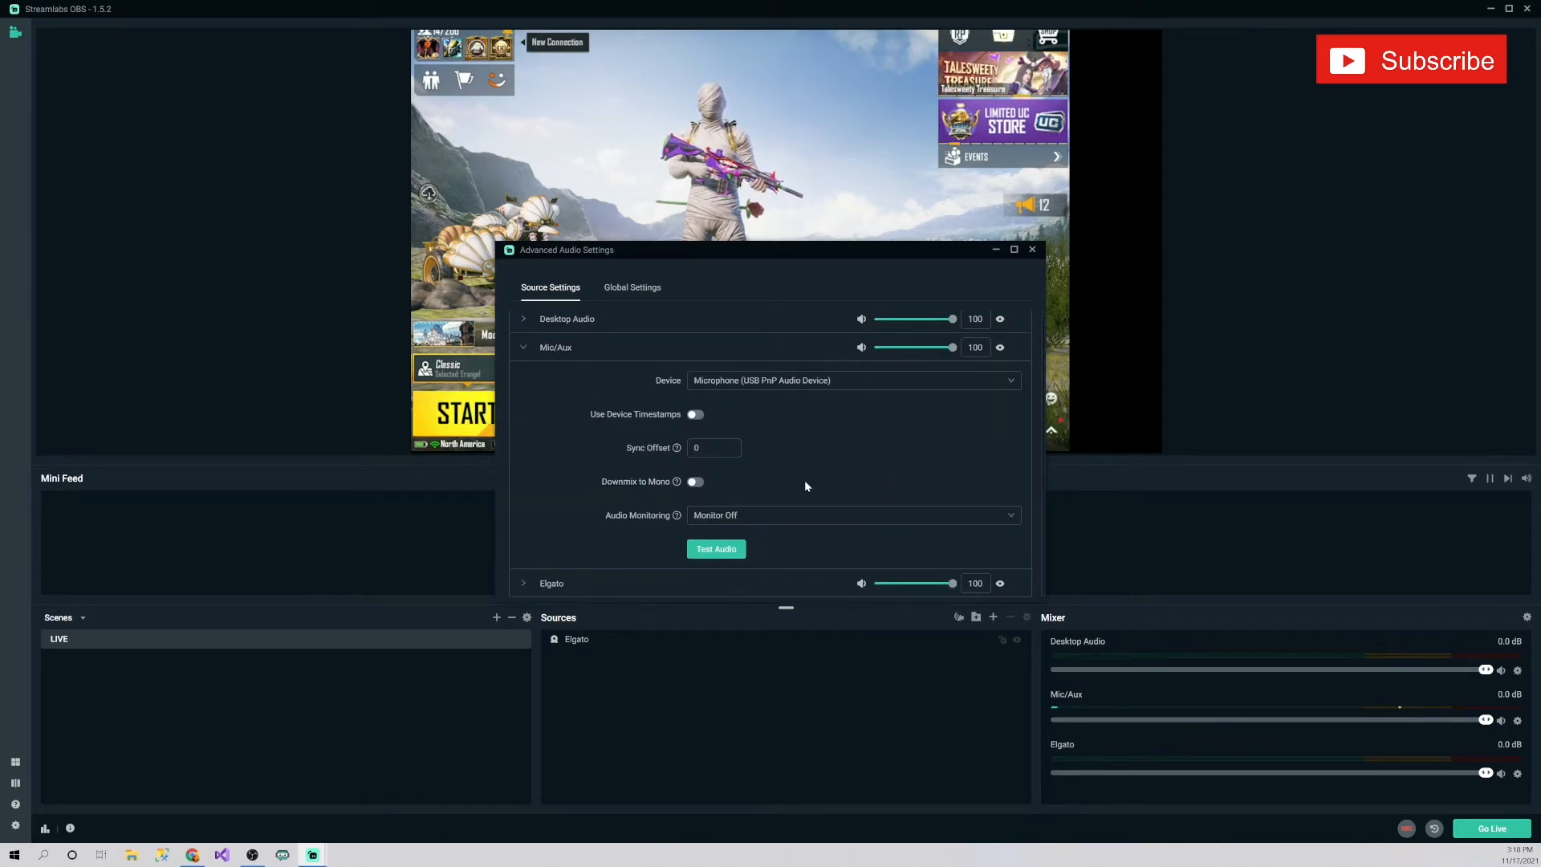
# Try Monitor and Output as the Mic/Aux source's Audio Monitoring and return it to Monitor Off.
pyautogui.click(781, 520)
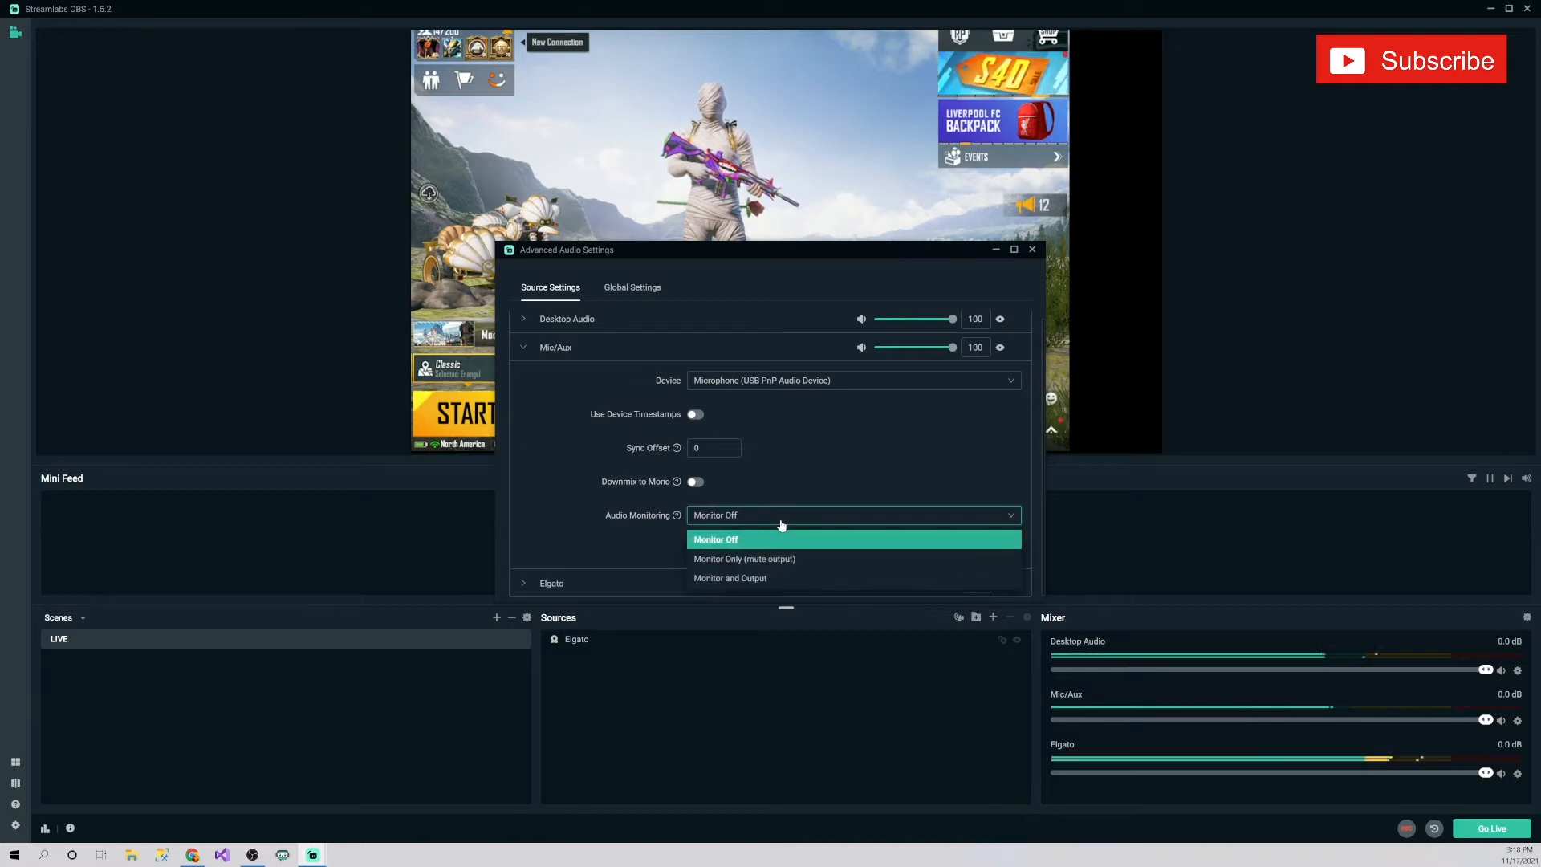
pyautogui.click(775, 578)
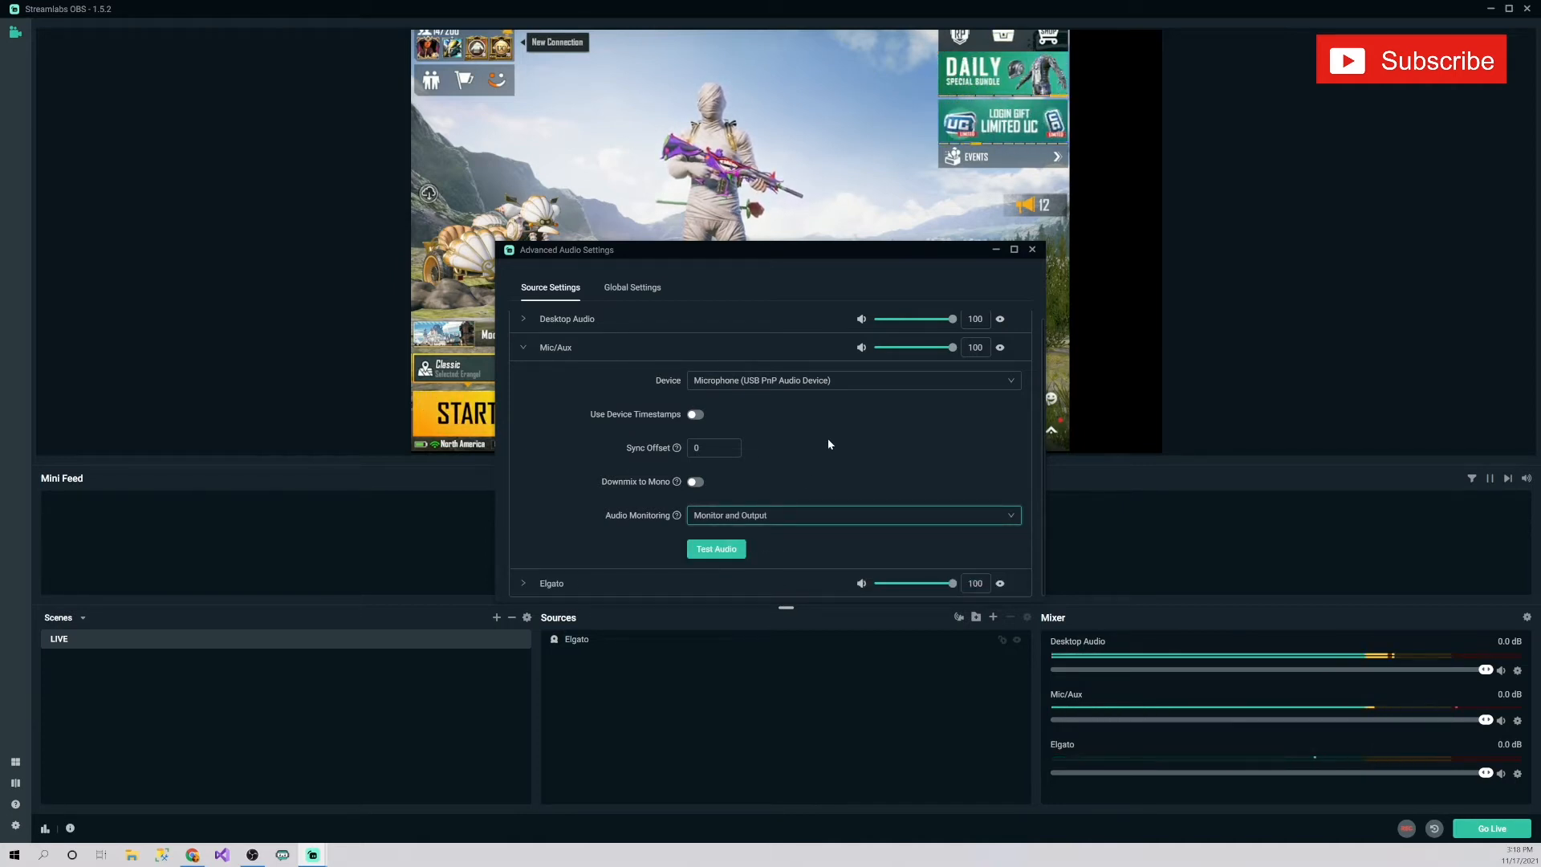
pyautogui.click(859, 527)
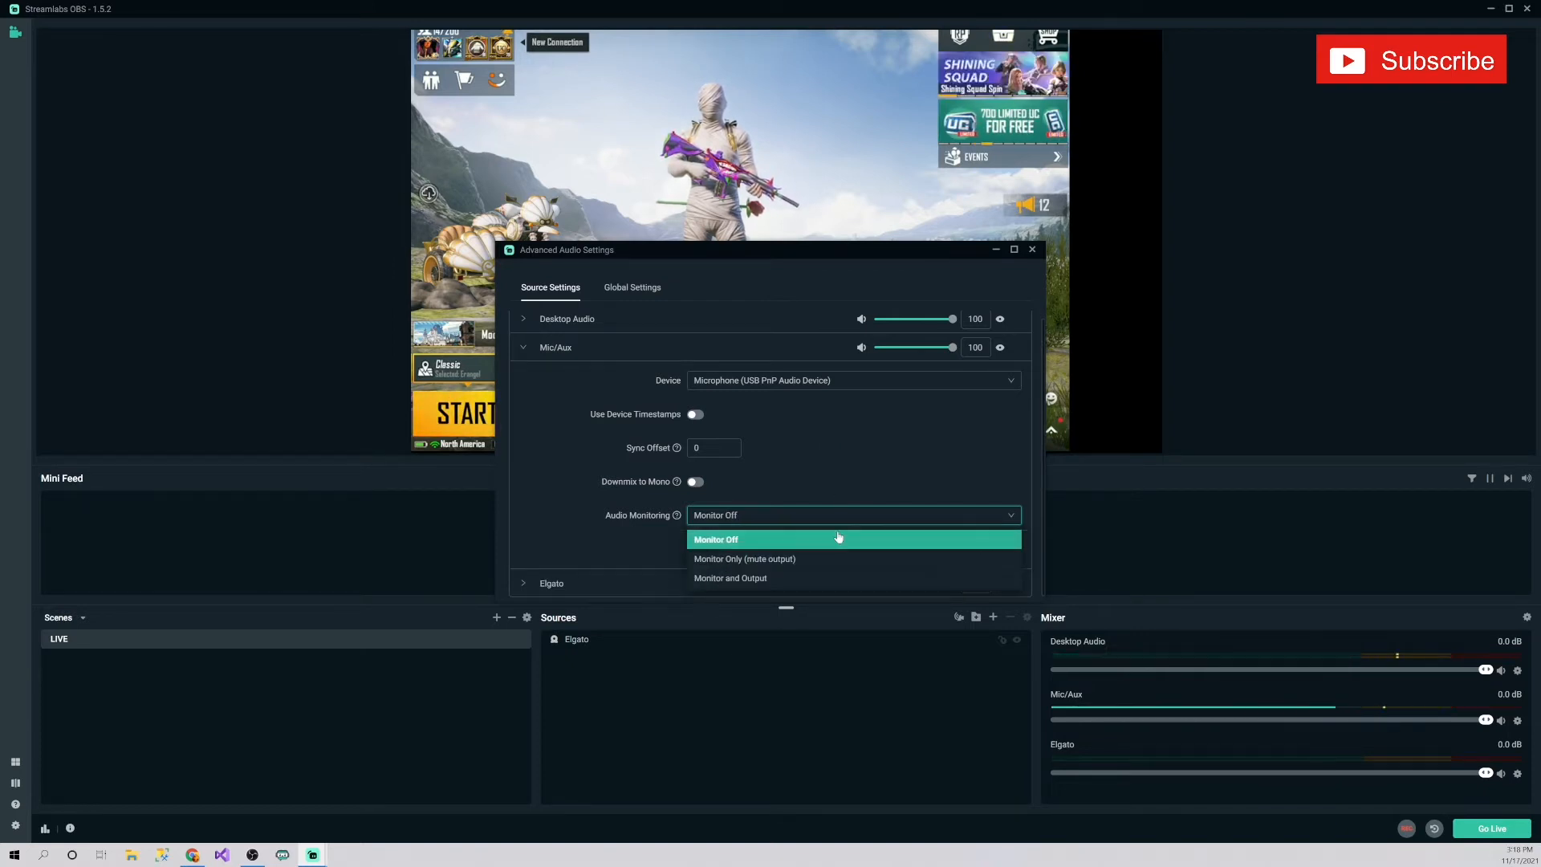
pyautogui.click(867, 540)
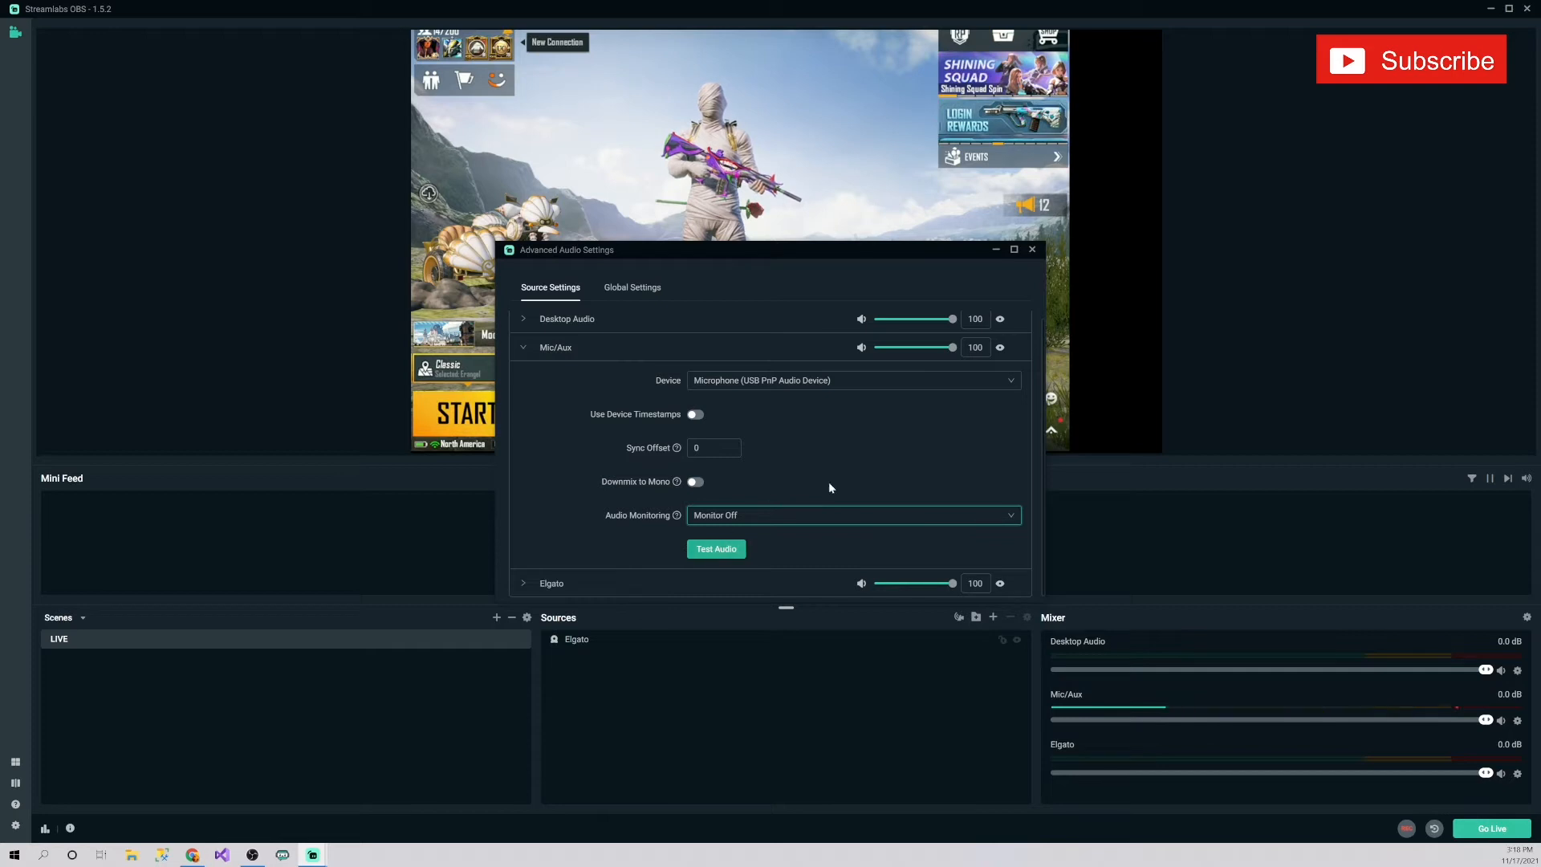
pyautogui.click(683, 407)
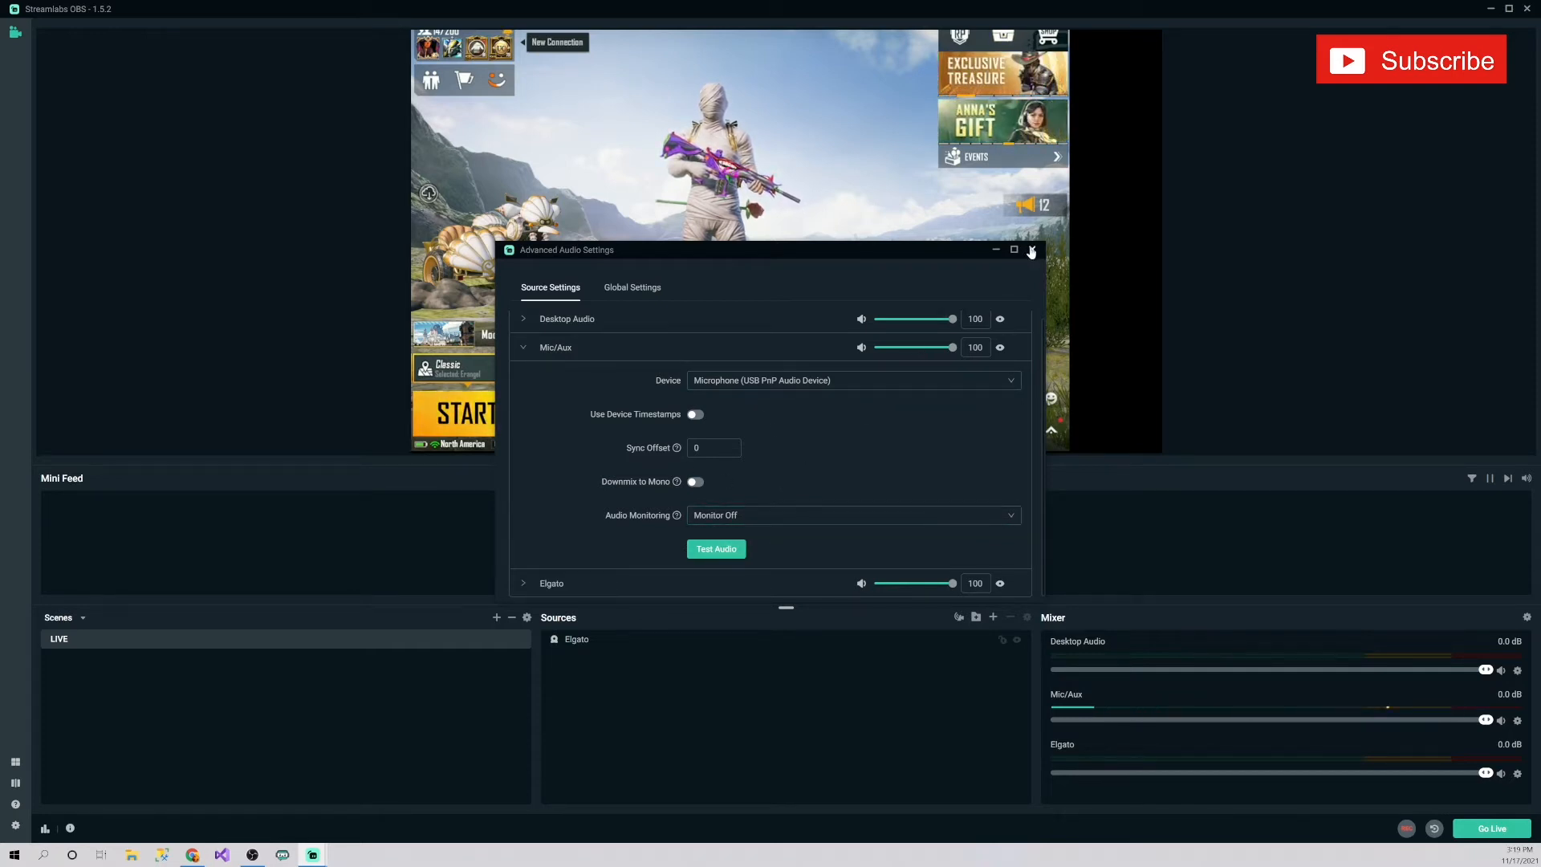
# Review the Desktop Audio source's available devices in the advanced audio settings, keep Default, and close the settings.
pyautogui.click(578, 322)
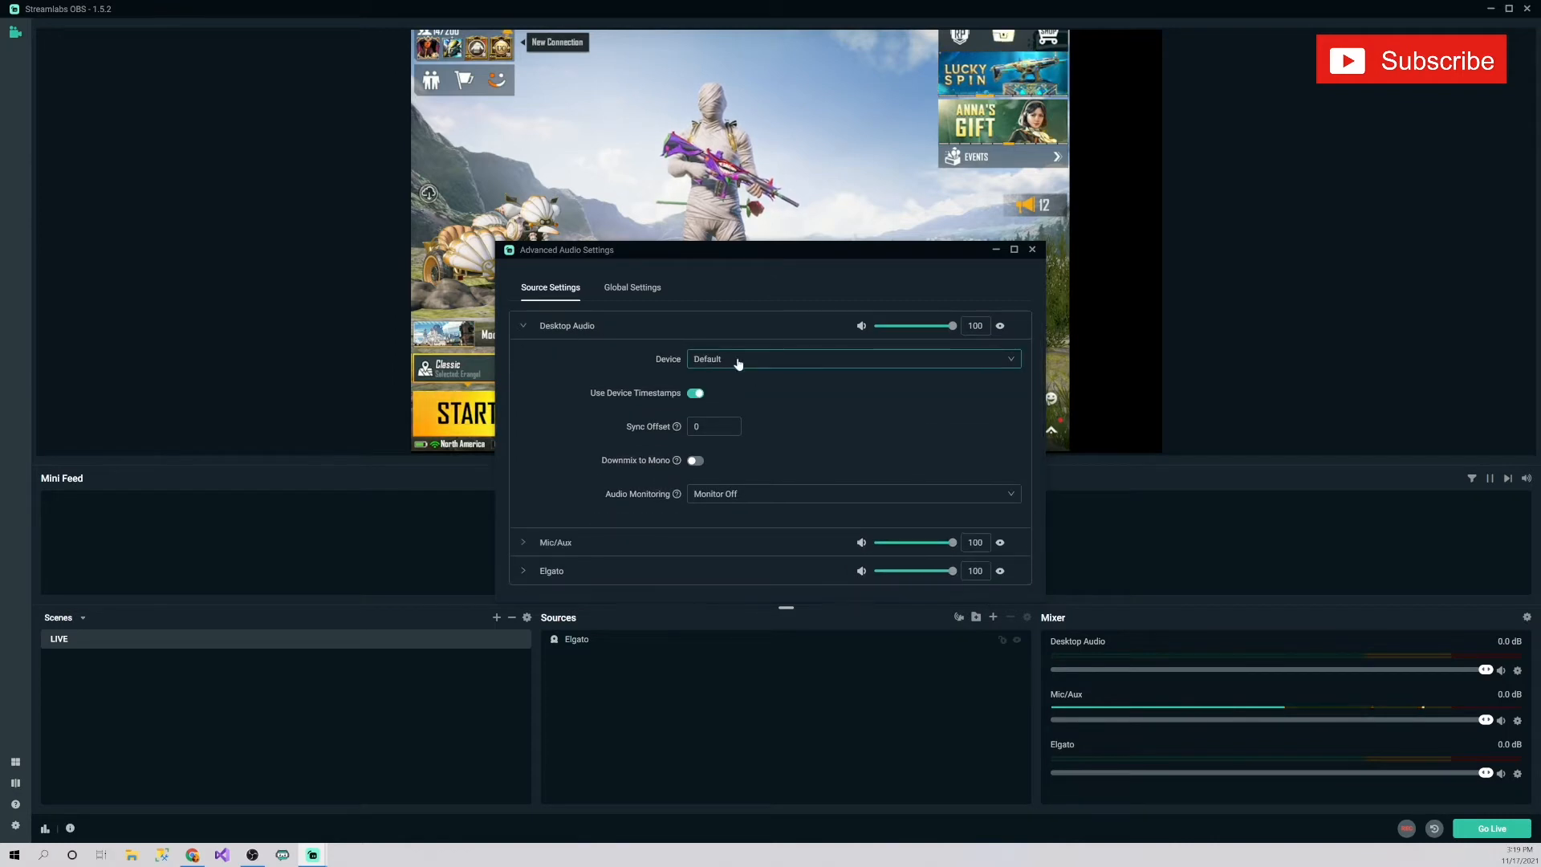
pyautogui.click(738, 361)
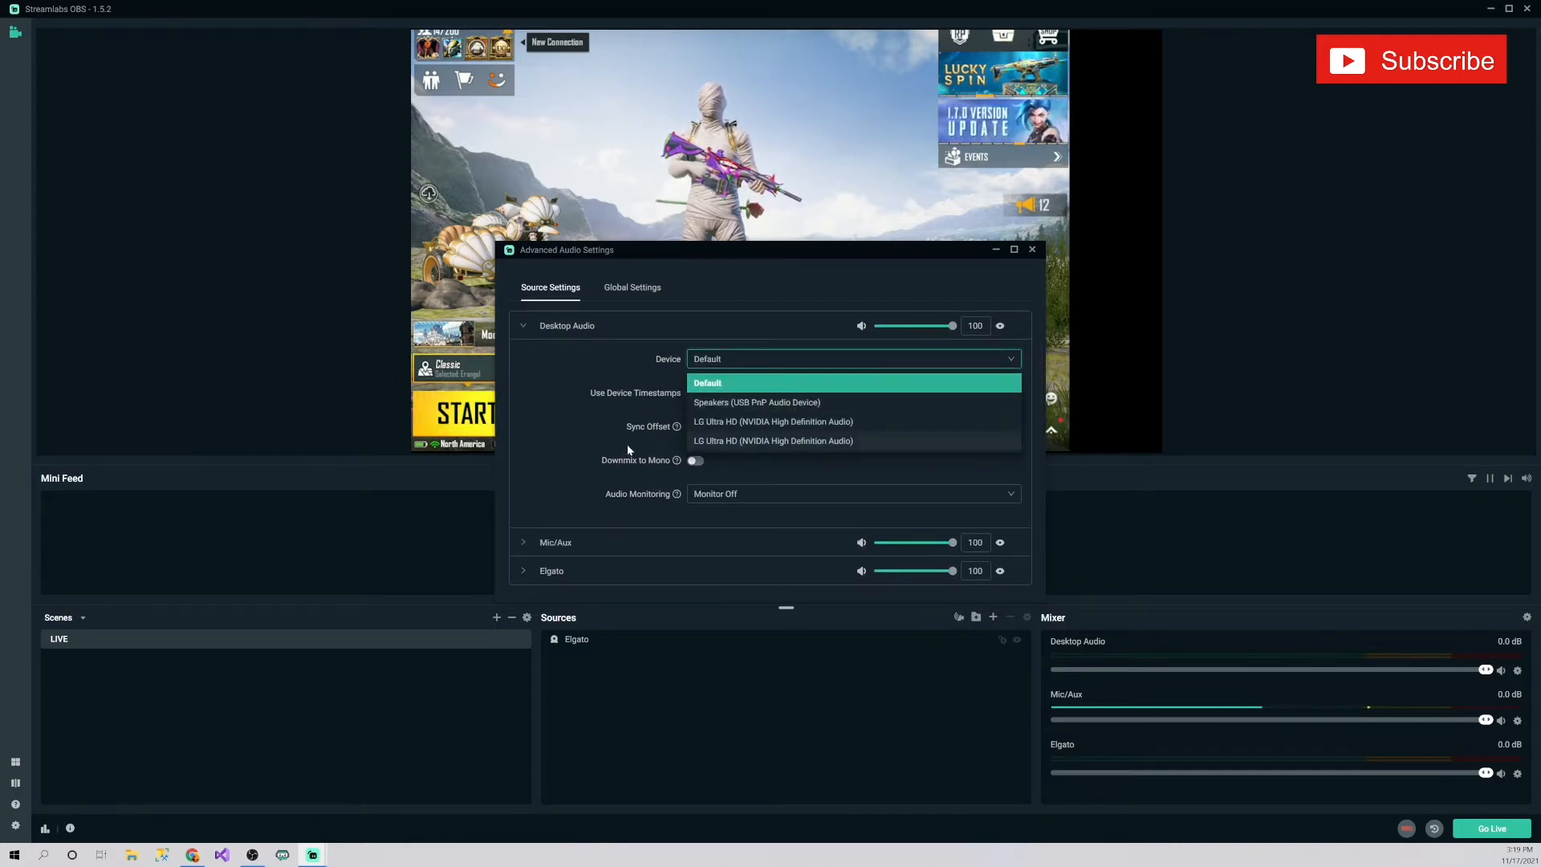
pyautogui.click(692, 358)
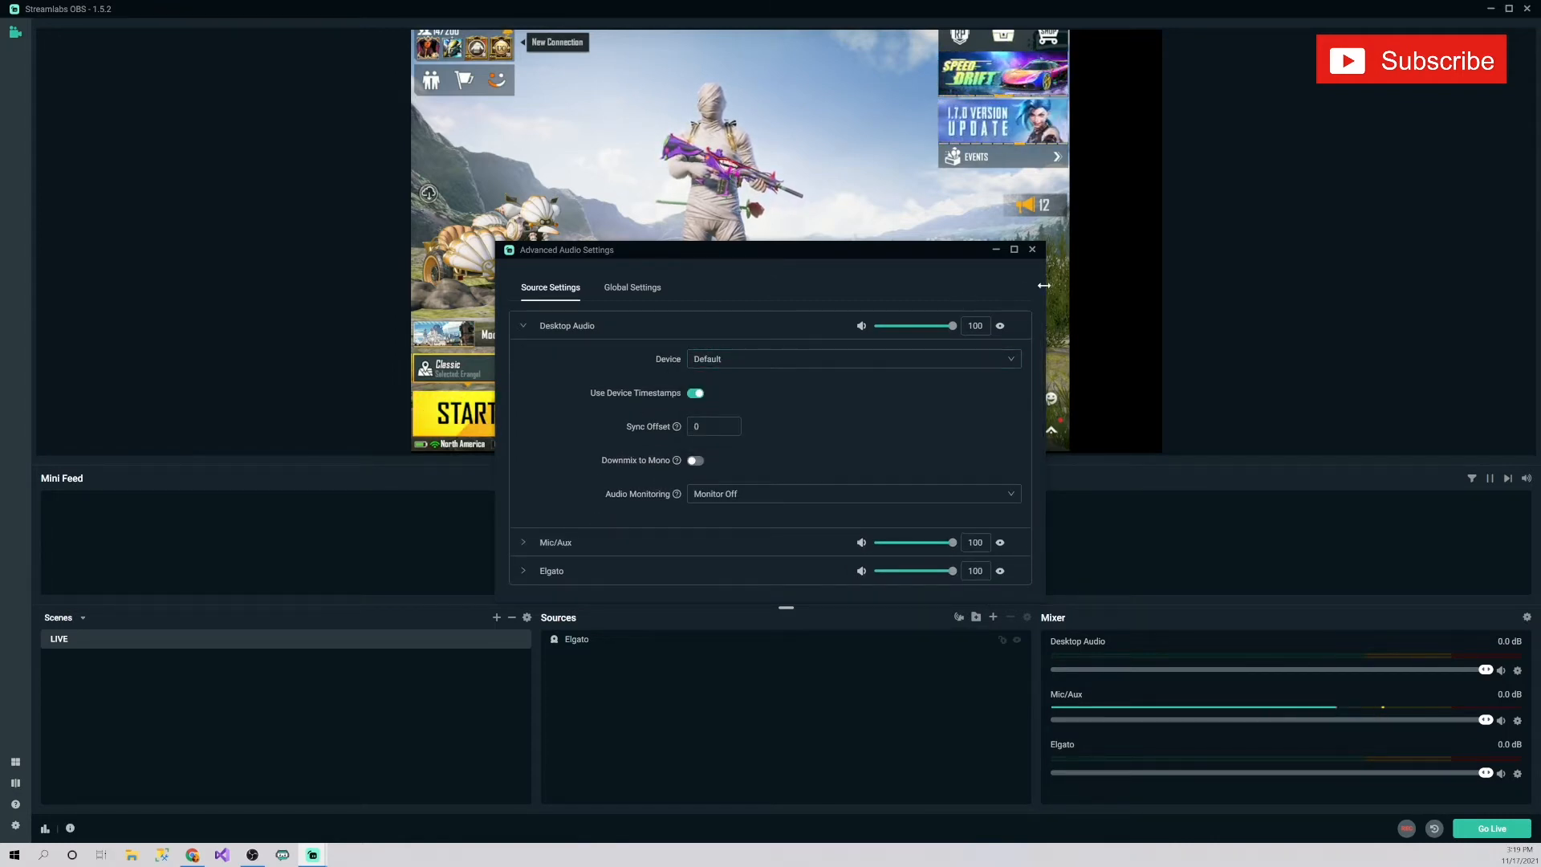
pyautogui.click(1033, 250)
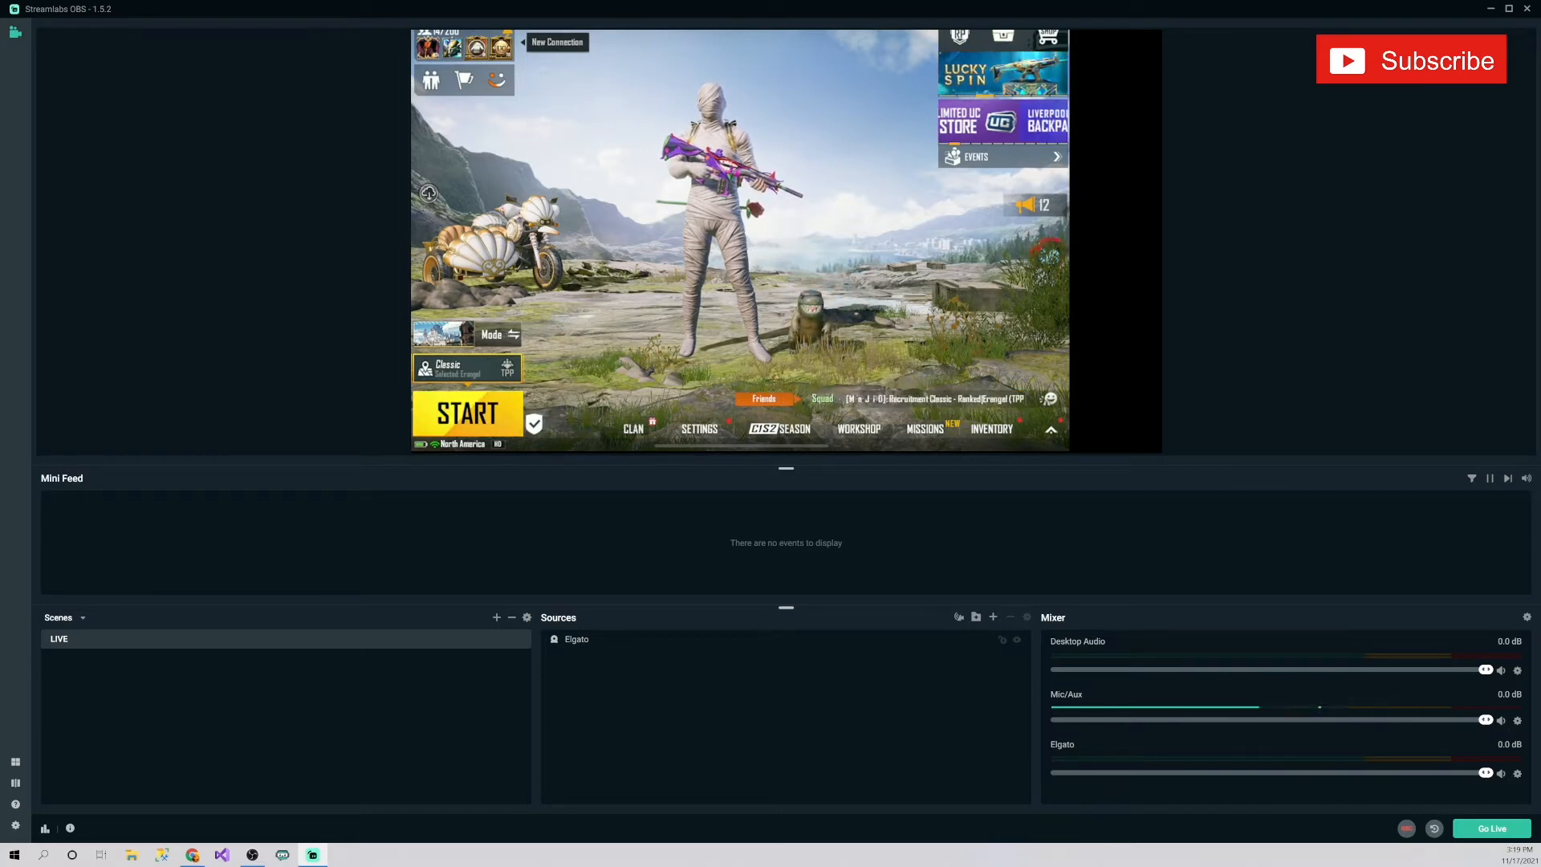
# Open the Sound settings from the Windows Control Panel's Hardware and Sound category and show the recording devices.
pyautogui.click(6, 859)
pyautogui.press('Escape')
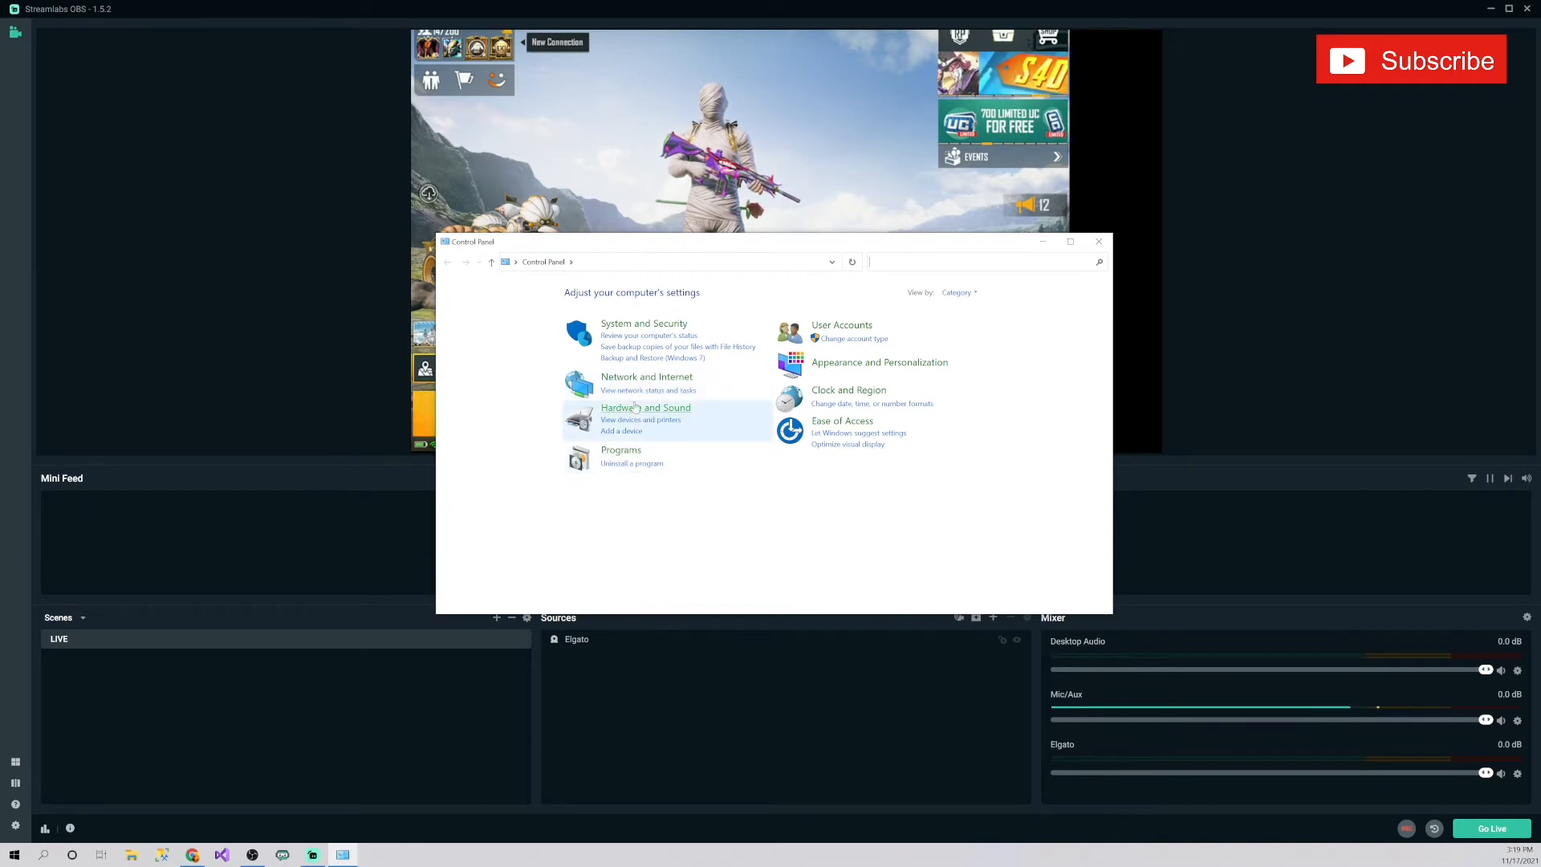
pyautogui.click(635, 411)
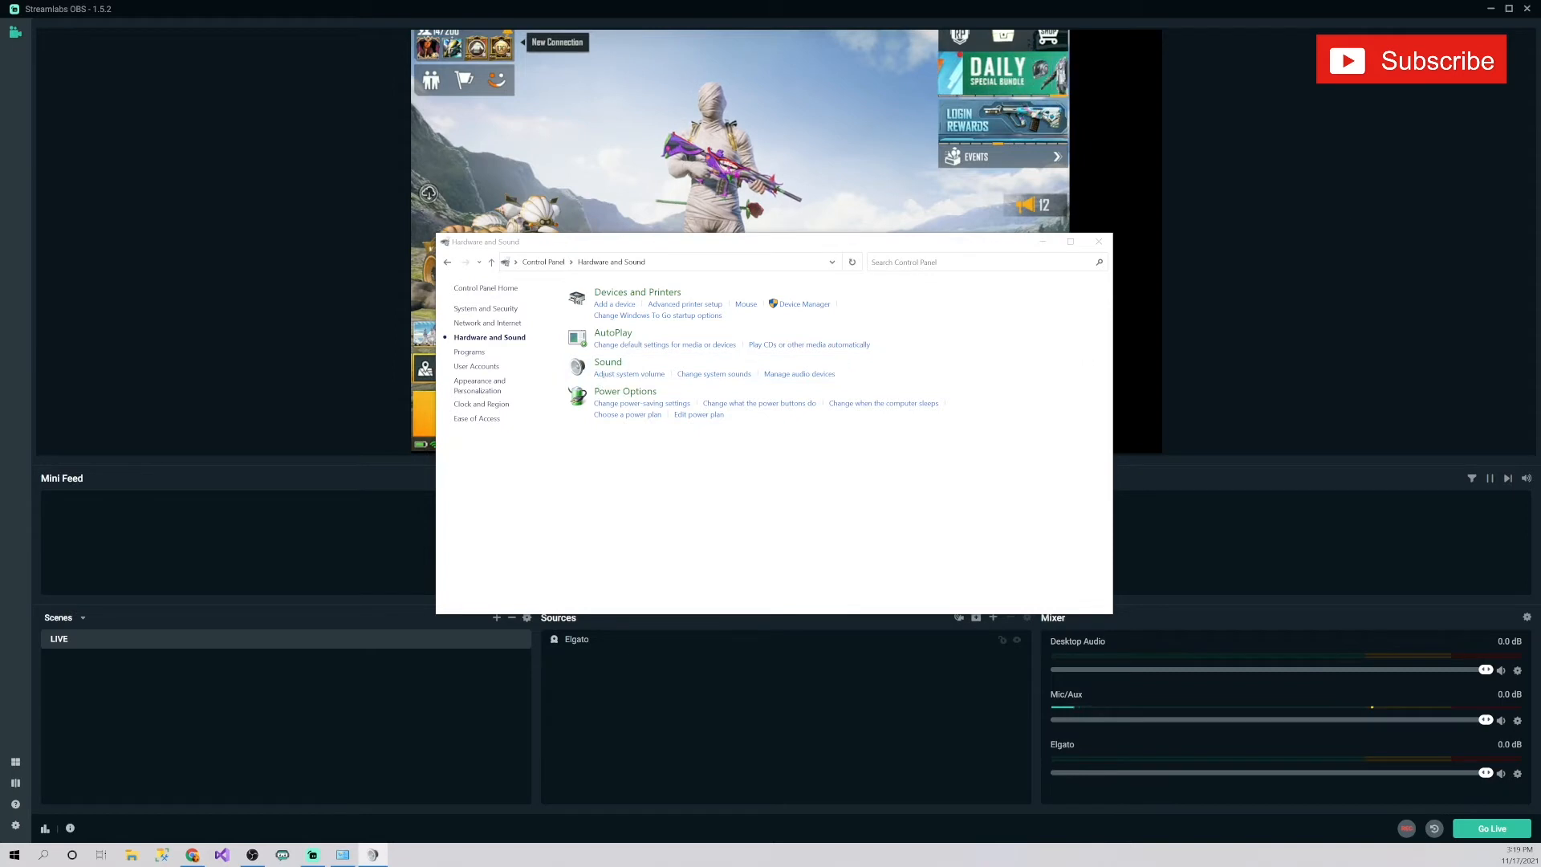
pyautogui.moveTo(1280, 116); pyautogui.dragTo(823, 441)
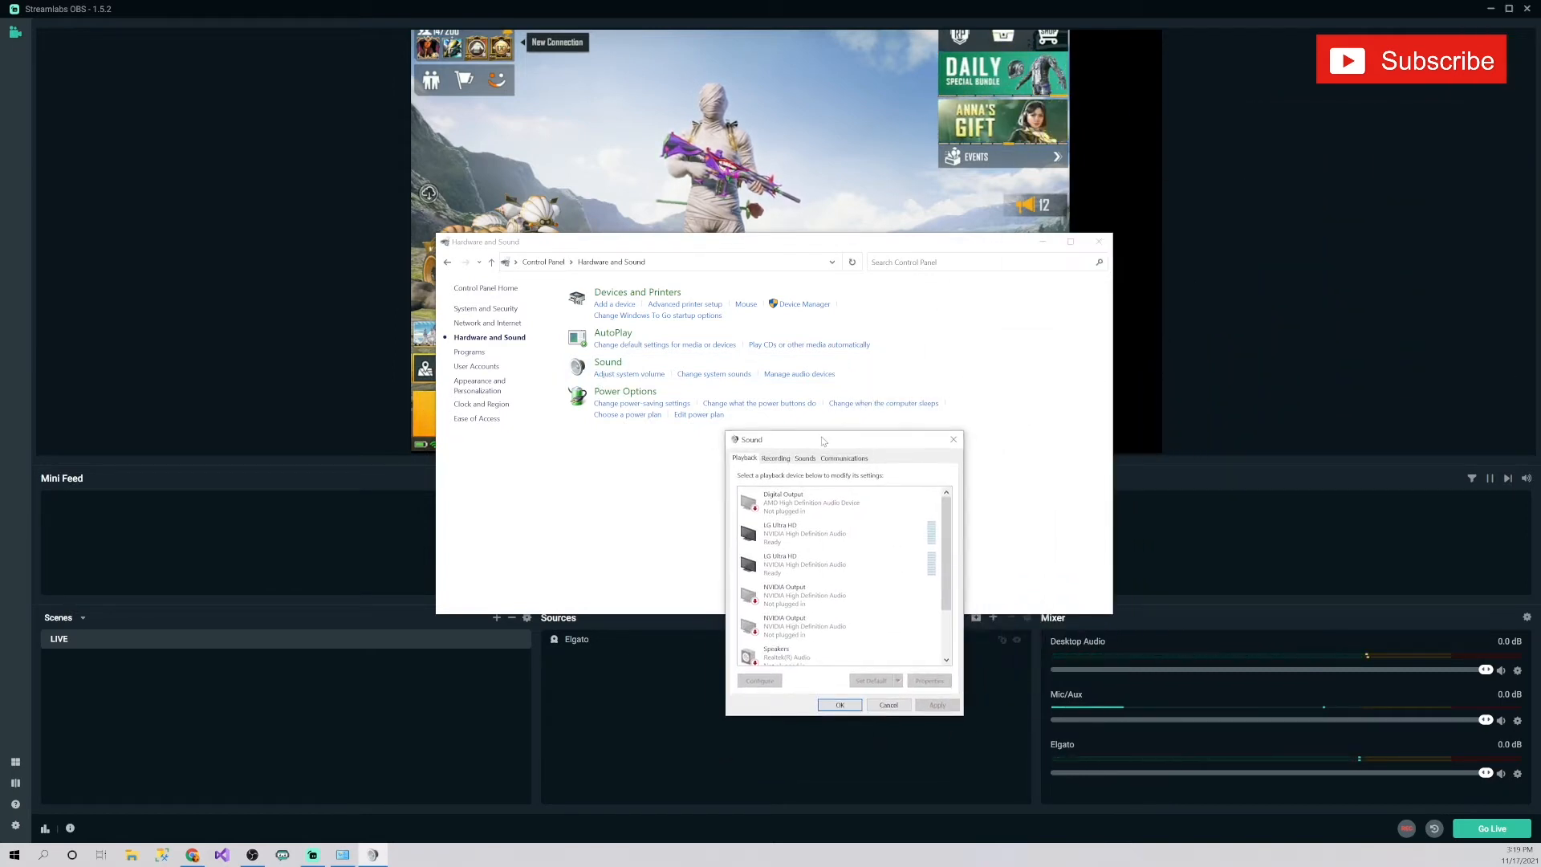
pyautogui.click(773, 460)
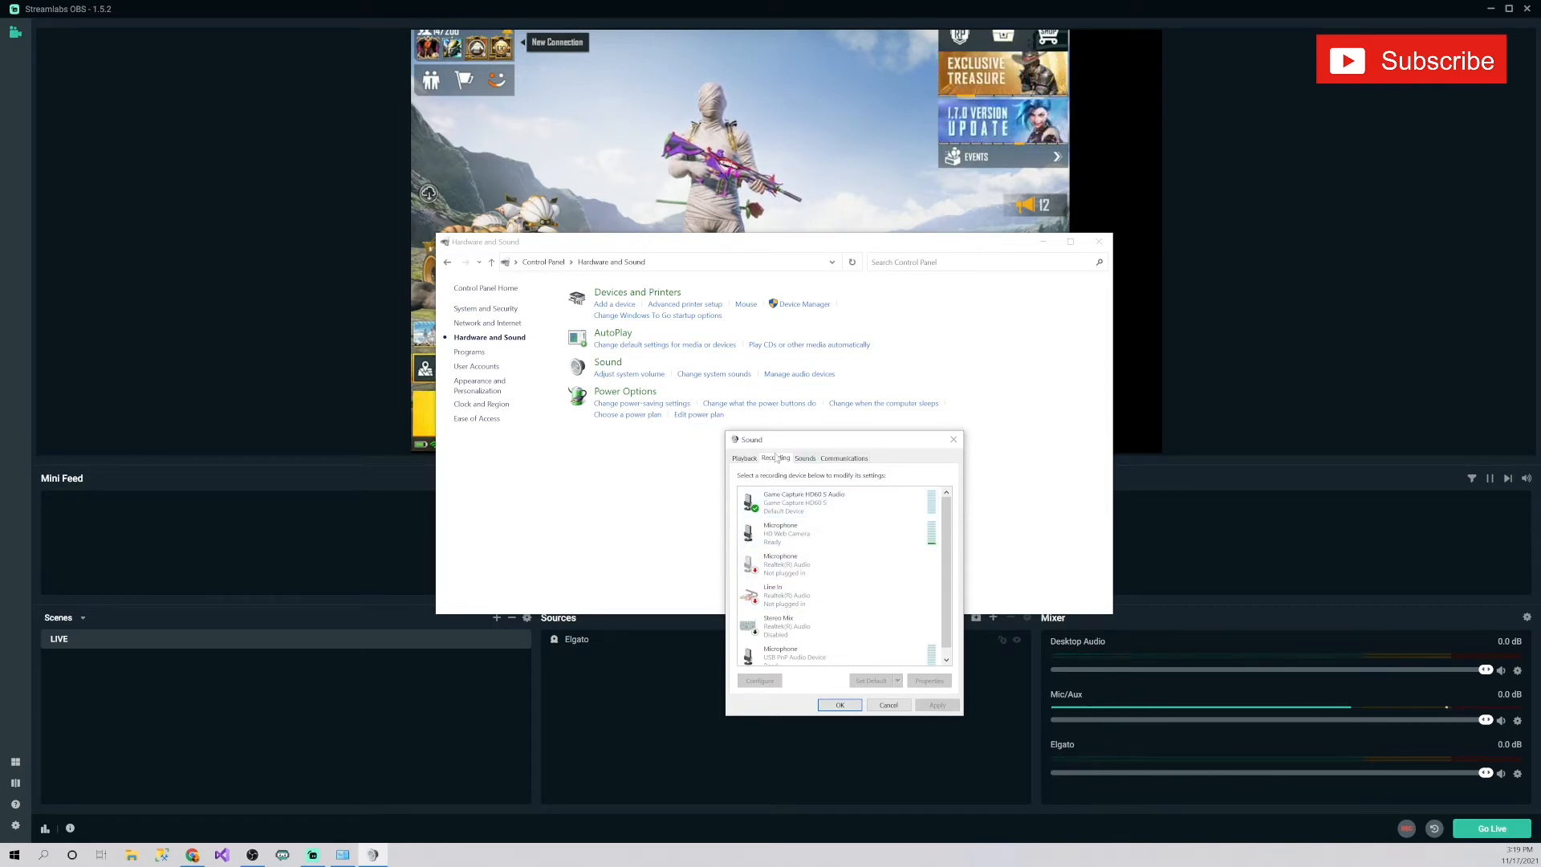
# Enable Listen to this device for Game Capture HD60 S Audio with playback through Speakers (USB PnP Audio Device) and apply it.
pyautogui.click(783, 506)
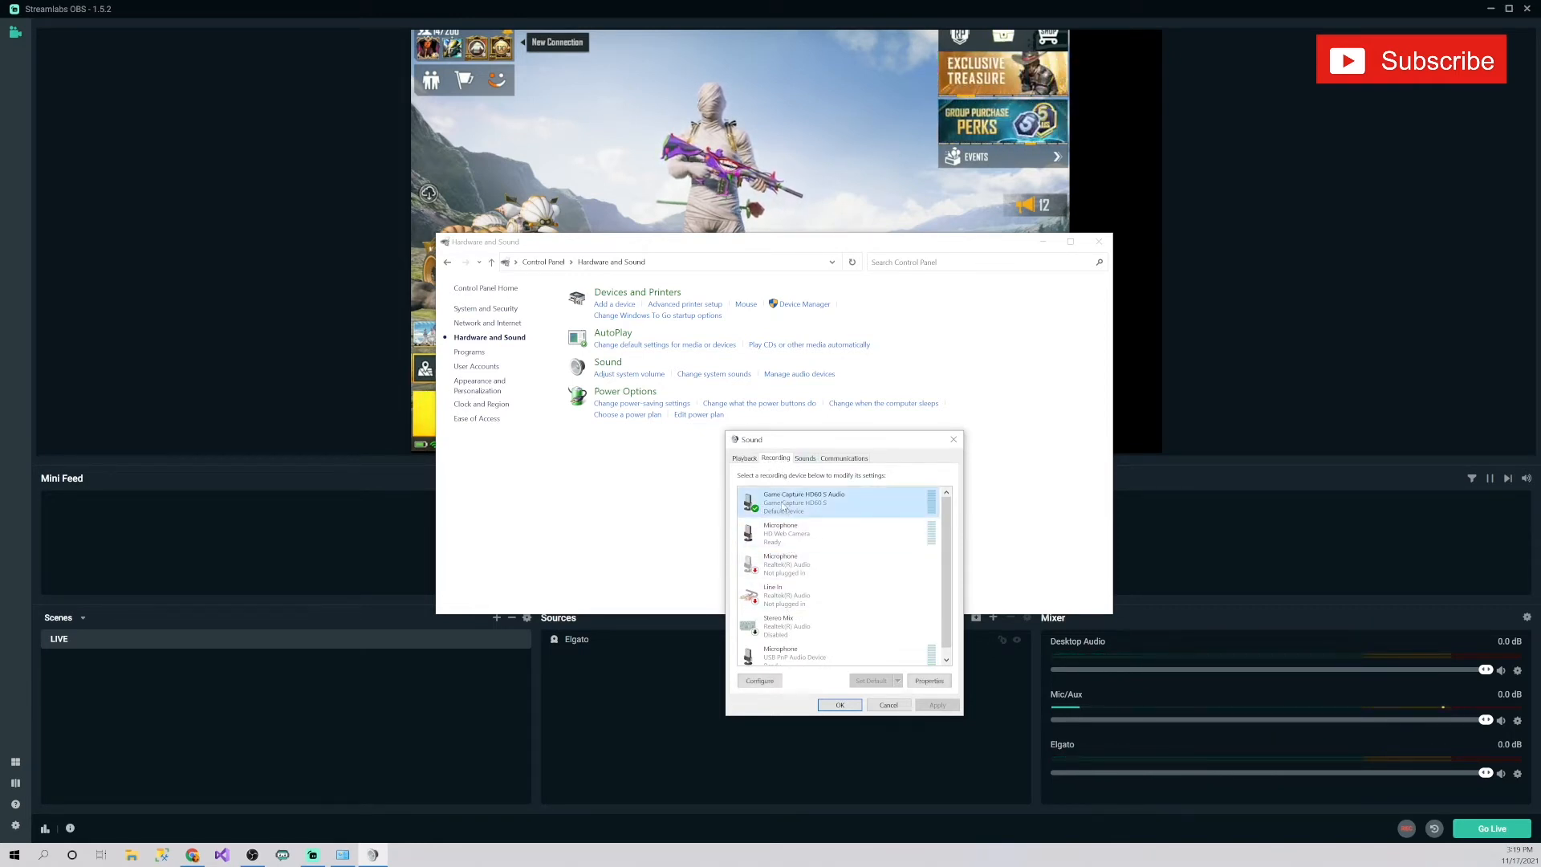
pyautogui.rightClick(791, 504)
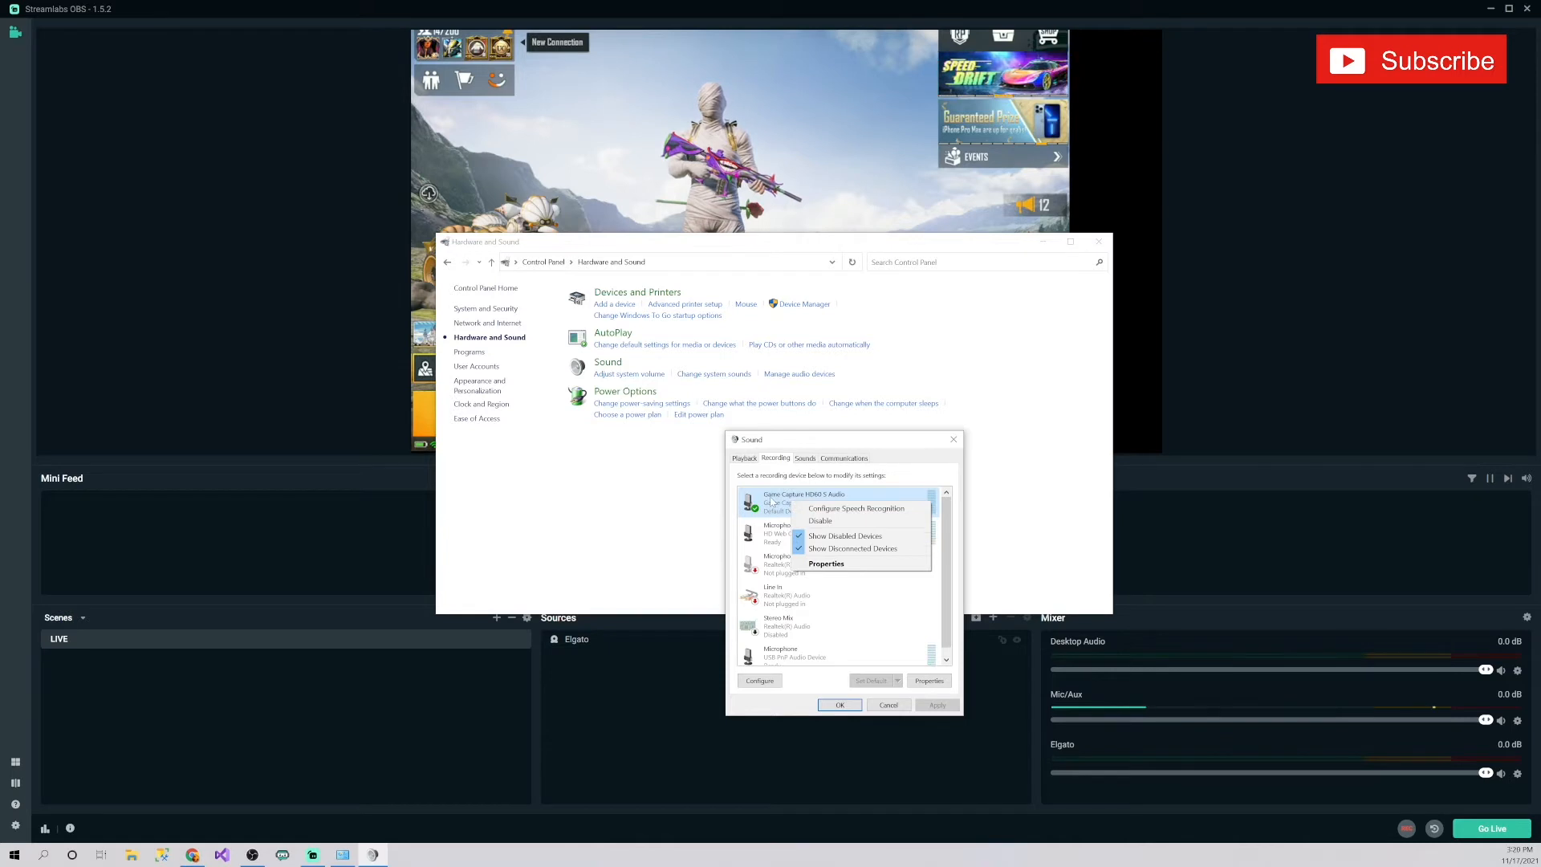
pyautogui.click(826, 564)
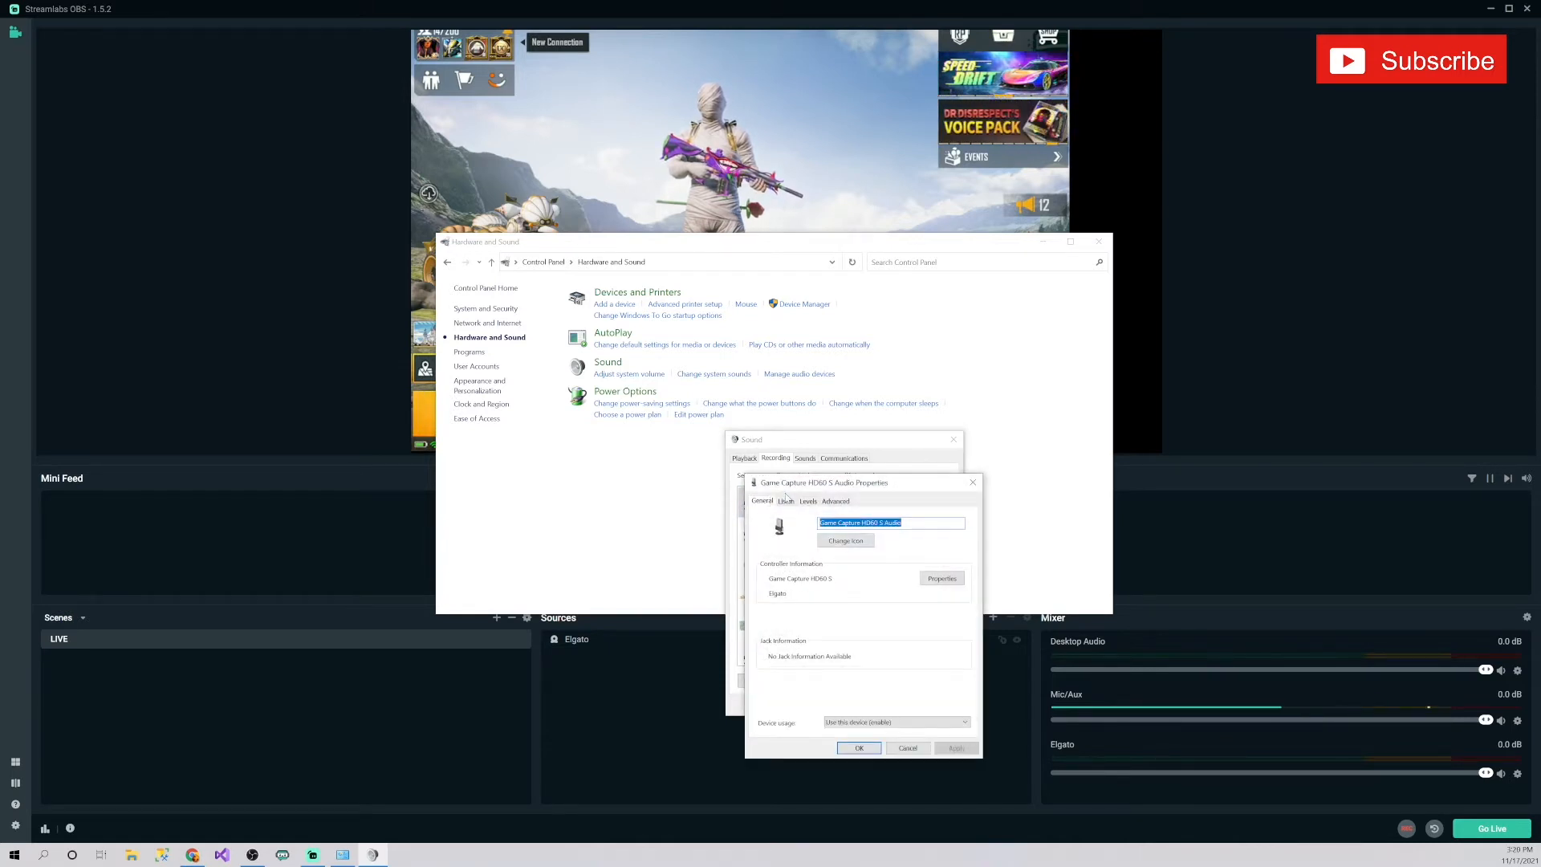
pyautogui.click(786, 501)
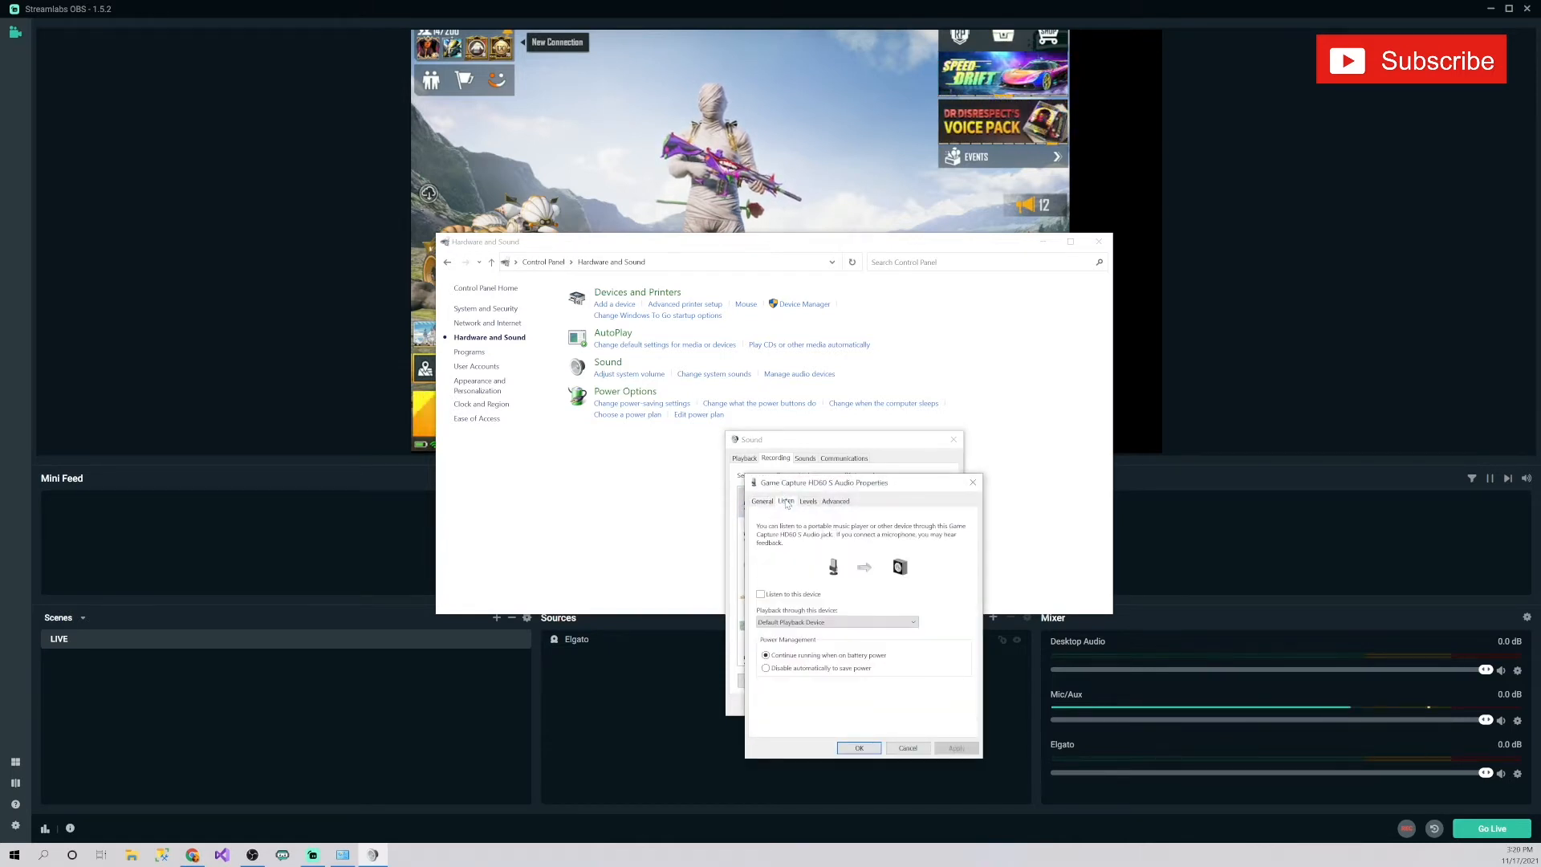
pyautogui.click(765, 595)
pyautogui.click(774, 622)
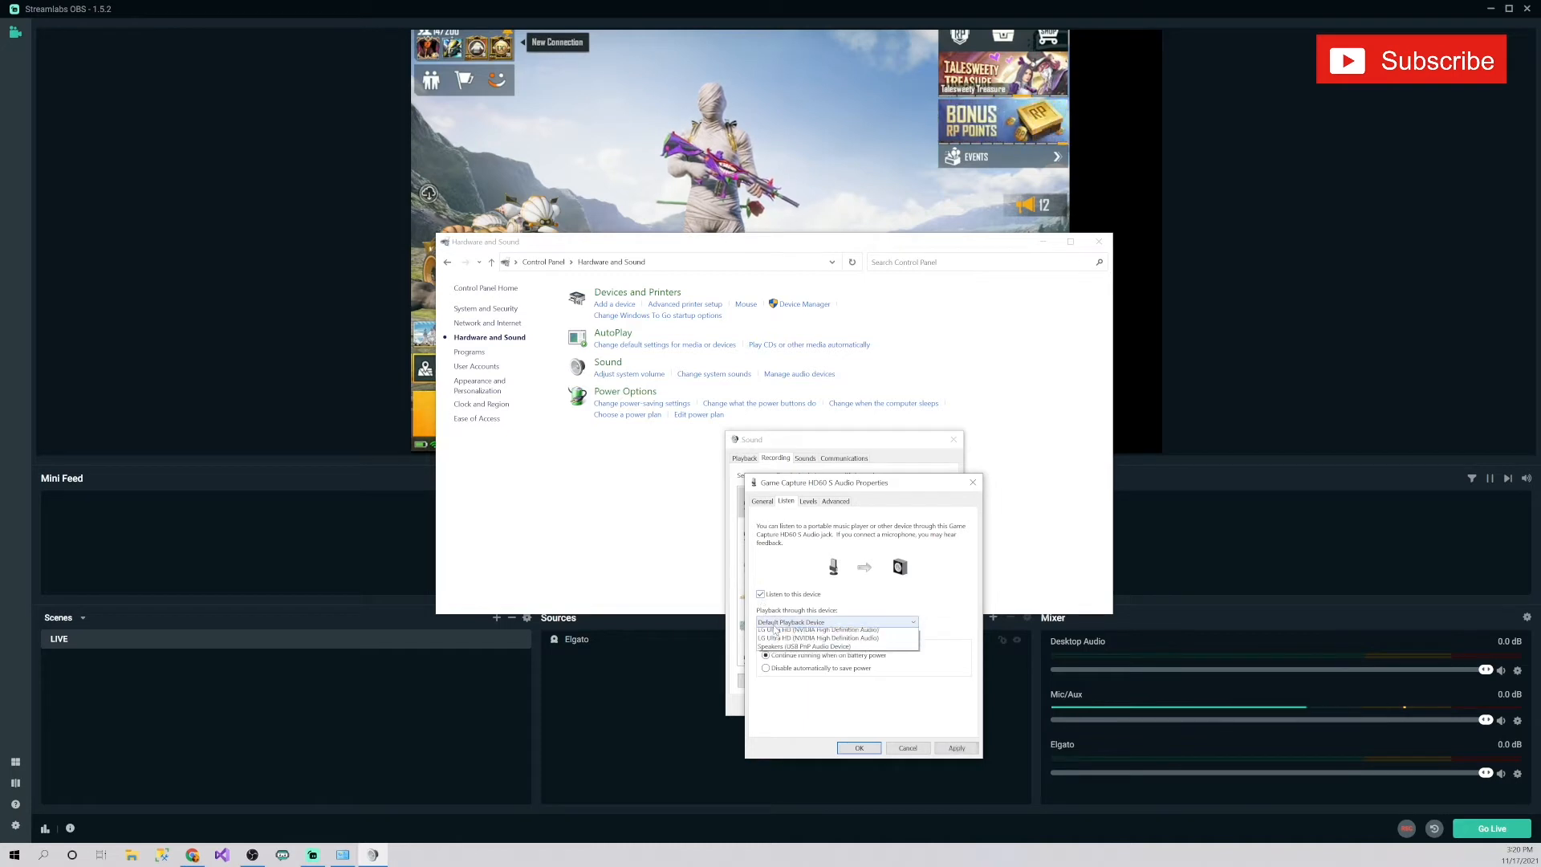
pyautogui.click(769, 658)
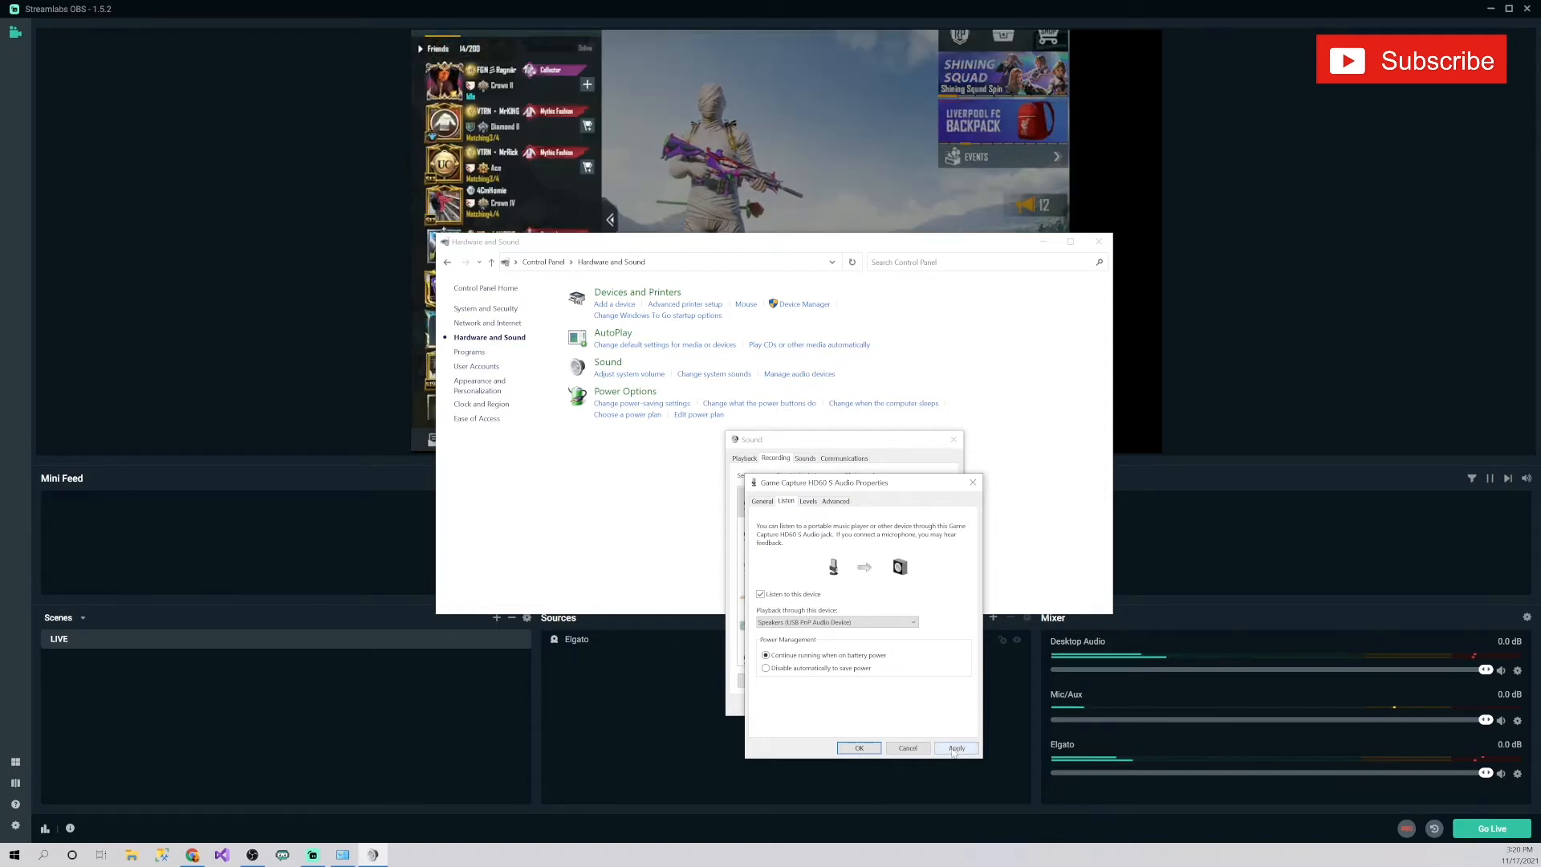
pyautogui.click(857, 749)
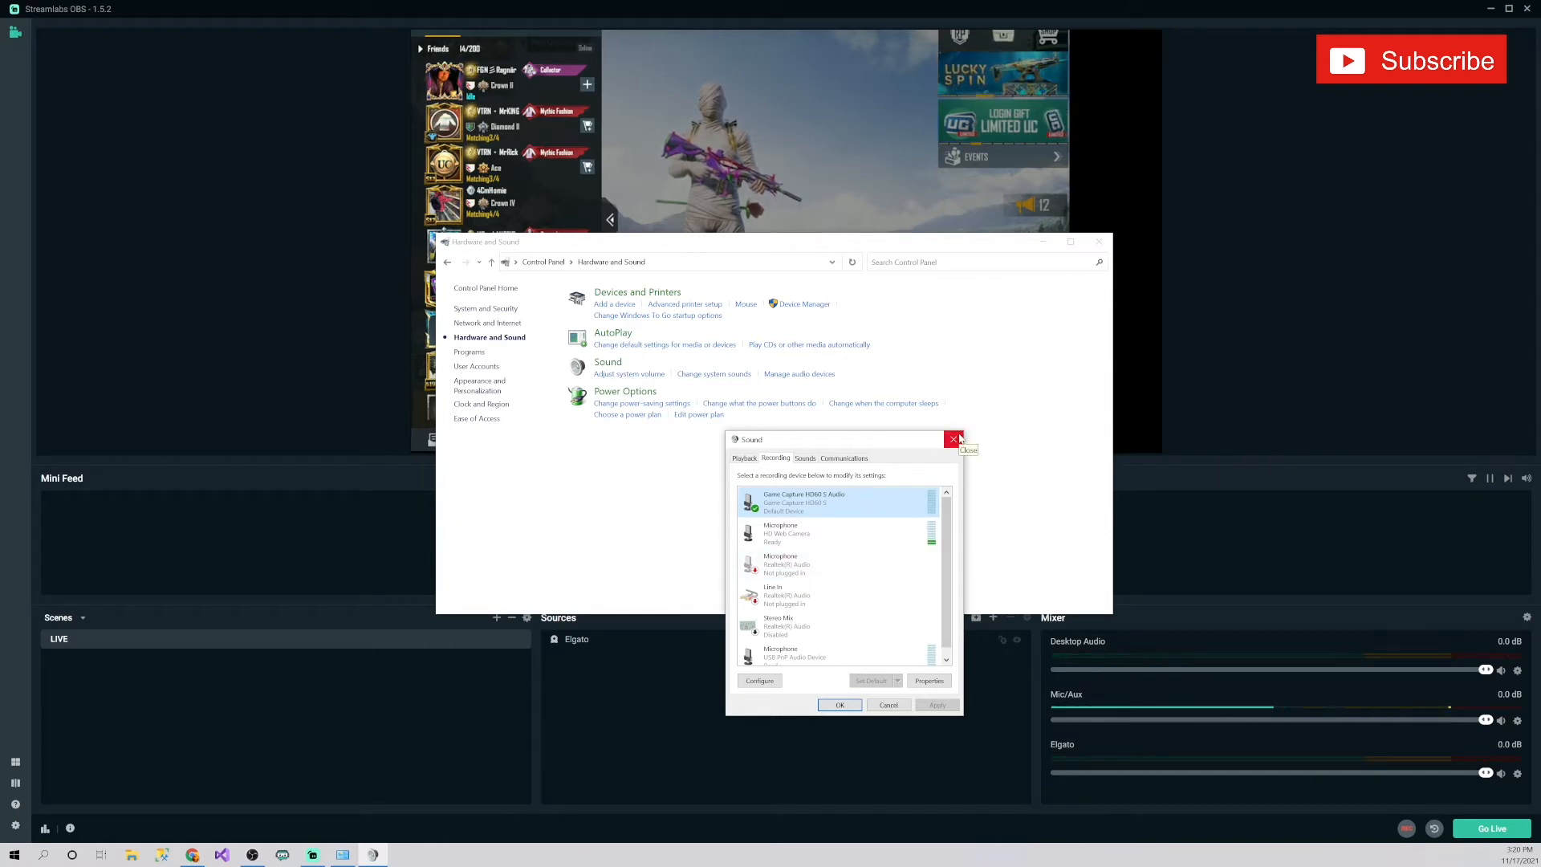
# Turn off Listen to this device for Game Capture HD60 S Audio and close the Sound and Control Panel windows.
pyautogui.doubleClick(853, 505)
pyautogui.click(786, 501)
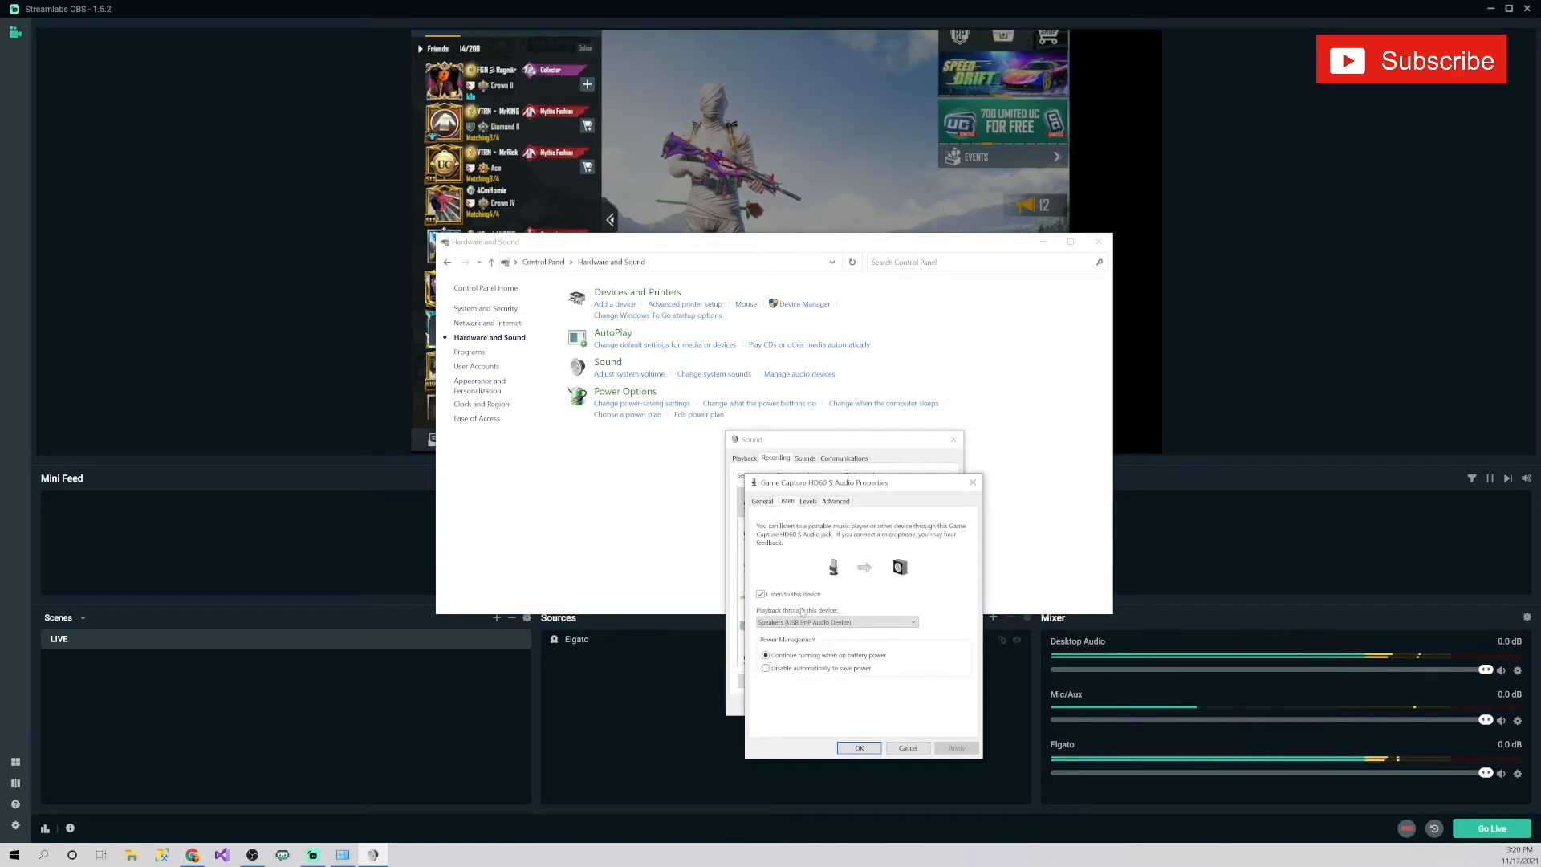
pyautogui.click(761, 595)
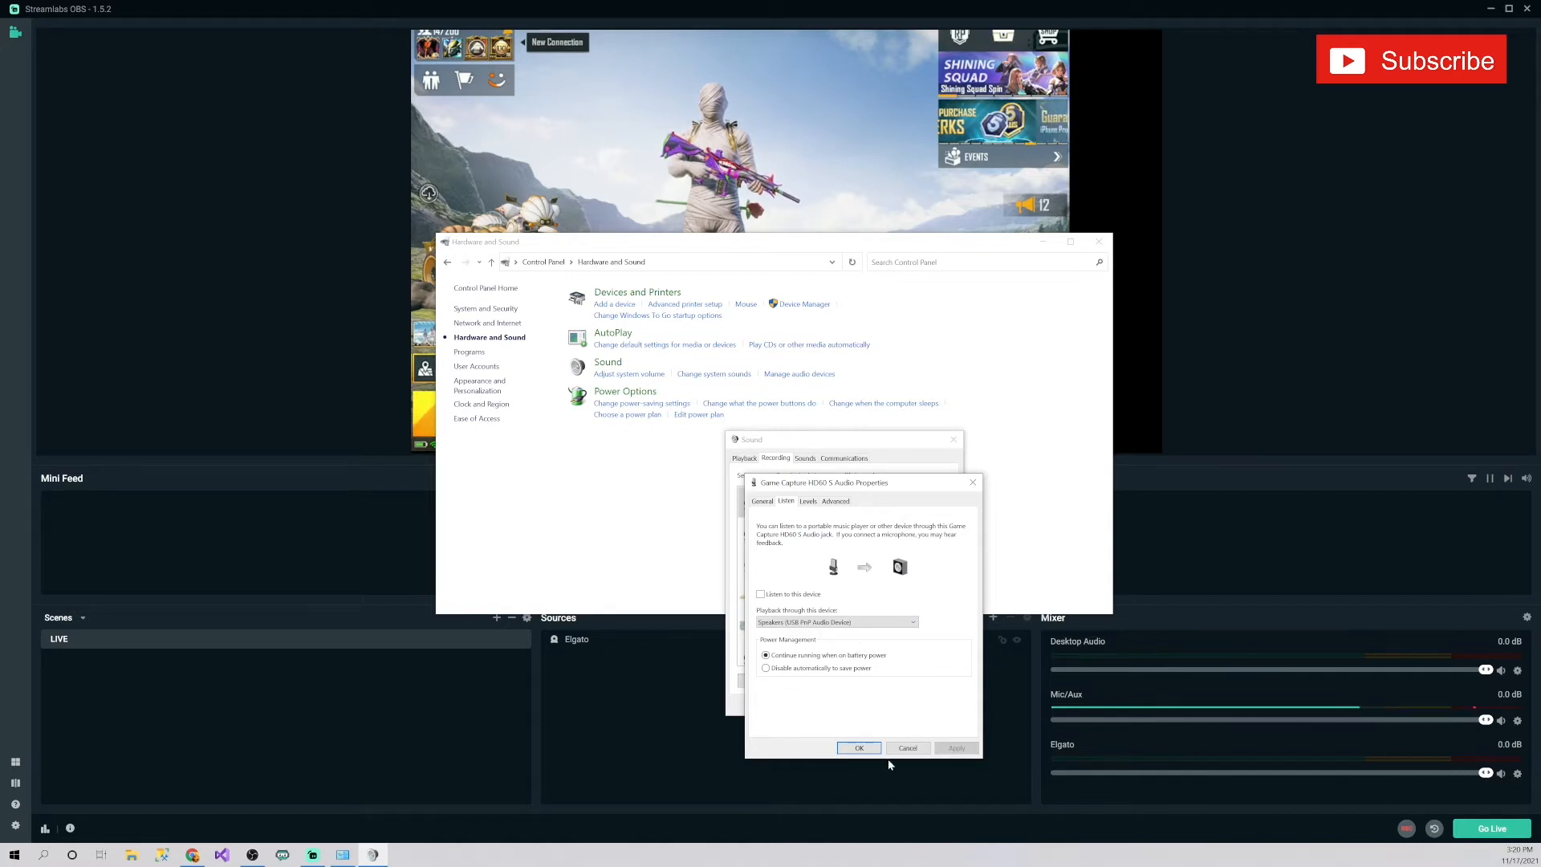
pyautogui.click(858, 749)
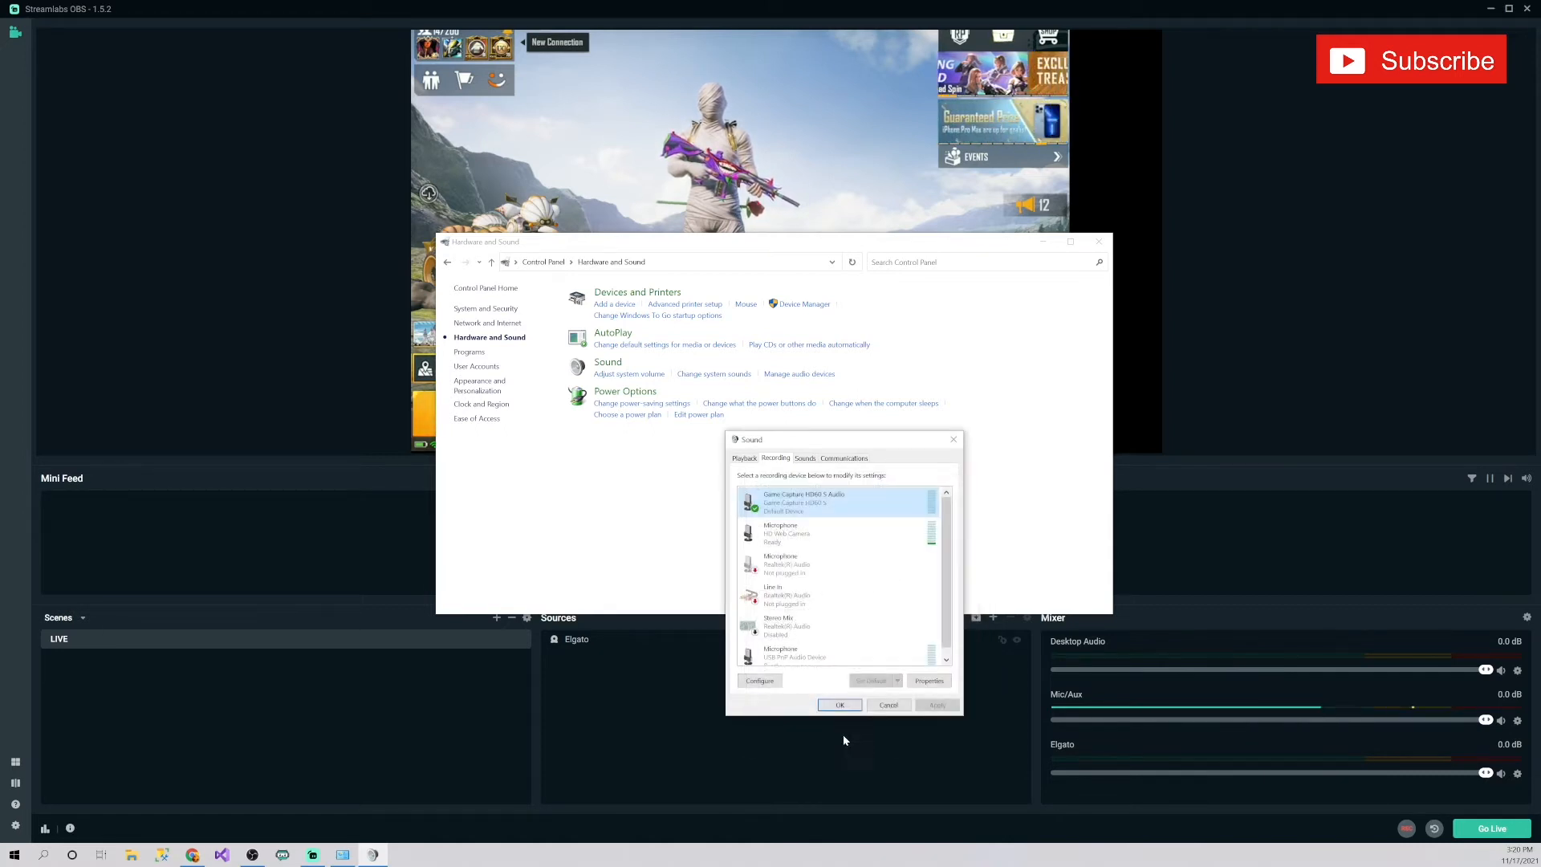
pyautogui.click(954, 439)
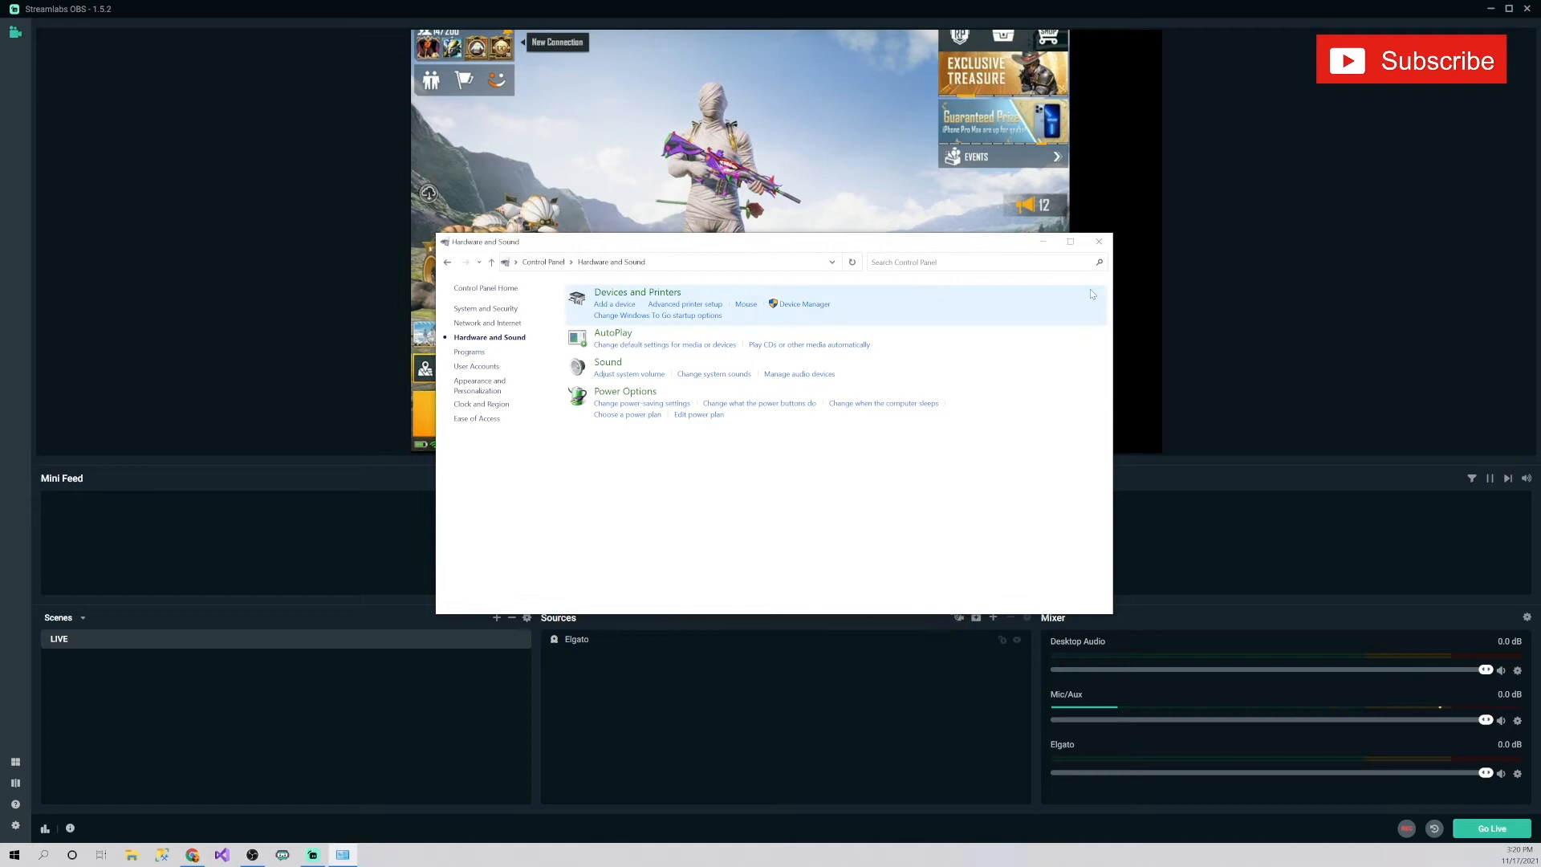
pyautogui.click(1100, 242)
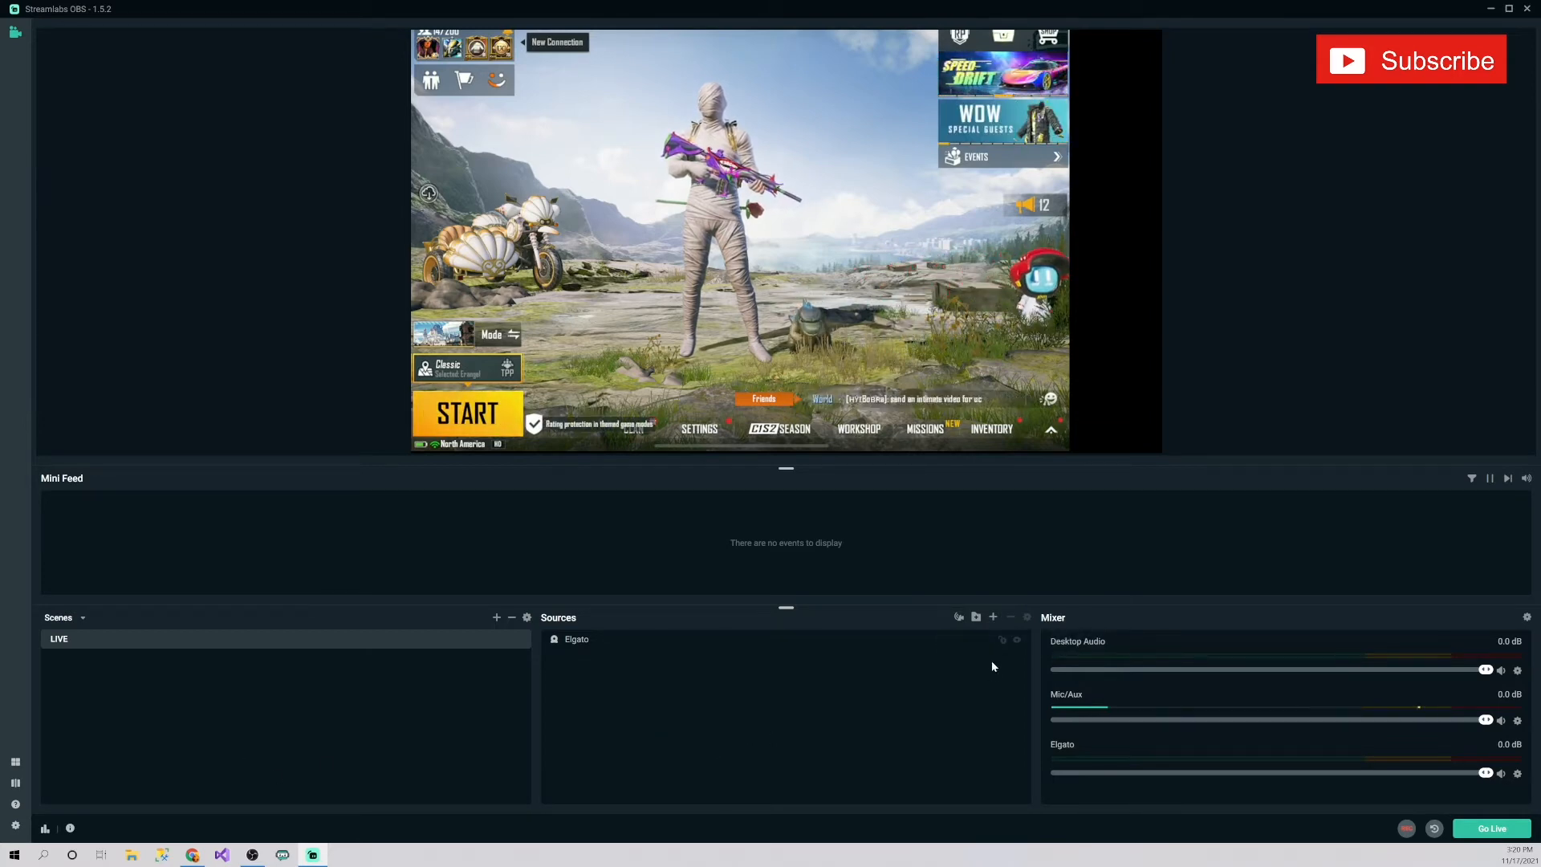
# Add a new Video Capture Device source named camera to the LIVE scene.
pyautogui.click(992, 618)
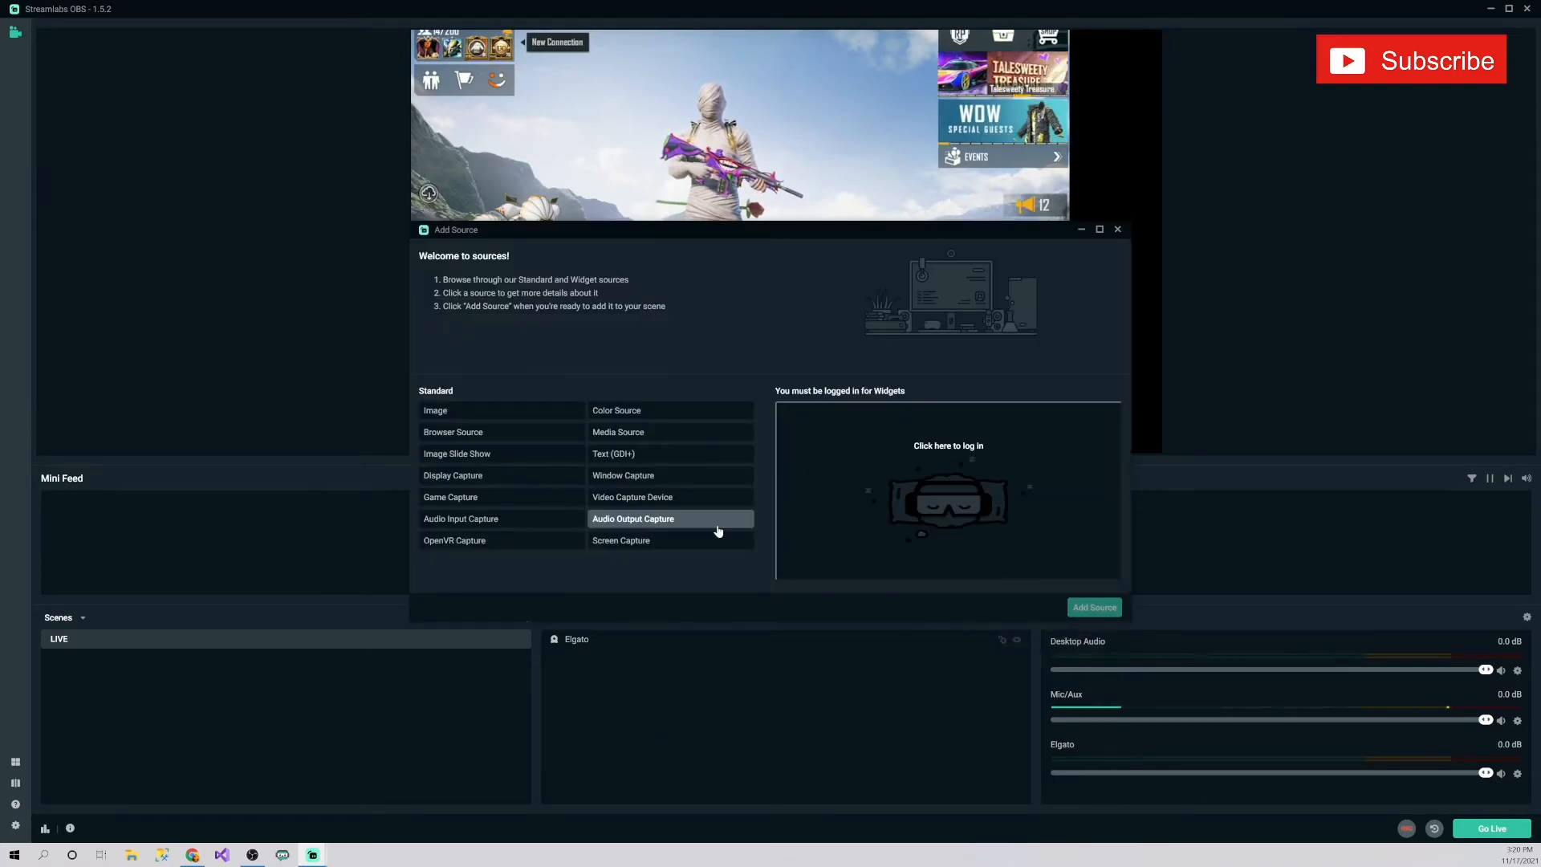
pyautogui.click(634, 497)
pyautogui.click(1094, 608)
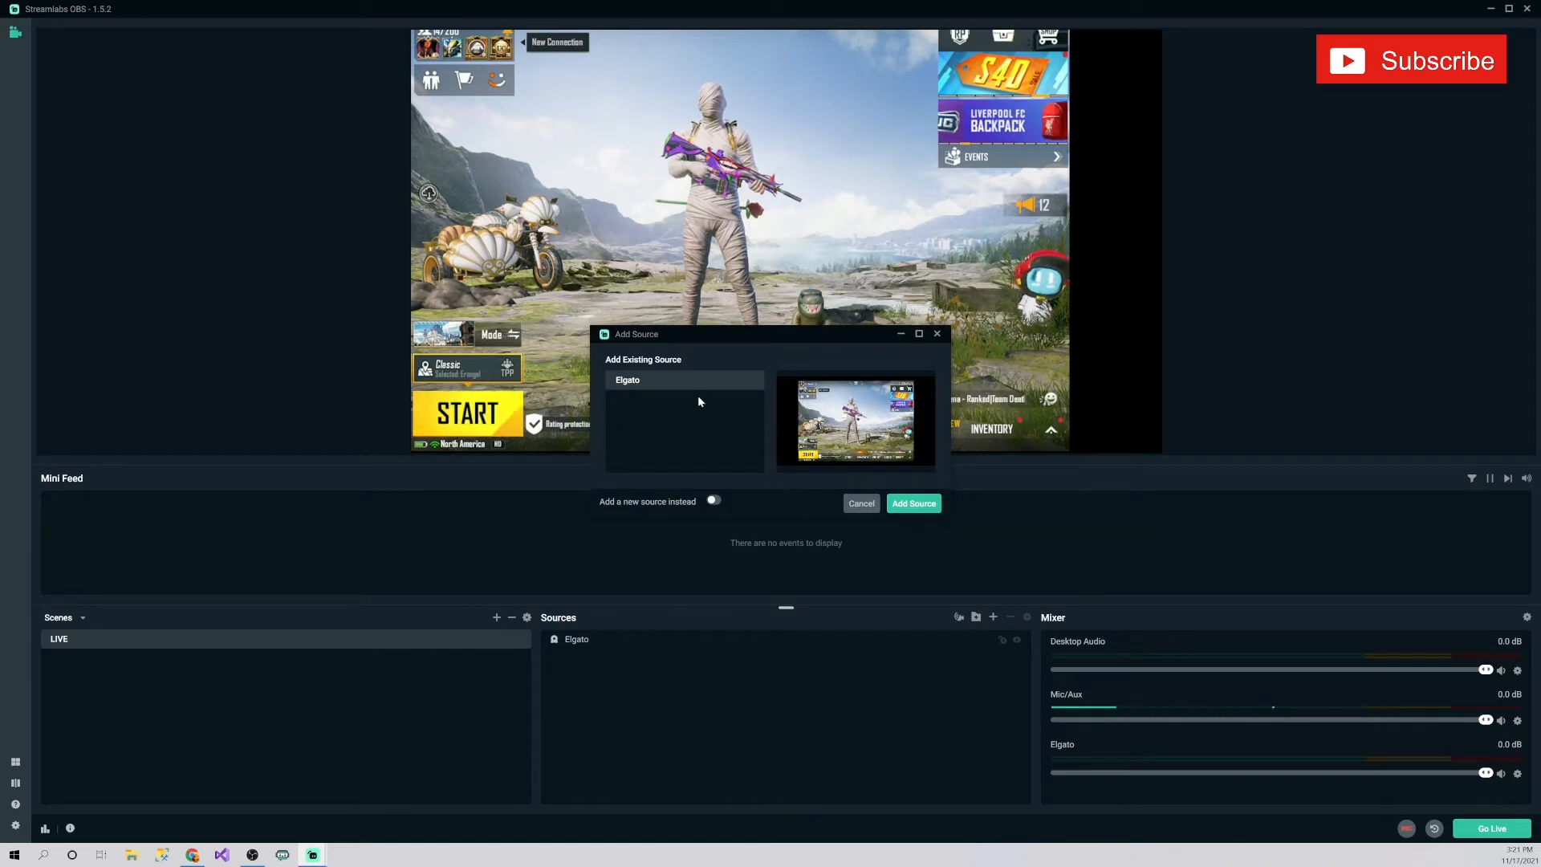
pyautogui.click(715, 501)
pyautogui.moveTo(706, 399); pyautogui.dragTo(583, 402)
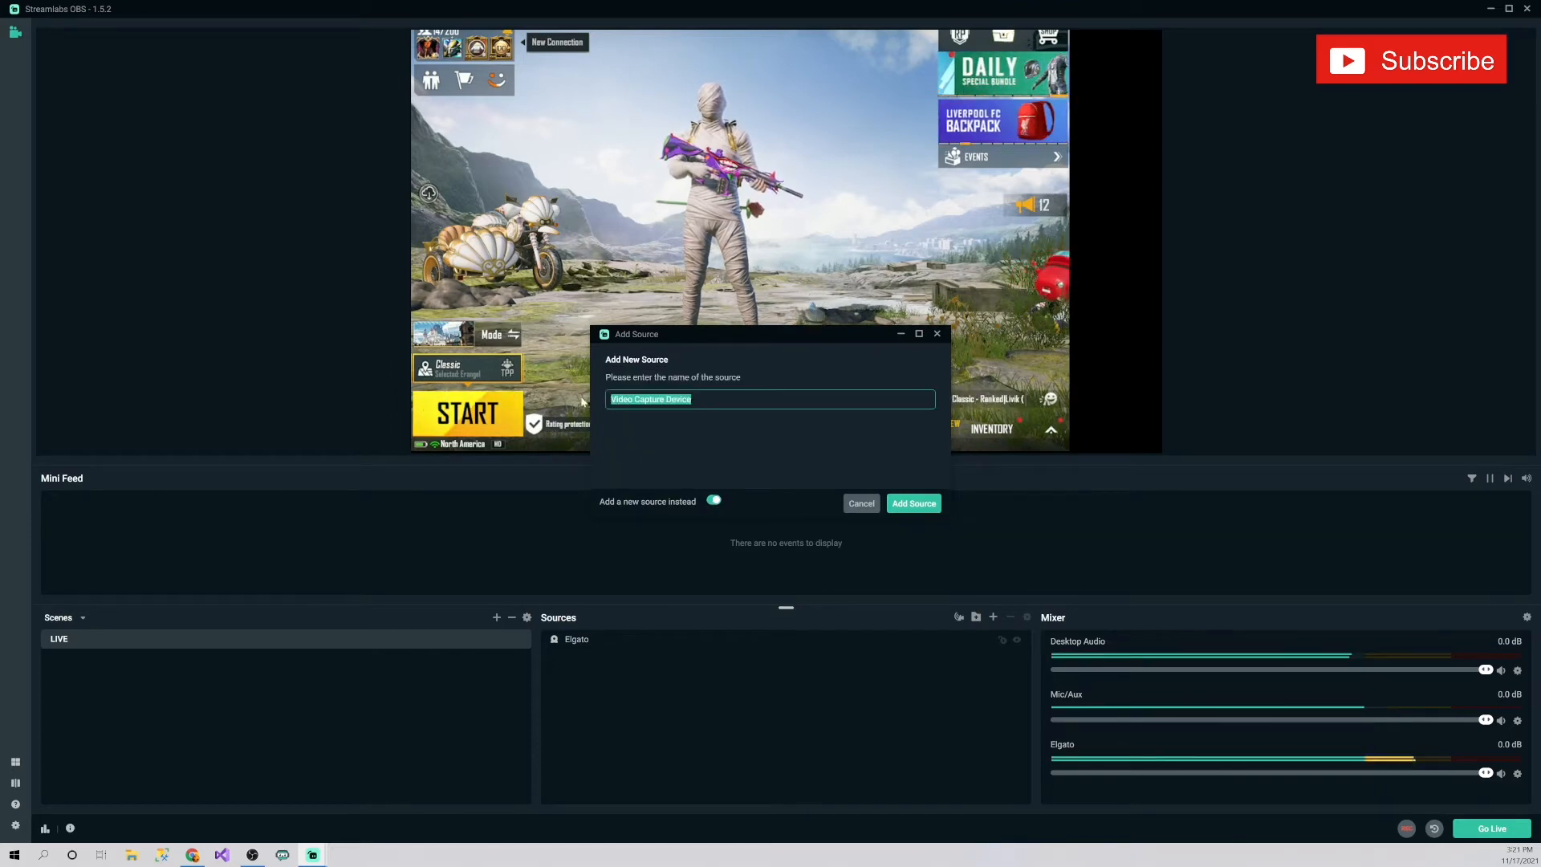
pyautogui.write('camera')
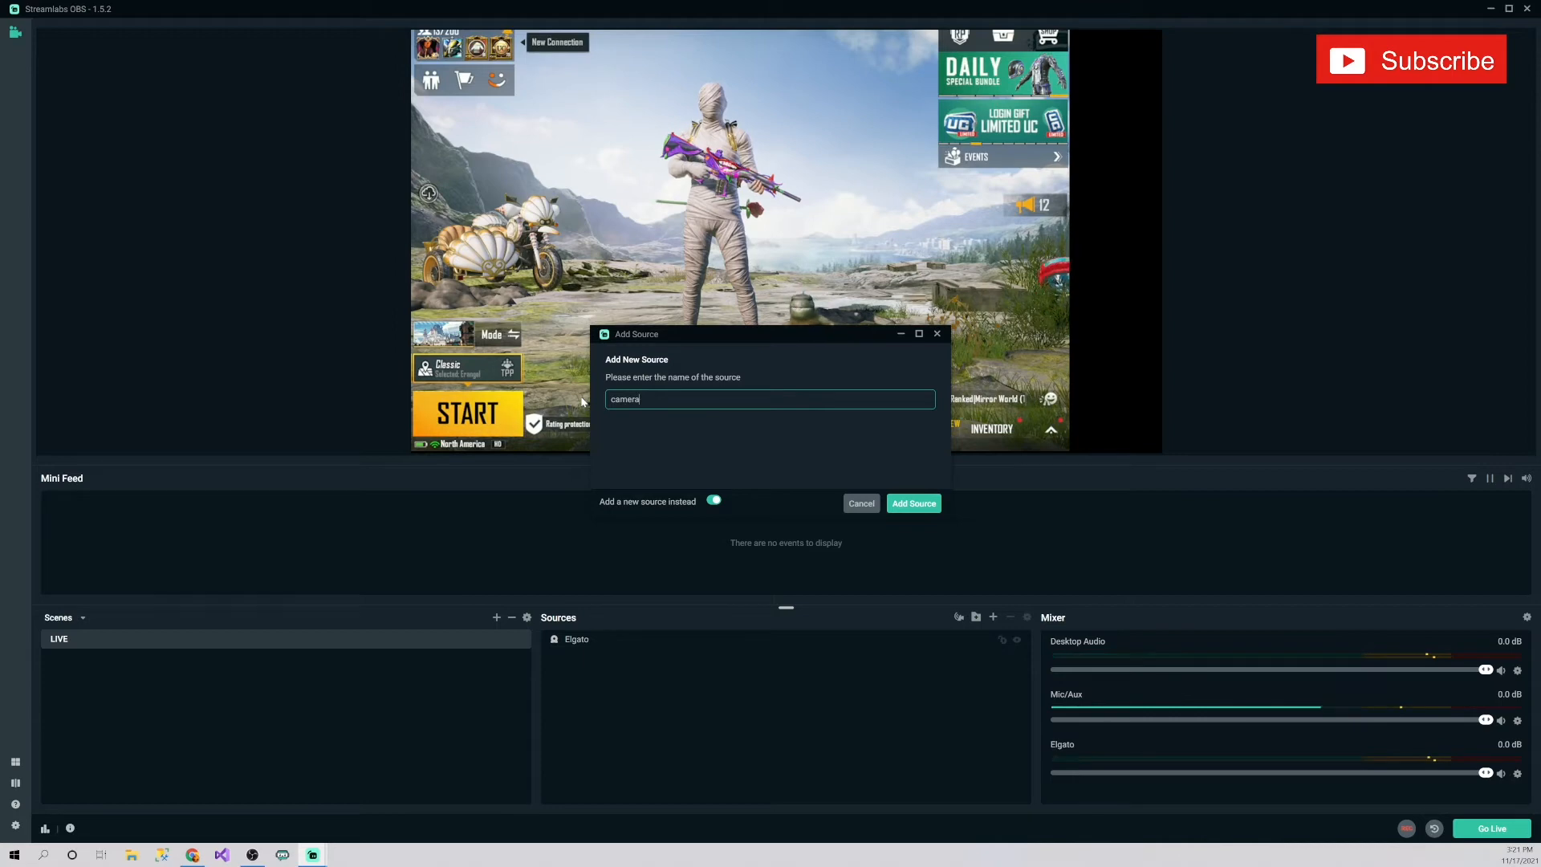
pyautogui.click(919, 504)
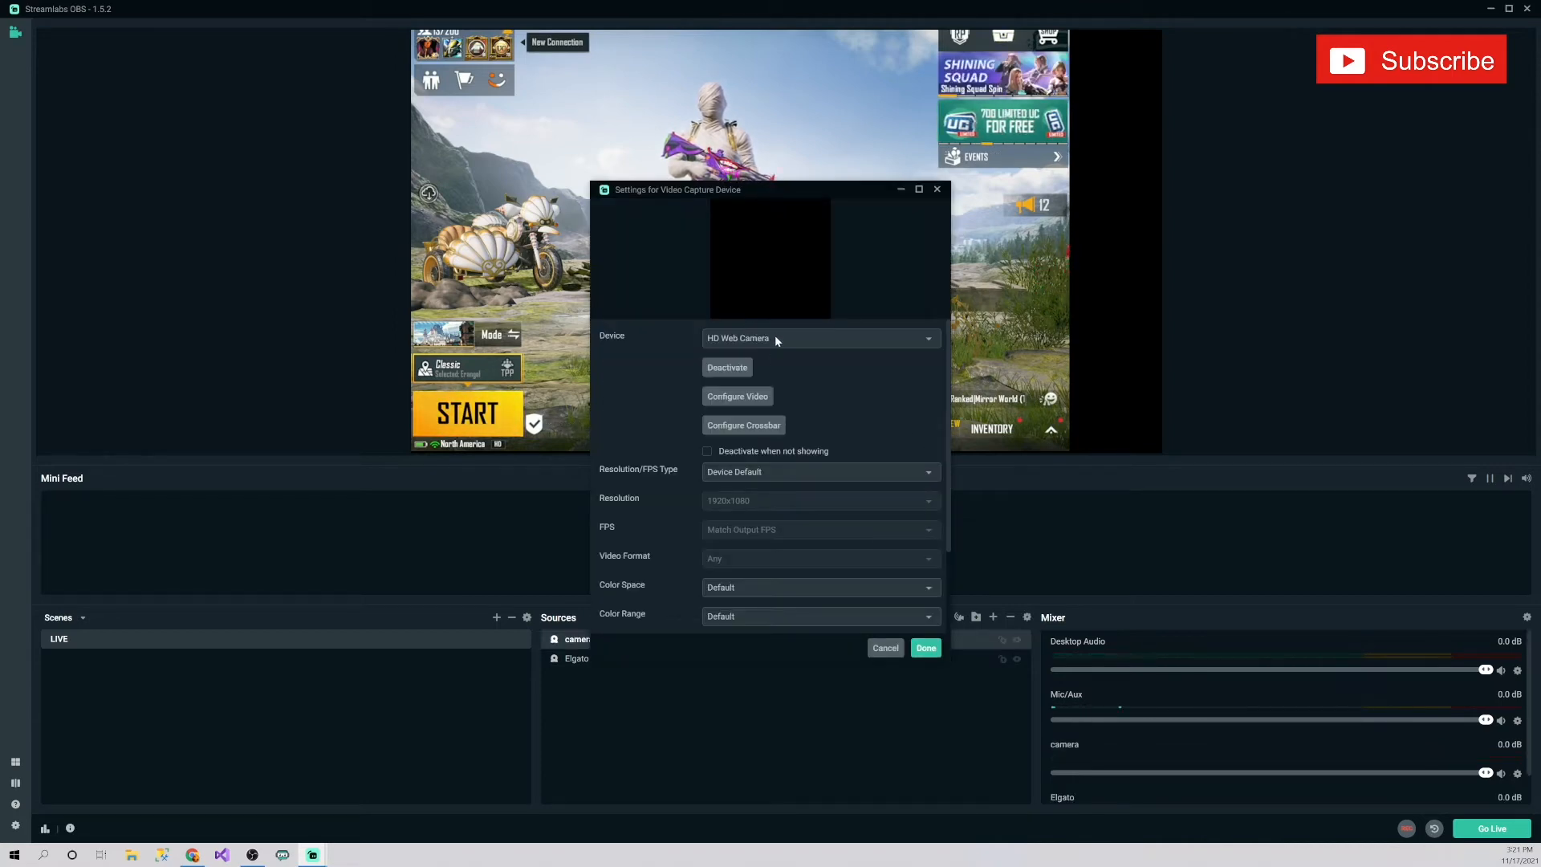
# Try HD Web Camera as the camera source's device, selecting it again from the available devices.
pyautogui.click(774, 337)
pyautogui.click(799, 358)
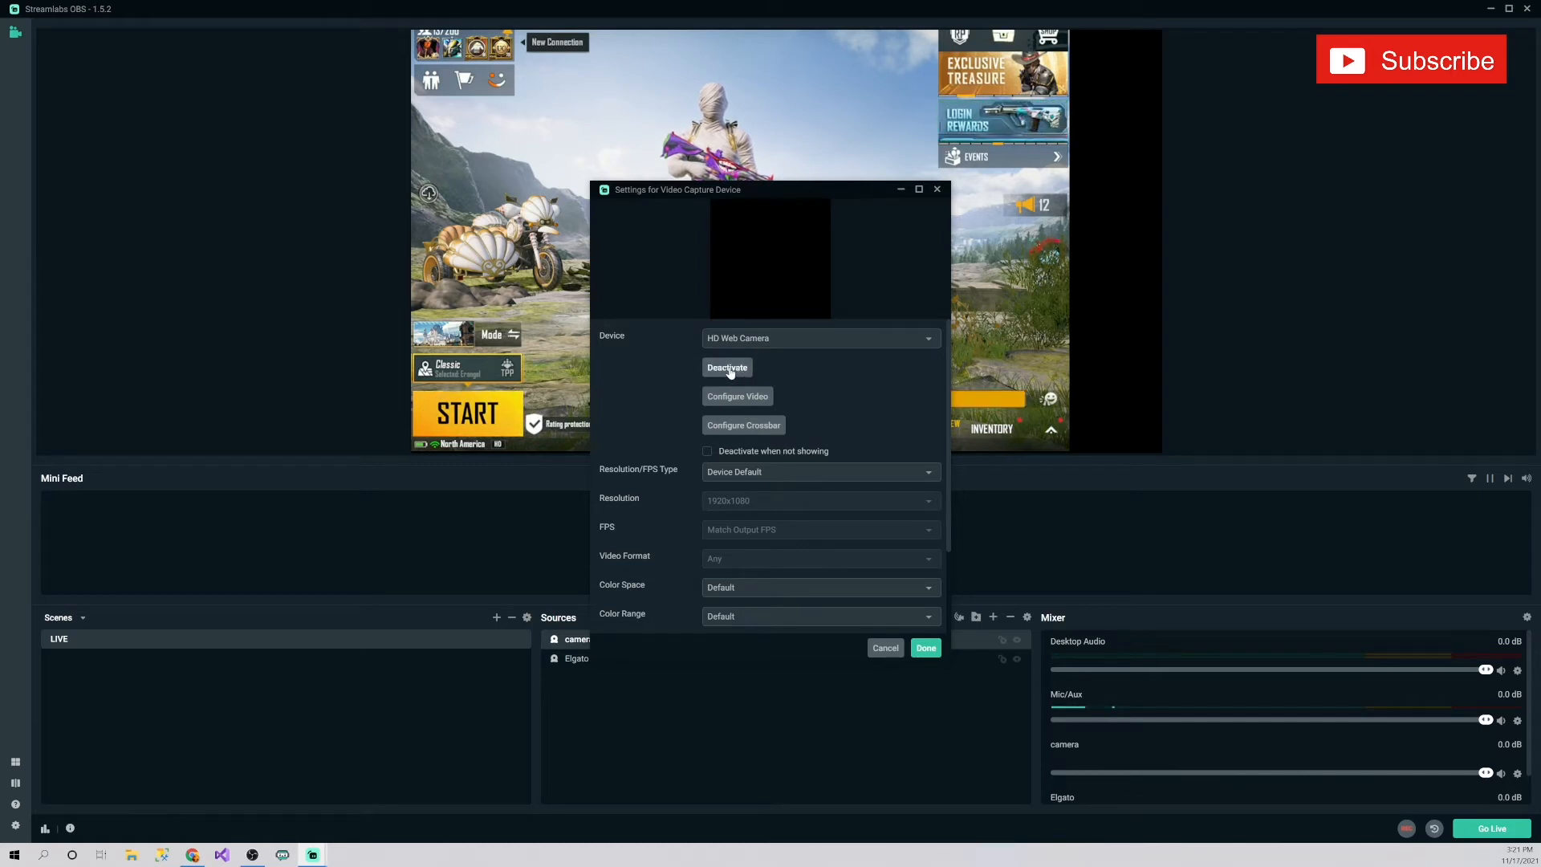
pyautogui.click(817, 340)
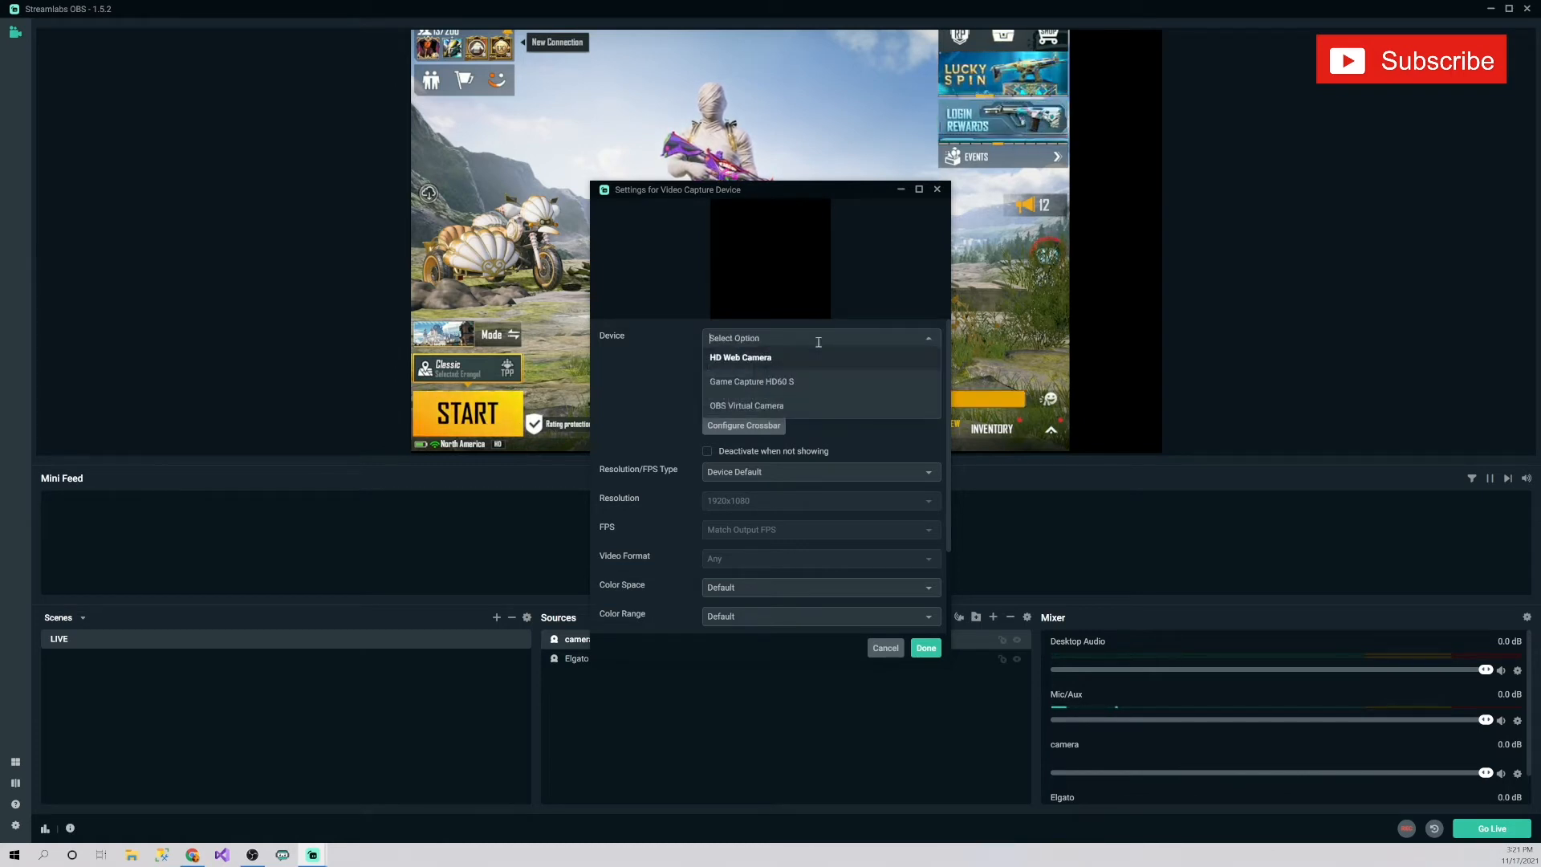
pyautogui.click(772, 368)
pyautogui.click(750, 336)
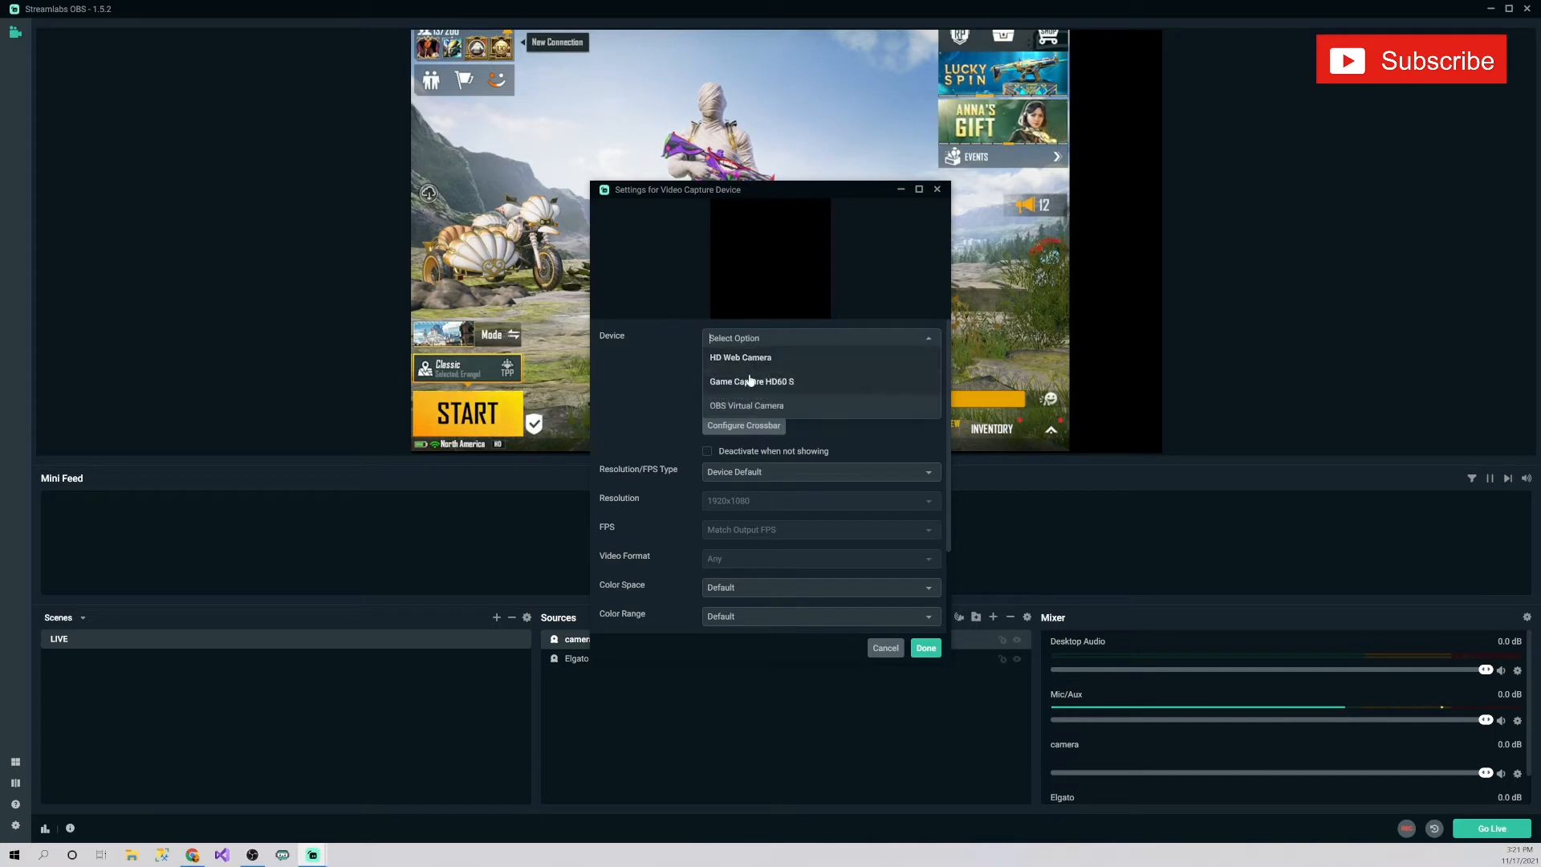
pyautogui.click(776, 360)
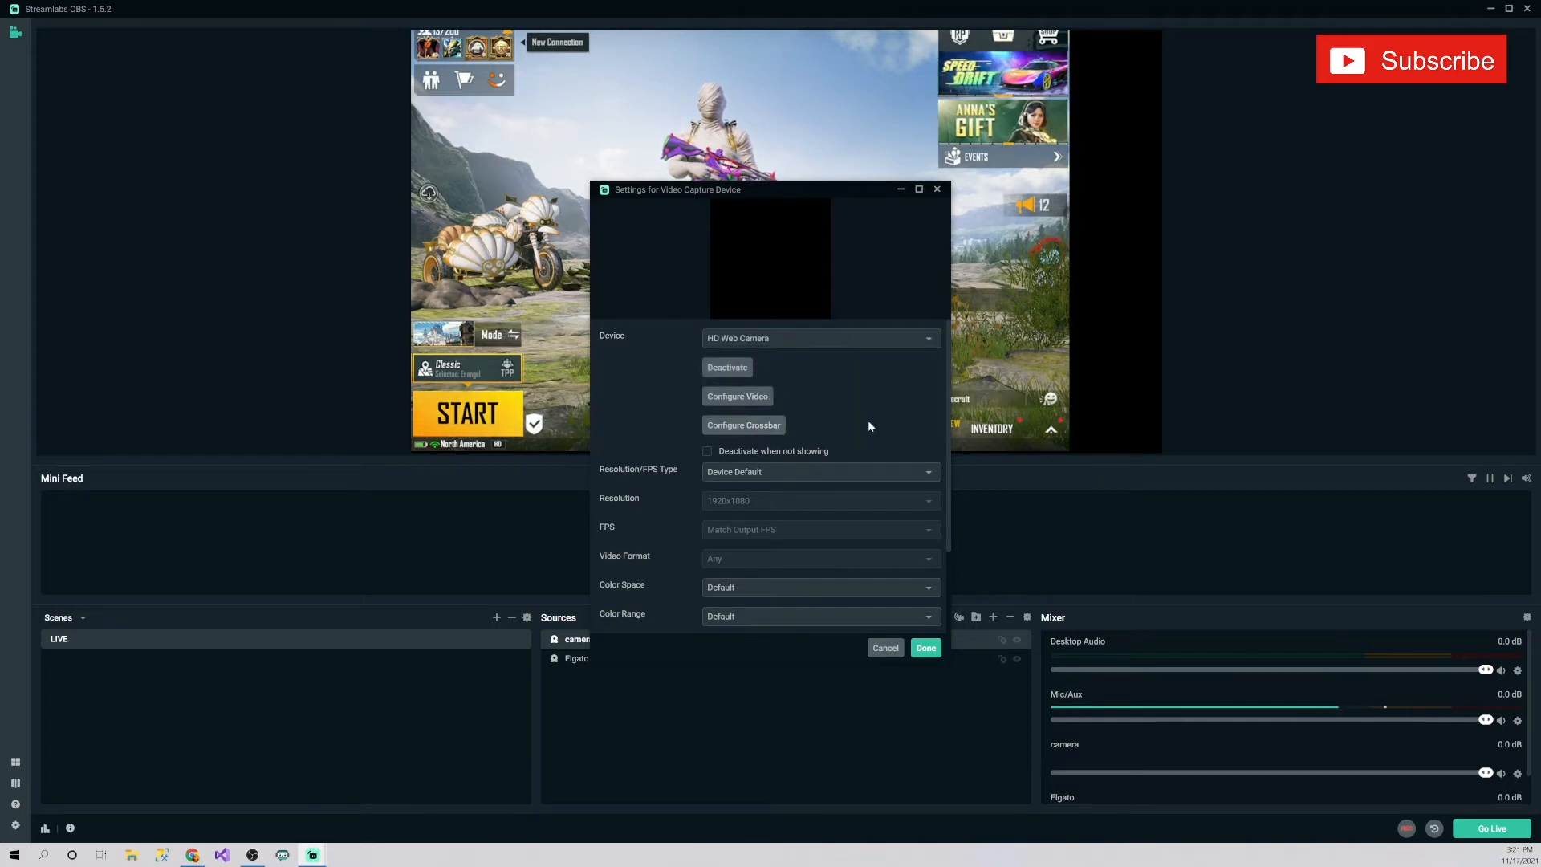
# Set the camera source's device to OBS Virtual Camera and shrink the camera into the lower-right corner of the canvas.
pyautogui.click(763, 339)
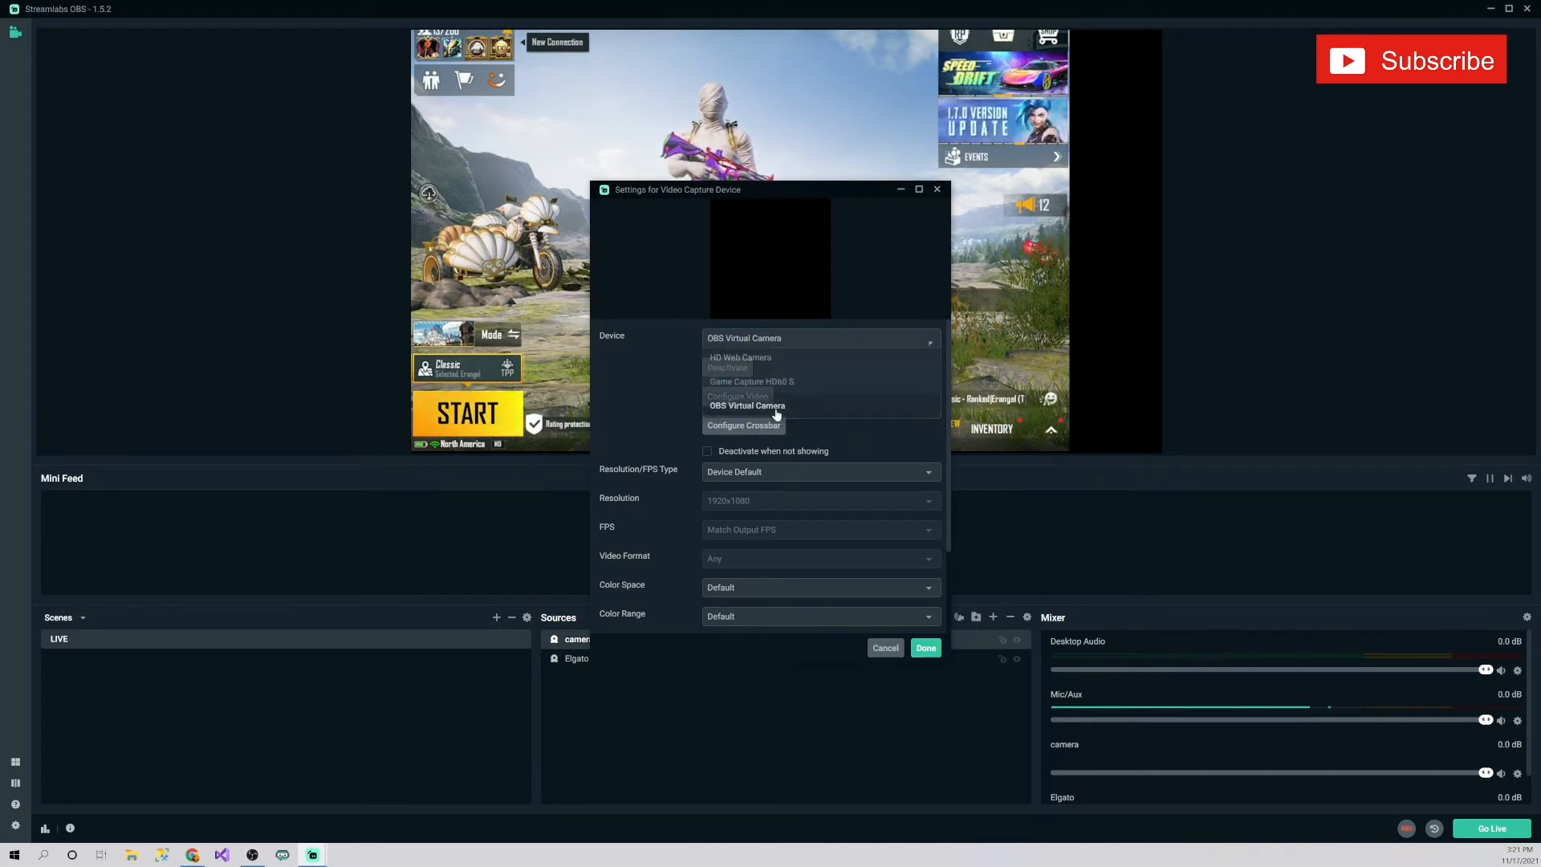
pyautogui.click(775, 408)
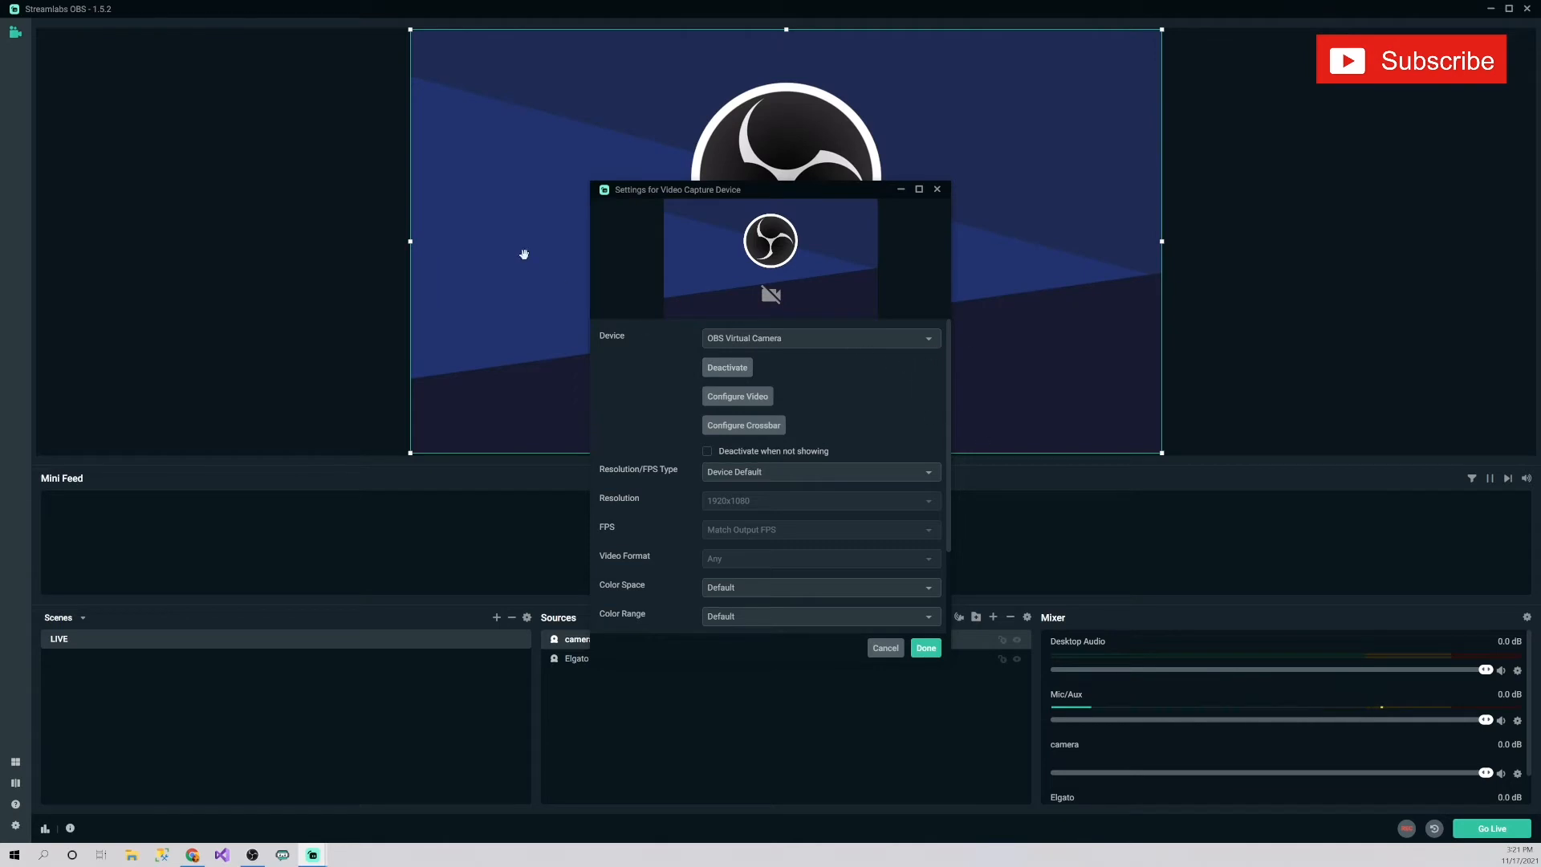
pyautogui.click(925, 647)
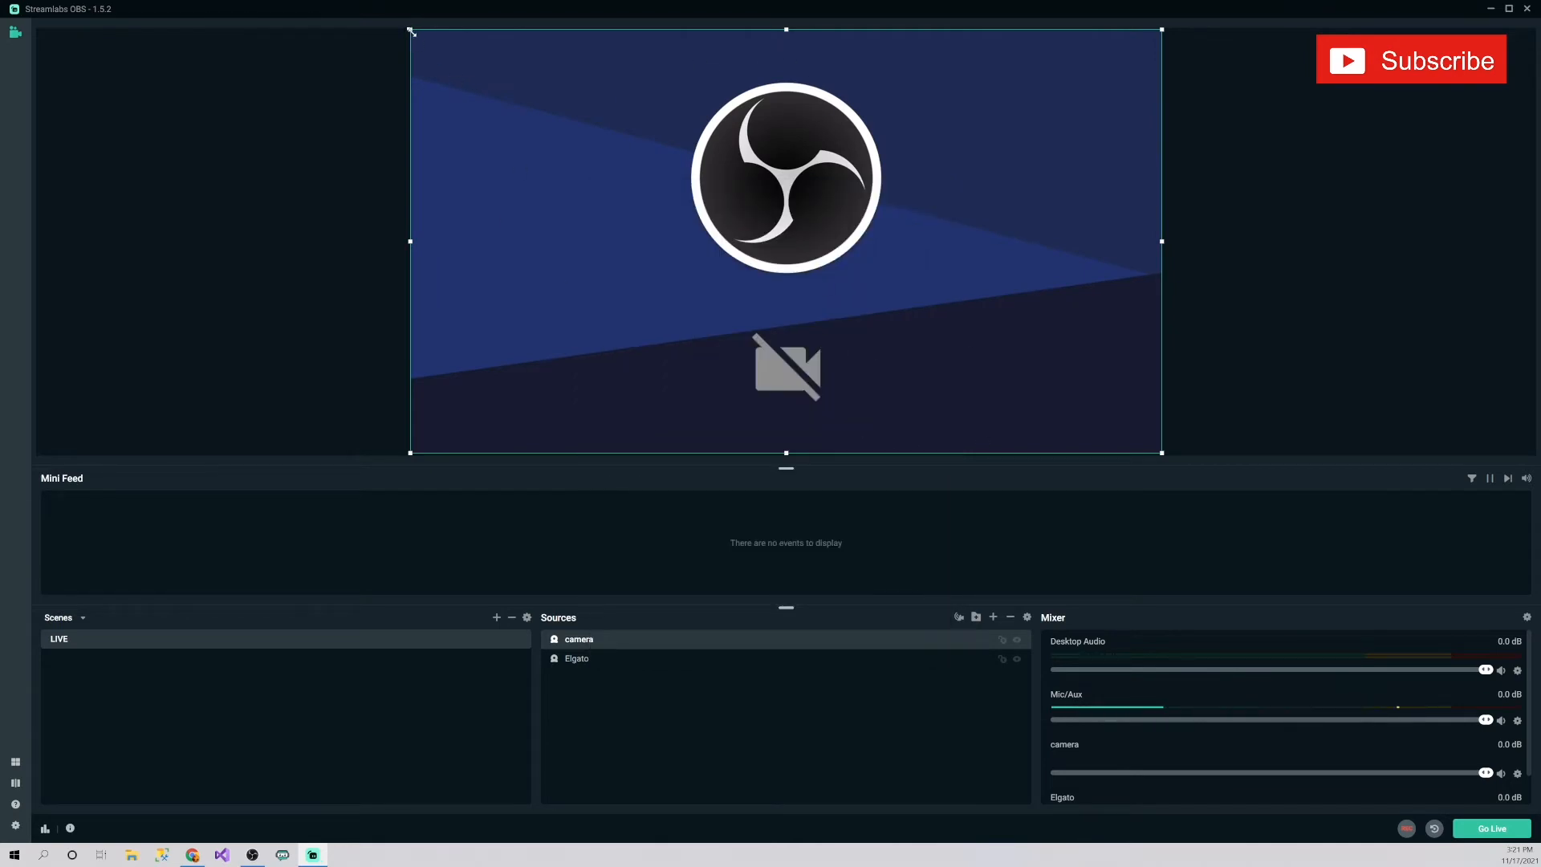
pyautogui.moveTo(411, 32); pyautogui.dragTo(1079, 391)
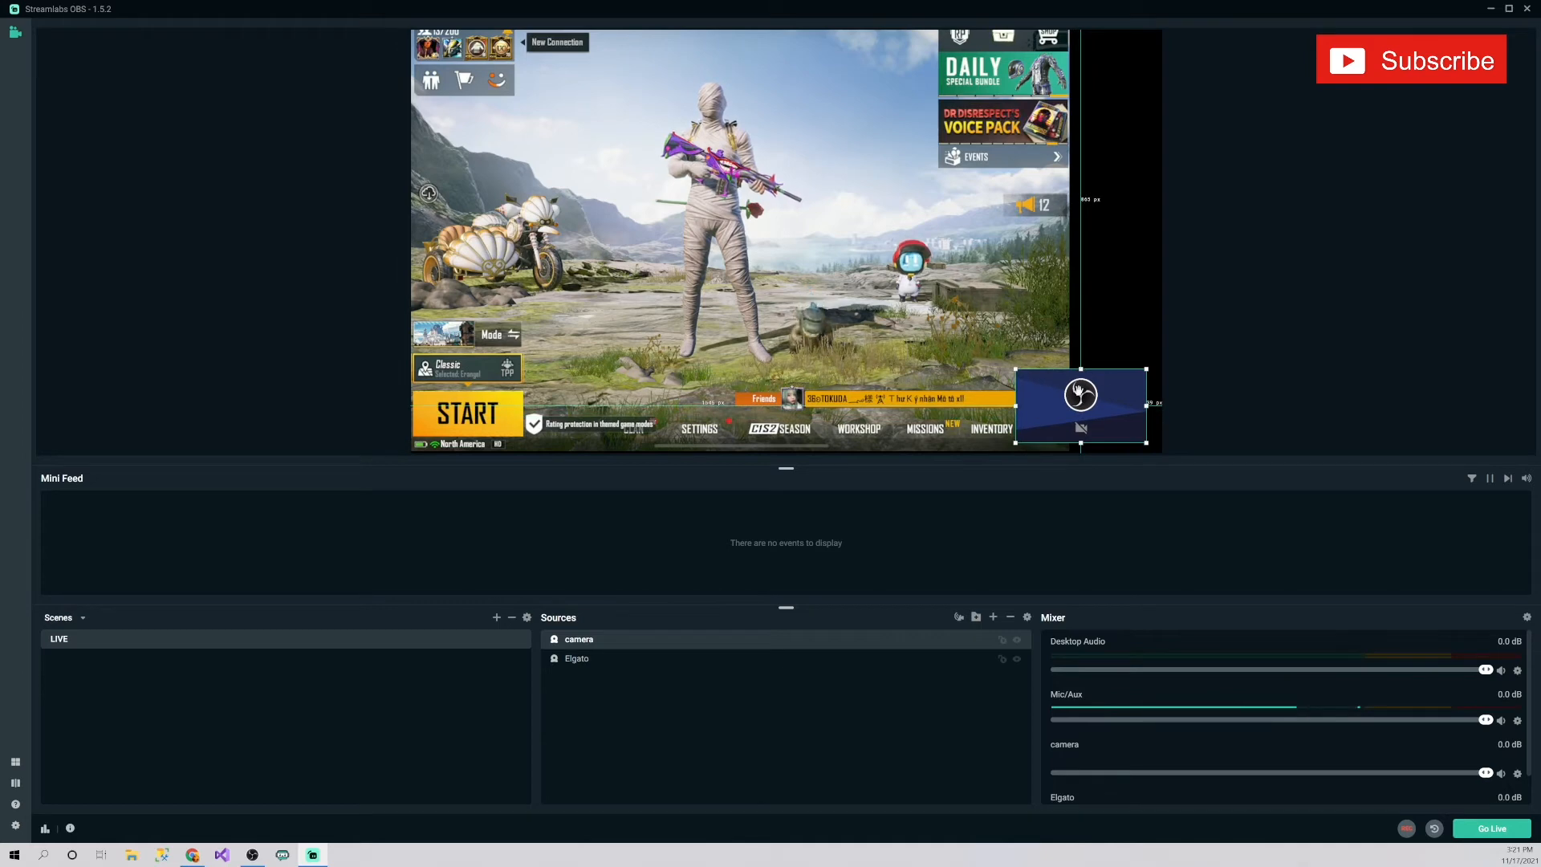
pyautogui.click(1386, 327)
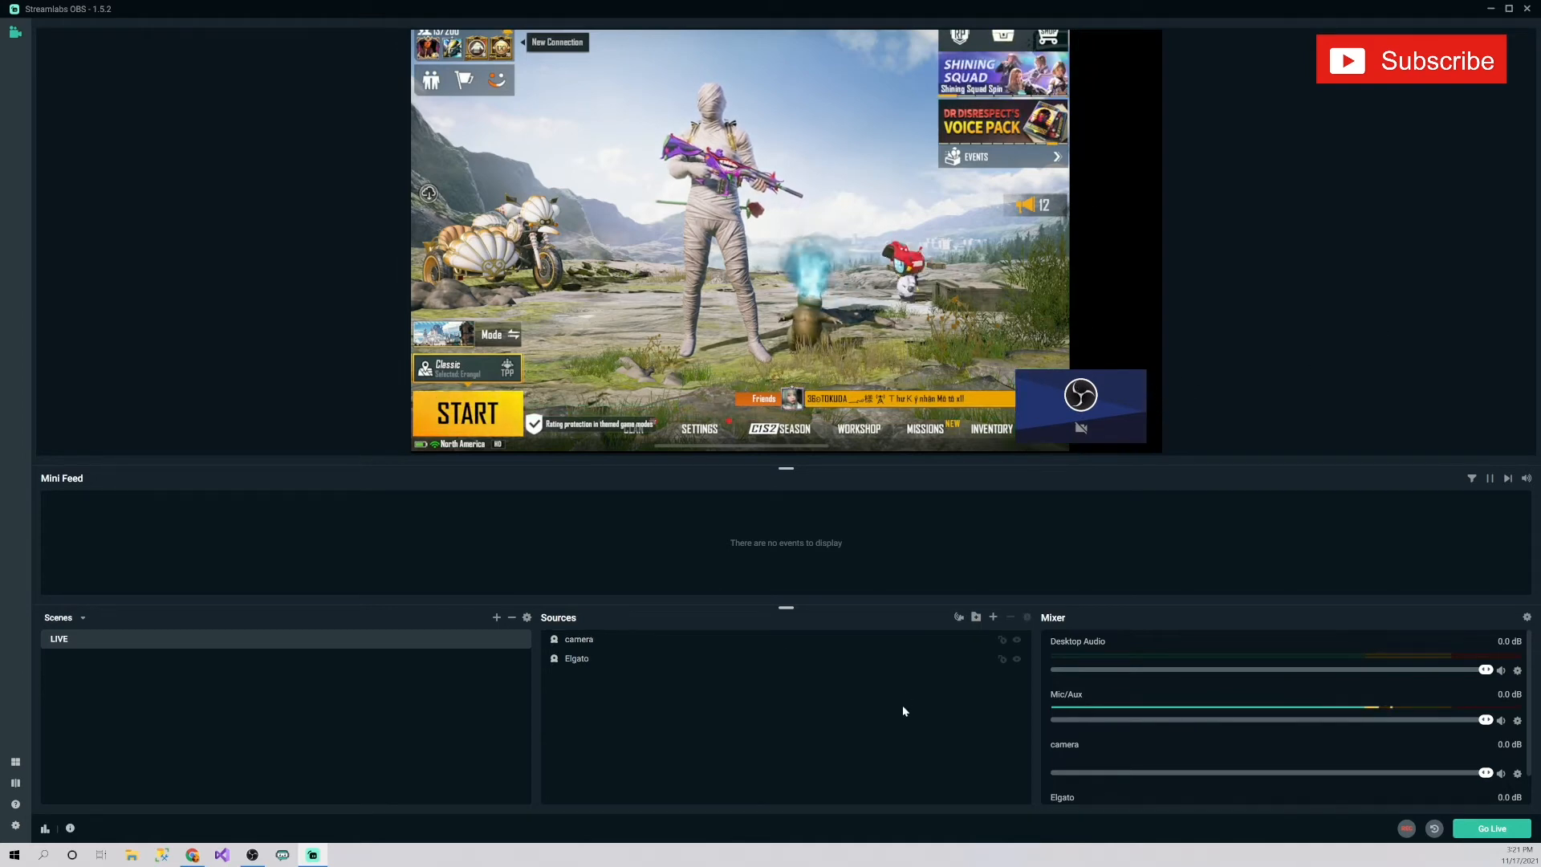
# Log in to Streamlabs OBS with the YouTube account to make the widget sources available.
pyautogui.click(994, 618)
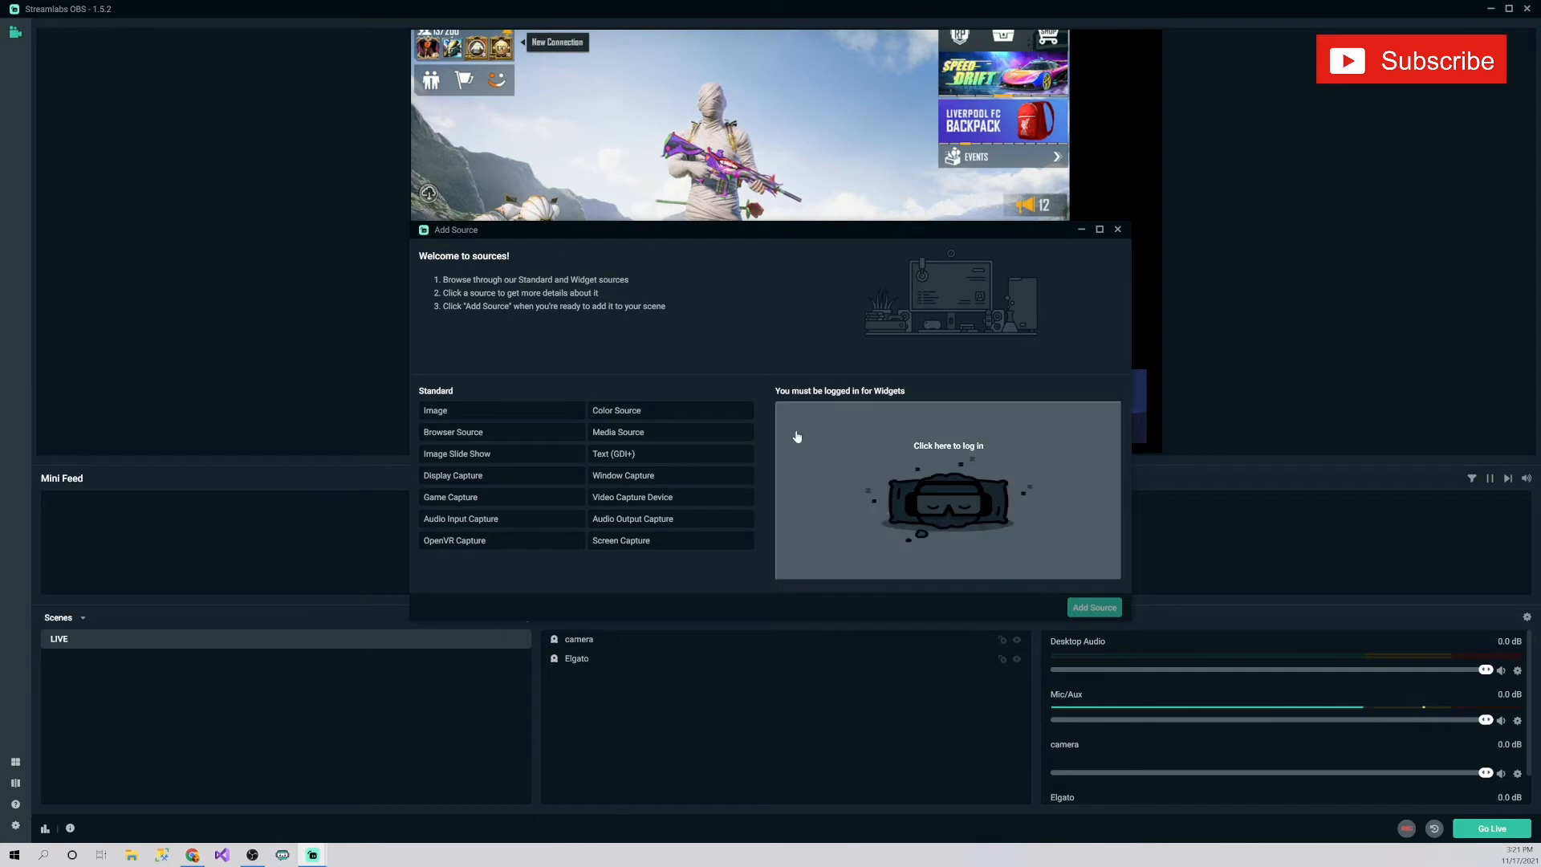
pyautogui.click(959, 447)
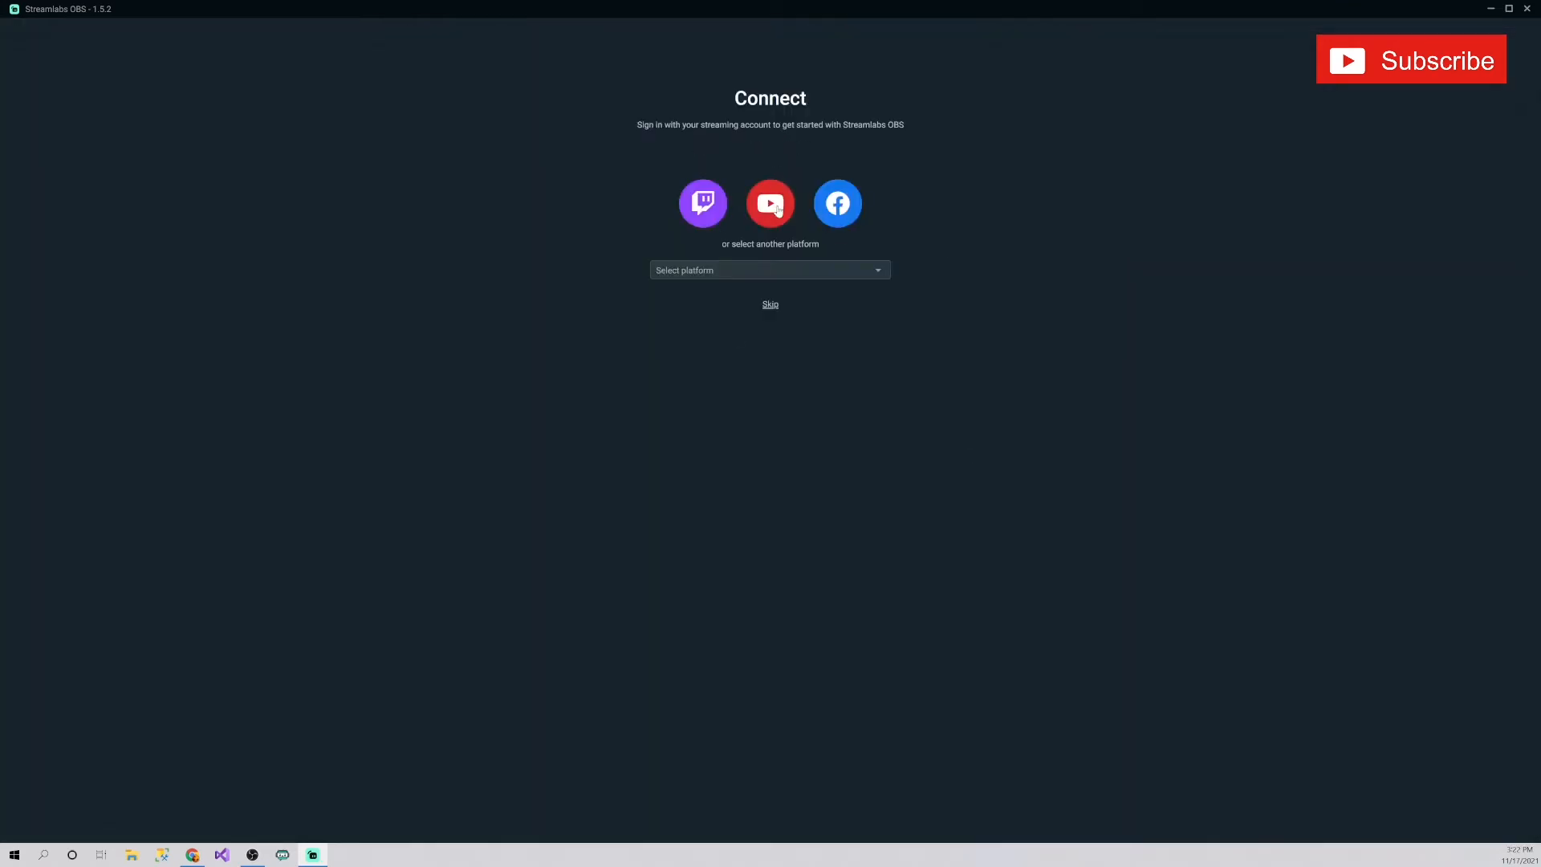
pyautogui.click(770, 205)
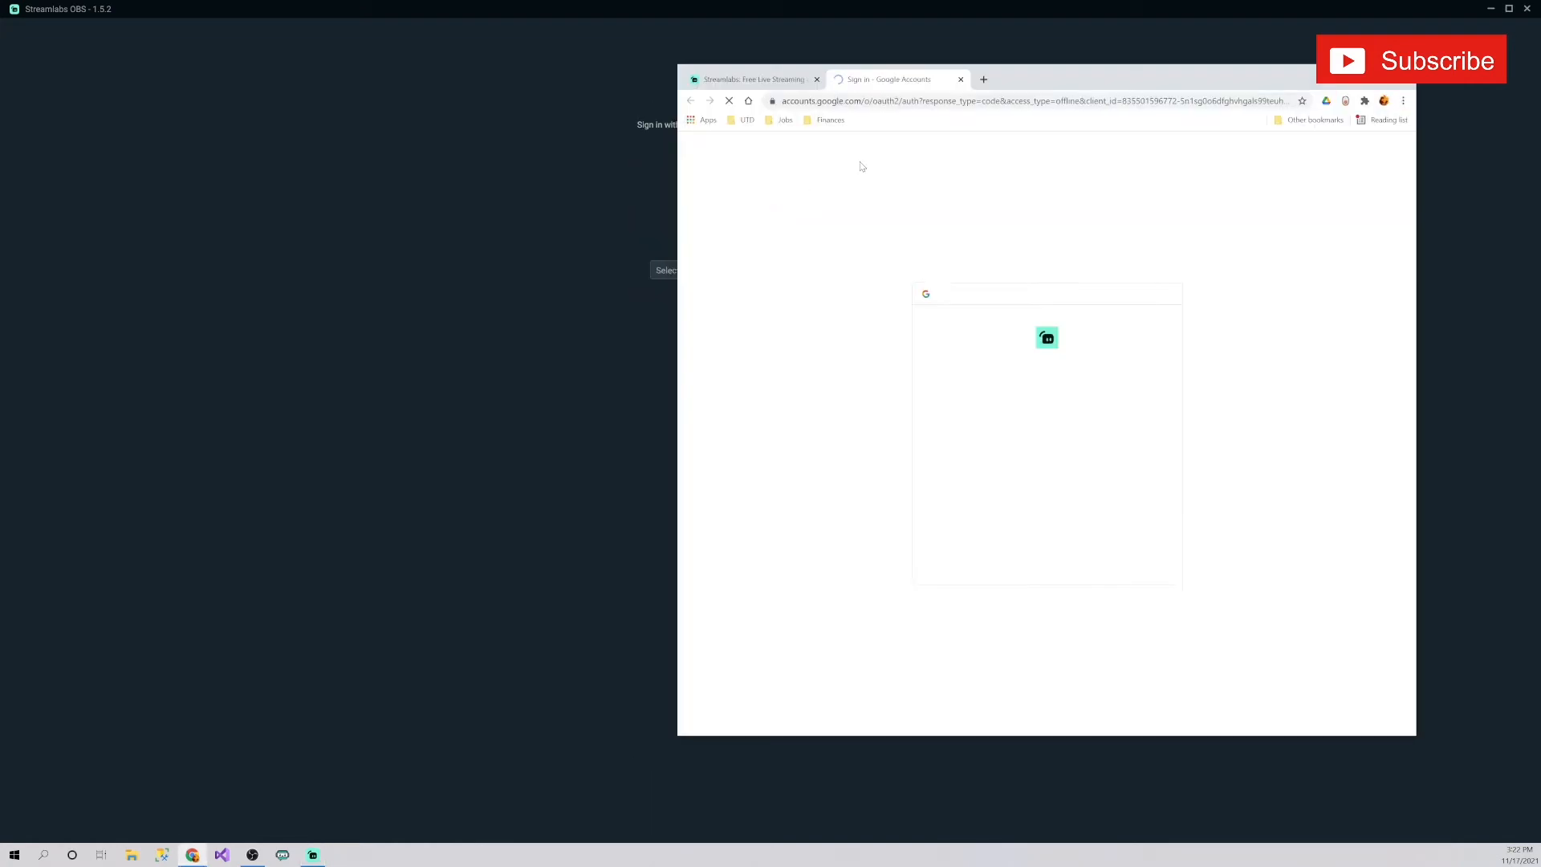
pyautogui.click(1037, 423)
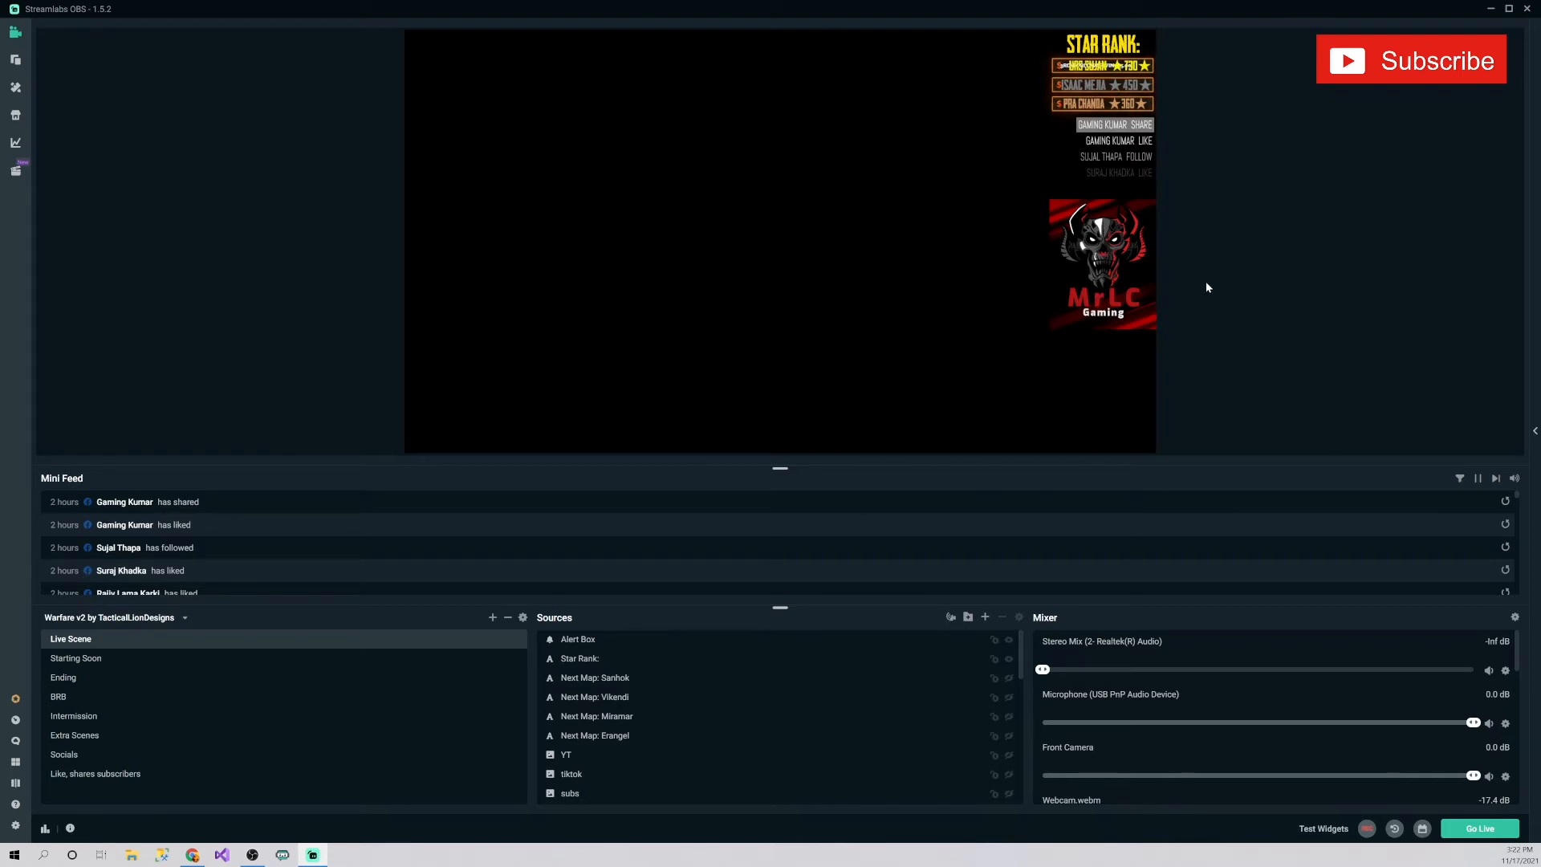
pyautogui.click(1104, 265)
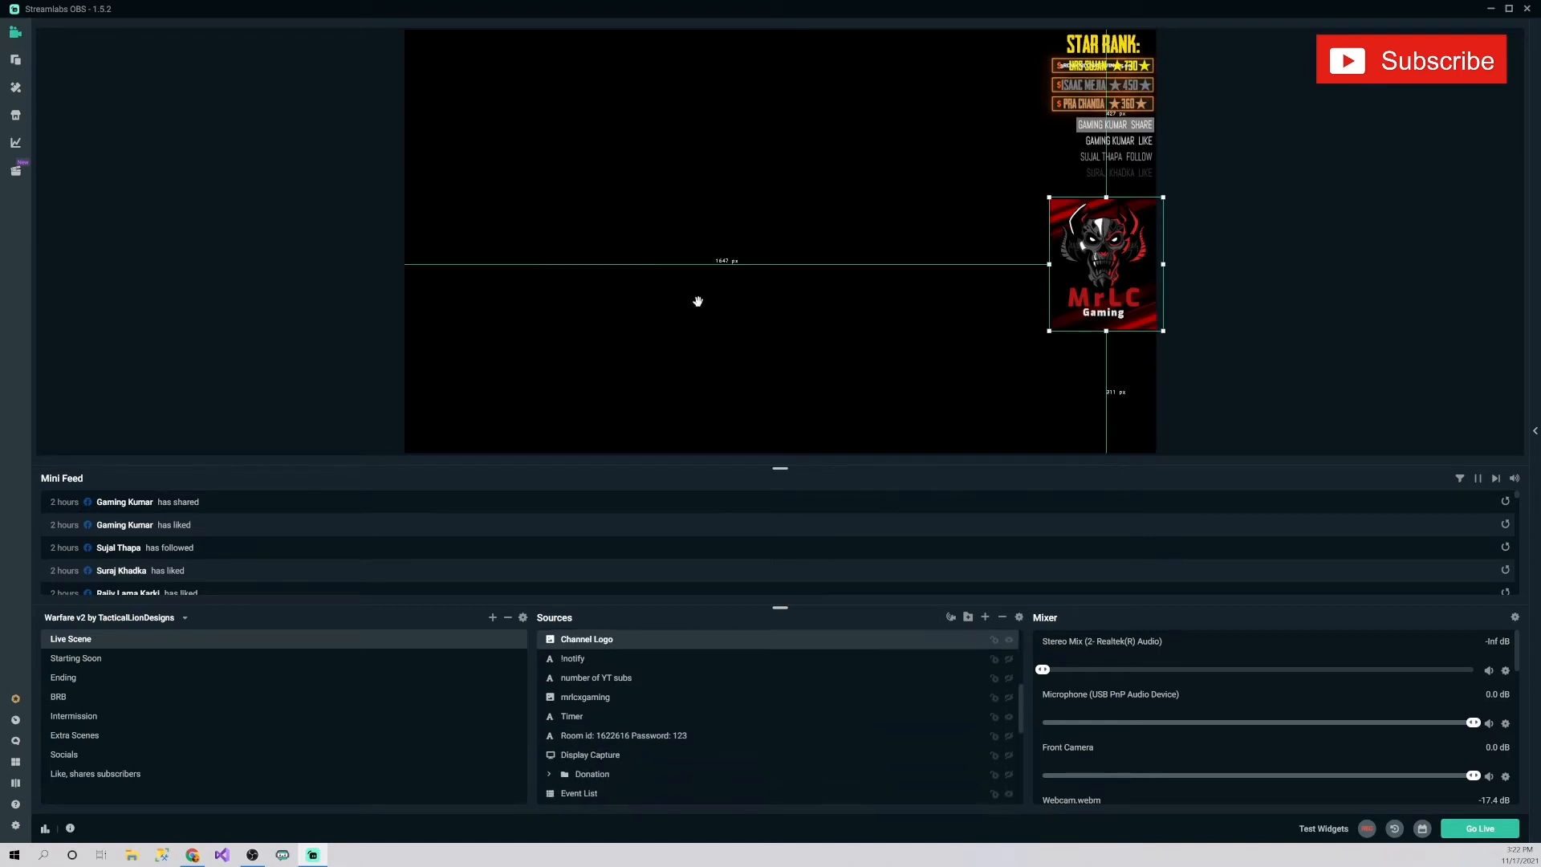
pyautogui.click(698, 301)
pyautogui.click(711, 619)
pyautogui.scroll(5, 803, 734)
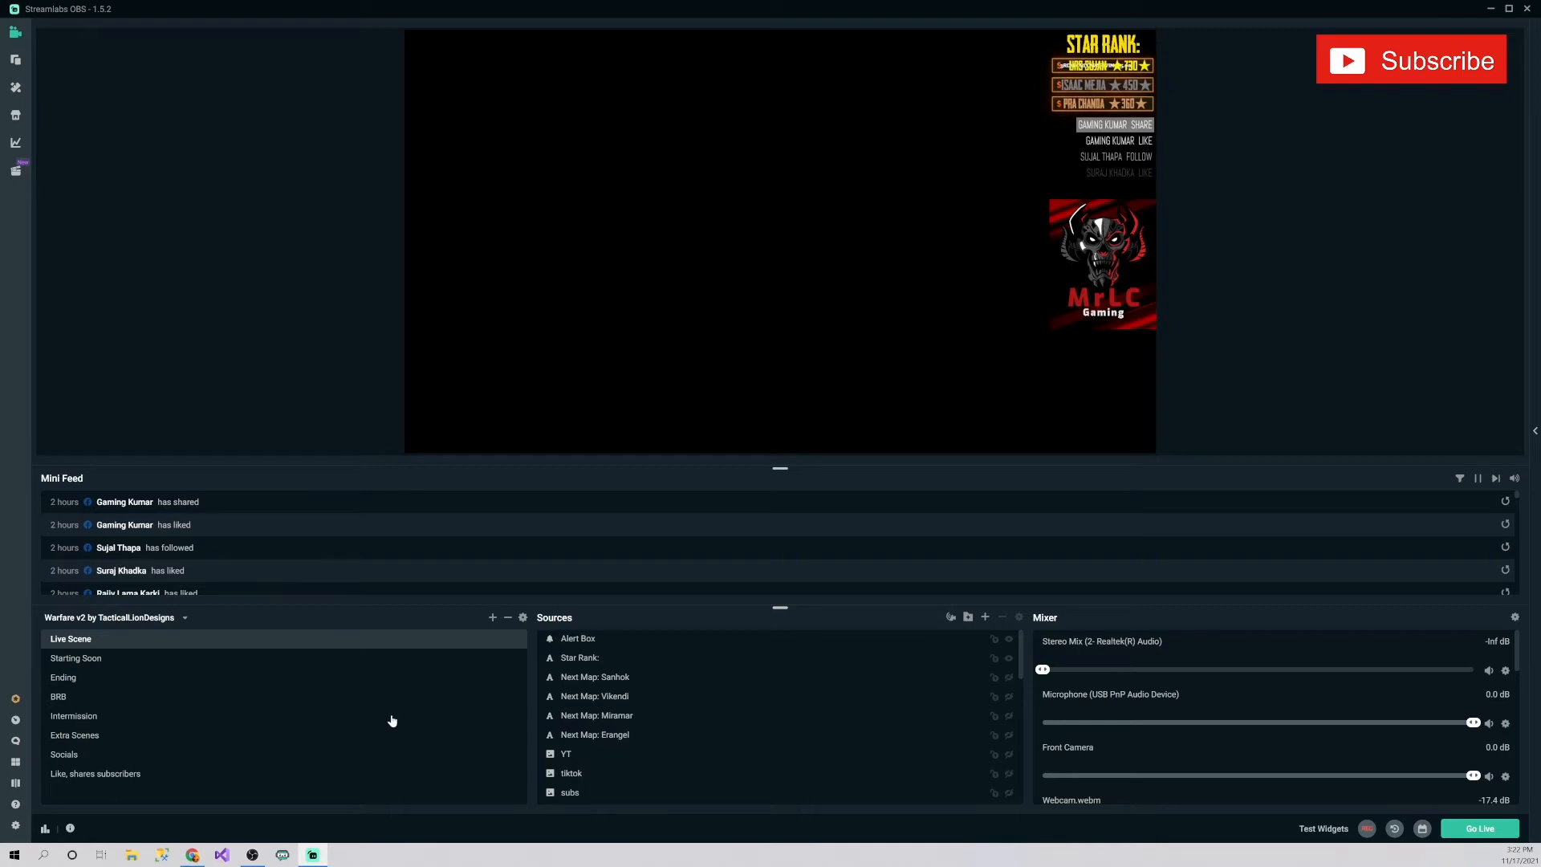
pyautogui.click(1239, 371)
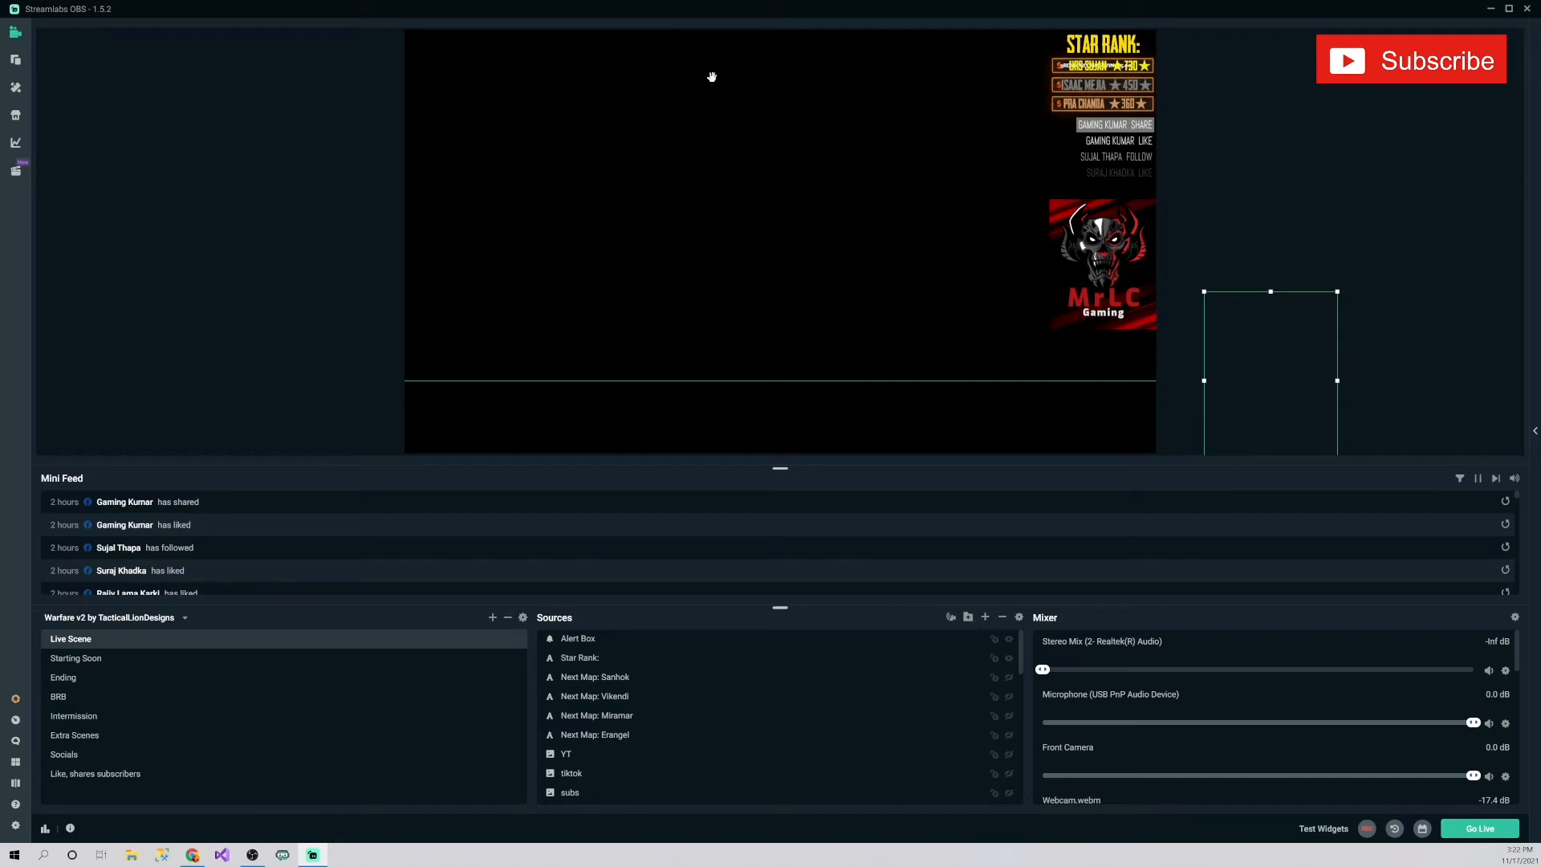
# Add the existing Alert Box widget to Live Scene, then shrink it and place it near the upper middle of the canvas.
pyautogui.click(986, 618)
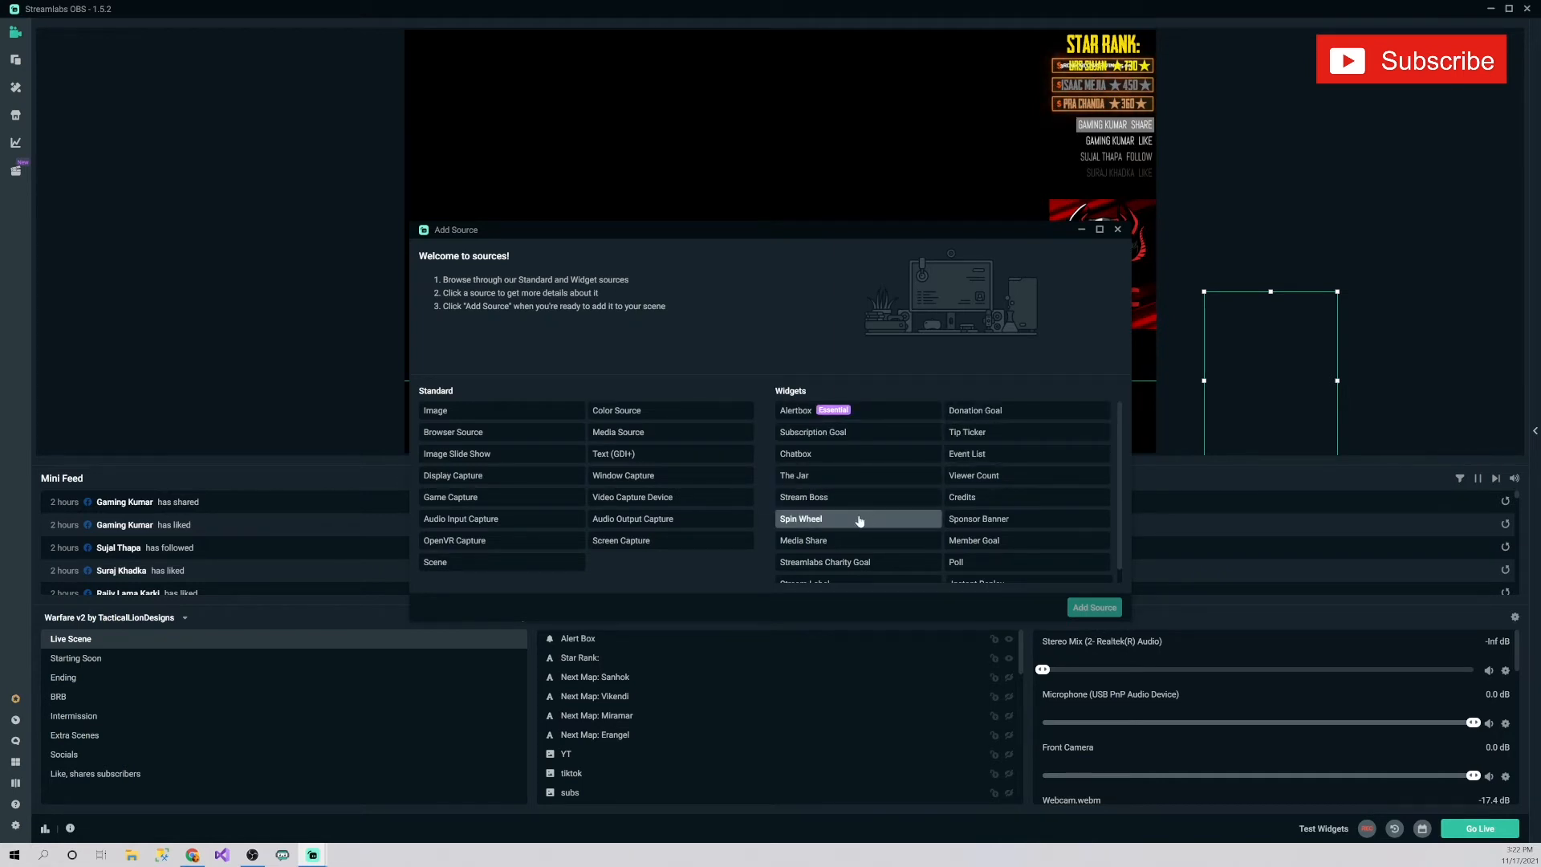
pyautogui.click(792, 419)
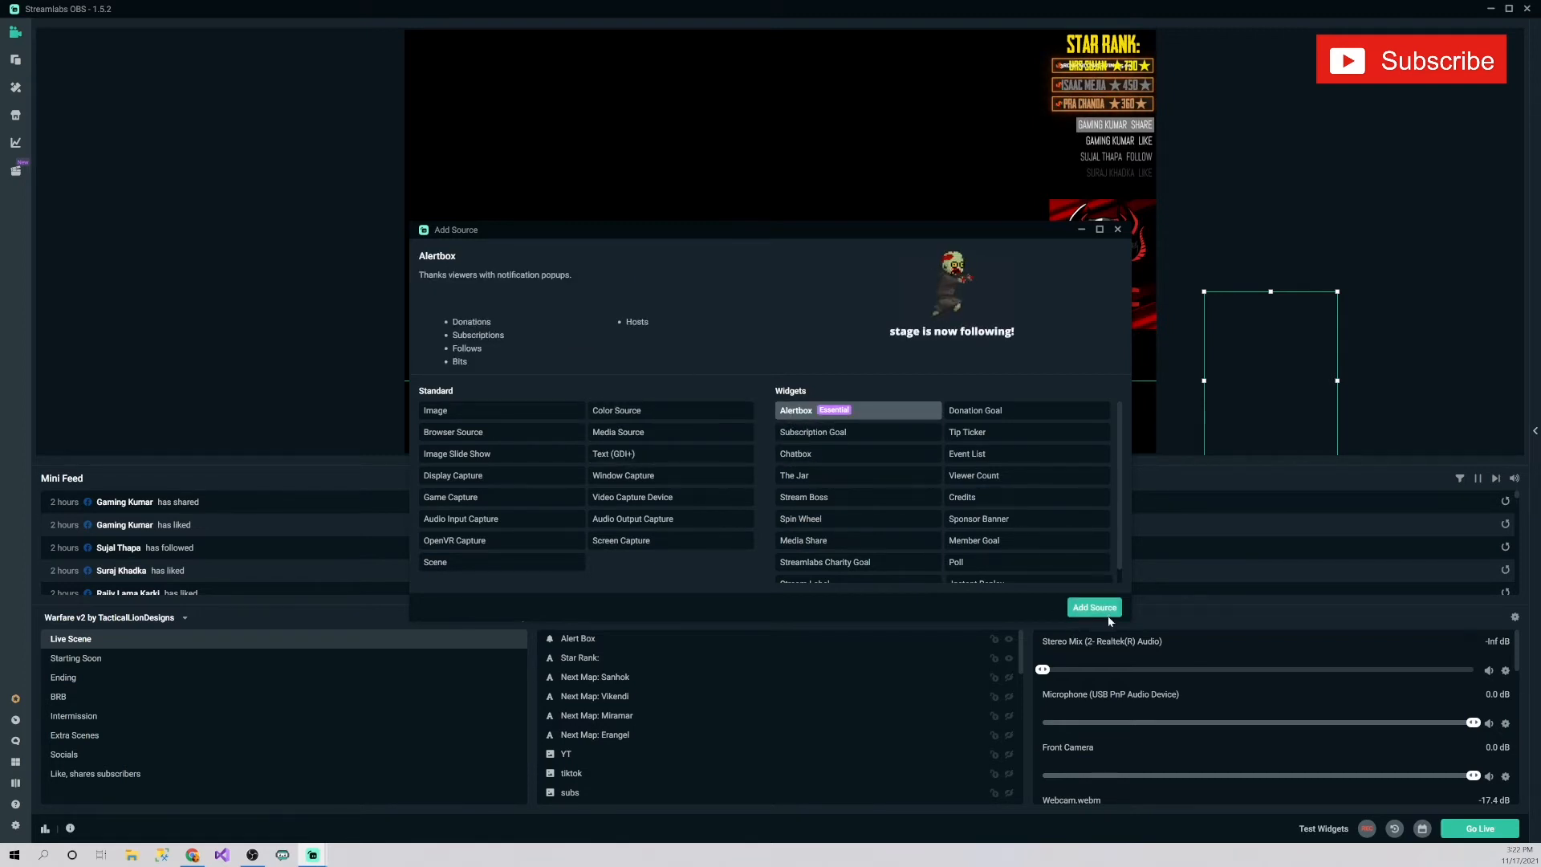
pyautogui.click(1095, 607)
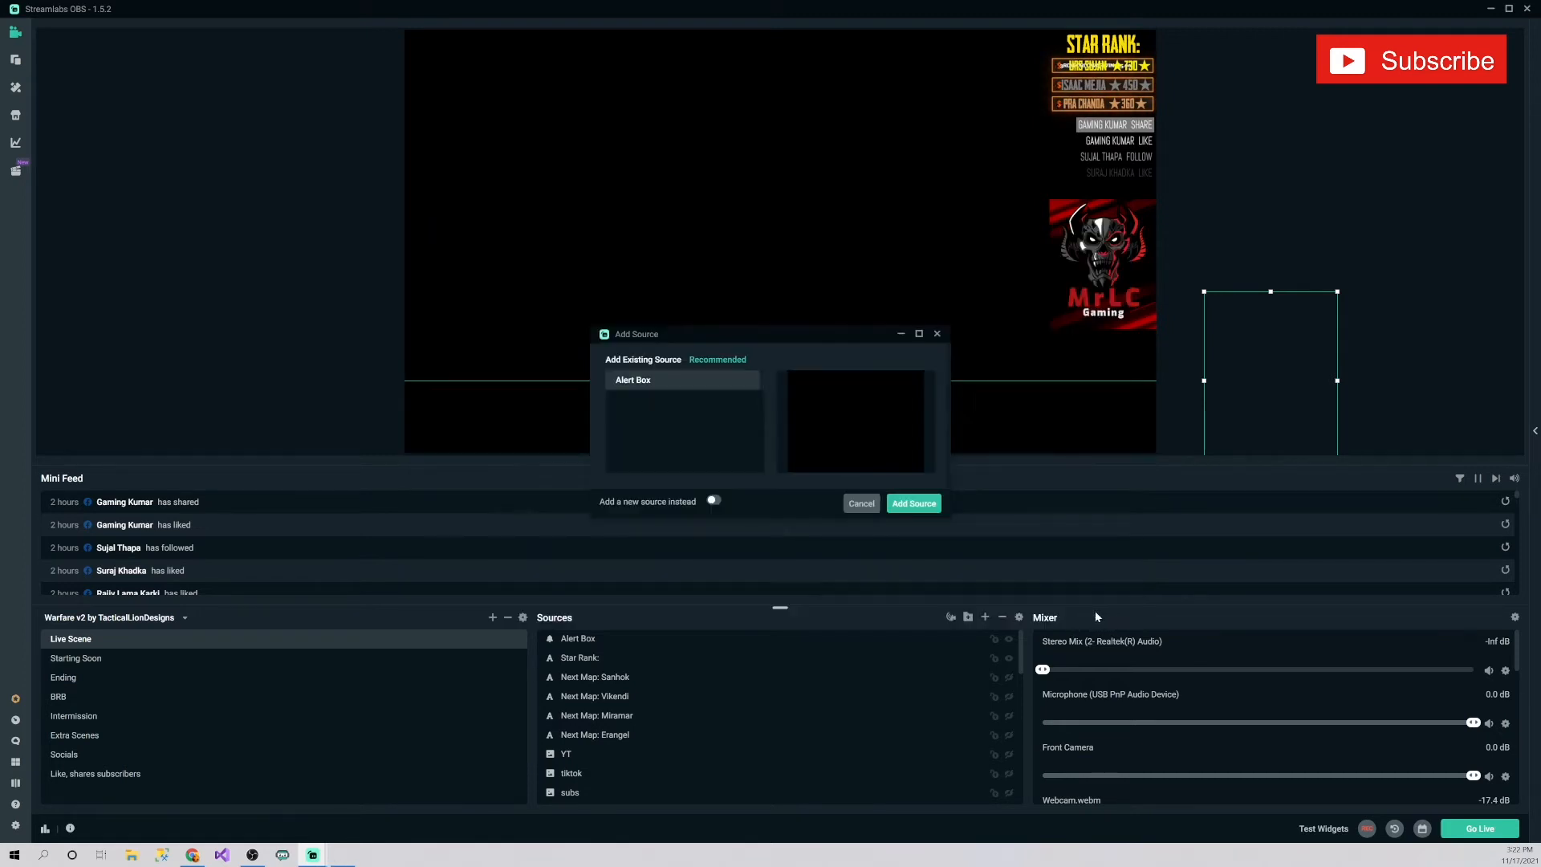
pyautogui.click(936, 507)
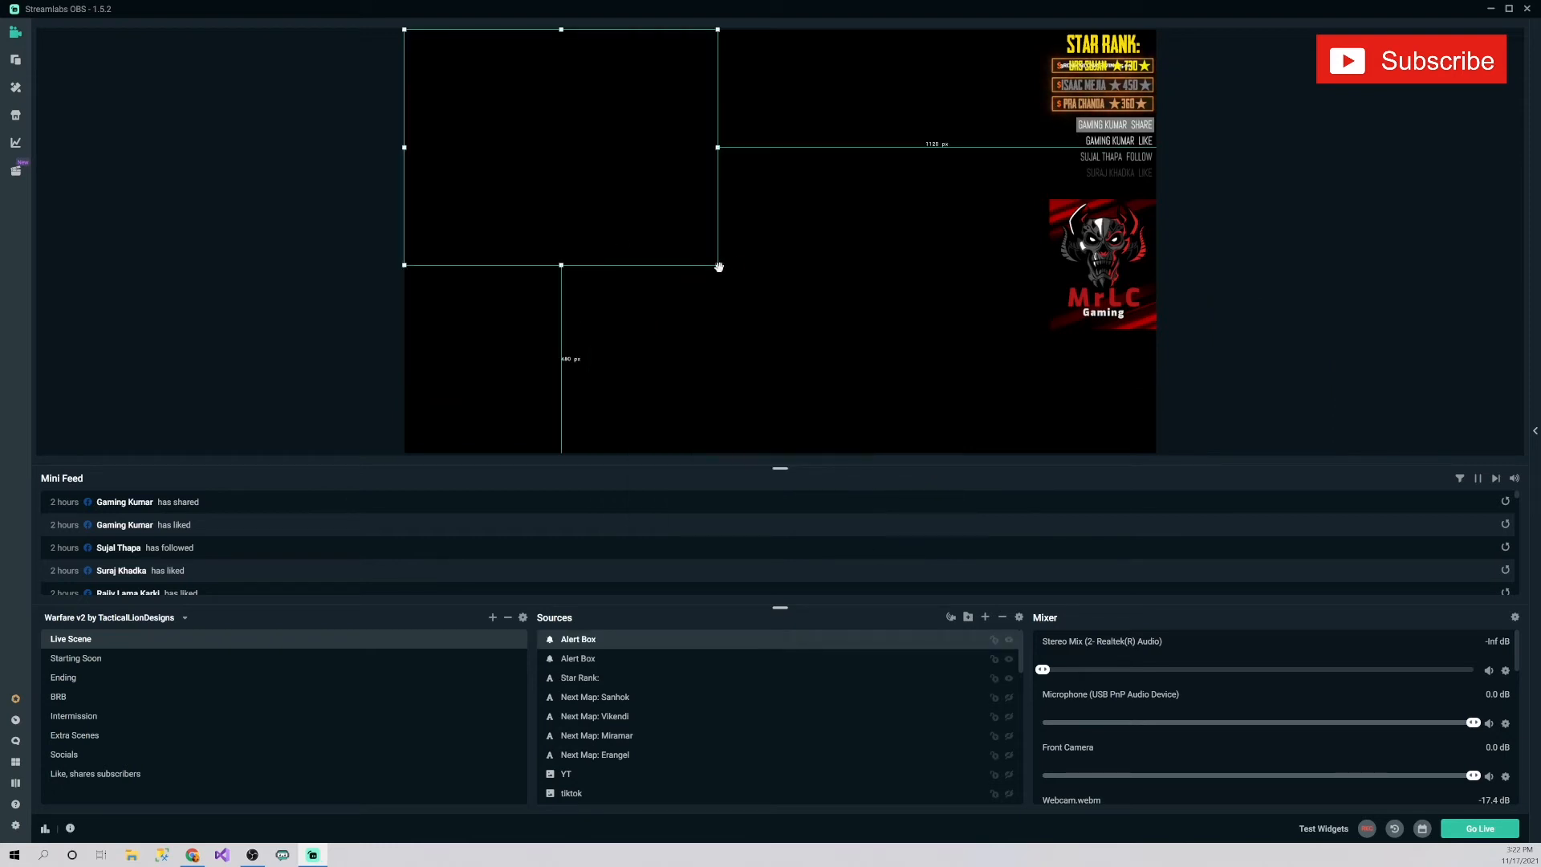
pyautogui.moveTo(719, 267); pyautogui.dragTo(643, 208)
pyautogui.moveTo(526, 133); pyautogui.dragTo(758, 149)
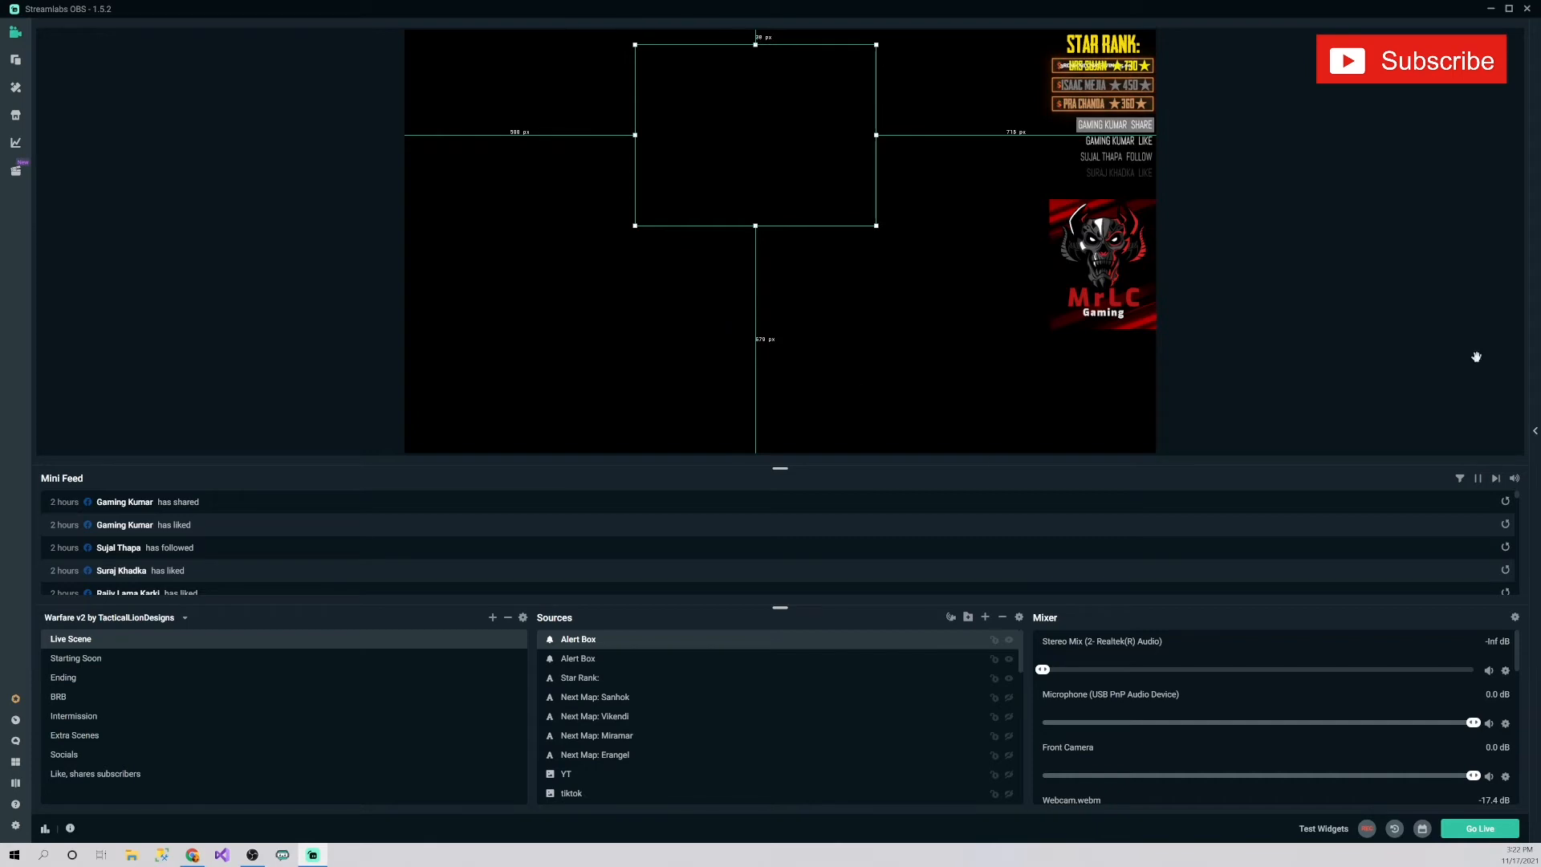
pyautogui.click(1316, 401)
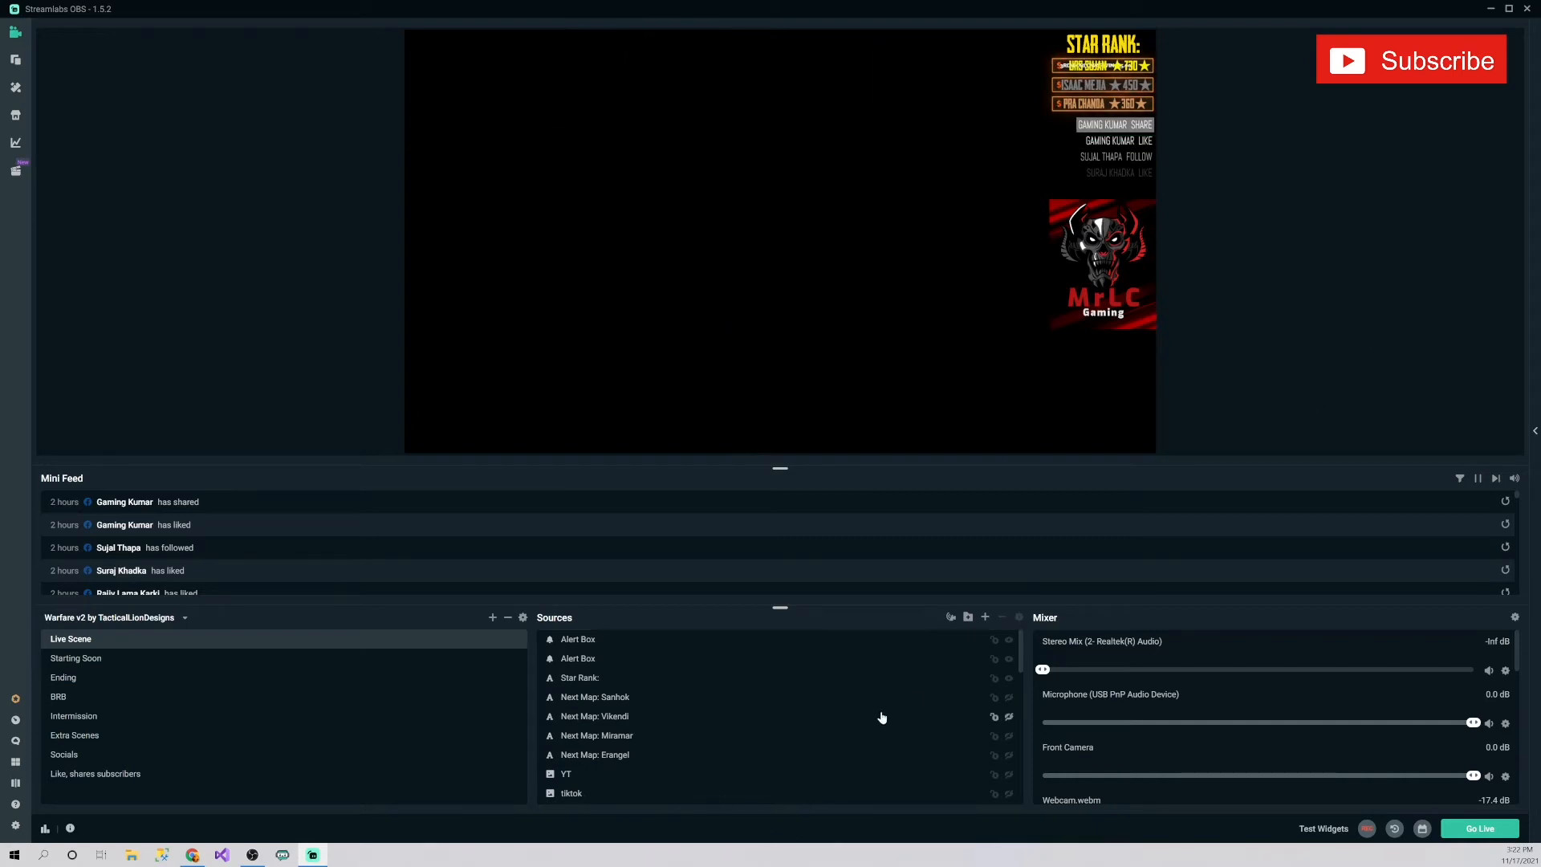
# Add the existing Event List widget to Live Scene, then shrink it and place it below the channel logo.
pyautogui.click(985, 617)
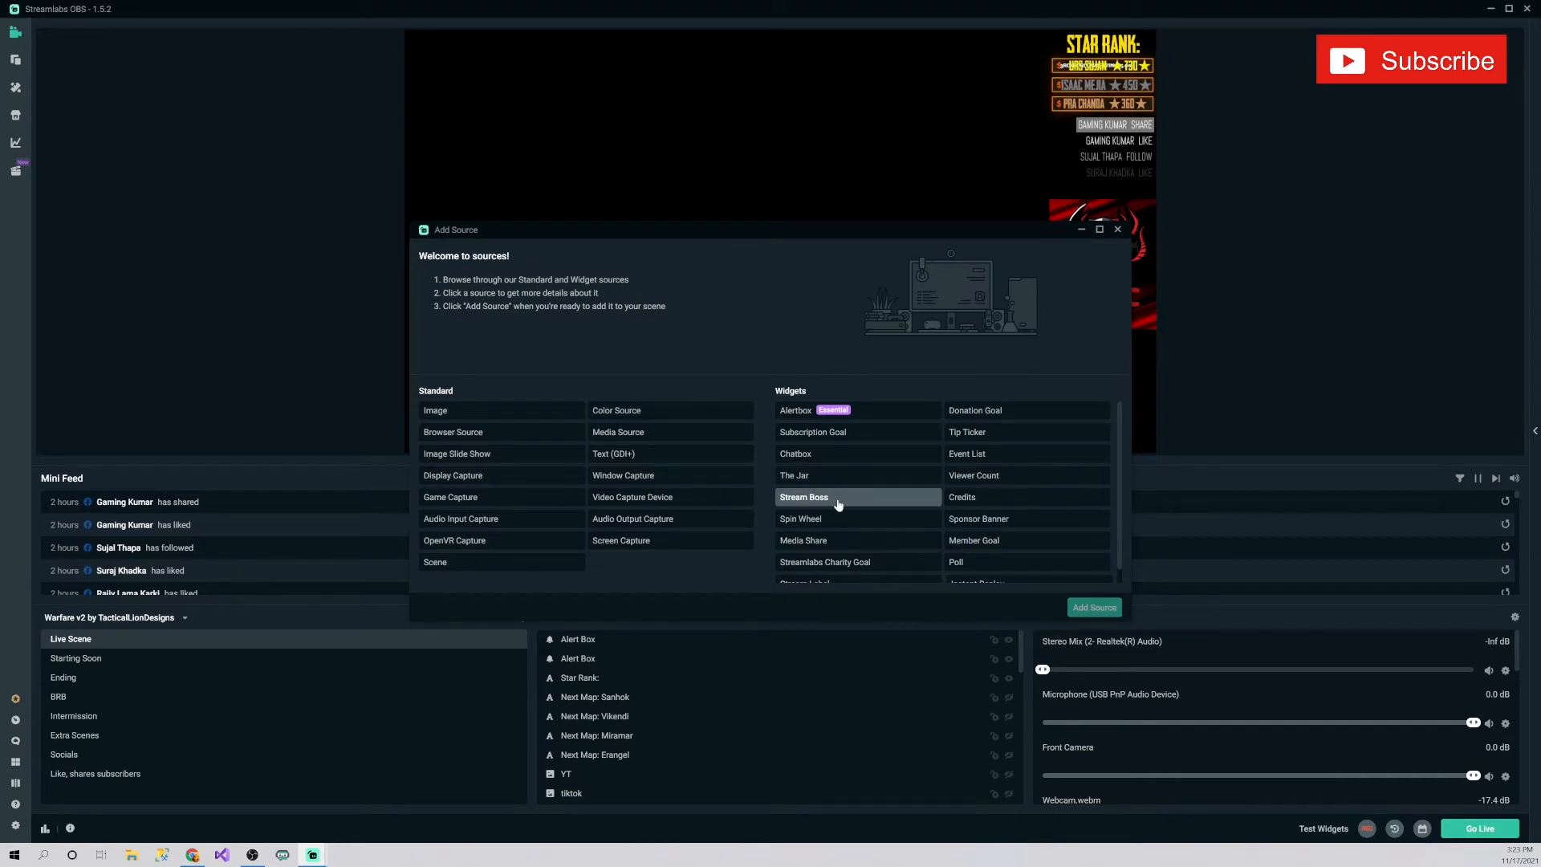
pyautogui.click(974, 454)
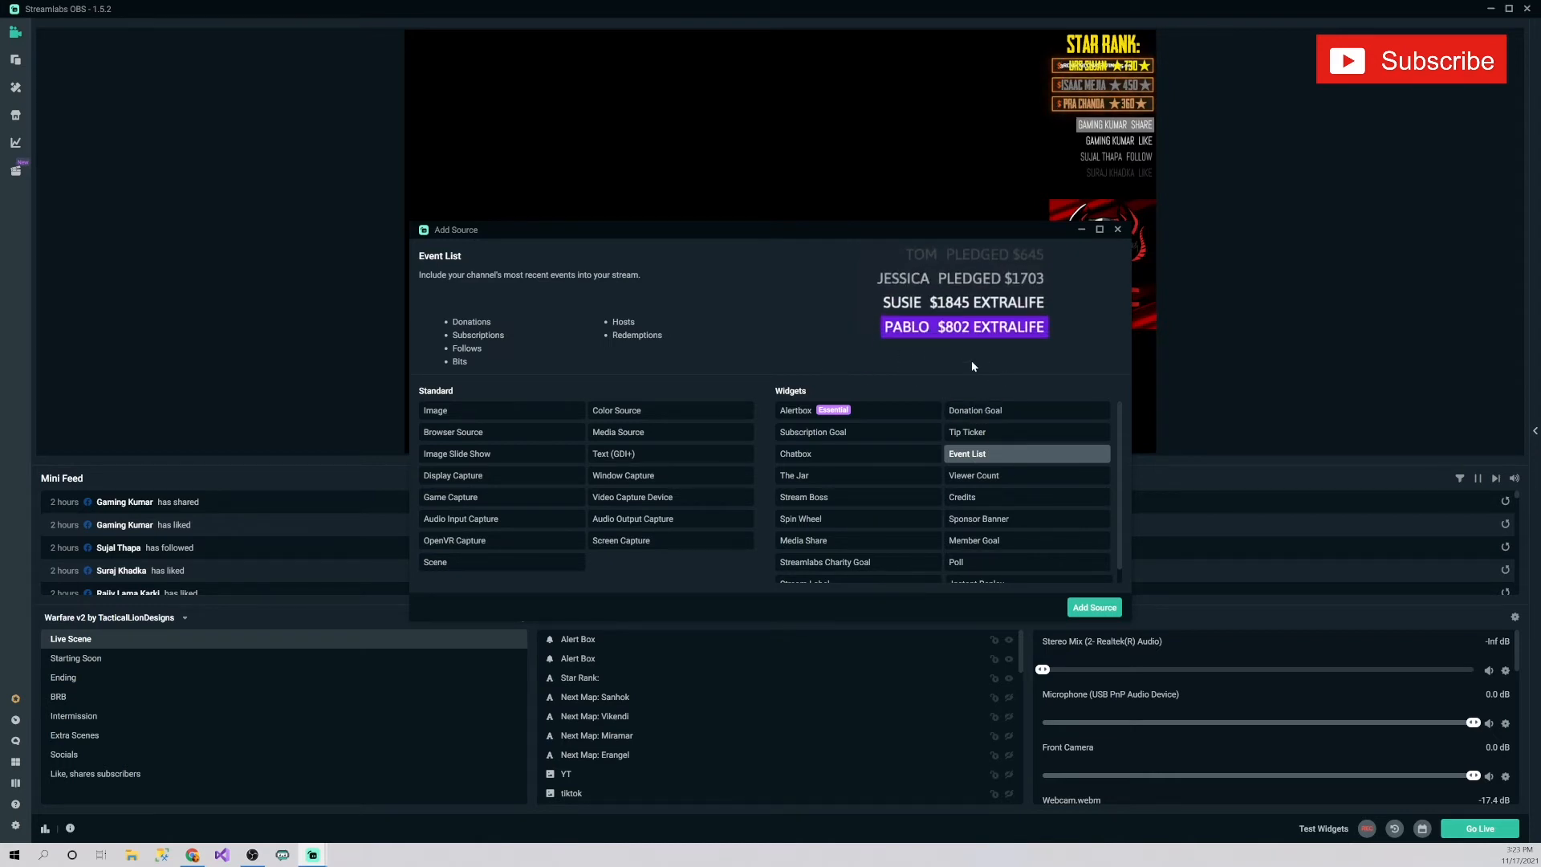
pyautogui.click(1090, 612)
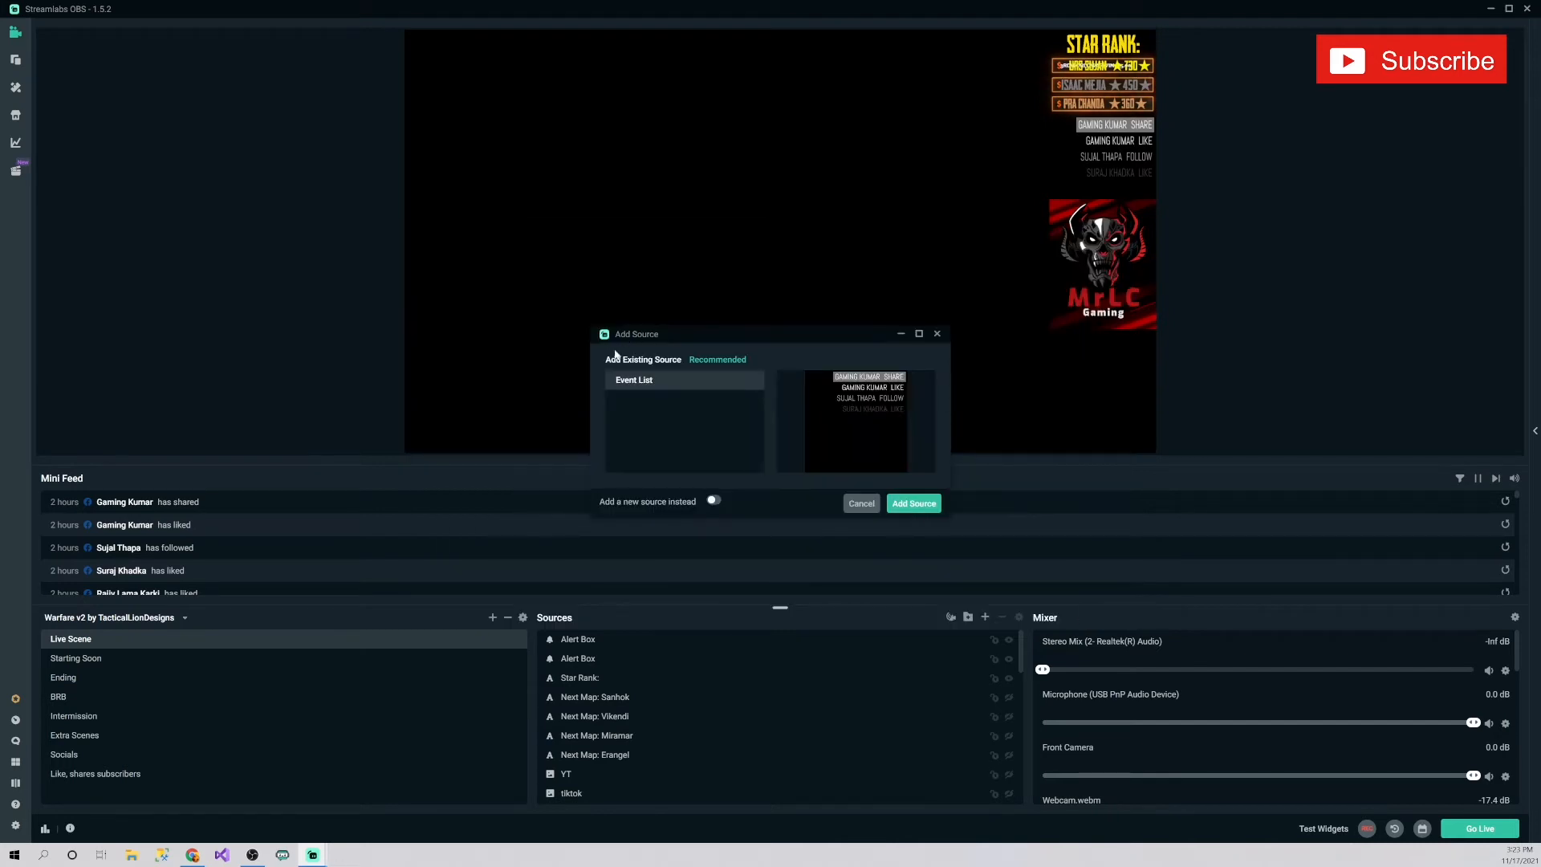
pyautogui.click(927, 503)
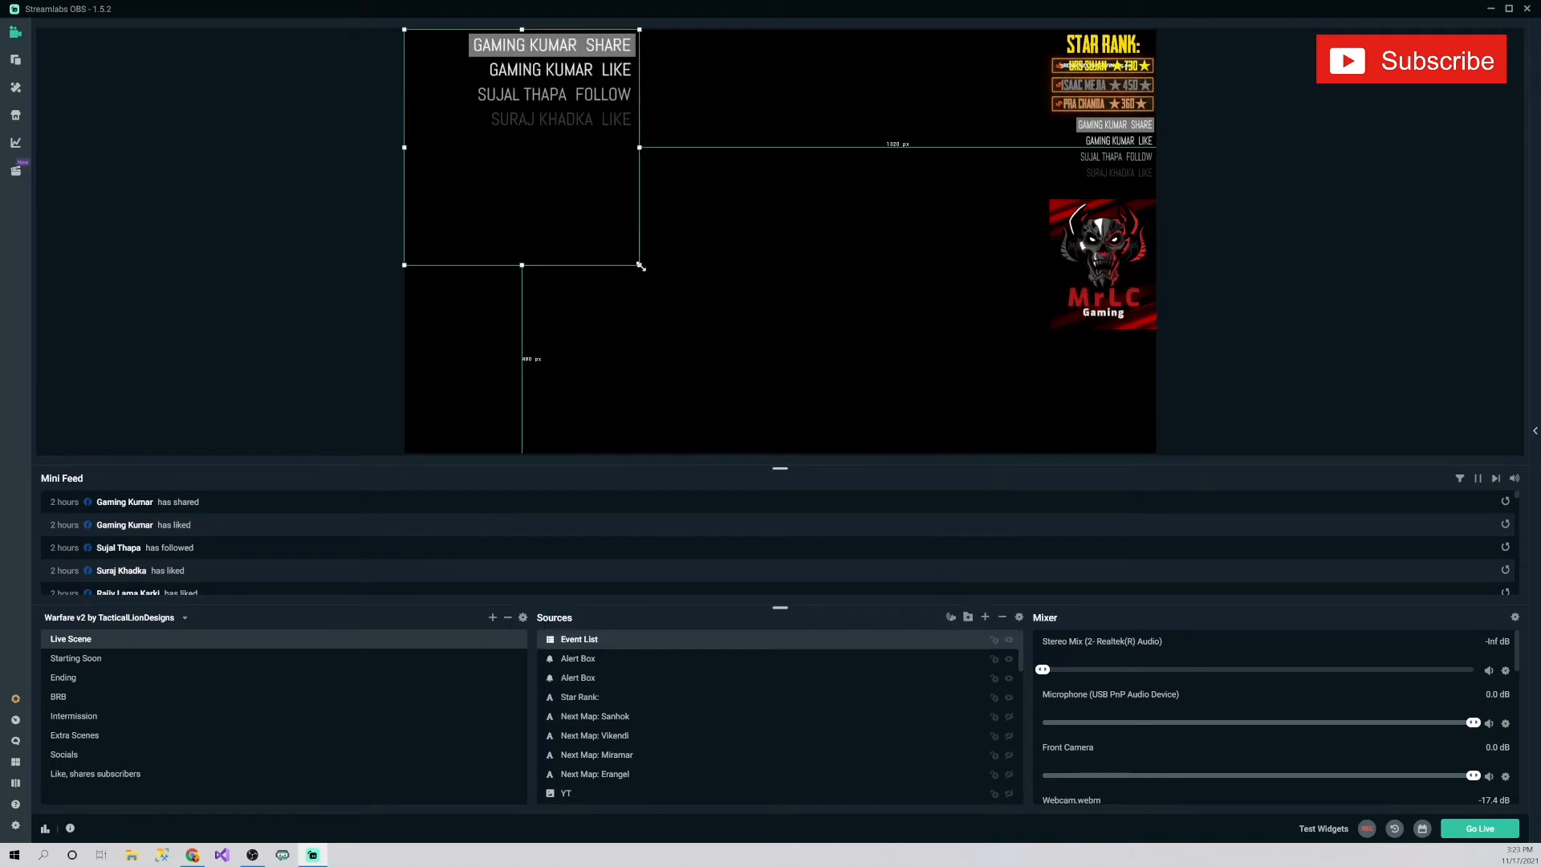
pyautogui.moveTo(640, 264); pyautogui.dragTo(1121, 370)
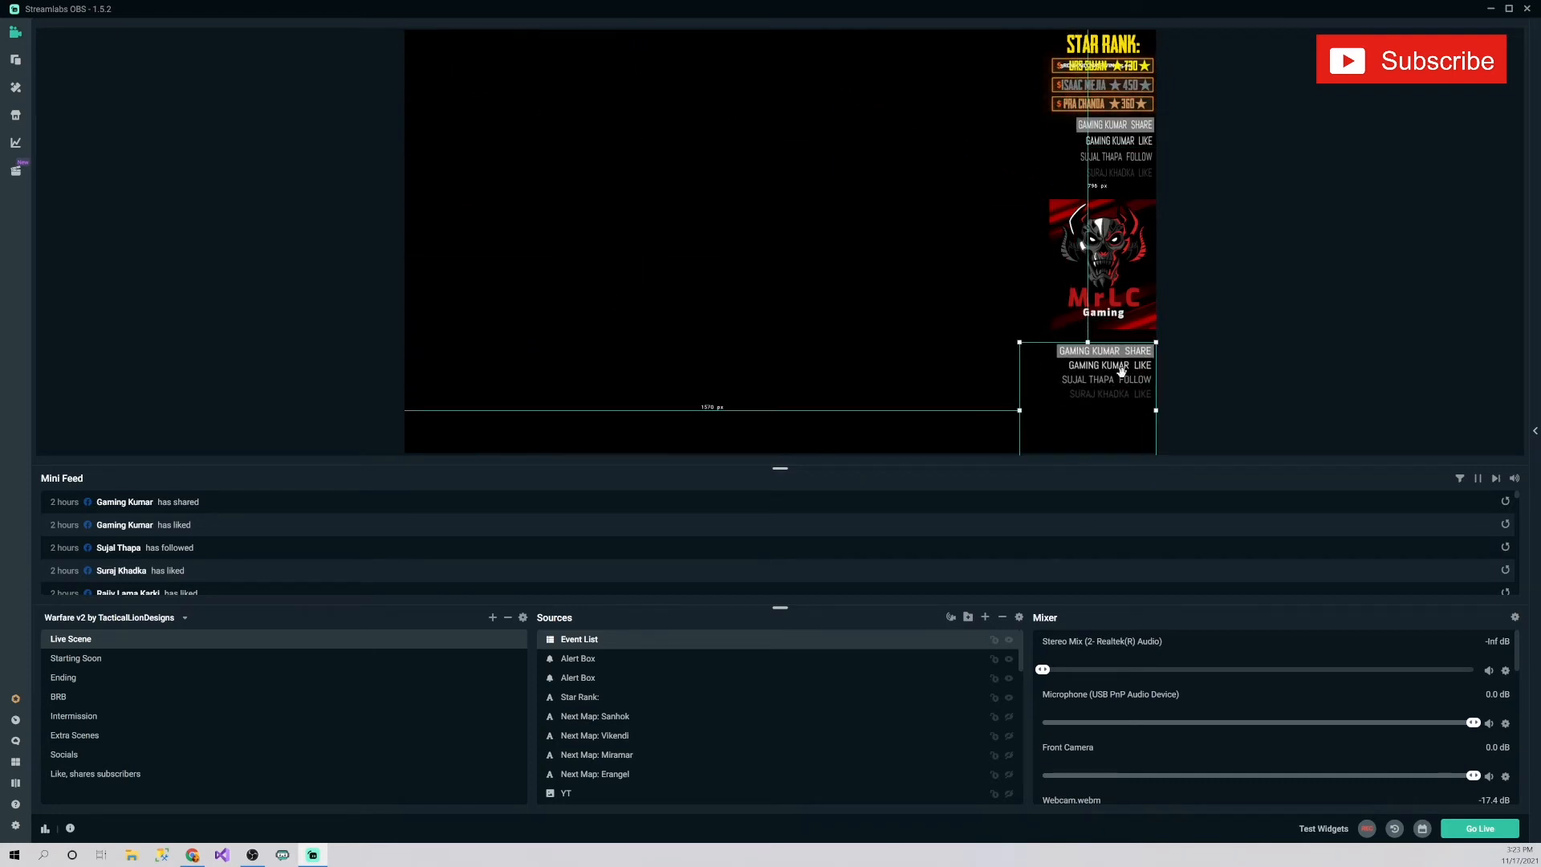
pyautogui.click(1098, 398)
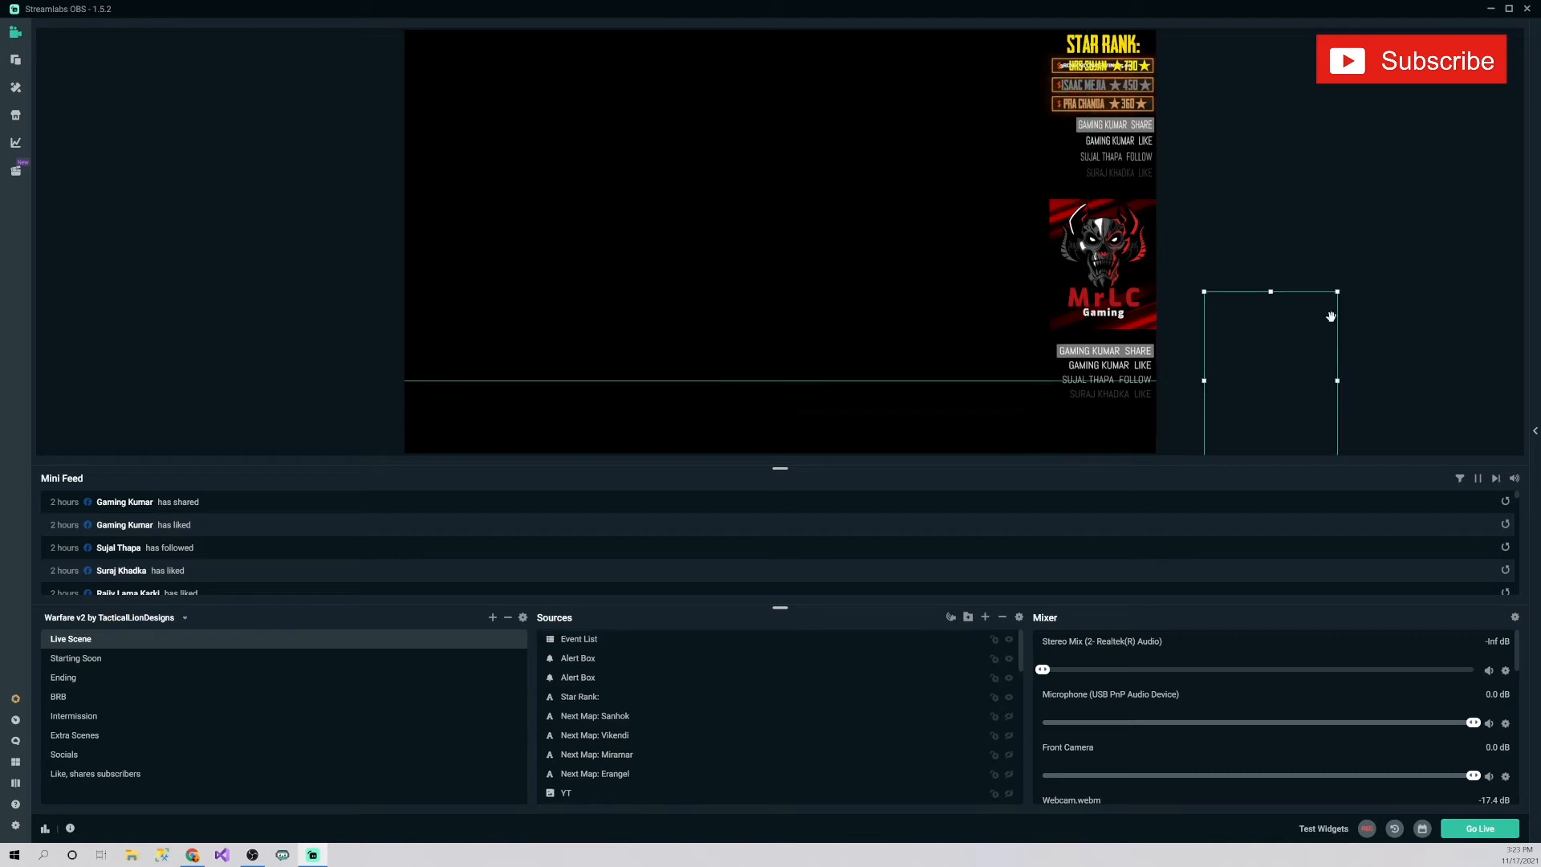
pyautogui.click(1108, 386)
pyautogui.click(1245, 244)
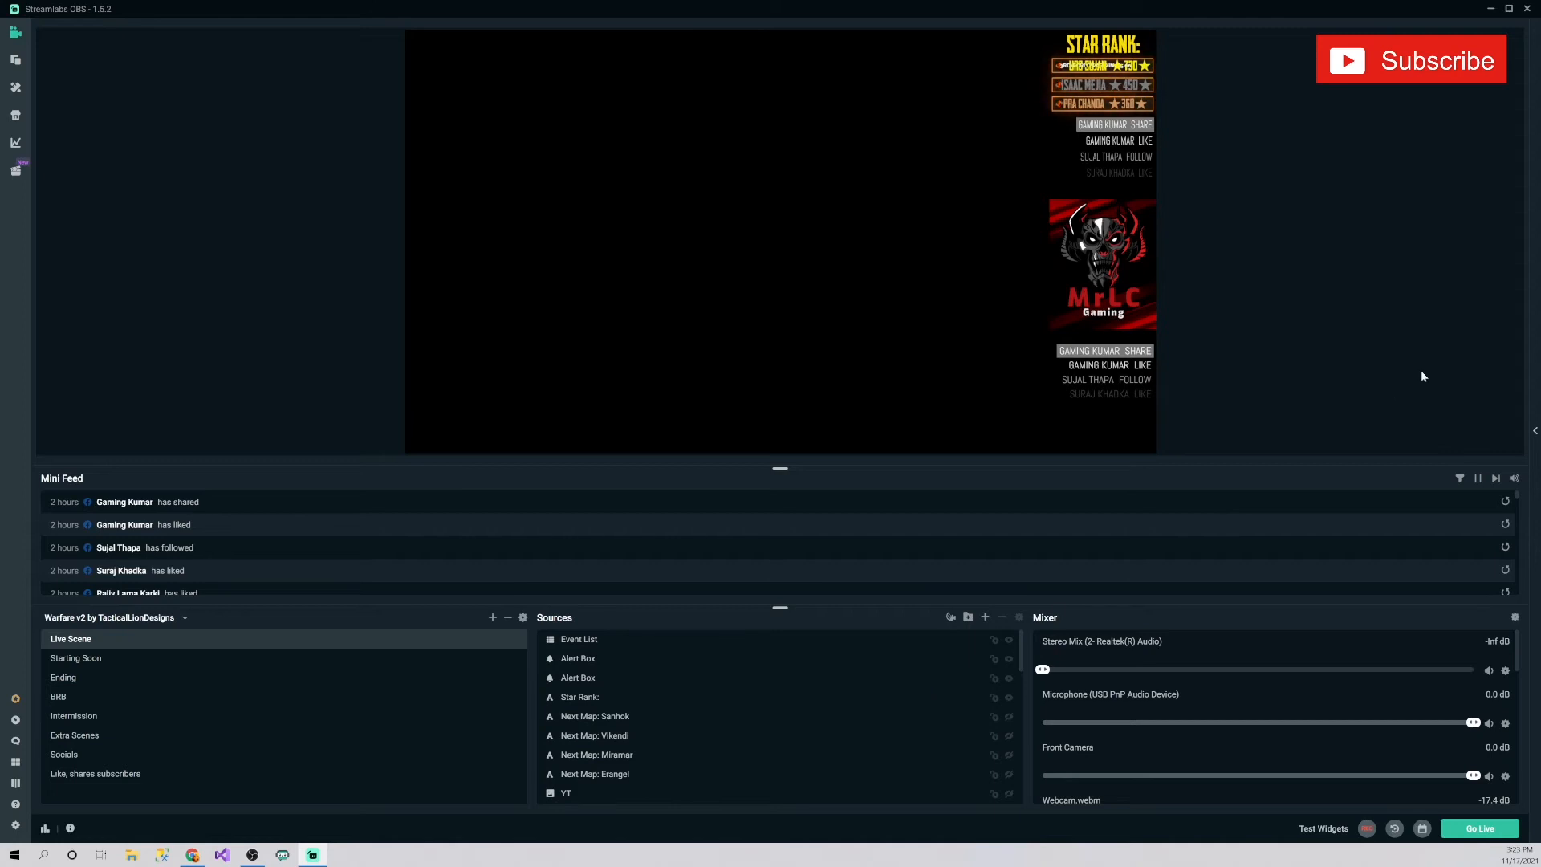
pyautogui.click(1259, 422)
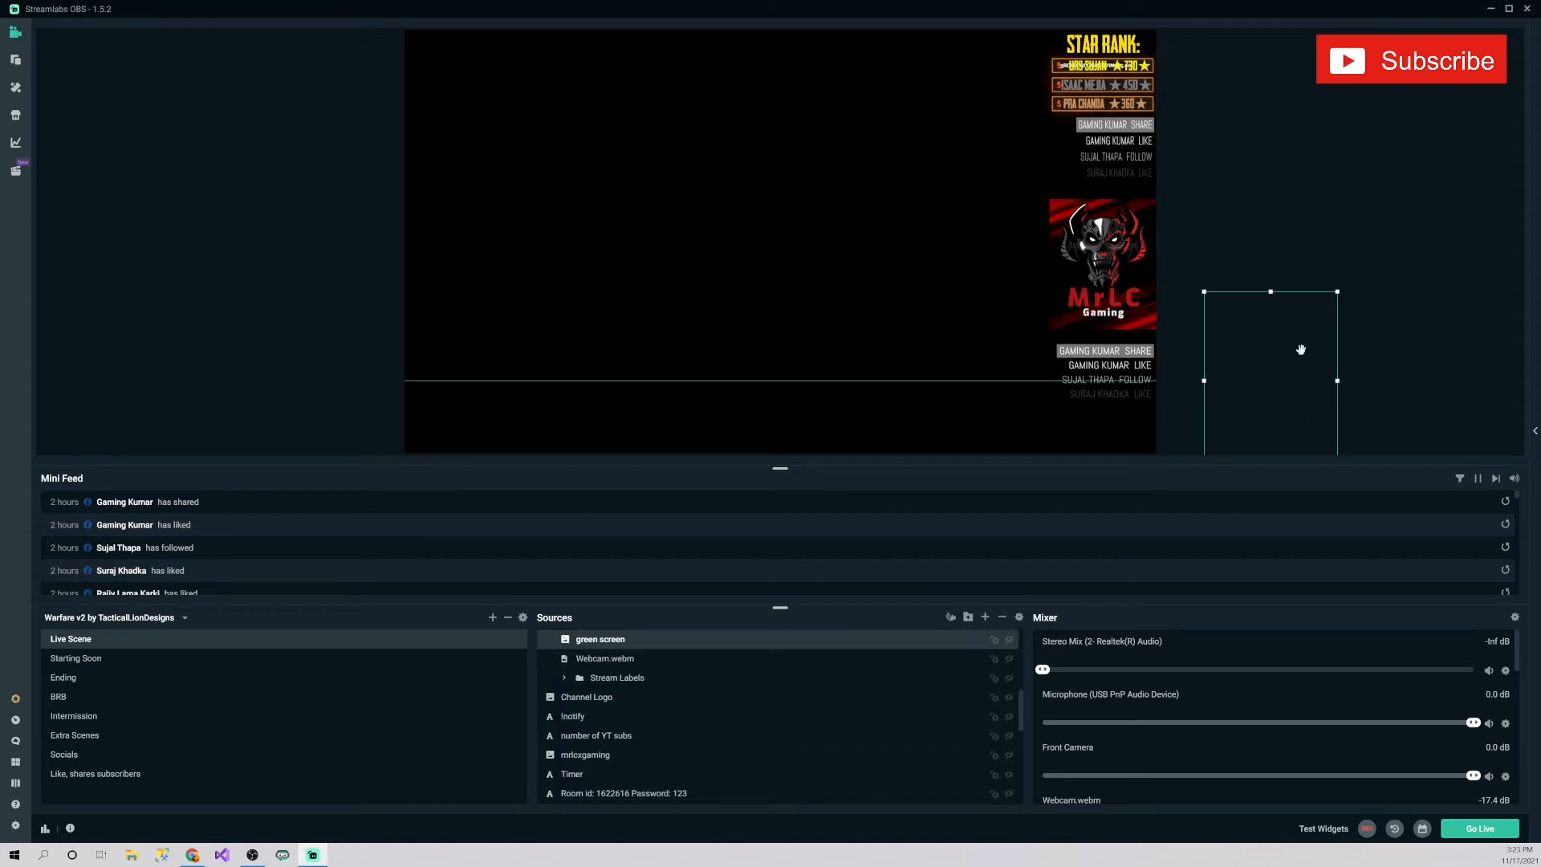
pyautogui.click(1337, 154)
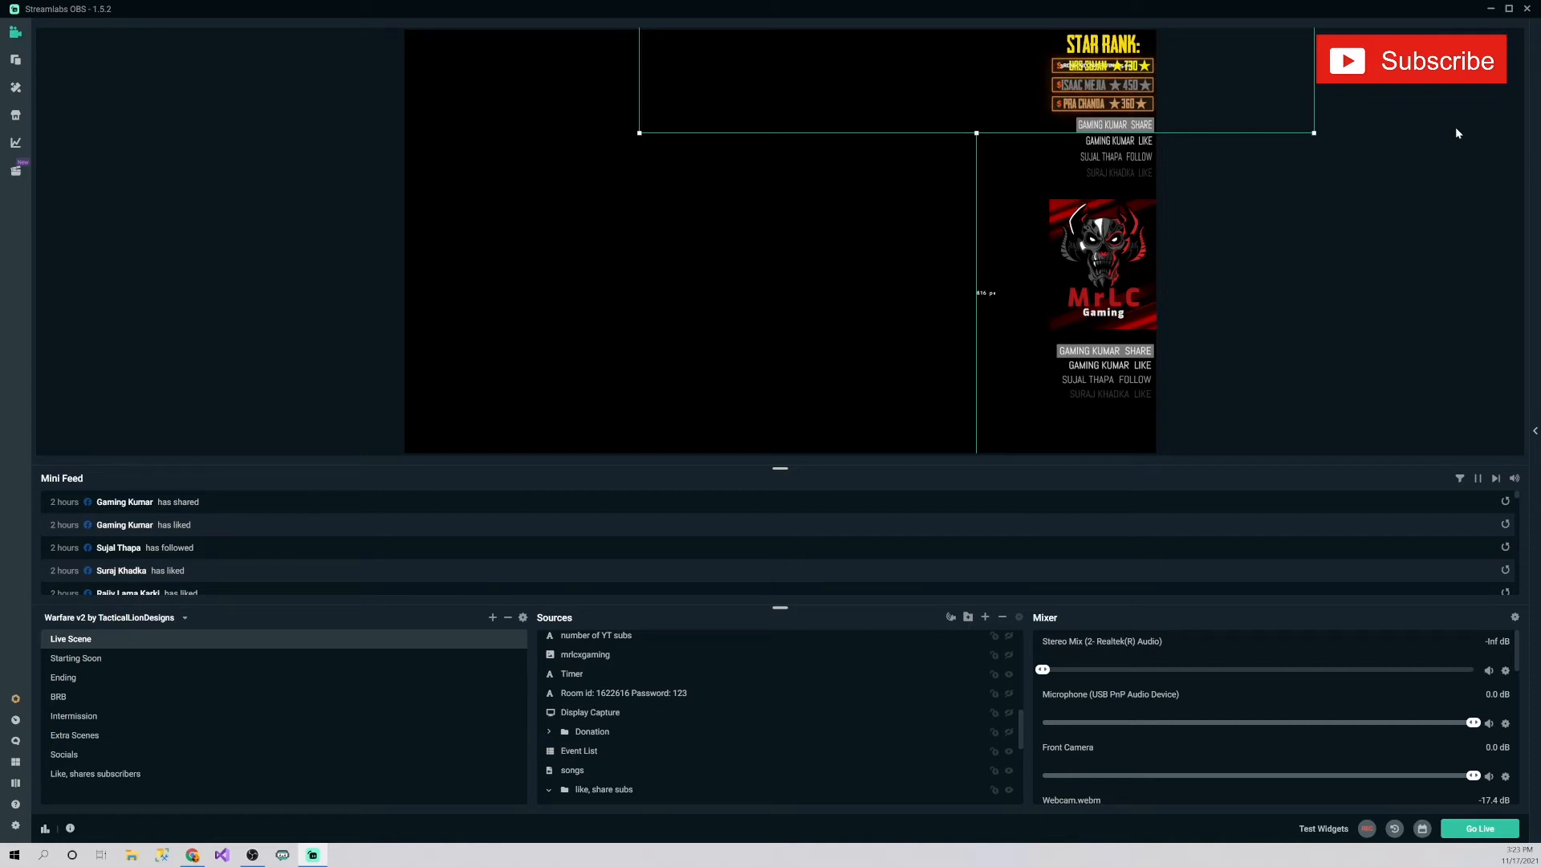
# Review the stream destinations in the settings and set the streaming video bitrate to 5500 in the output settings.
pyautogui.click(15, 825)
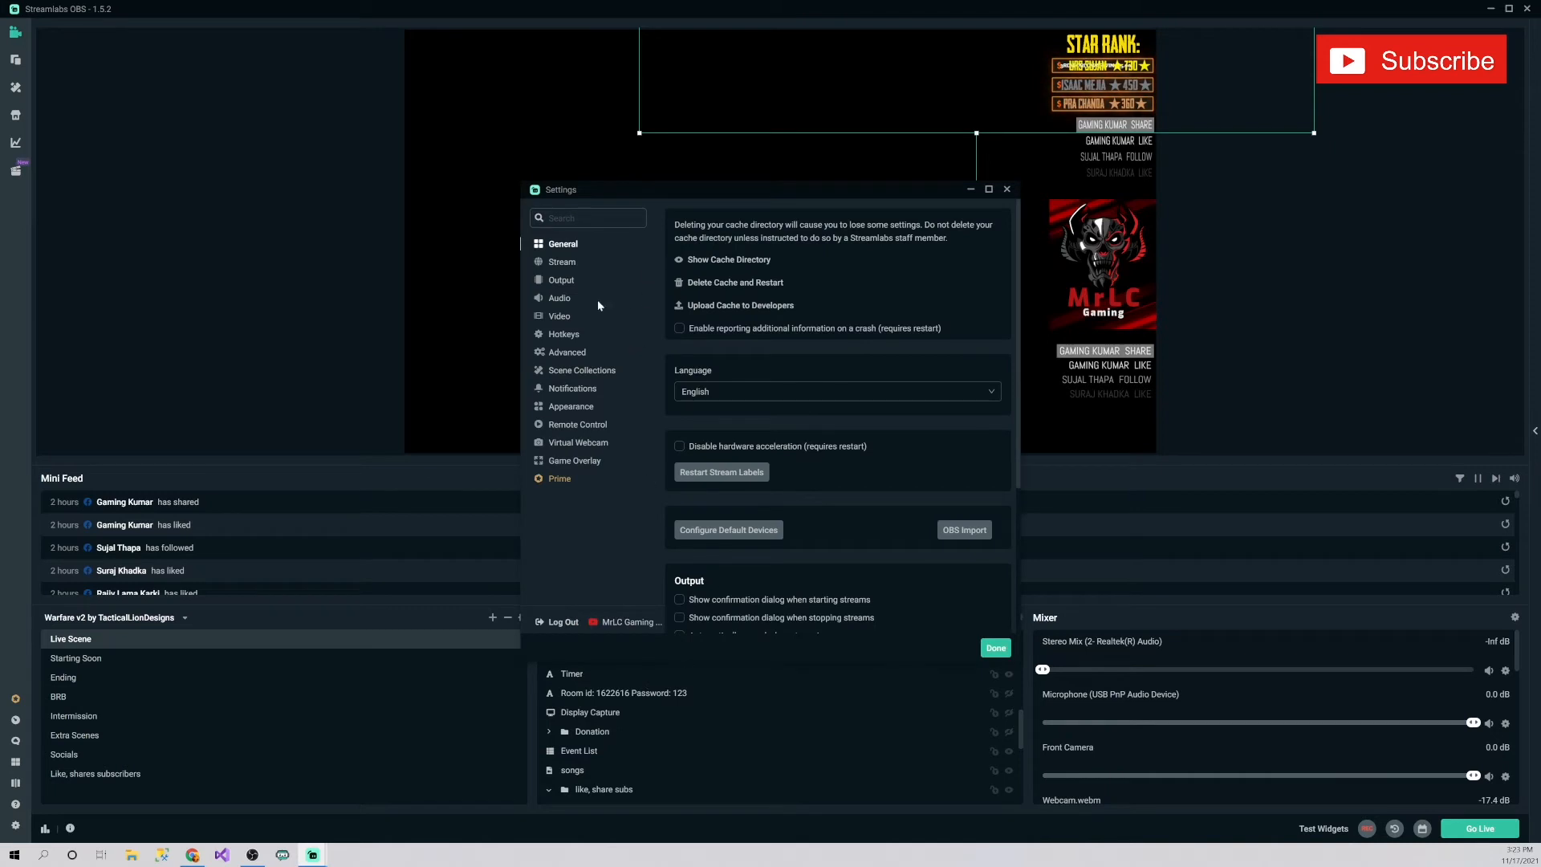
pyautogui.click(563, 264)
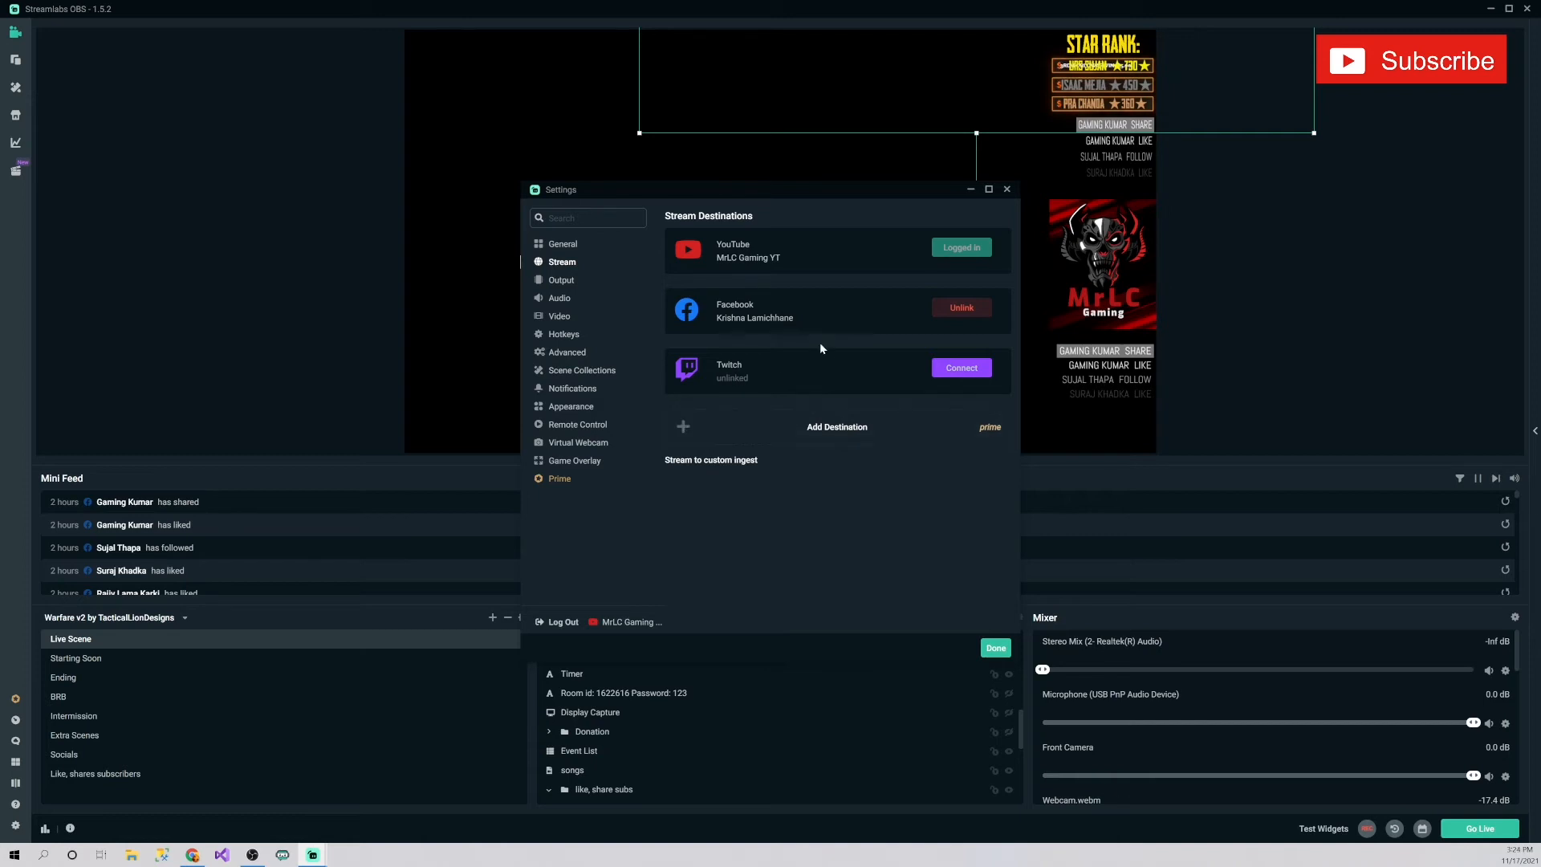
pyautogui.click(561, 280)
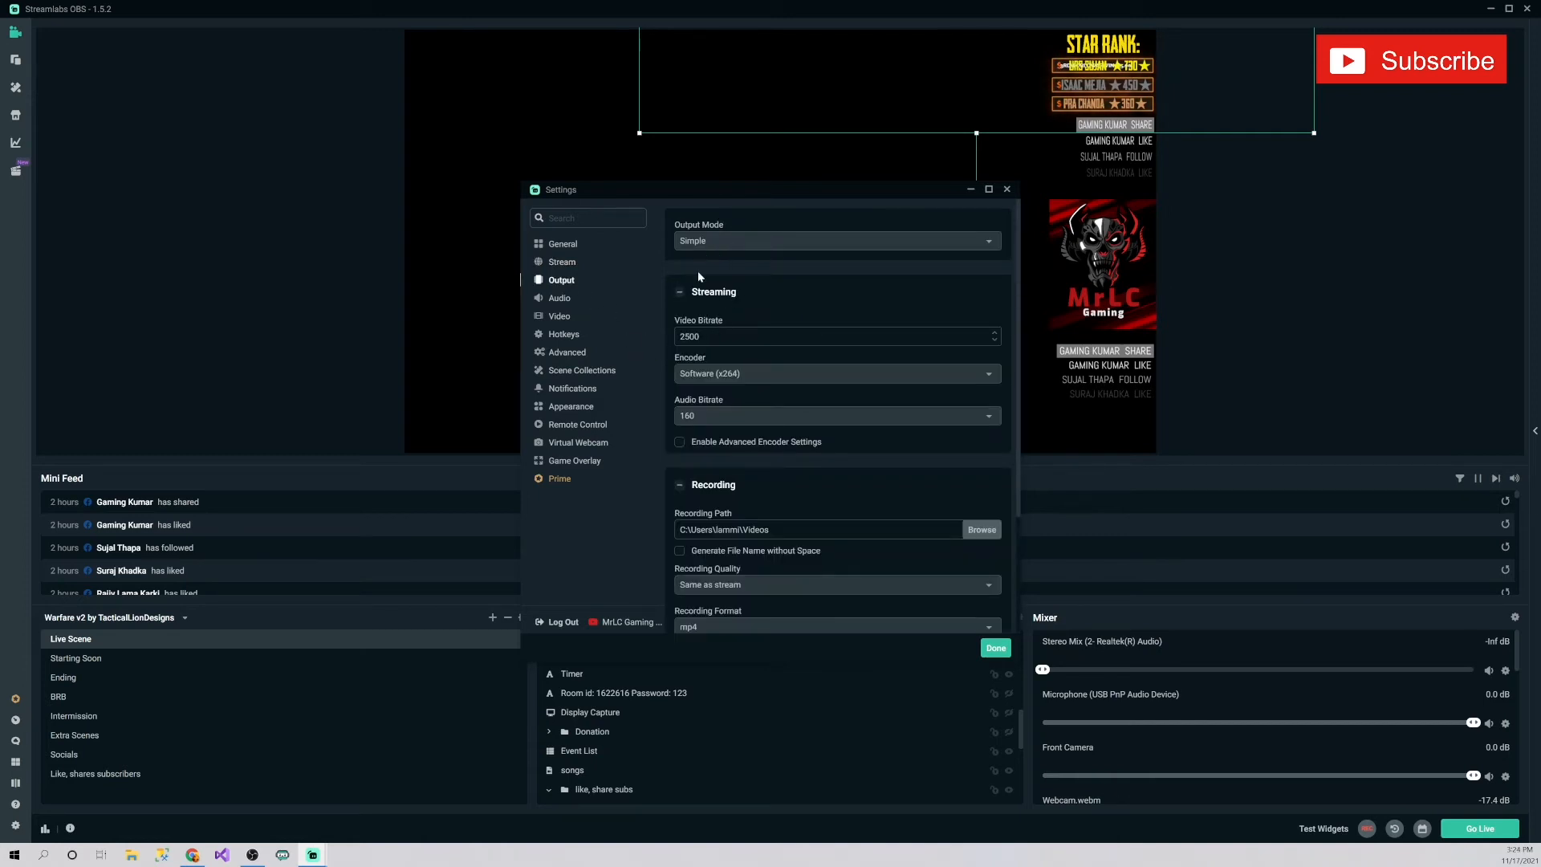
pyautogui.click(691, 342)
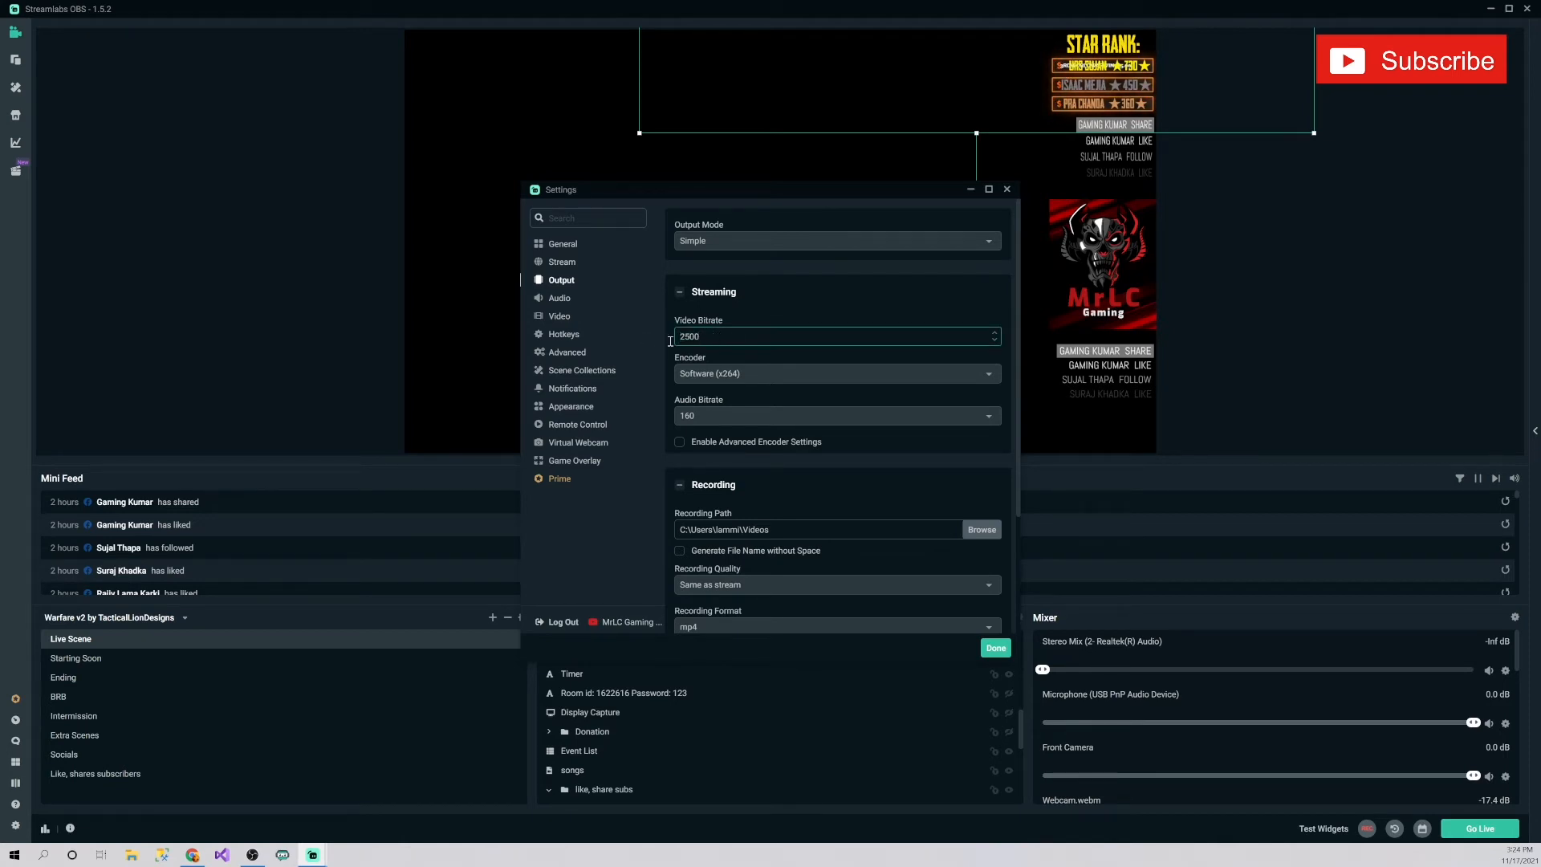
pyautogui.moveTo(718, 337); pyautogui.dragTo(646, 340)
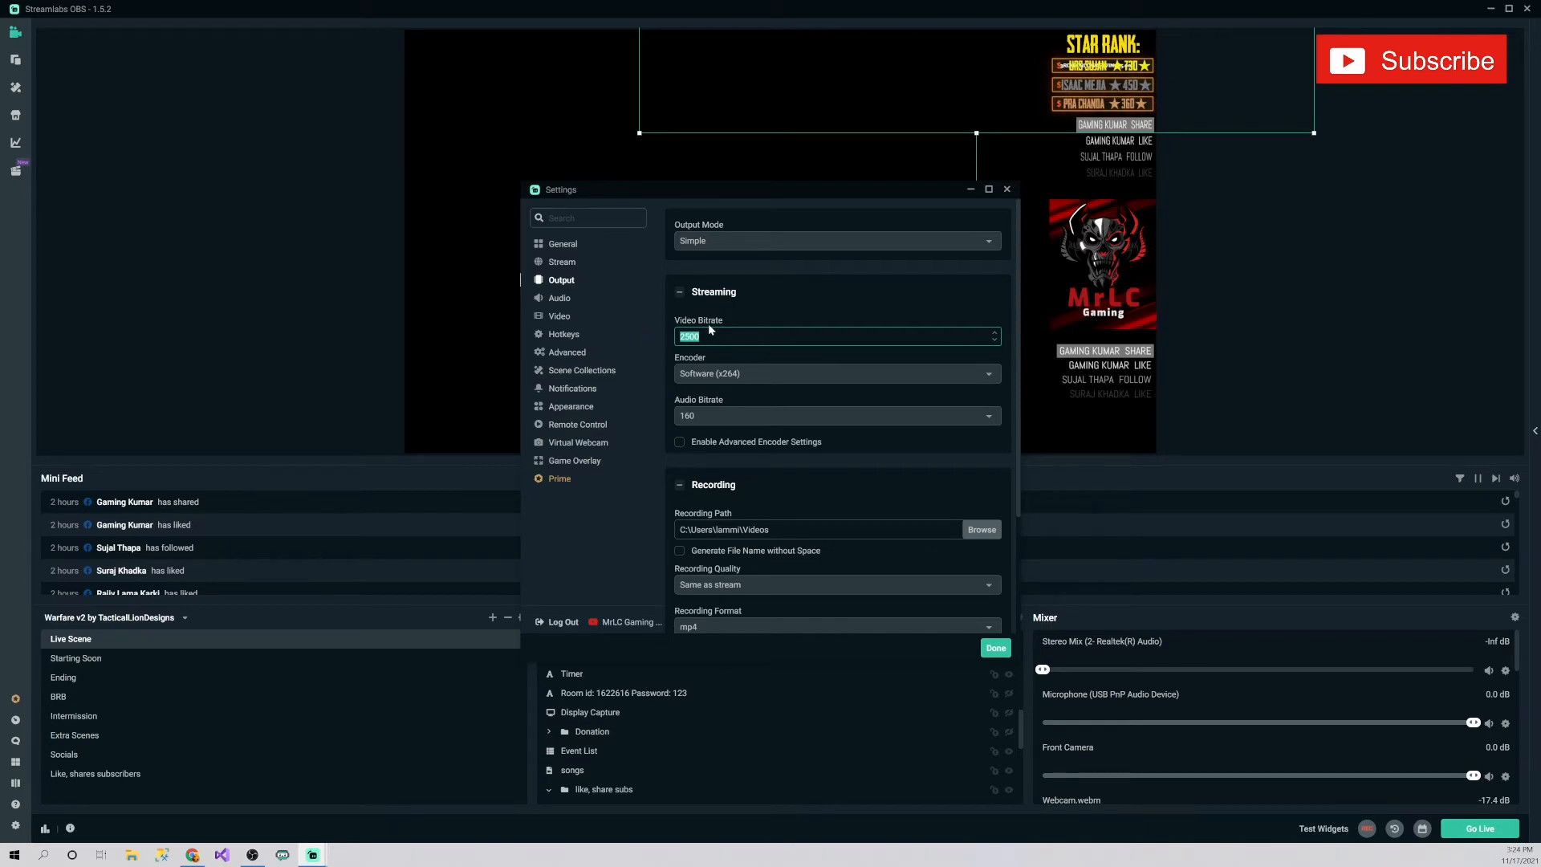
pyautogui.write('5500')
# Try Hardware (NVENC) (new) as the streaming encoder, then set the encoder back to Software (x264).
pyautogui.click(732, 373)
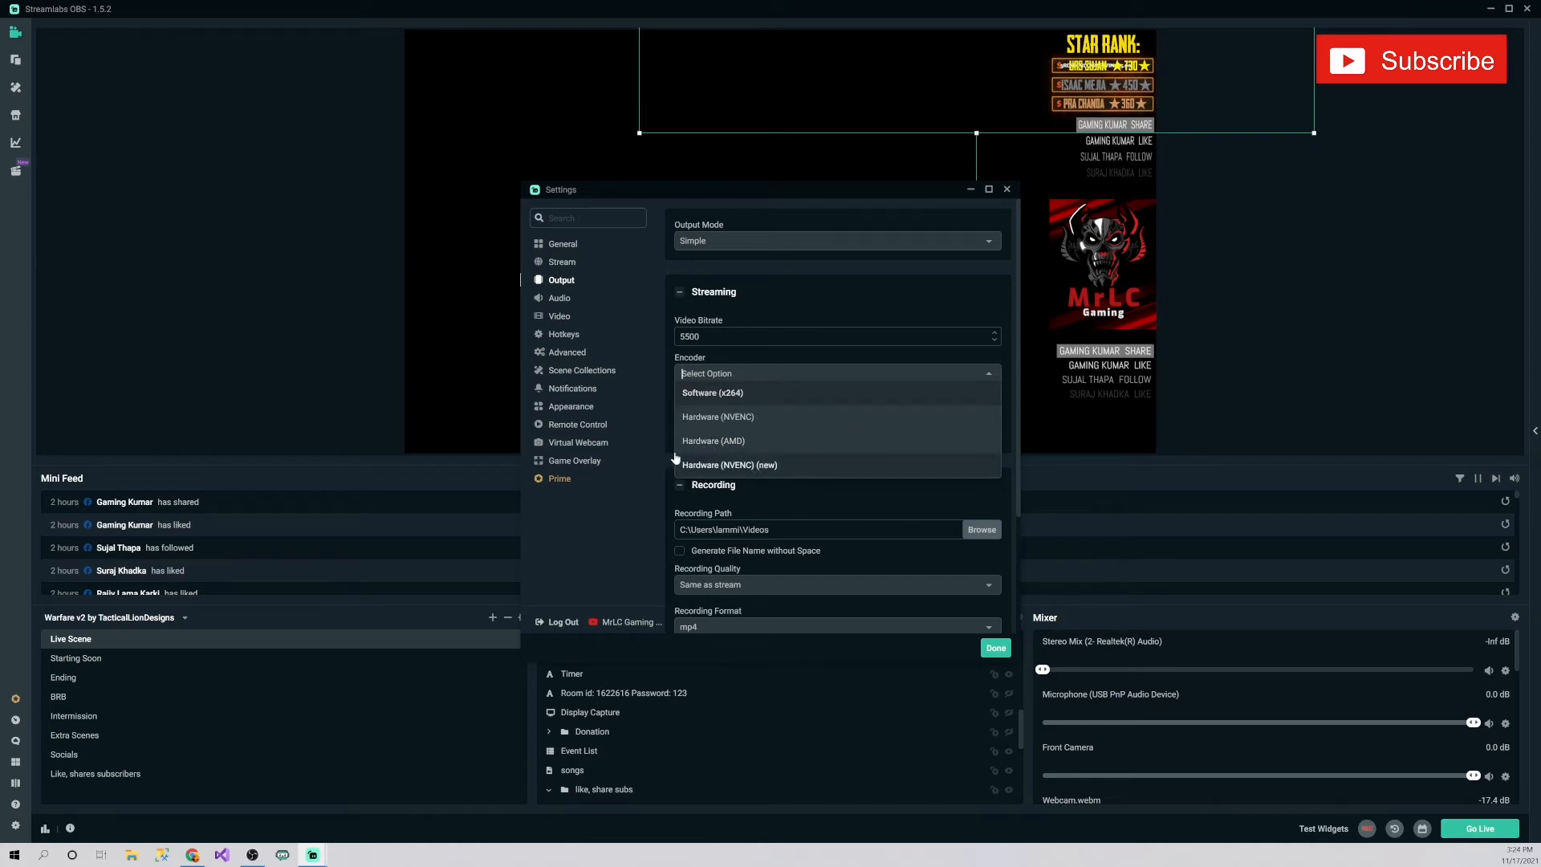
pyautogui.click(767, 466)
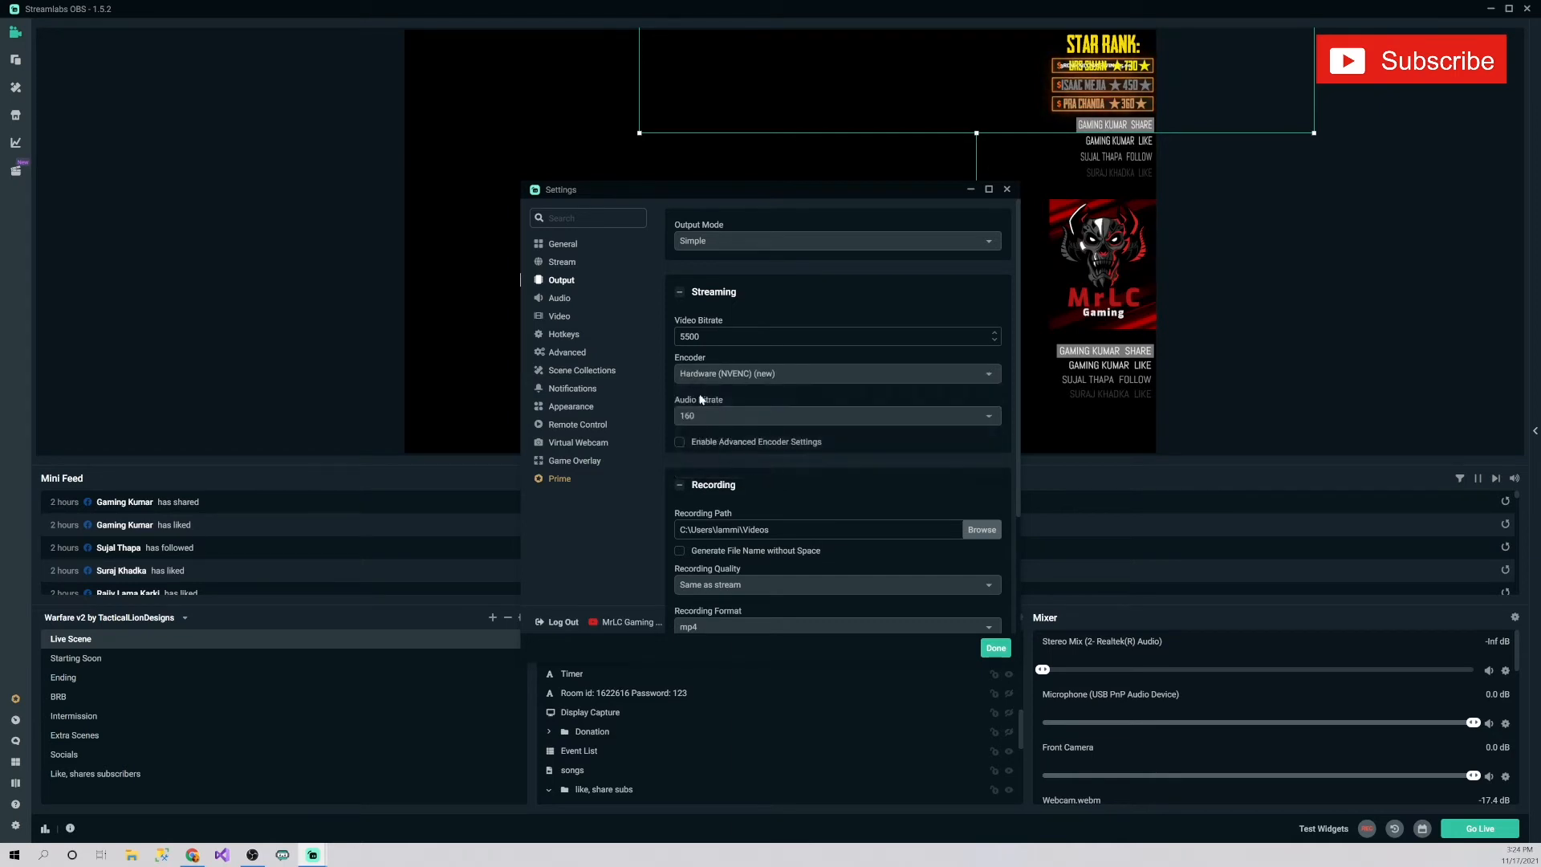
pyautogui.click(821, 379)
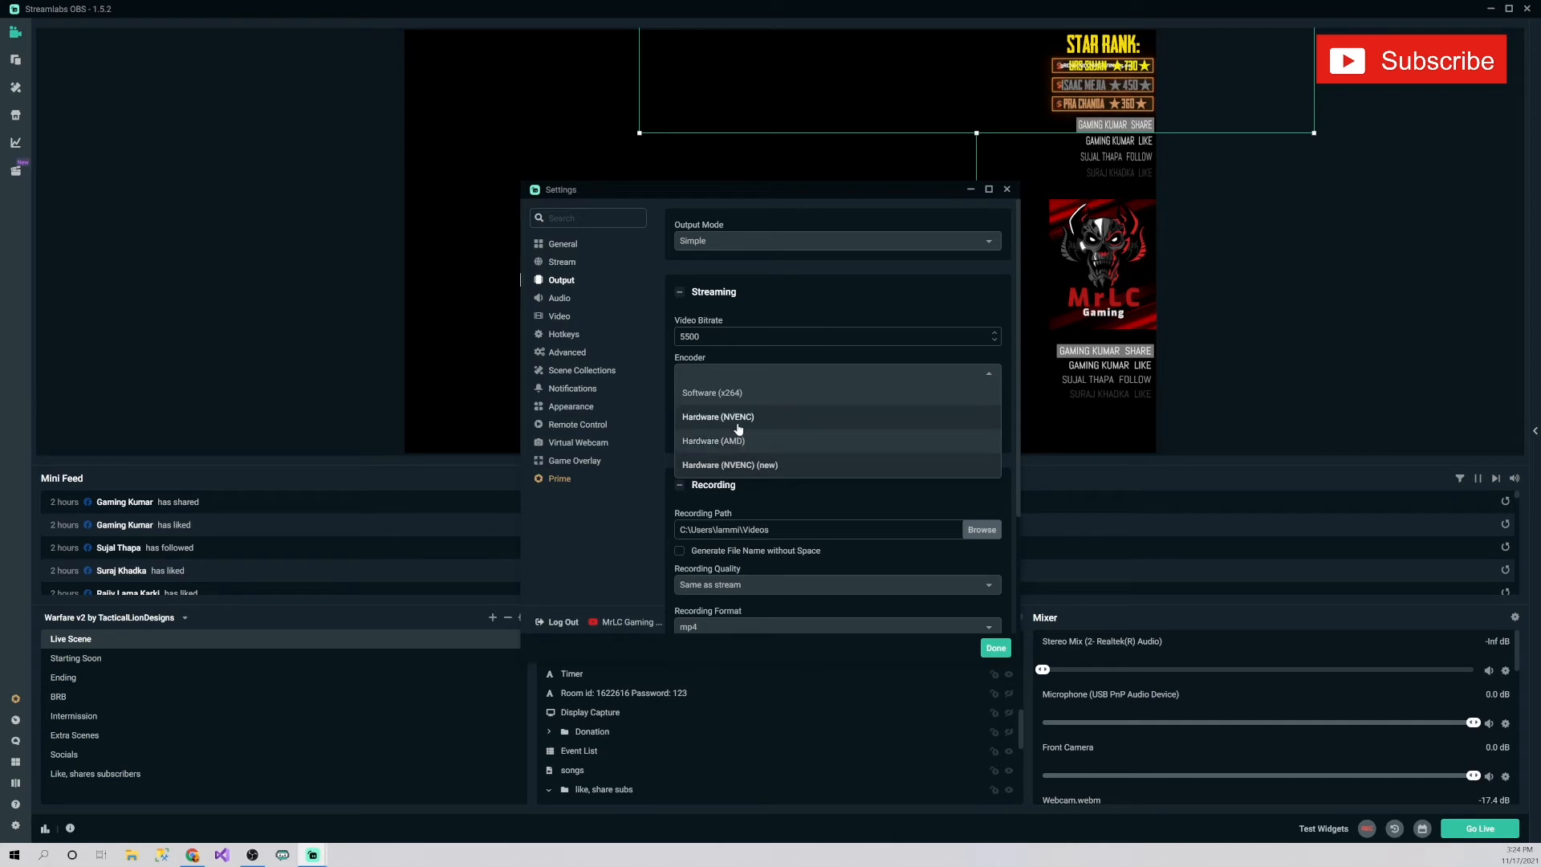
pyautogui.click(737, 394)
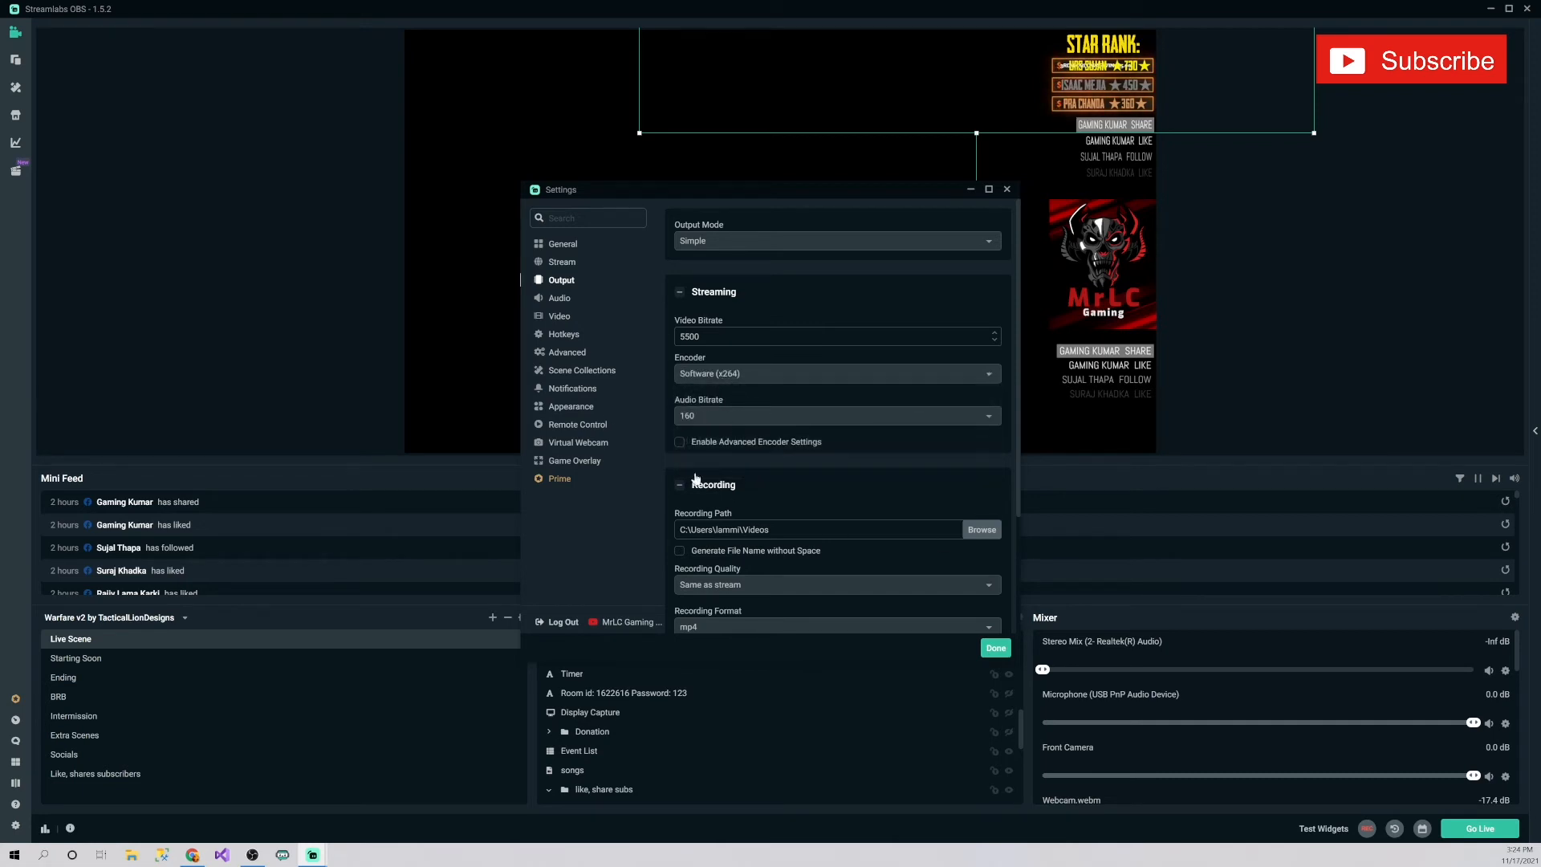
pyautogui.scroll(-1, 704, 450)
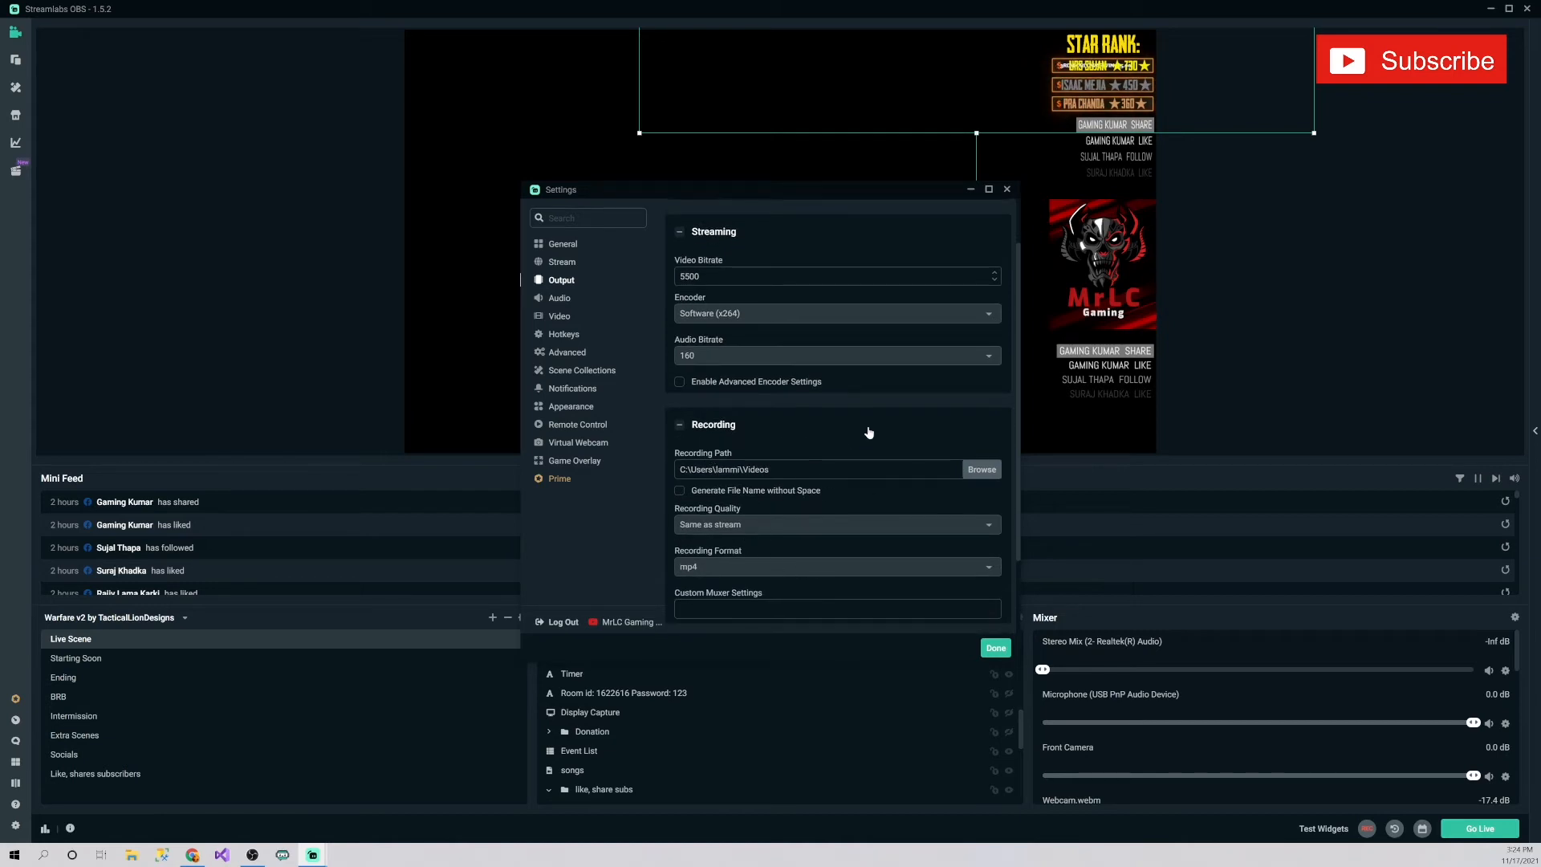
pyautogui.scroll(1, 841, 481)
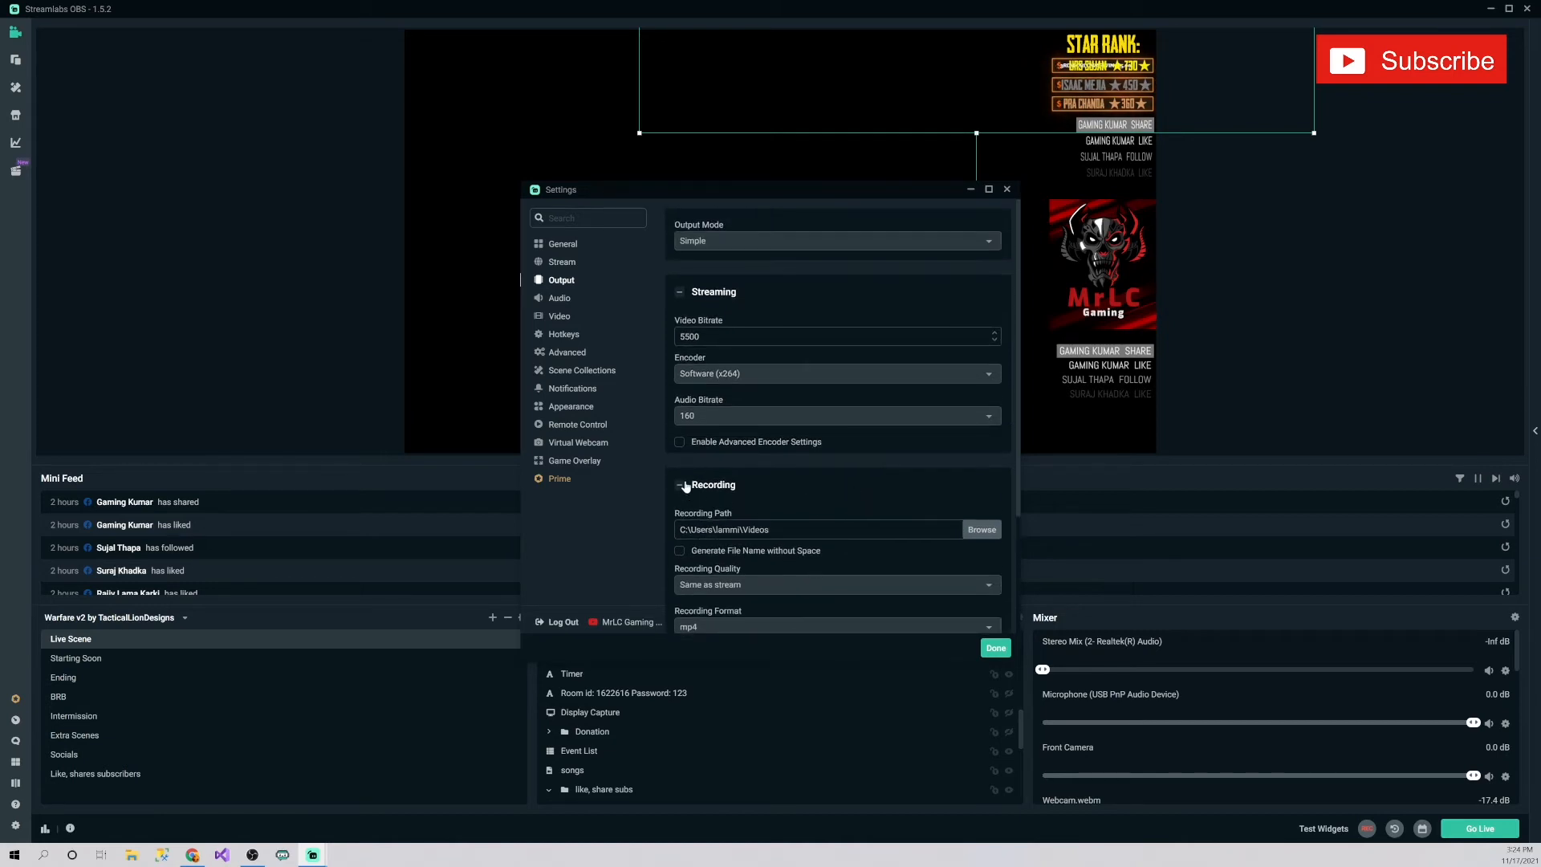
# Try Microphone (HD Web Camera) as Mic/Auxiliary Device 1 in the audio settings, then set that device to Disabled.
pyautogui.click(558, 300)
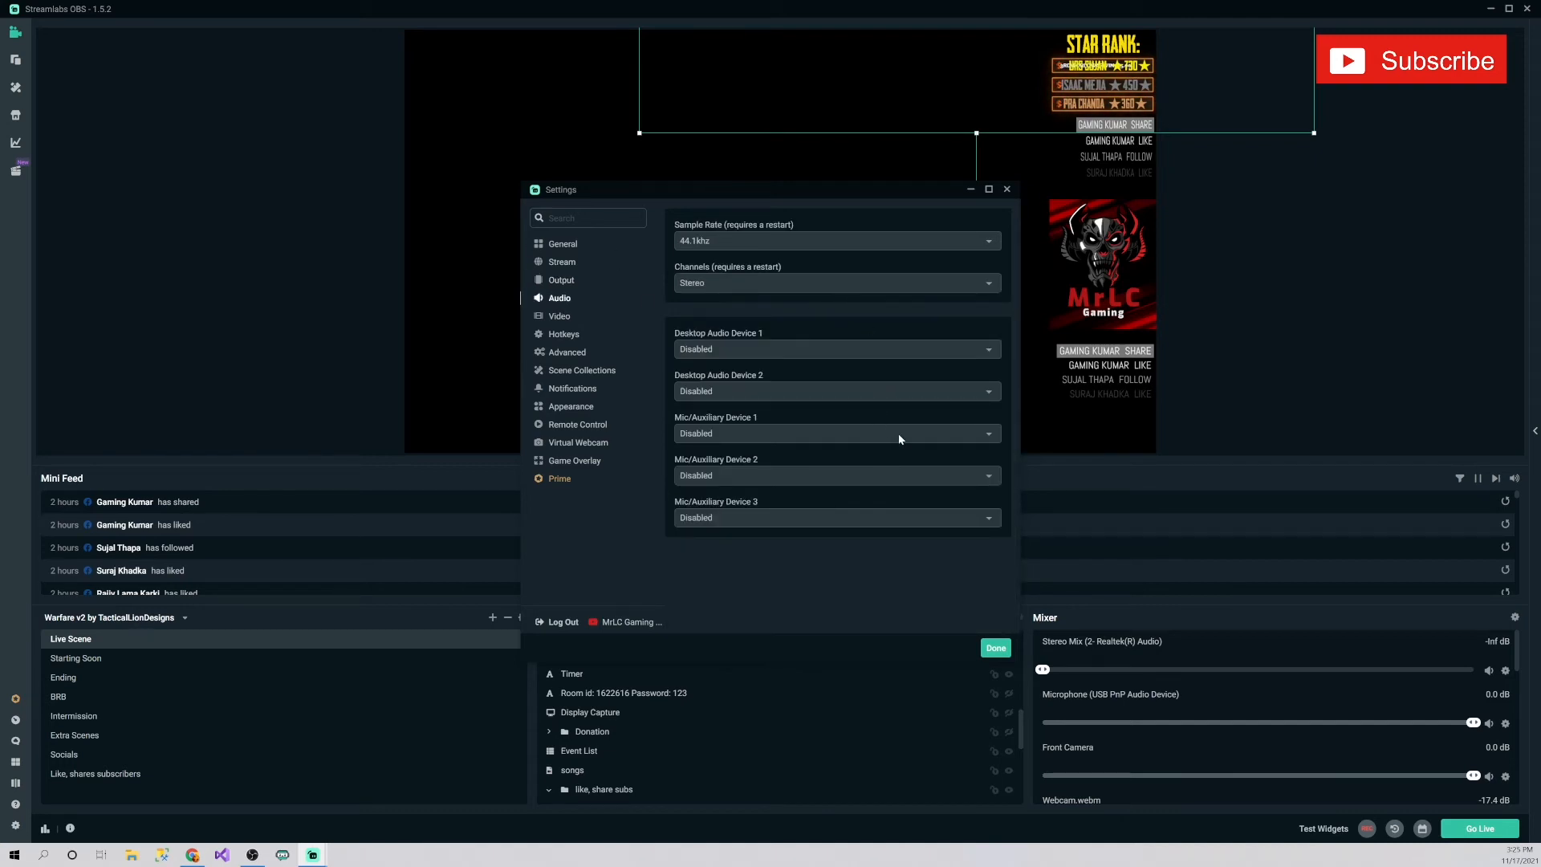
pyautogui.click(951, 435)
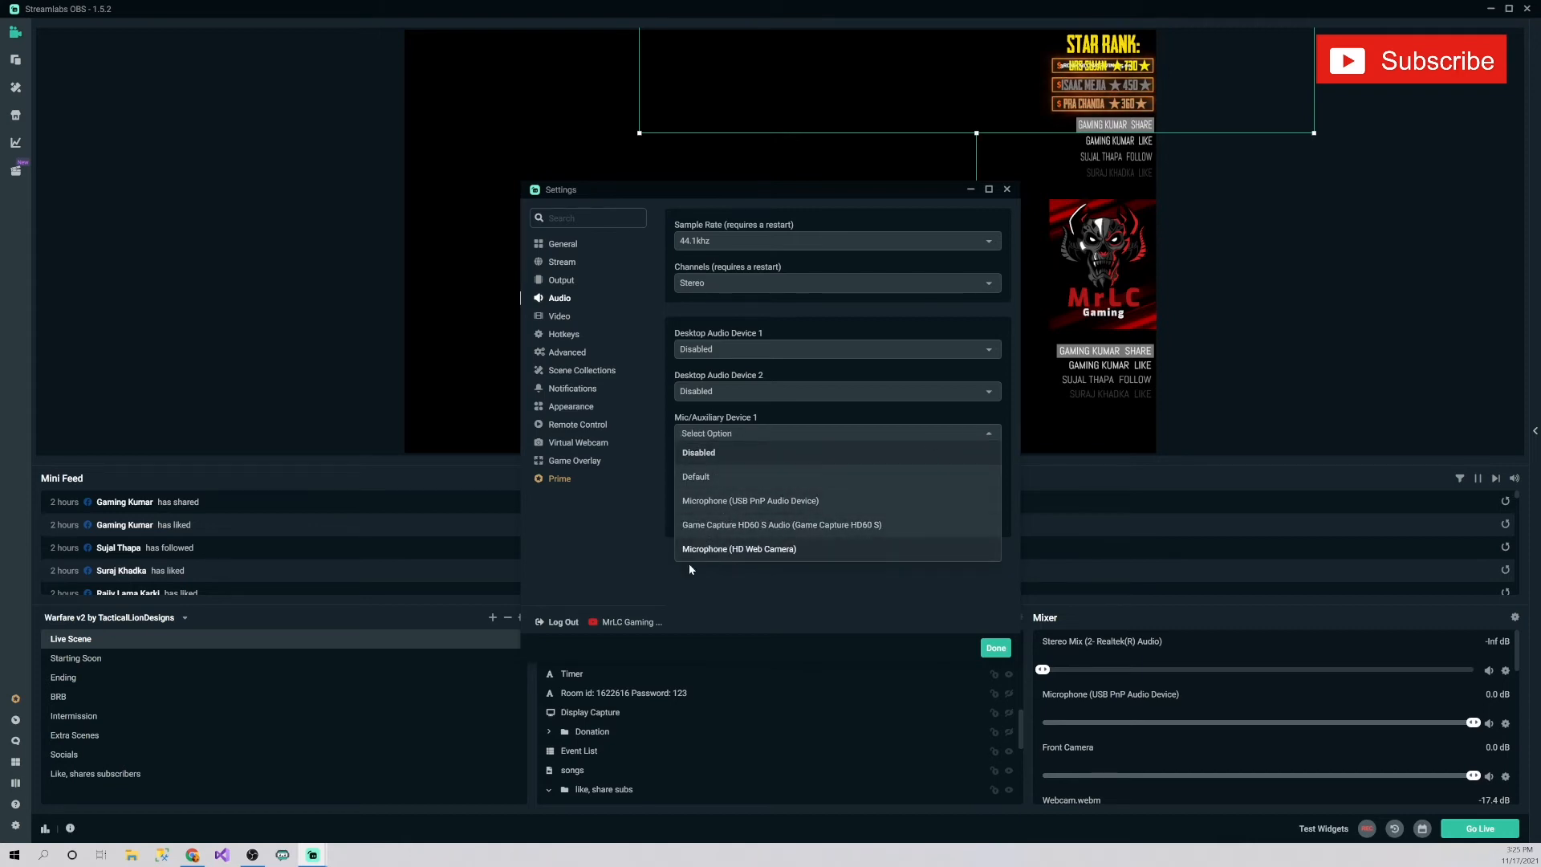
pyautogui.click(743, 550)
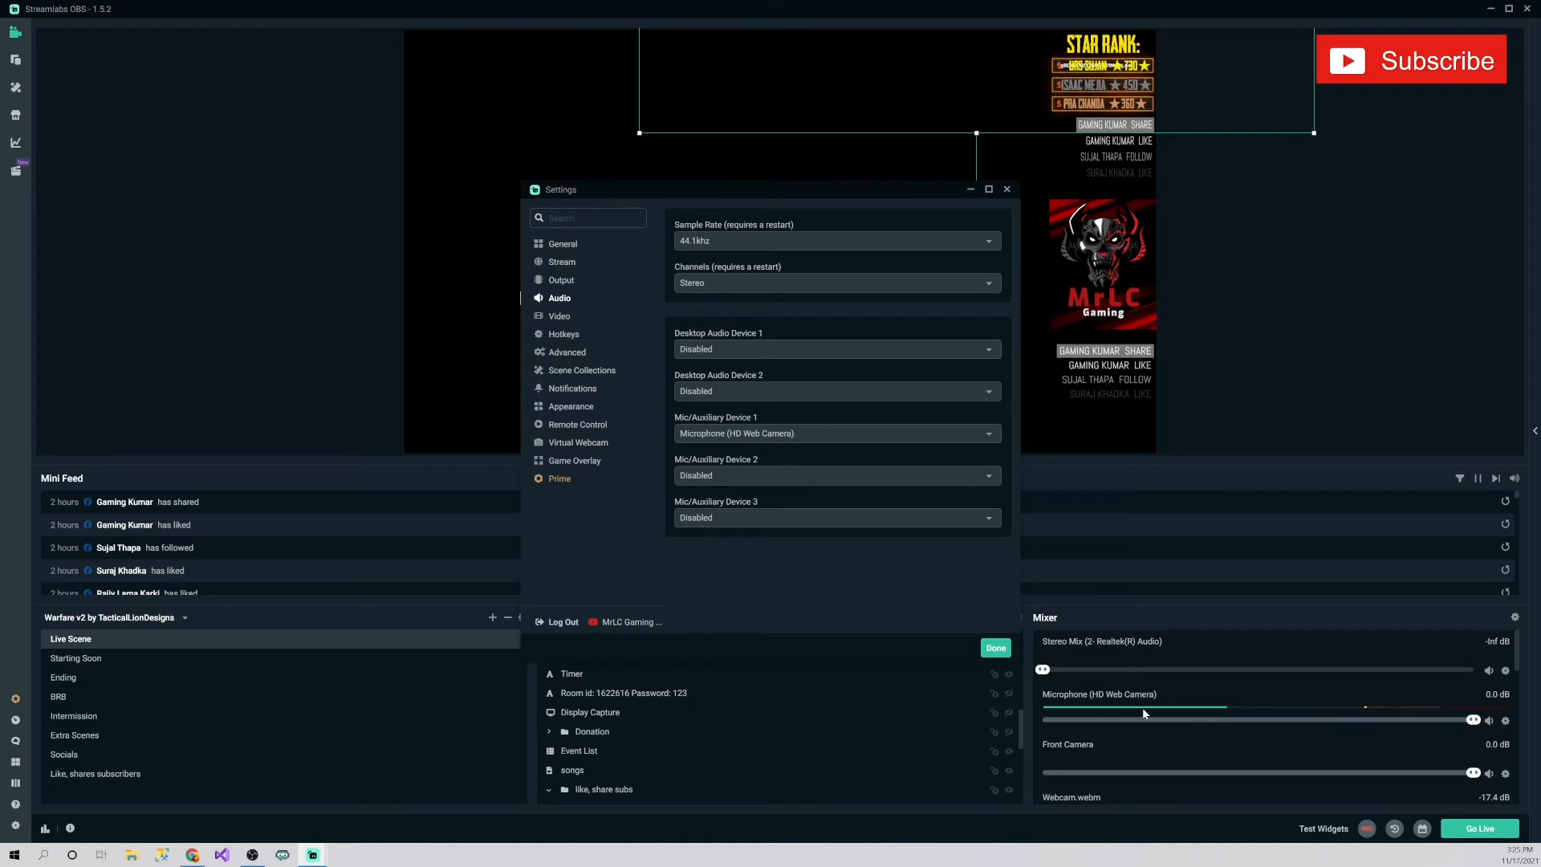
pyautogui.click(769, 438)
pyautogui.click(770, 448)
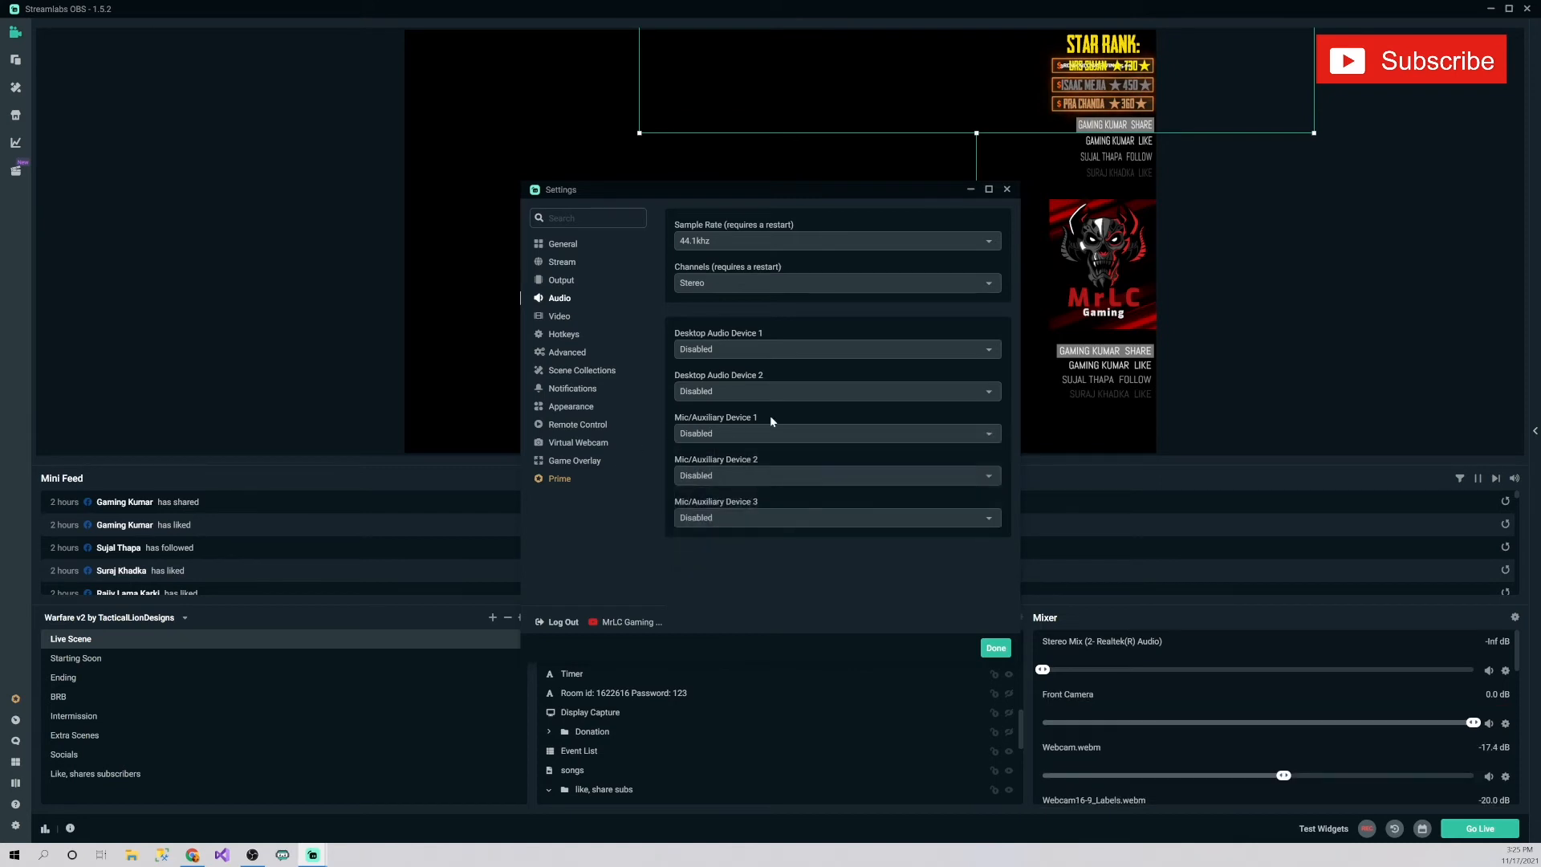
# Set the output (scaled) resolution to 1920x1080 in the video settings and keep the base canvas resolution at 1920x1080.
pyautogui.click(562, 319)
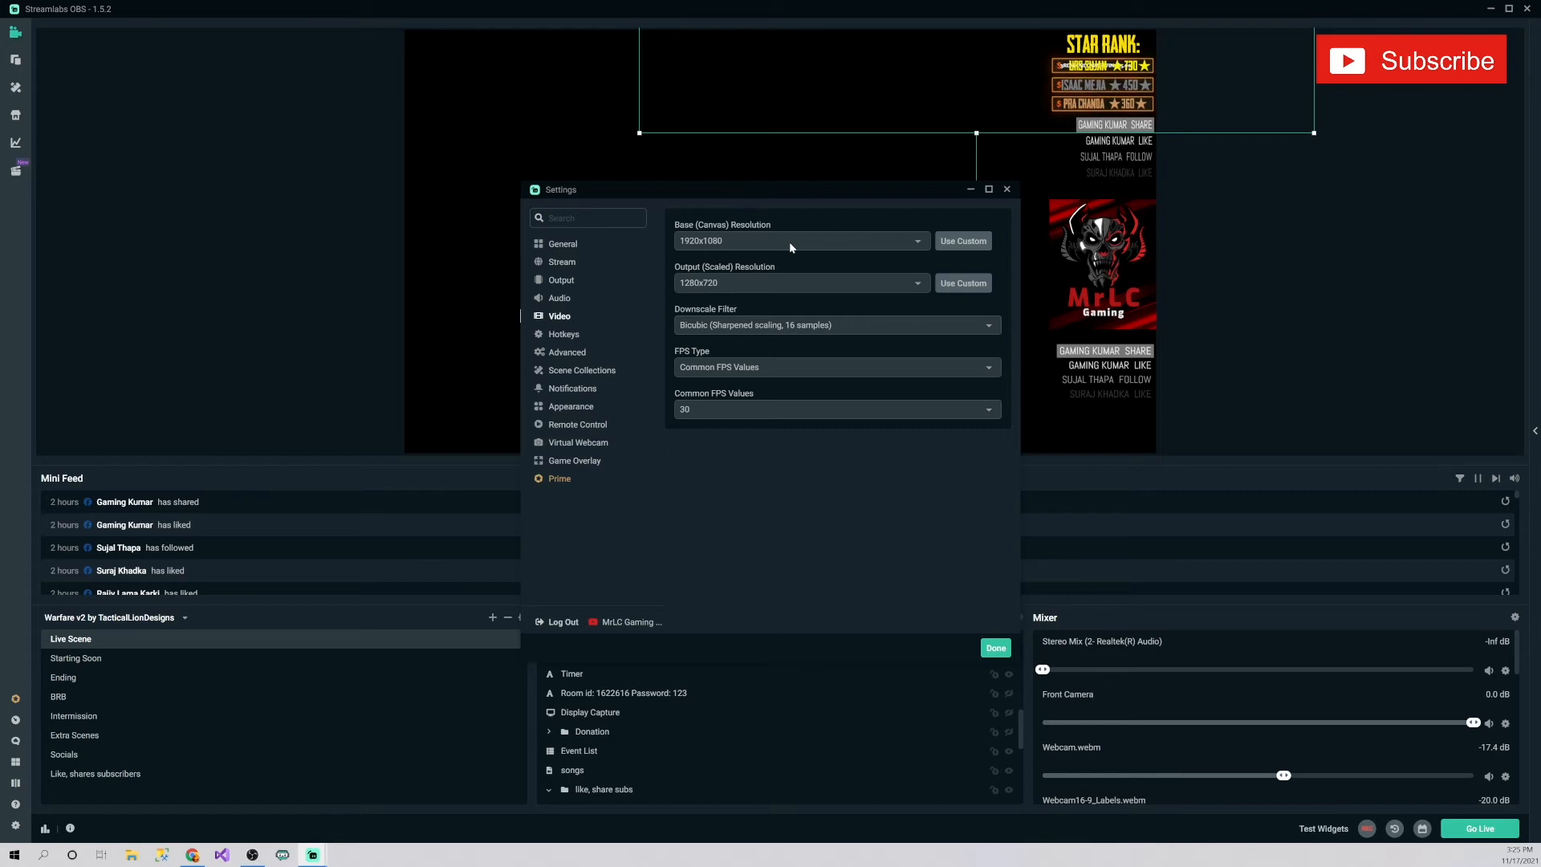
pyautogui.click(785, 283)
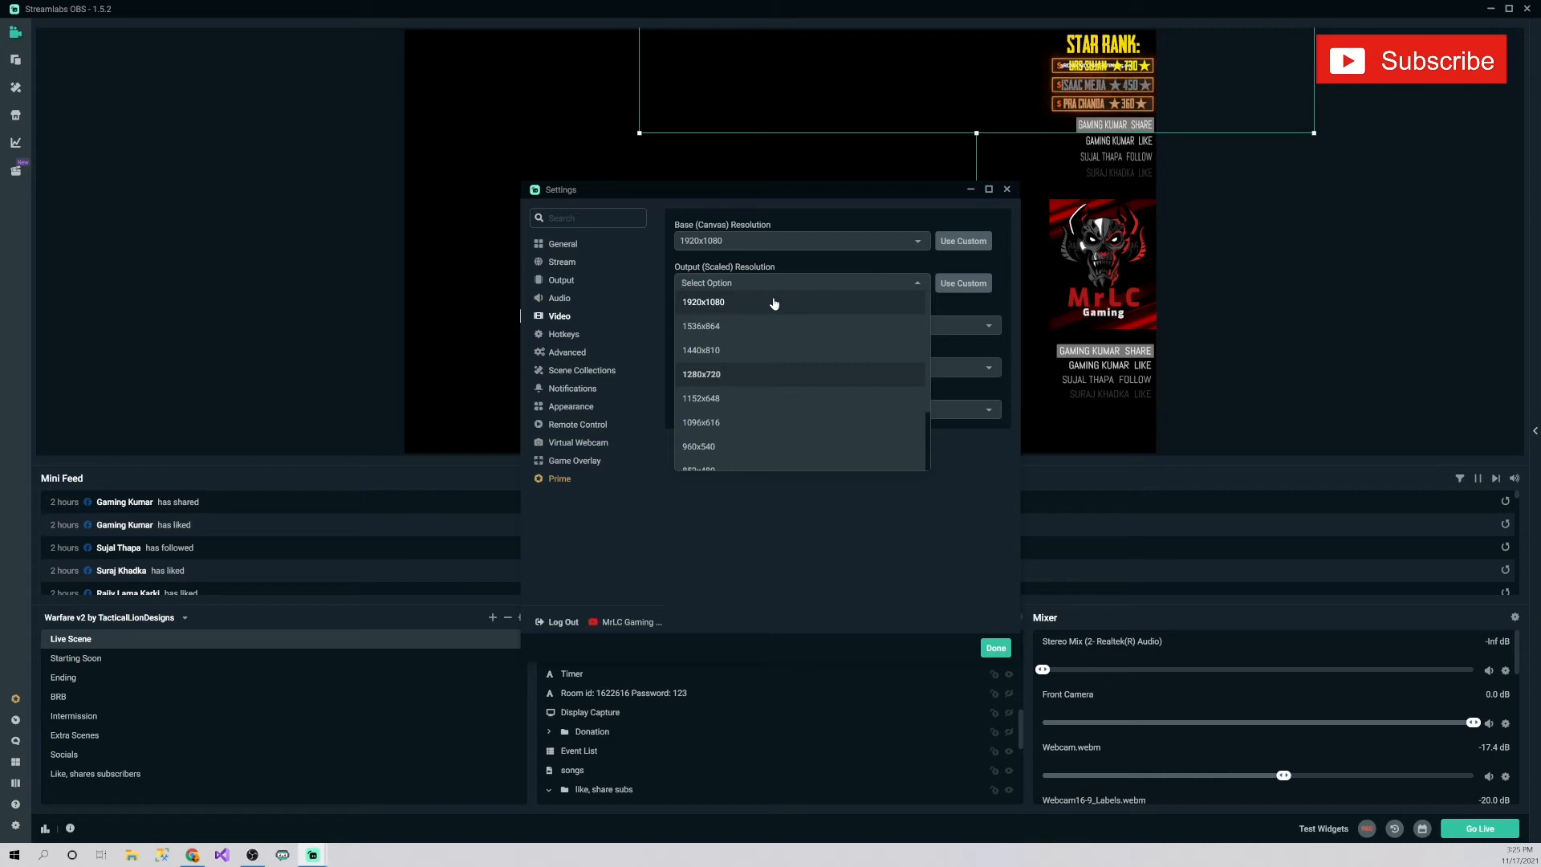
pyautogui.click(774, 303)
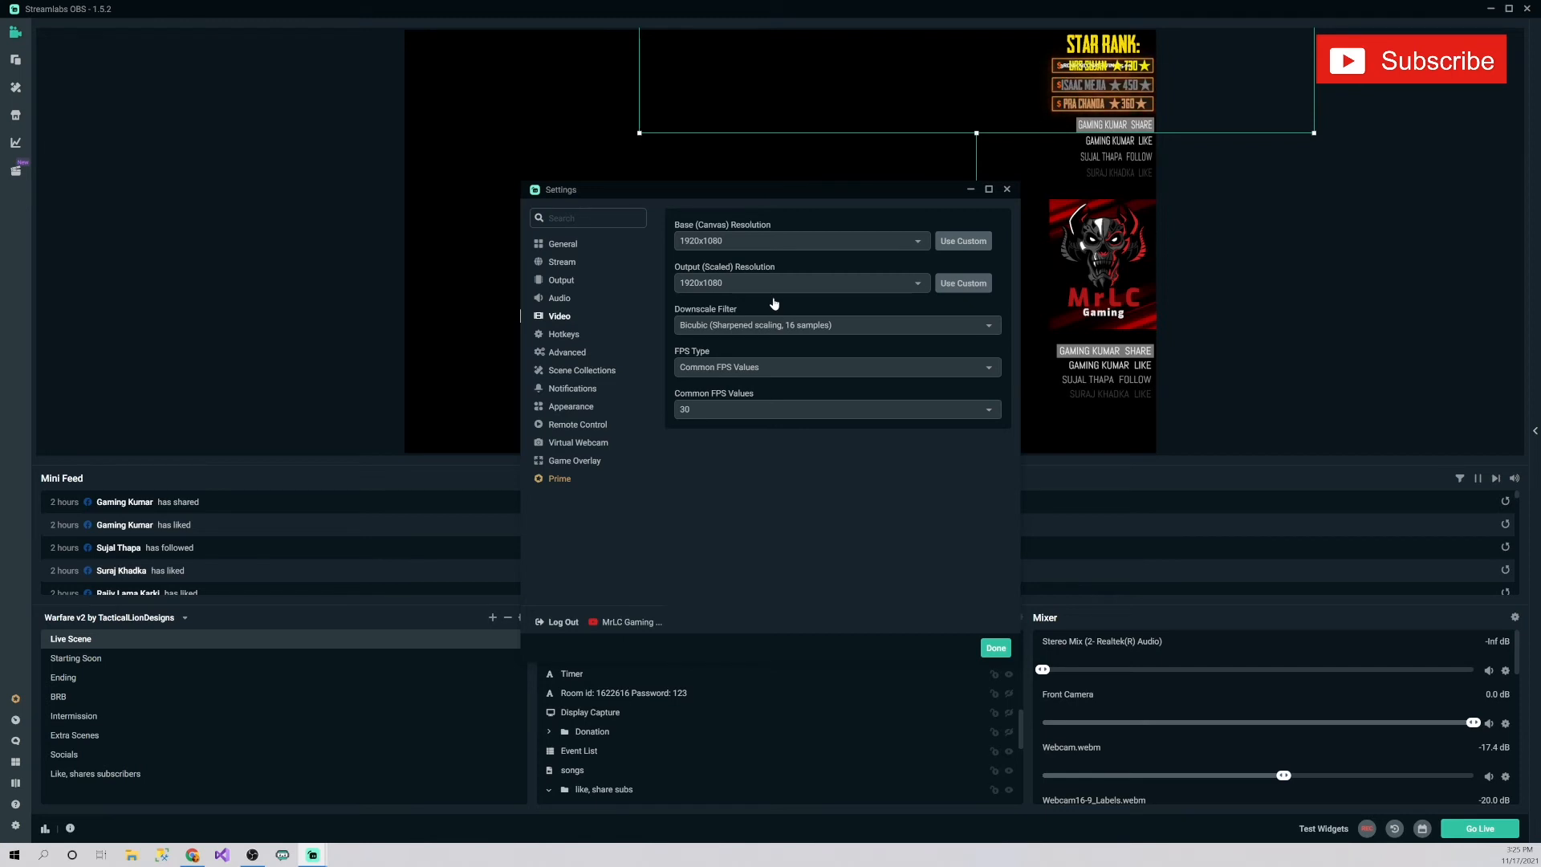
pyautogui.click(793, 282)
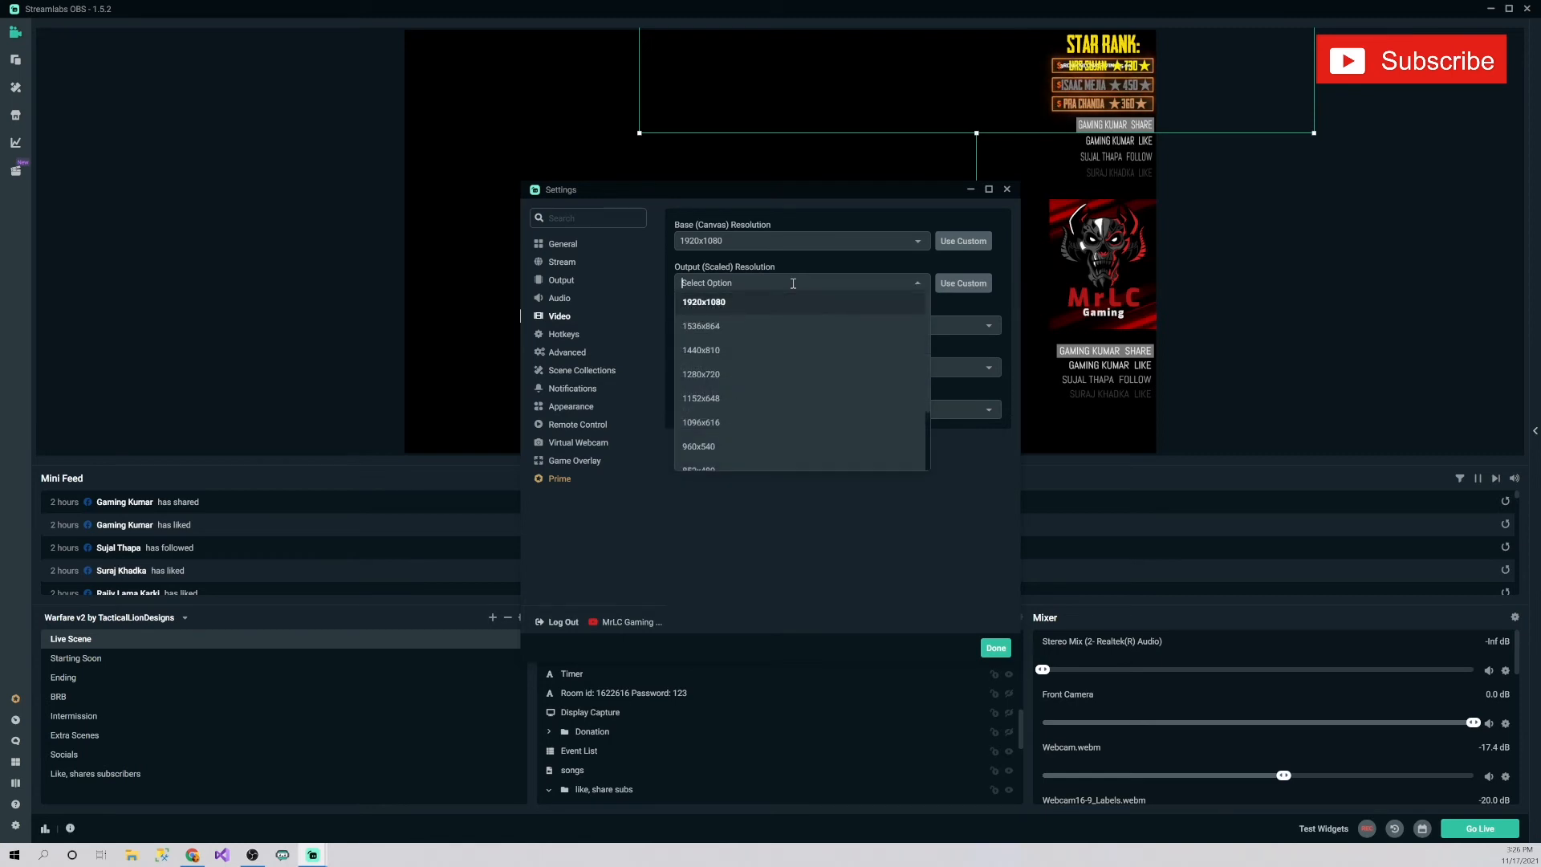
pyautogui.click(749, 308)
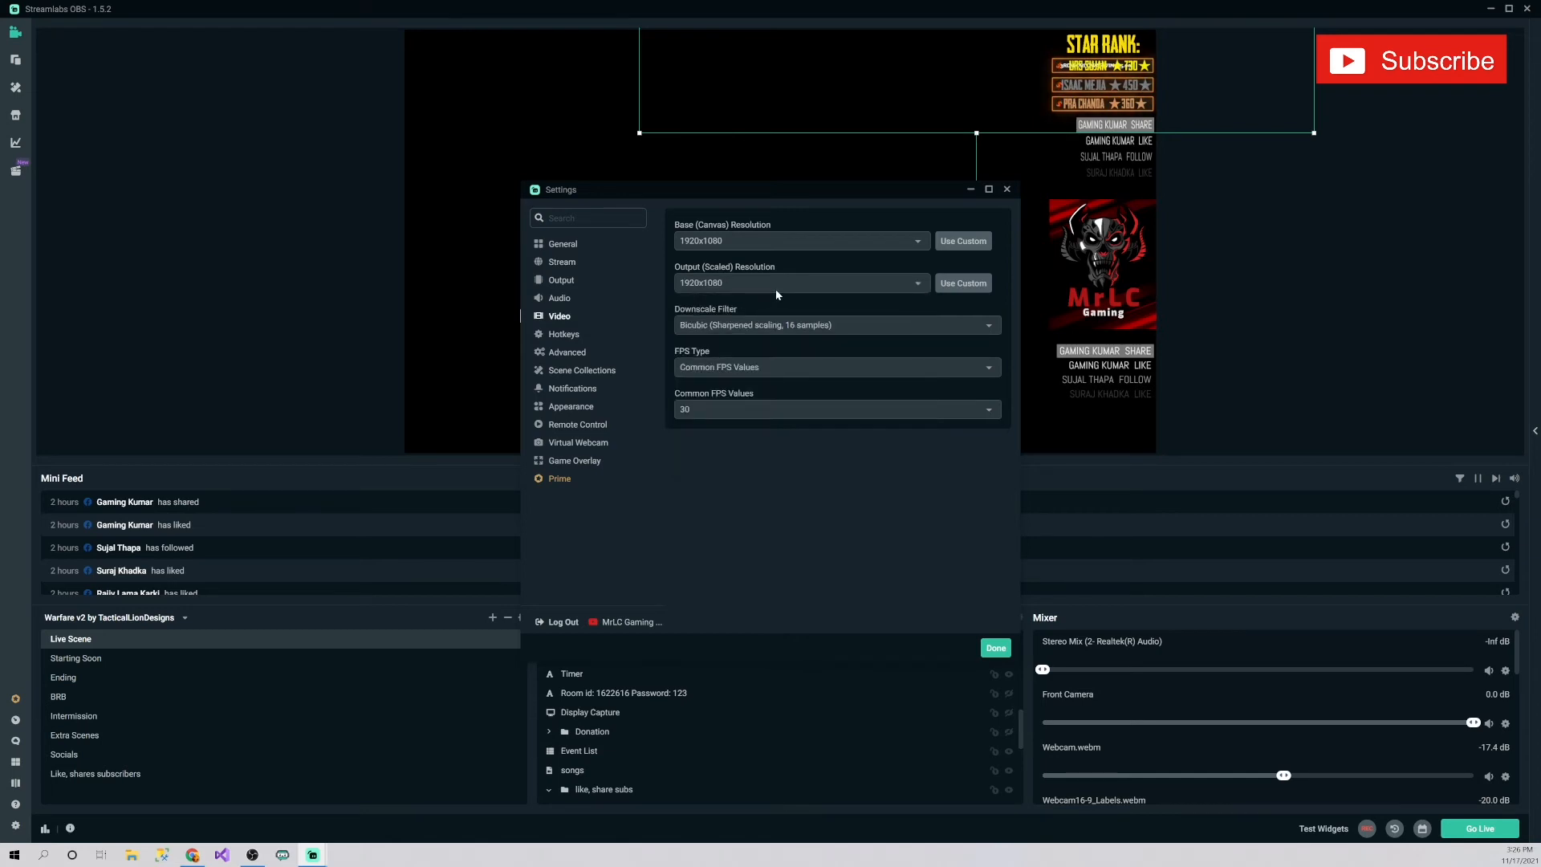
pyautogui.click(732, 287)
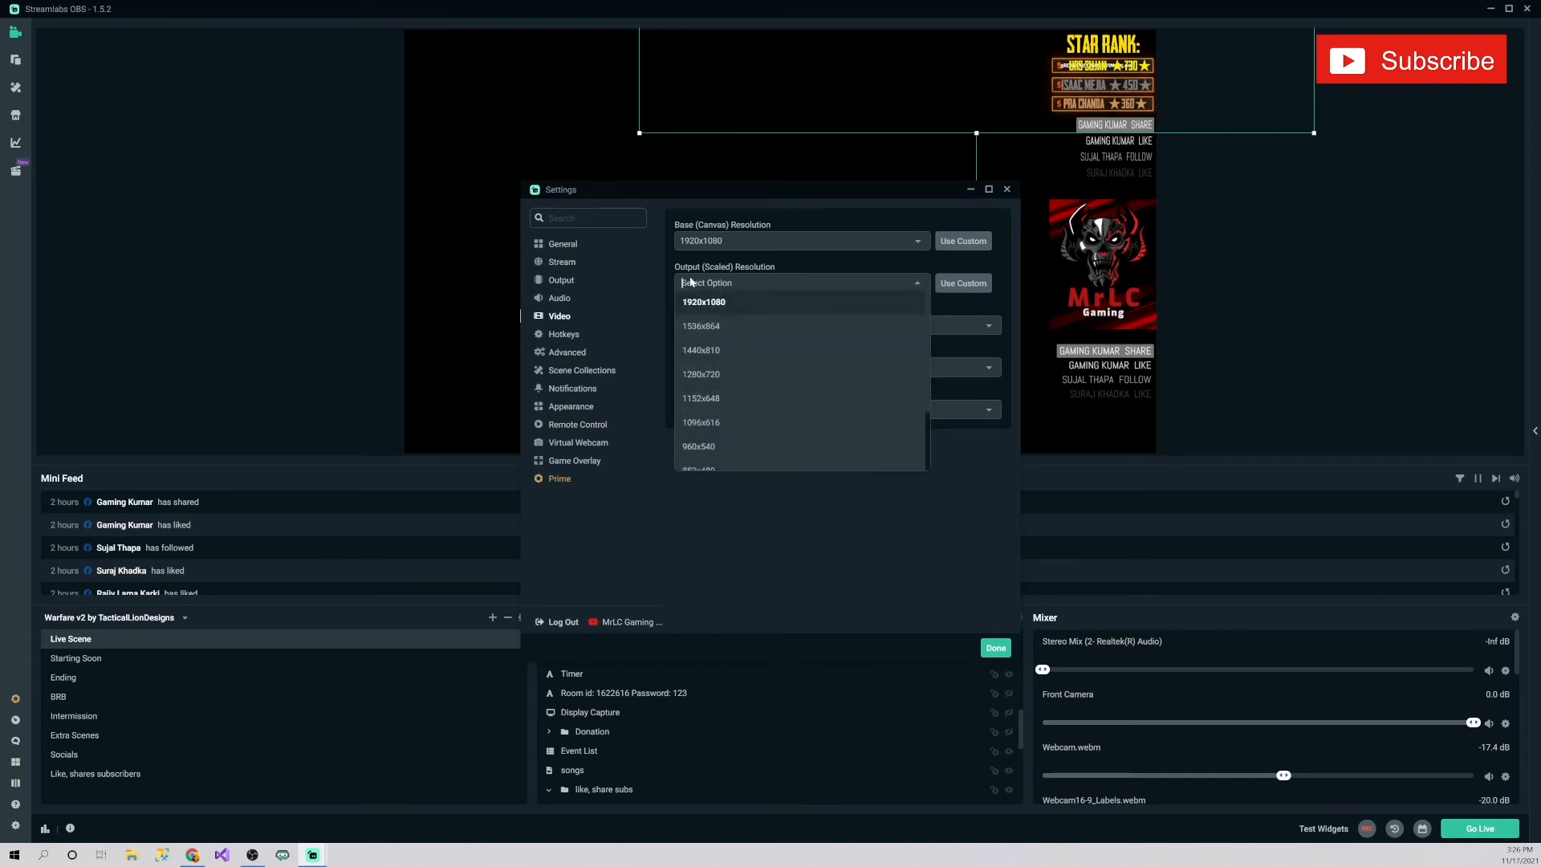
pyautogui.click(732, 304)
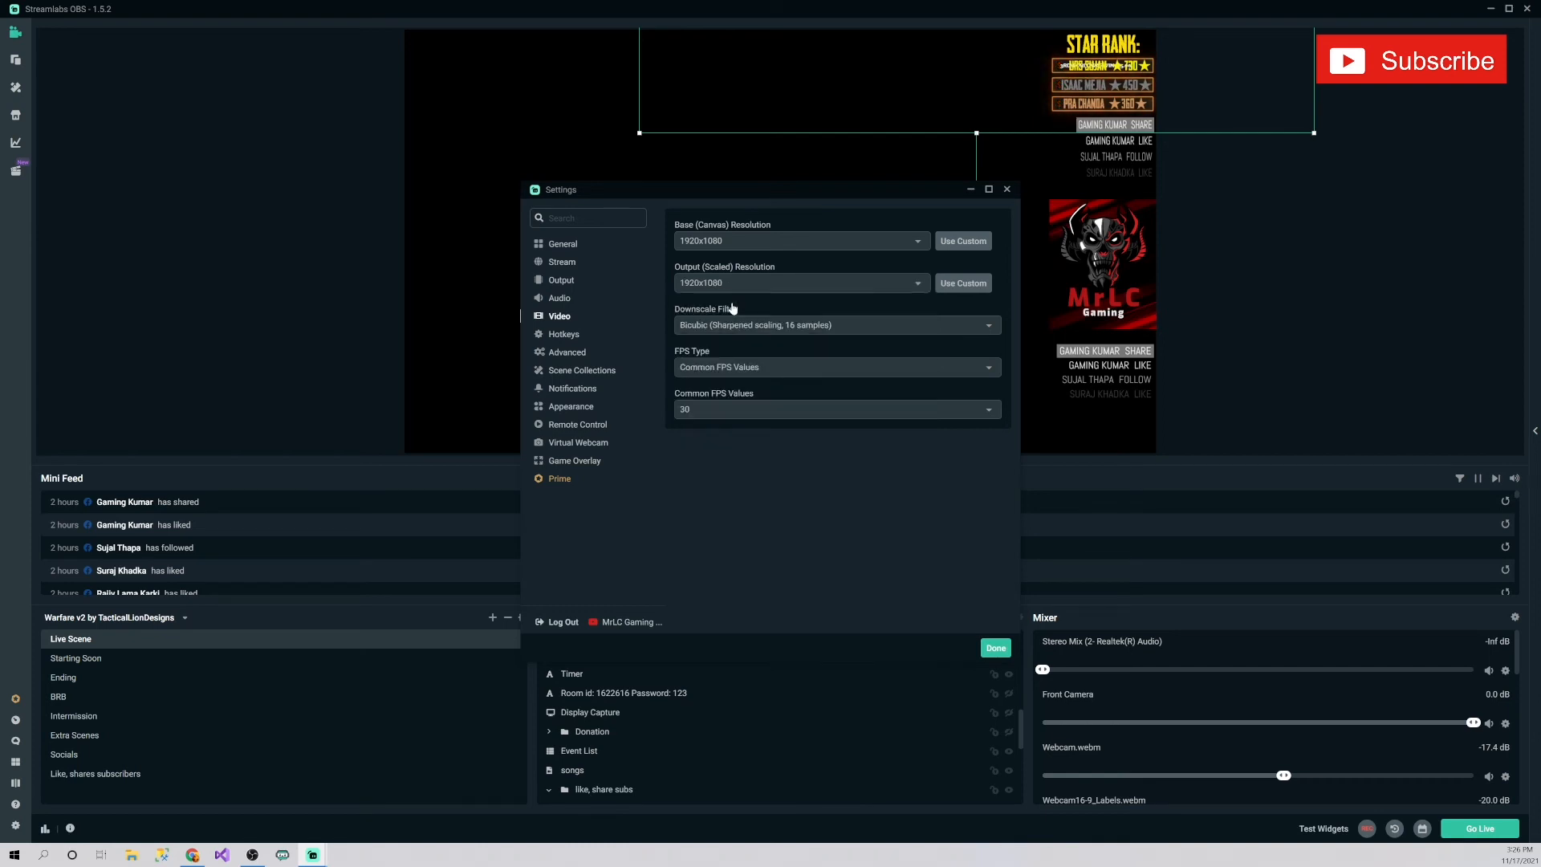
pyautogui.click(755, 243)
pyautogui.click(752, 256)
# Set the downscale filter to Lanczos (Sharpened scaling, 32 samples) in the video settings.
pyautogui.click(726, 330)
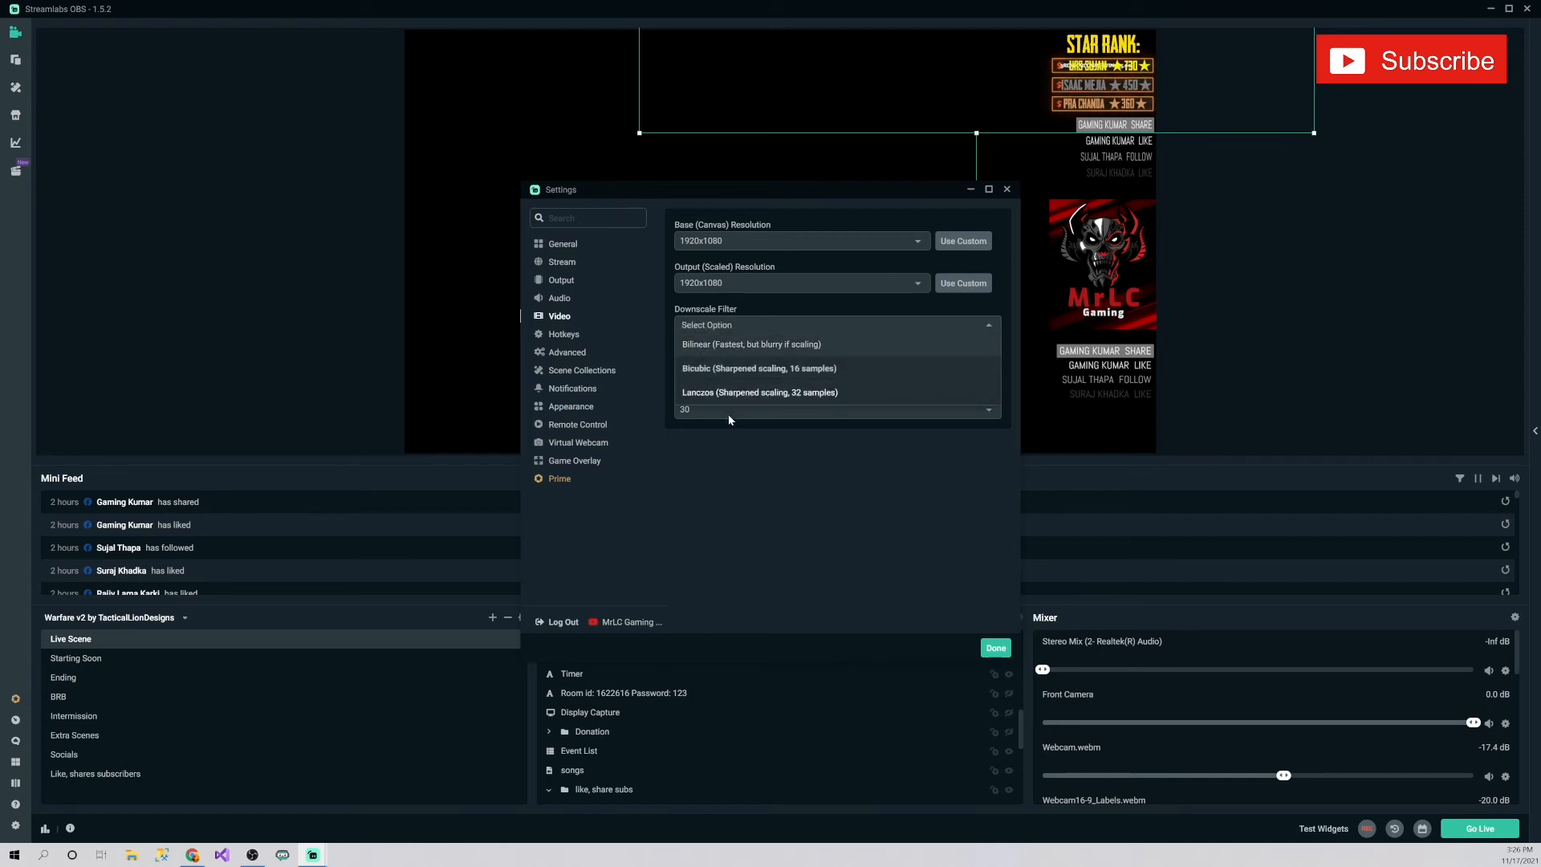
pyautogui.click(707, 394)
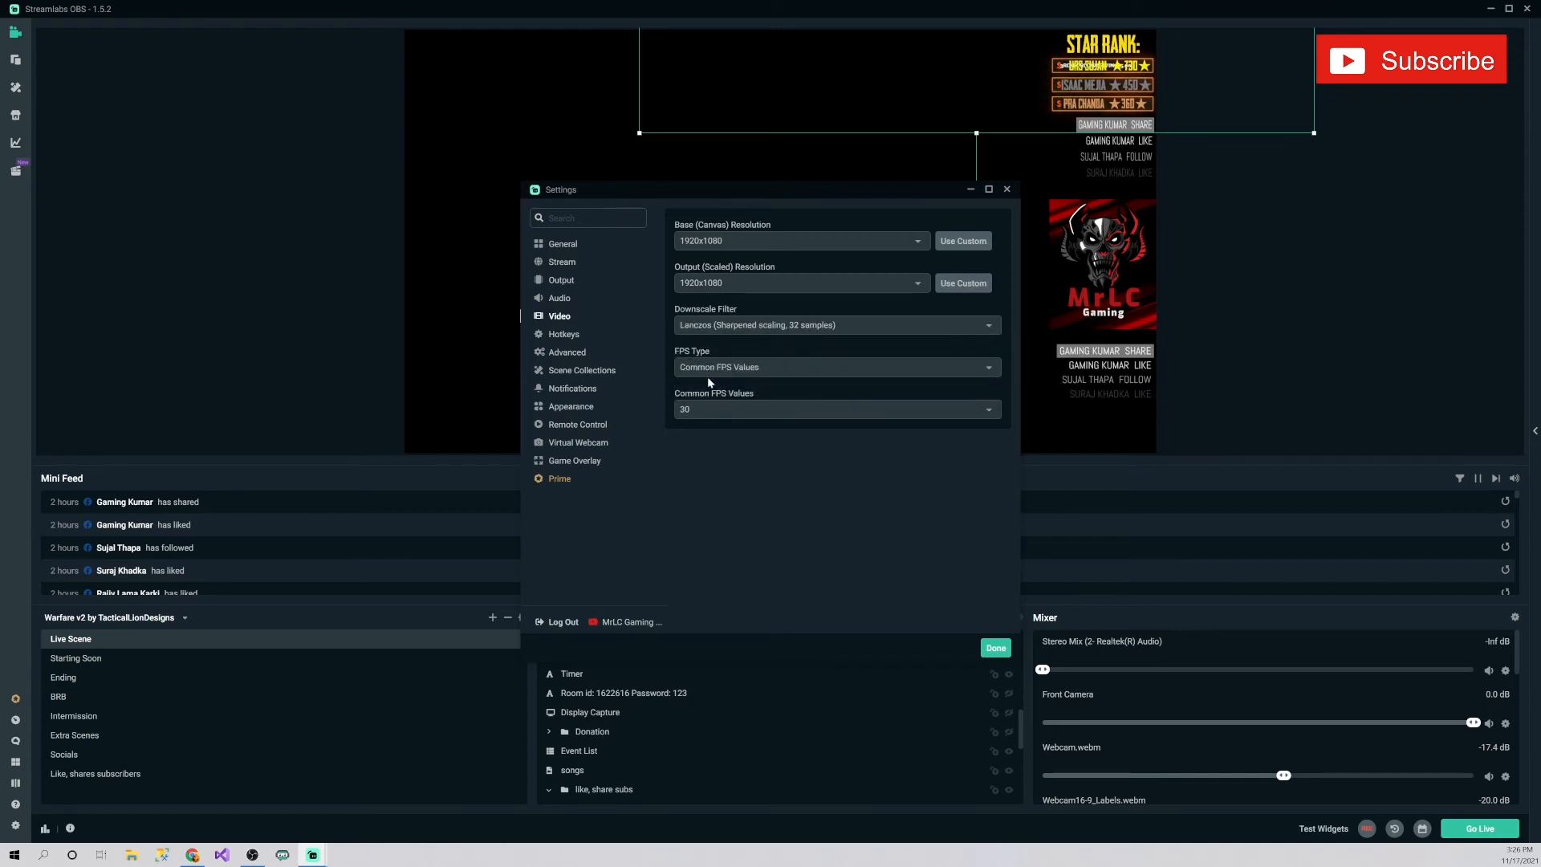
pyautogui.click(724, 415)
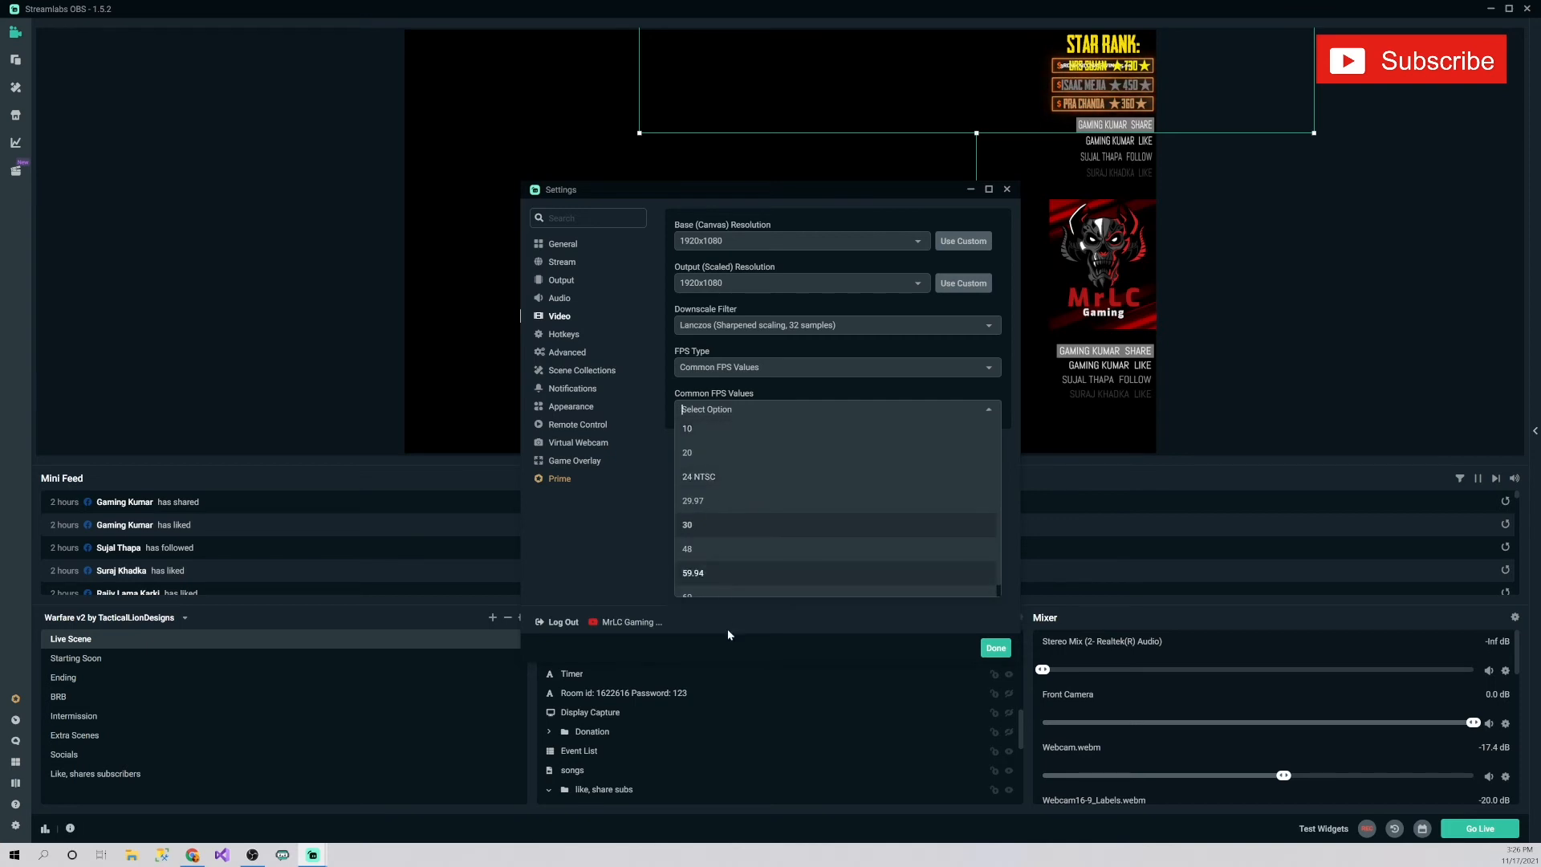
pyautogui.click(722, 335)
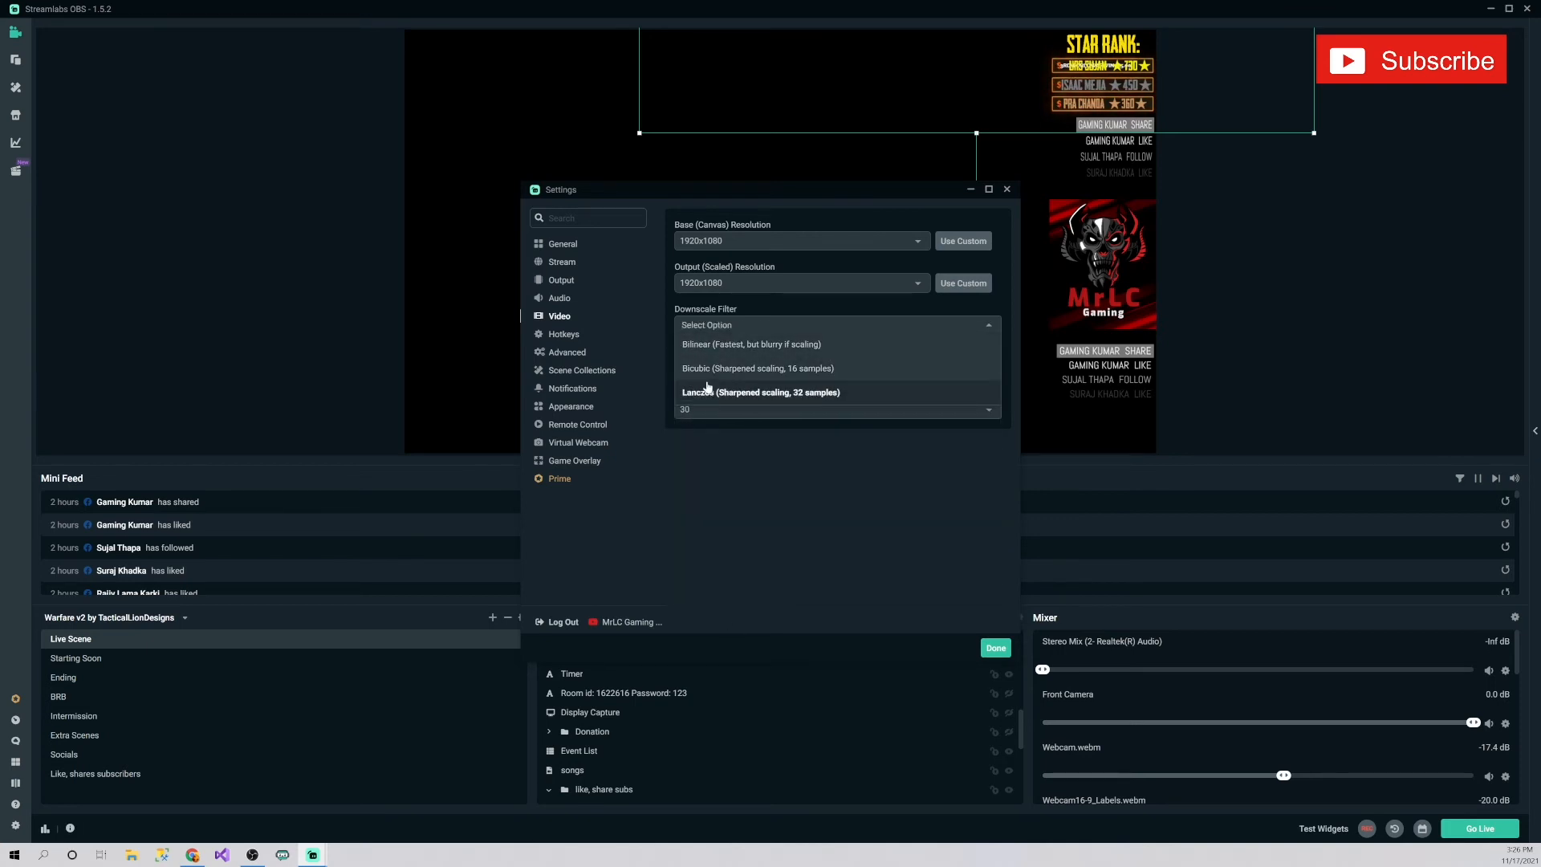
pyautogui.click(727, 394)
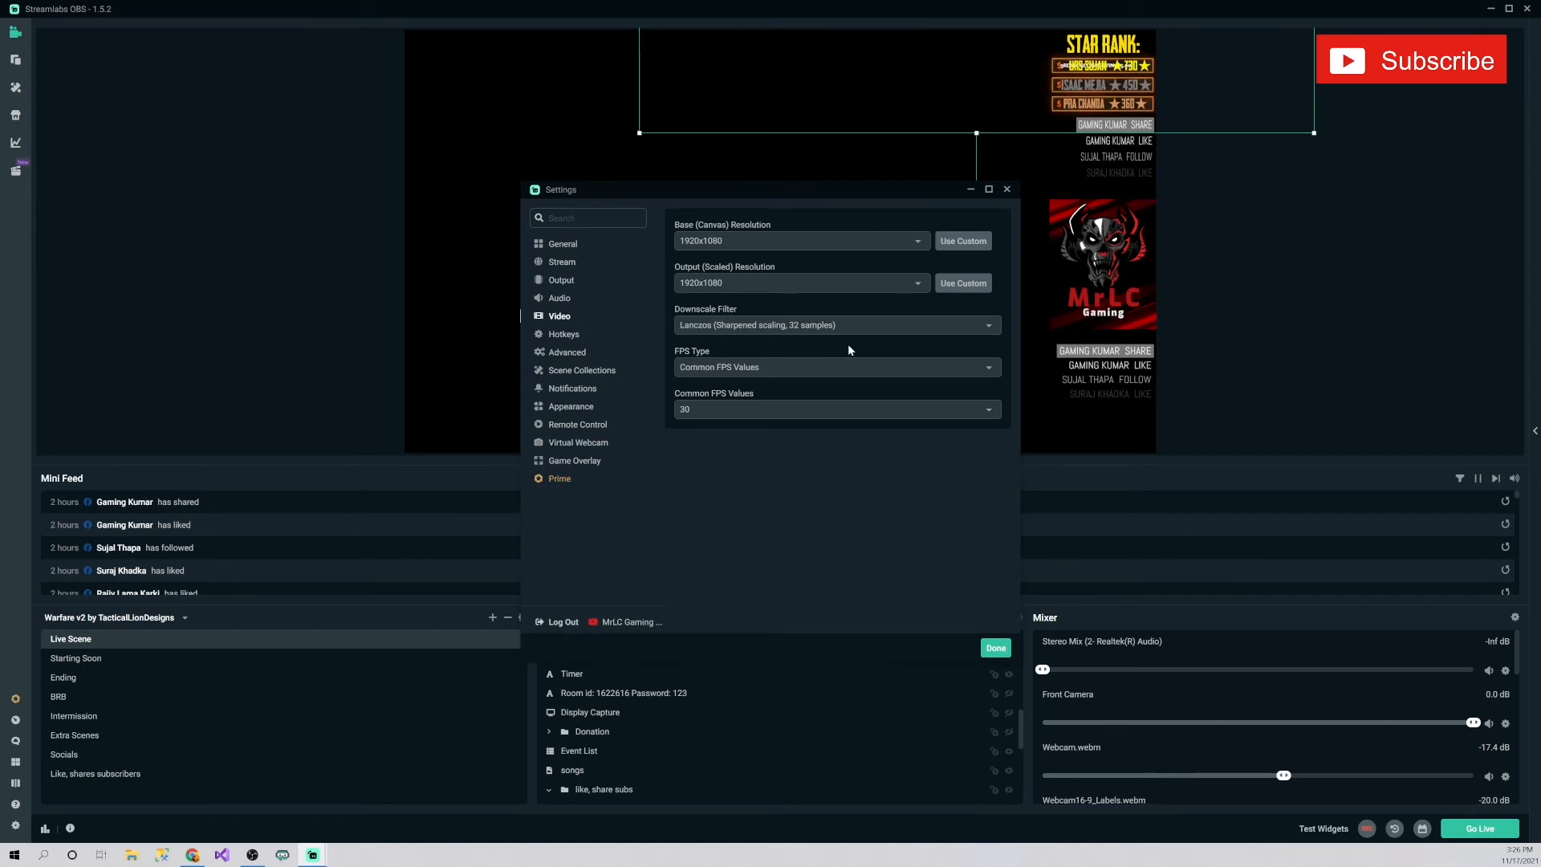
pyautogui.click(836, 324)
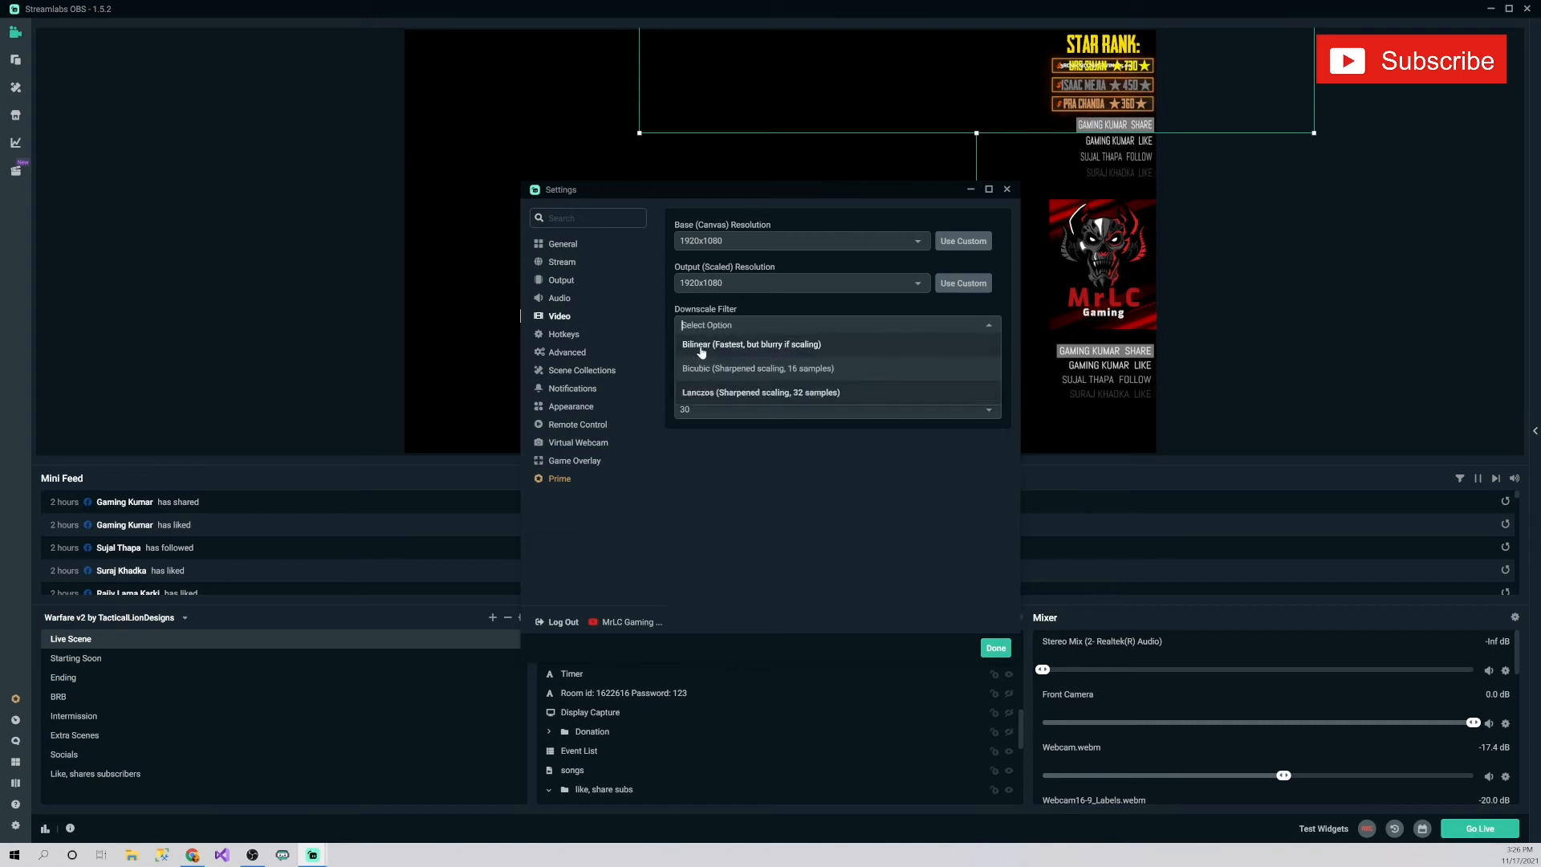
pyautogui.click(786, 393)
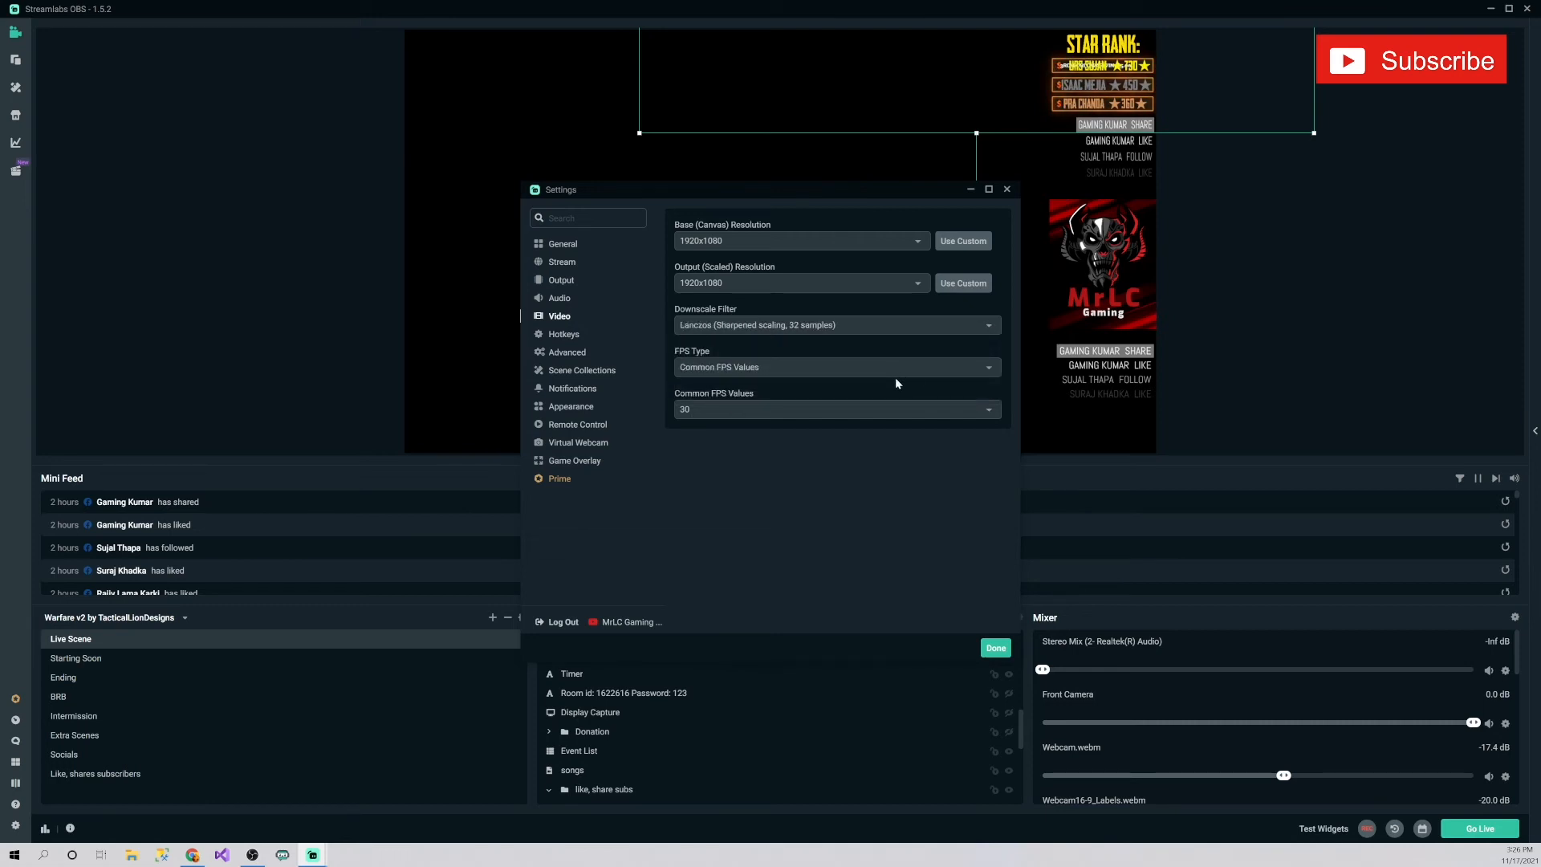
# Try 60 as the common FPS value, then set it to 48.
pyautogui.click(716, 411)
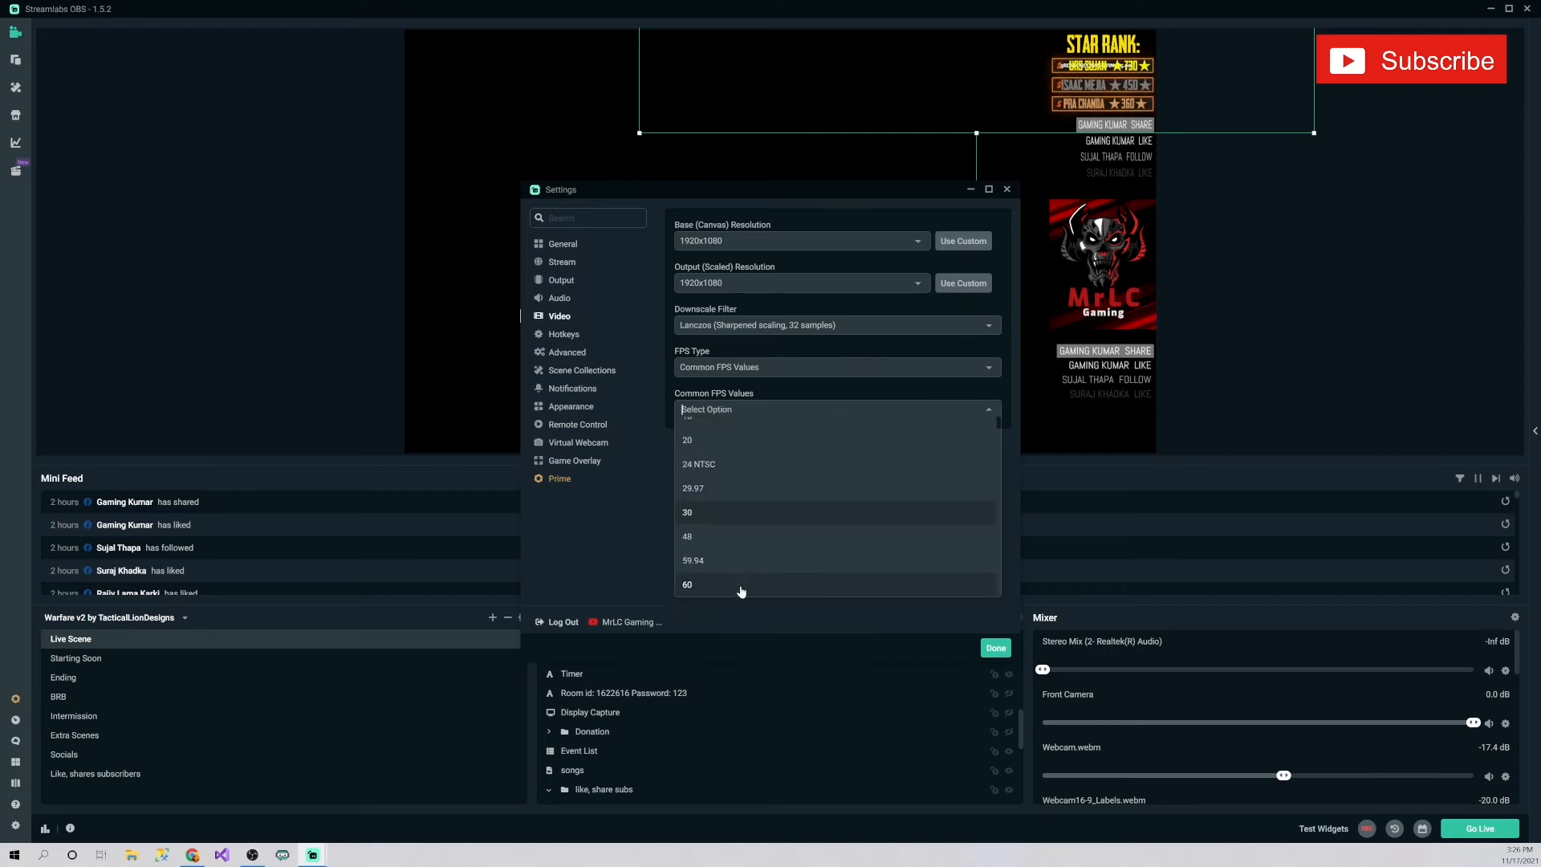
pyautogui.click(741, 586)
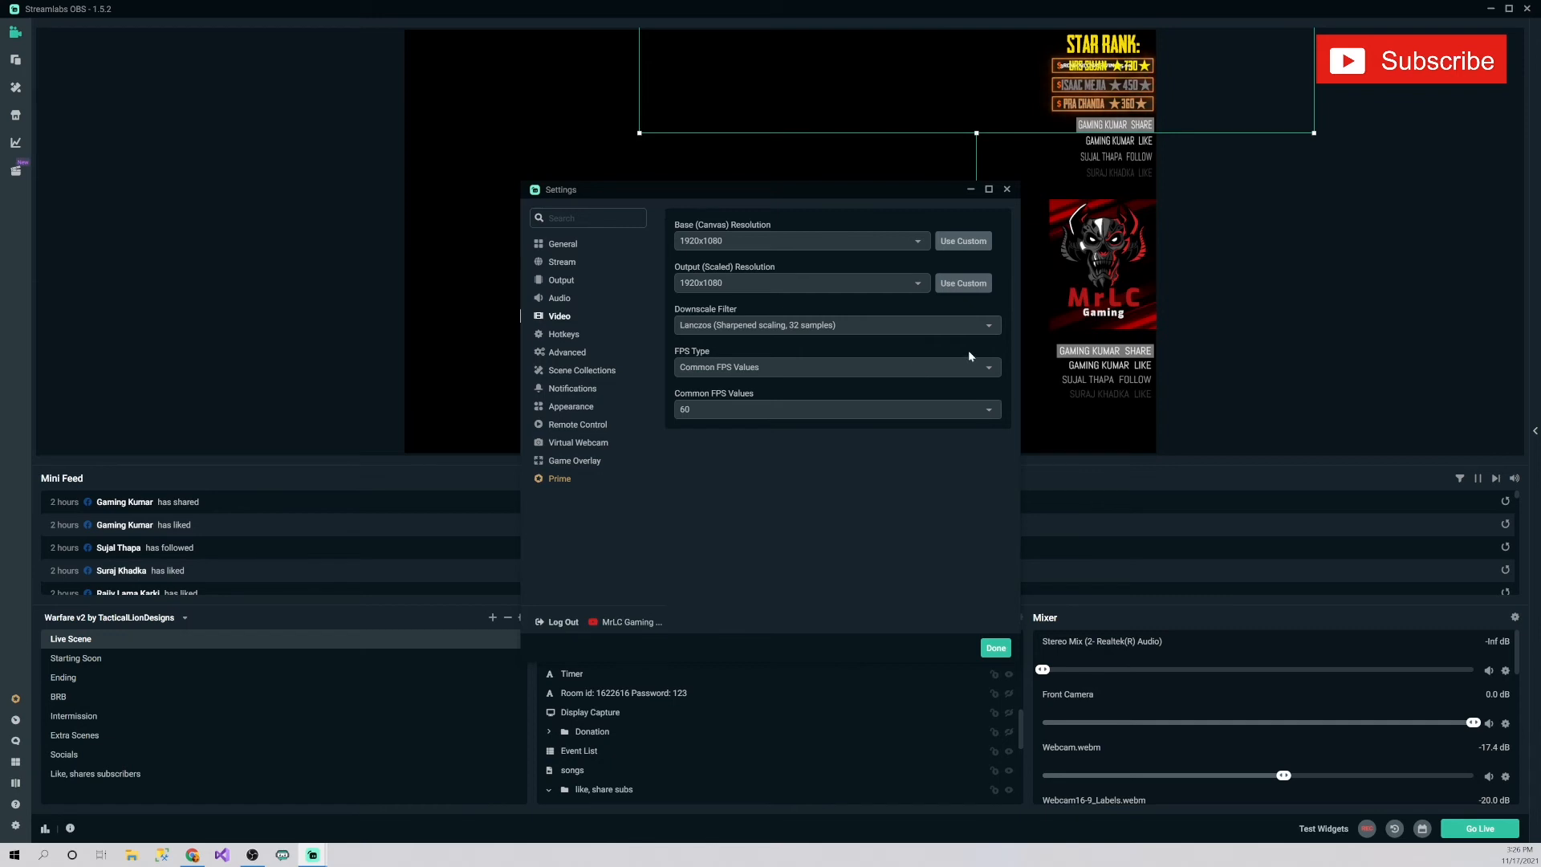
pyautogui.click(891, 410)
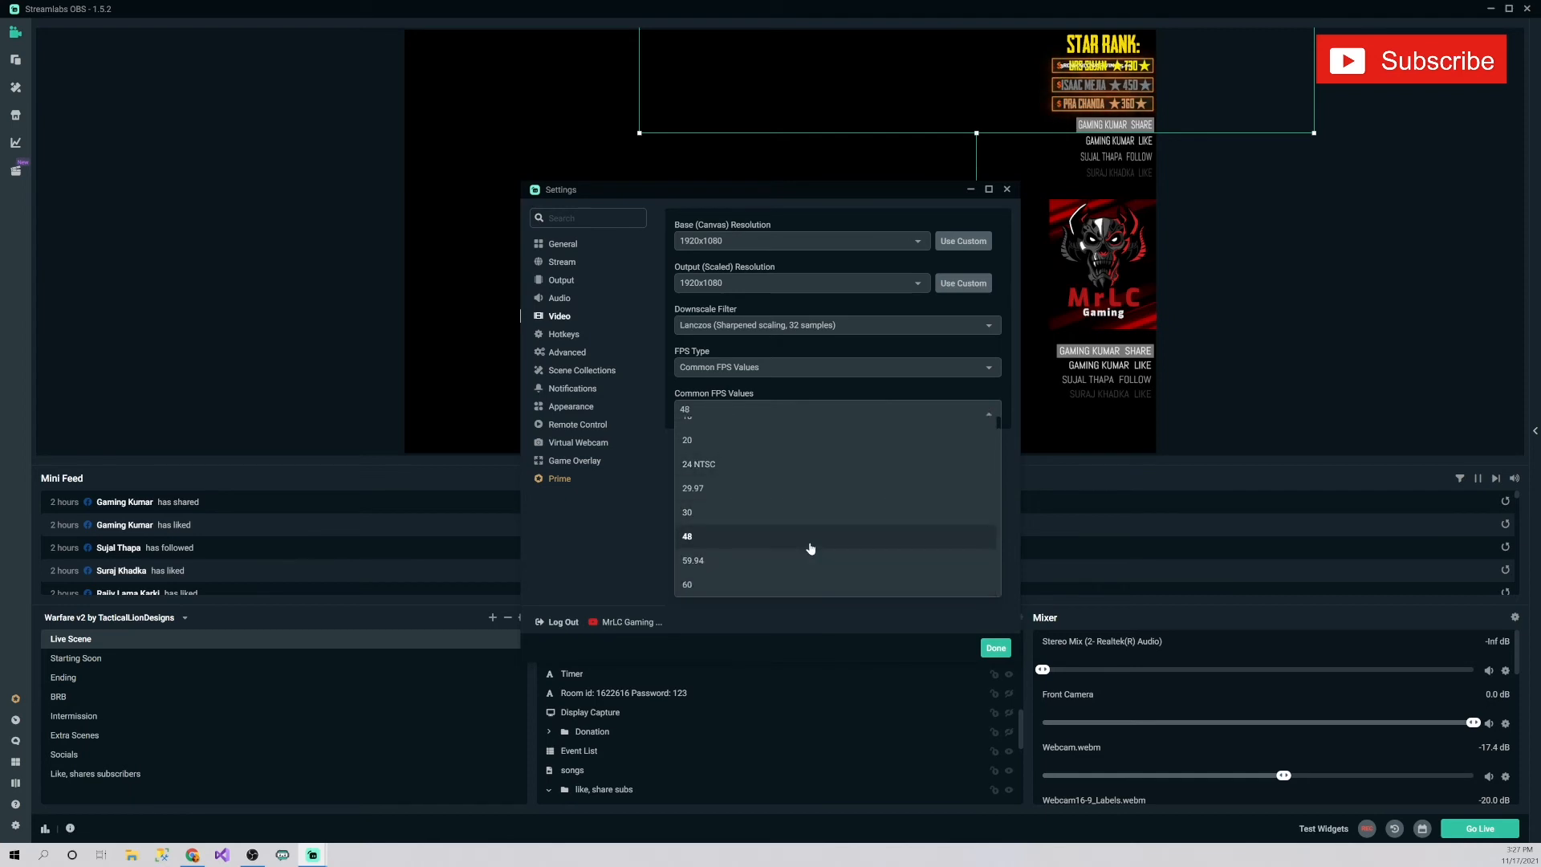
pyautogui.click(811, 537)
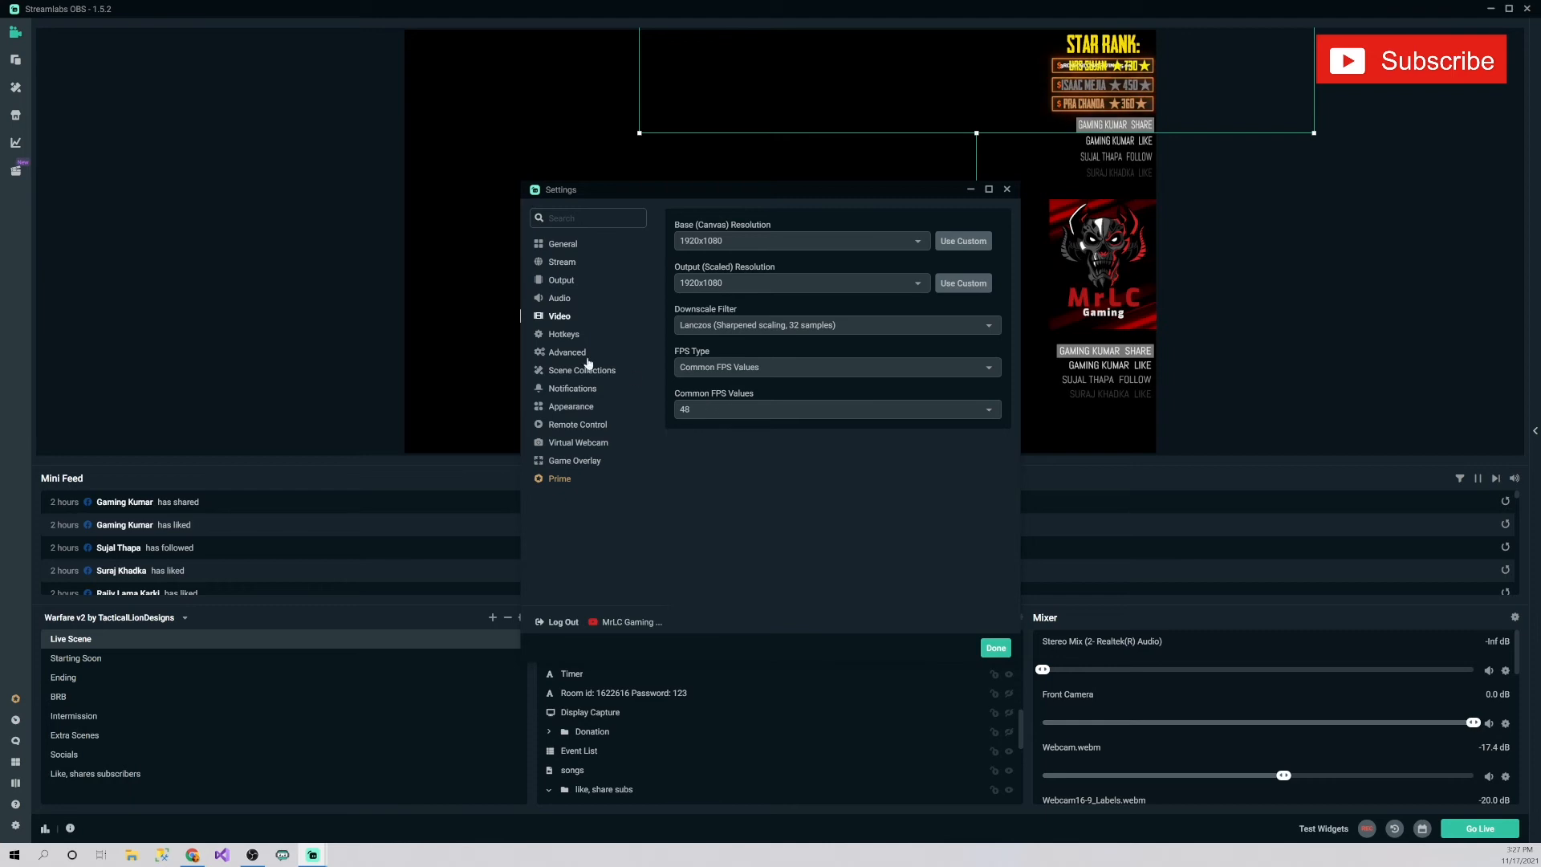
# Review the remaining settings pages, including Advanced, Scene Collections, Appearance, Game Overlay and Audio, then close the settings.
pyautogui.click(560, 338)
pyautogui.click(560, 356)
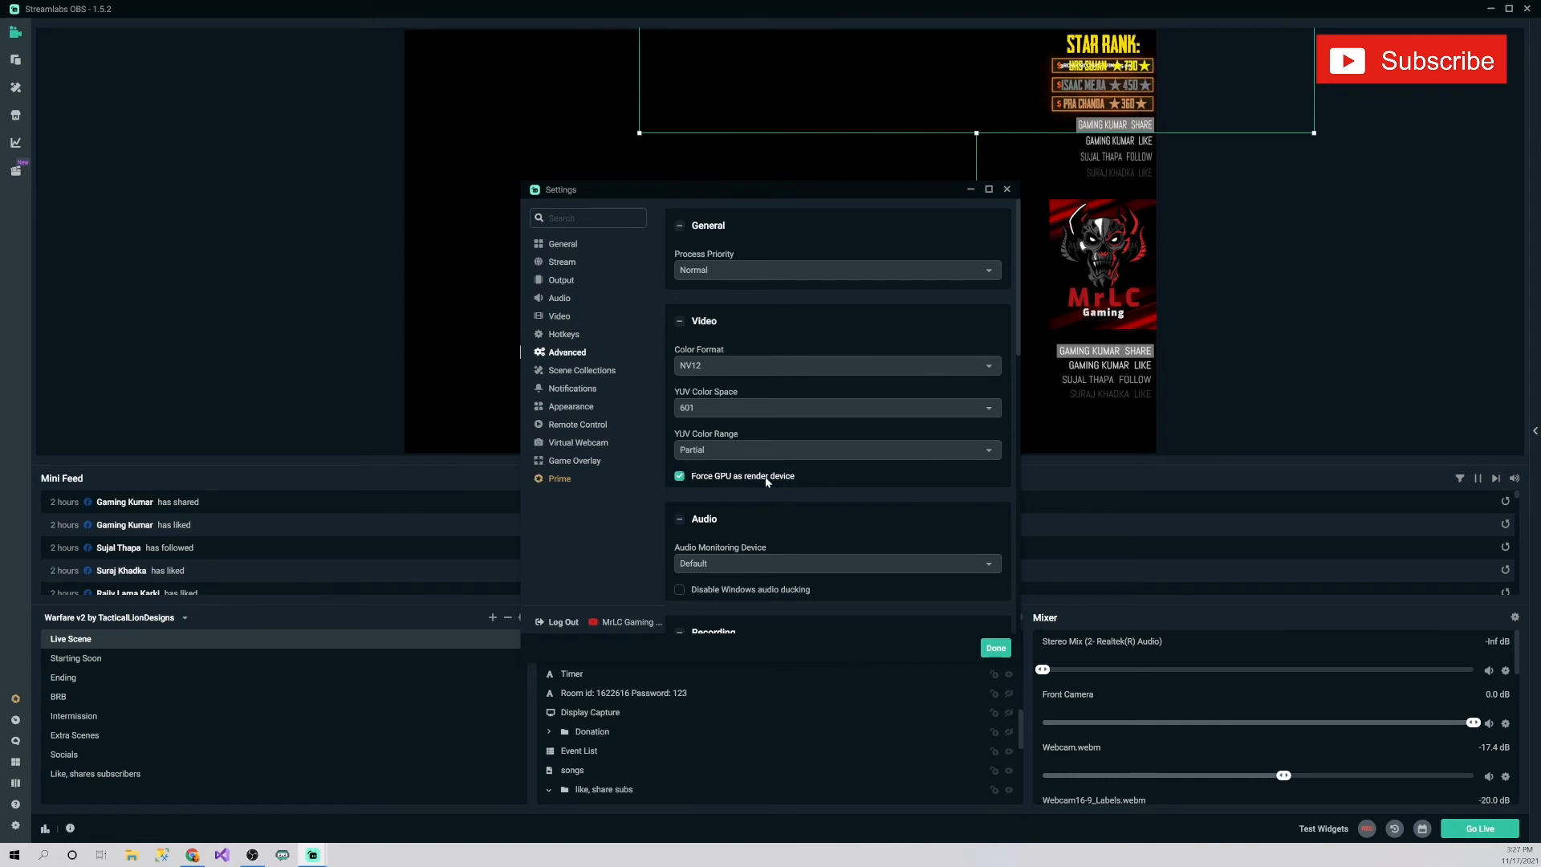
pyautogui.scroll(-1, 766, 482)
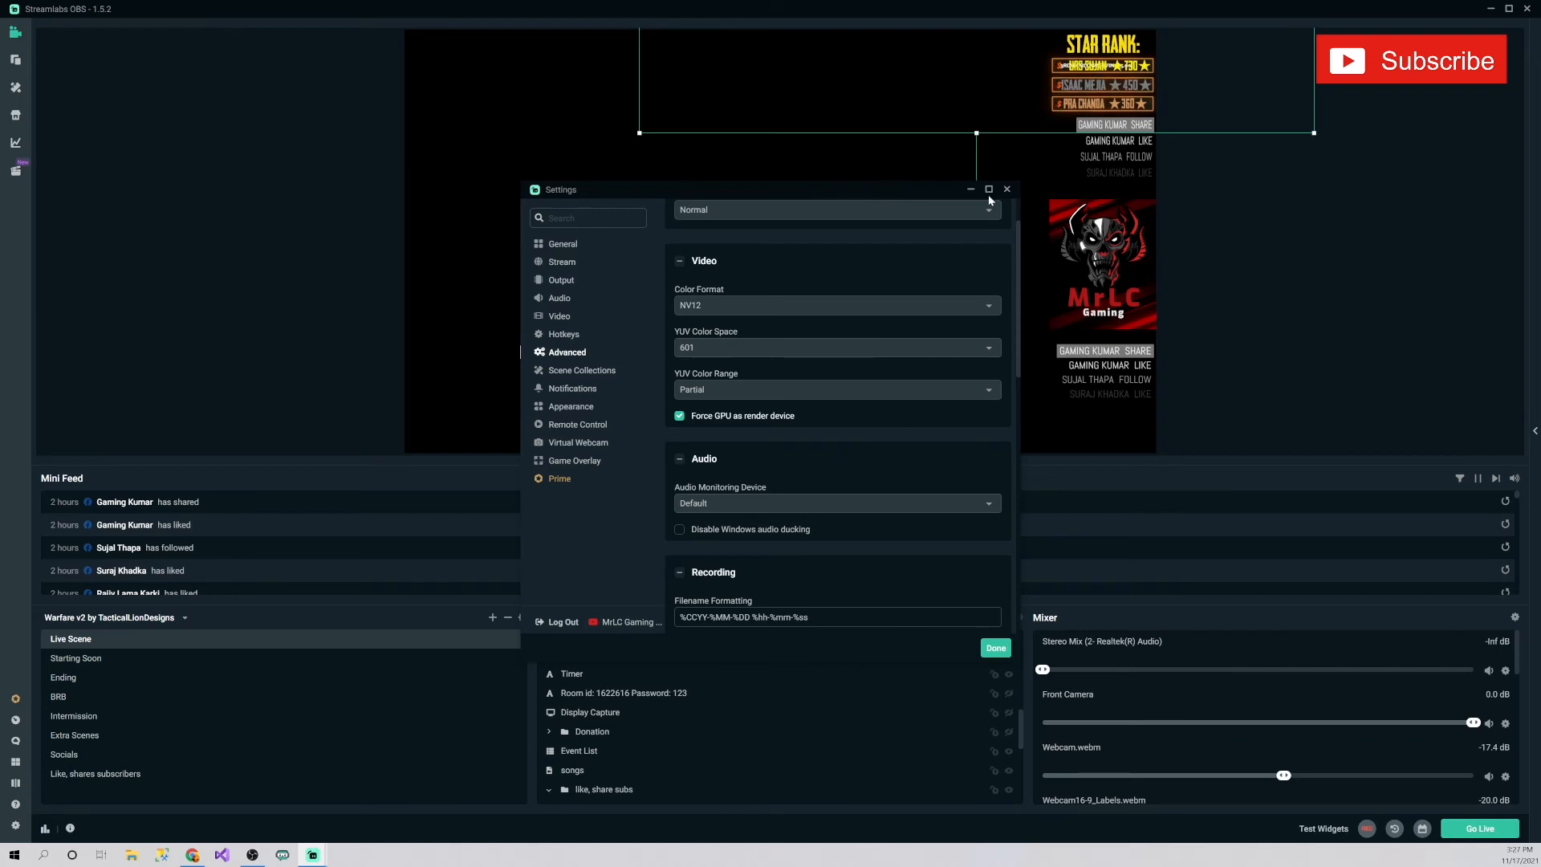
pyautogui.click(574, 372)
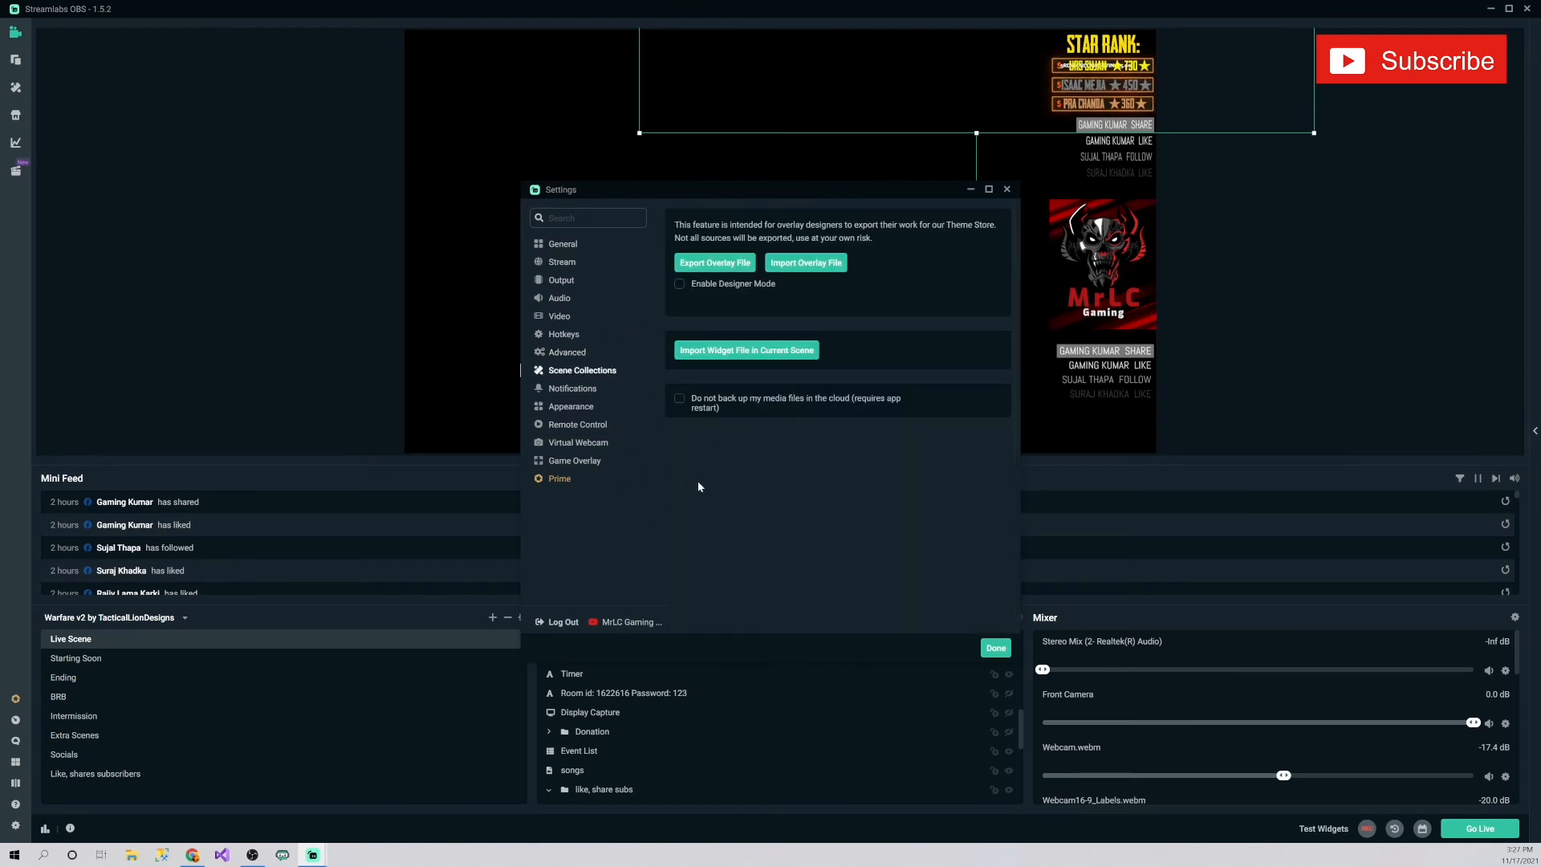
pyautogui.click(571, 405)
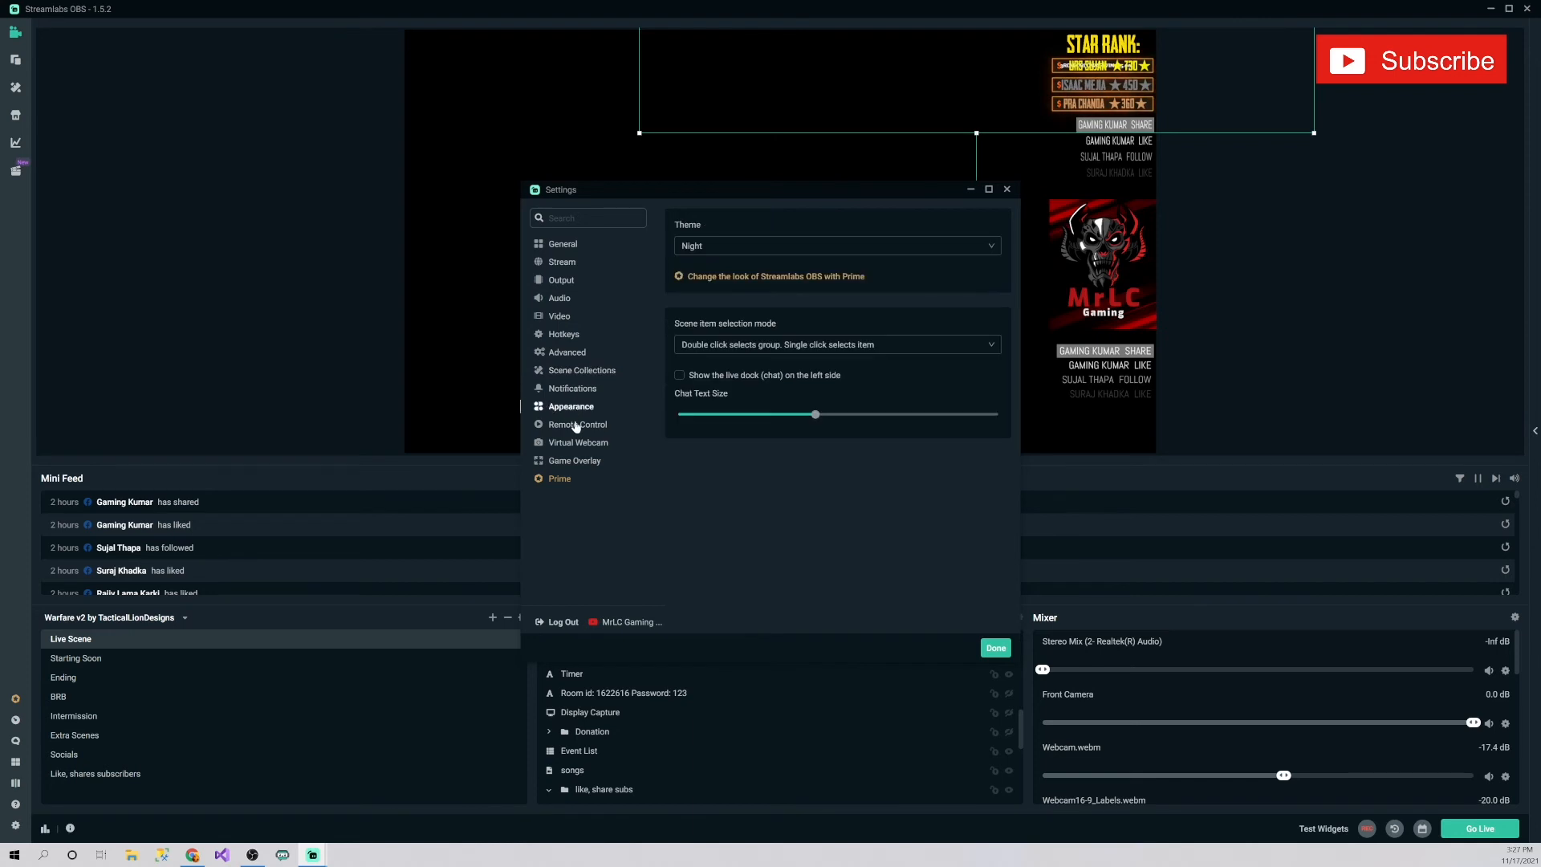
pyautogui.click(575, 427)
pyautogui.click(577, 447)
pyautogui.click(577, 464)
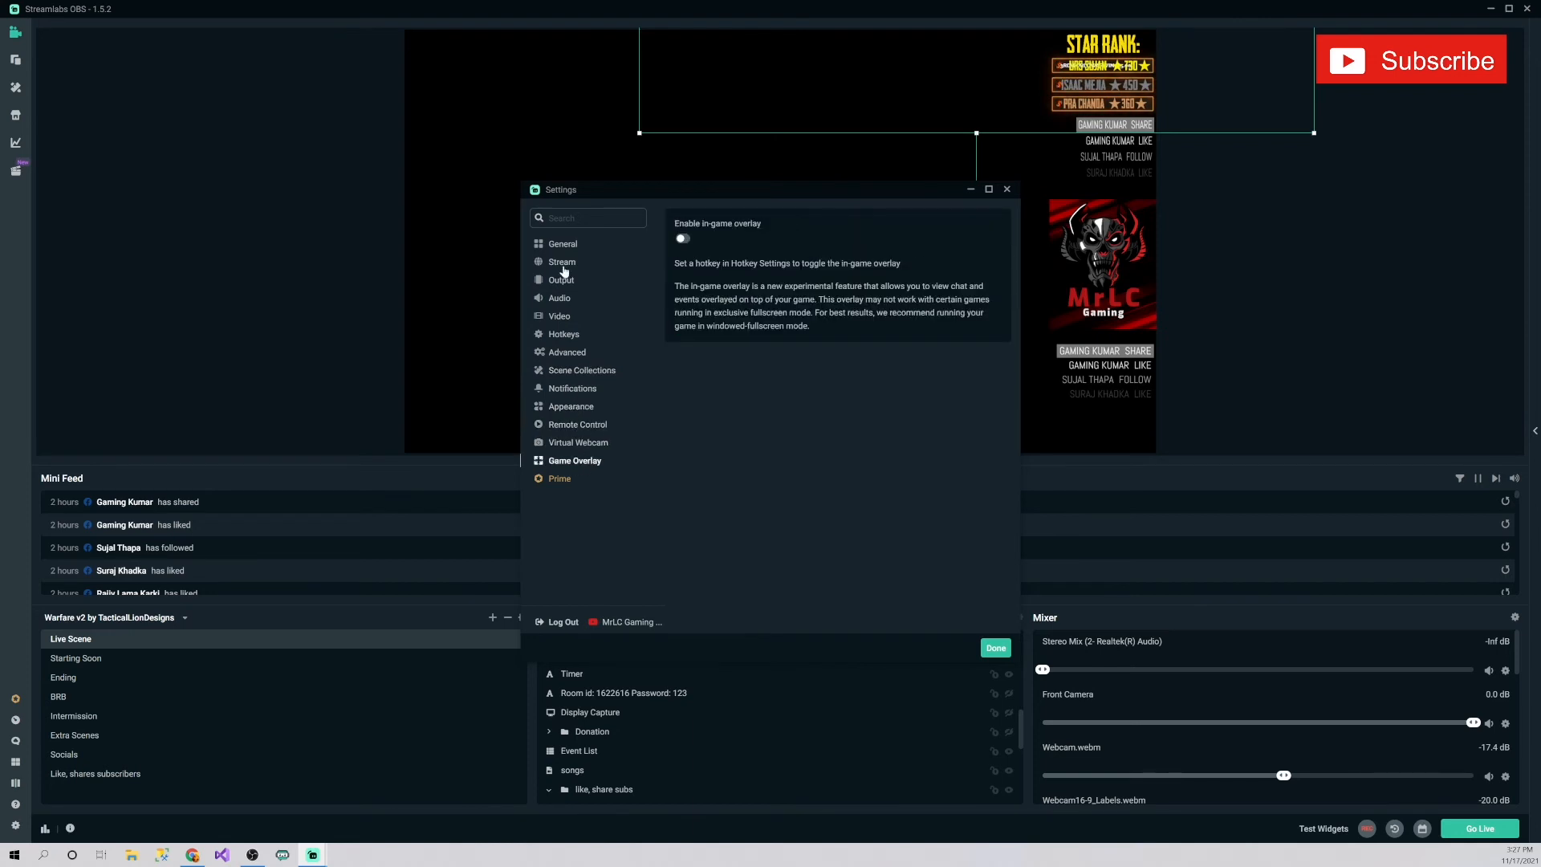
pyautogui.click(563, 245)
pyautogui.click(567, 297)
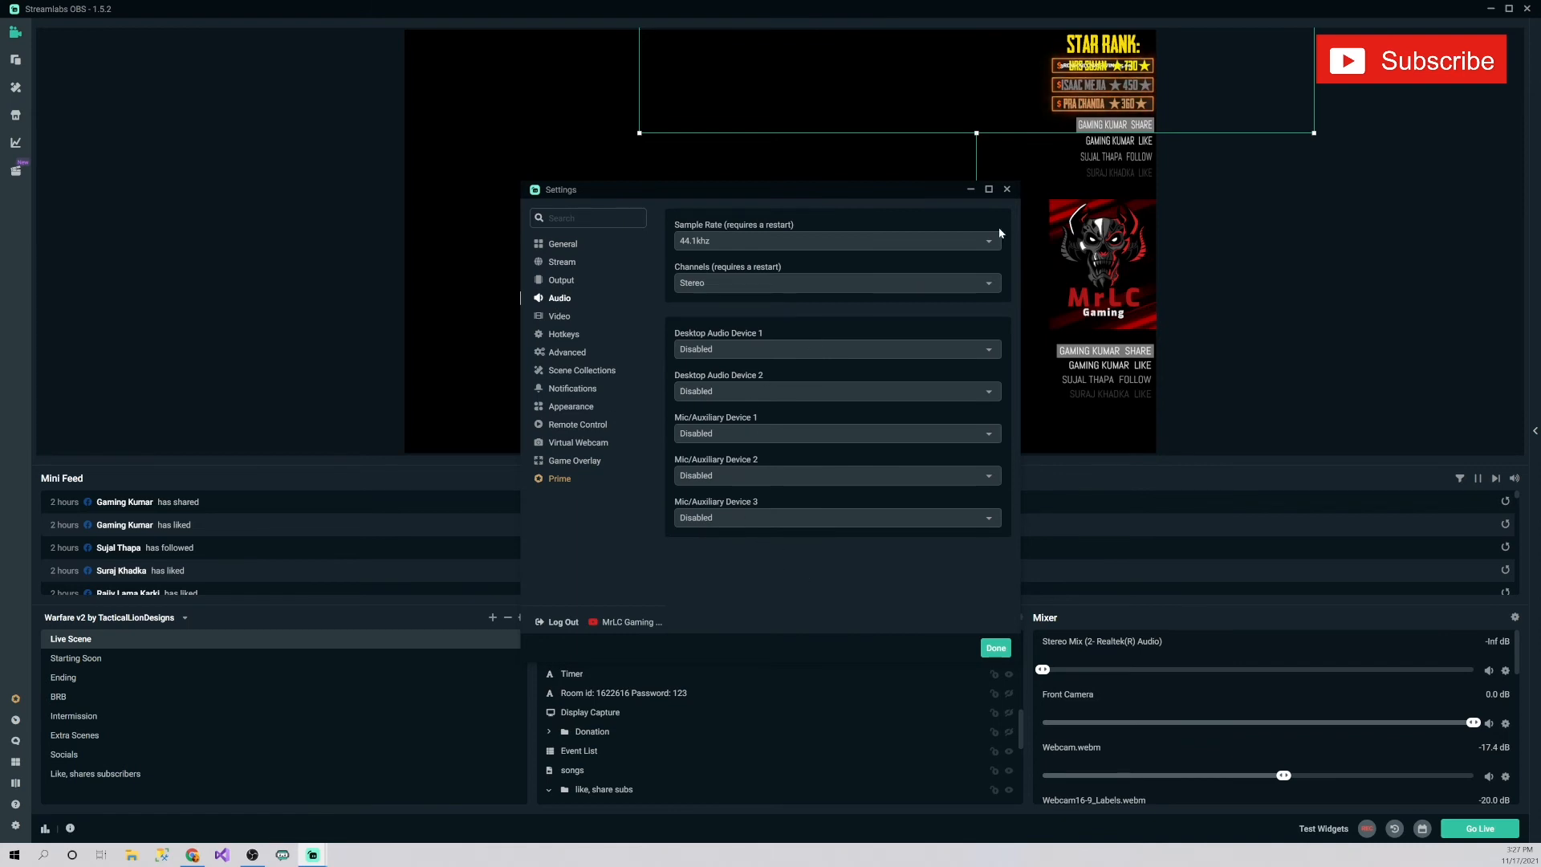
pyautogui.click(1009, 189)
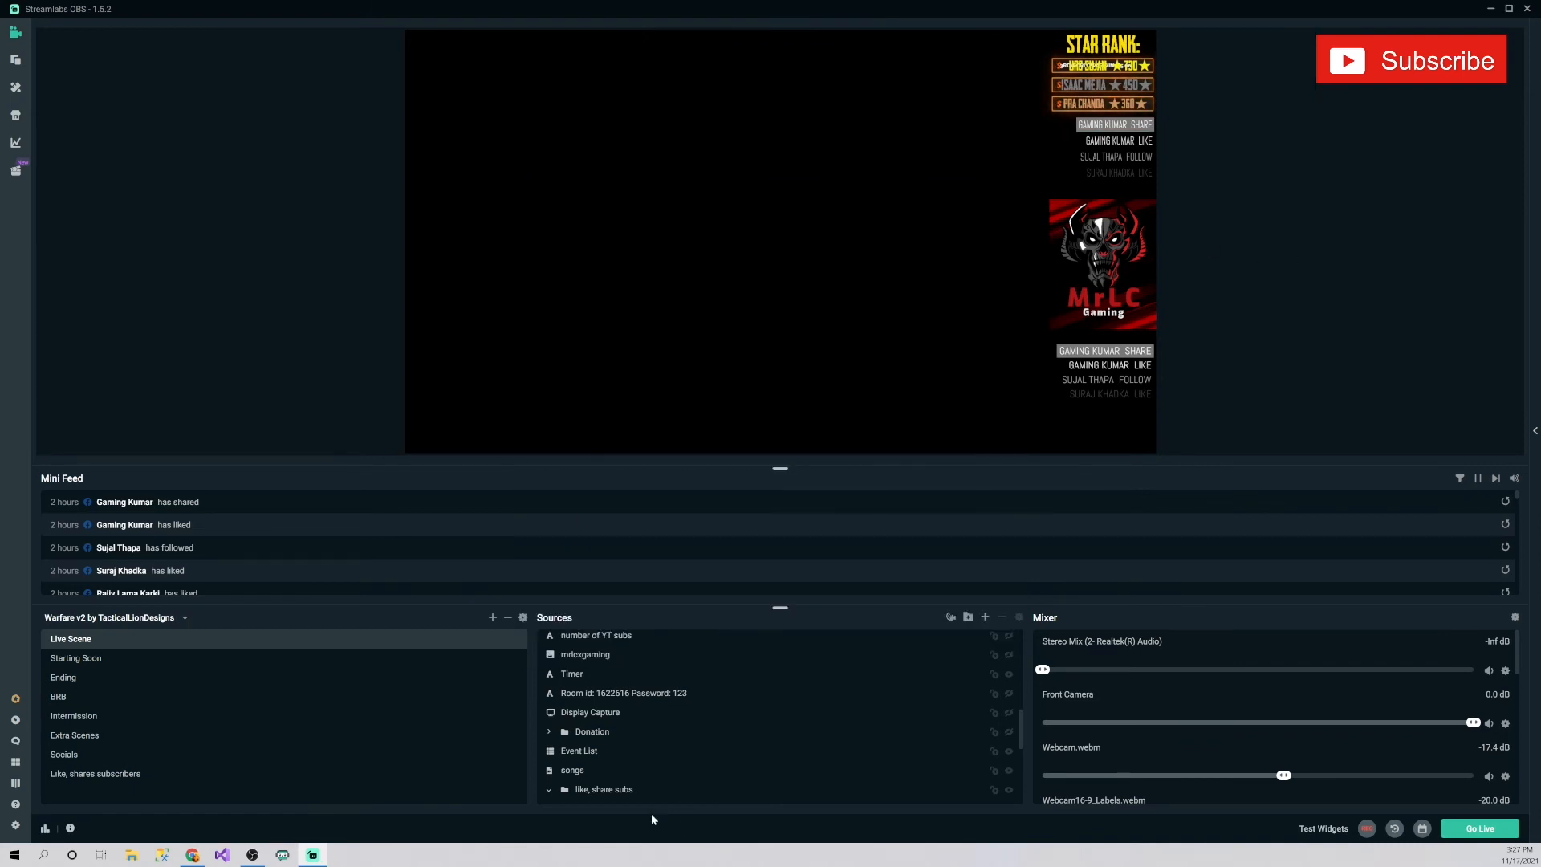
# Set the Elgato source's video capture device to Game Capture HD60 S and confirm its settings.
pyautogui.scroll(-5, 639, 778)
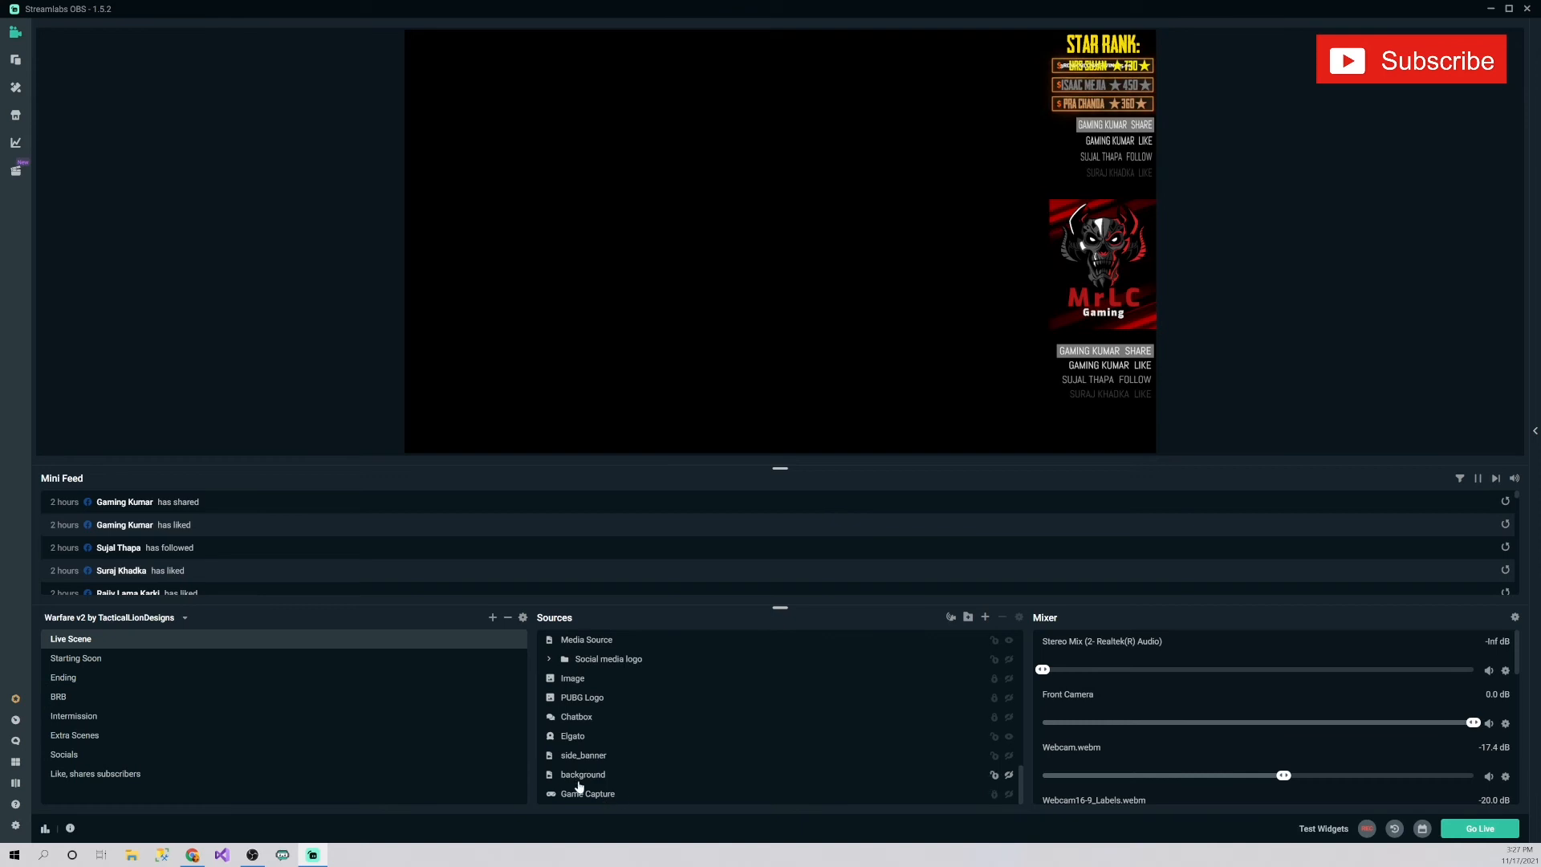
pyautogui.doubleClick(572, 737)
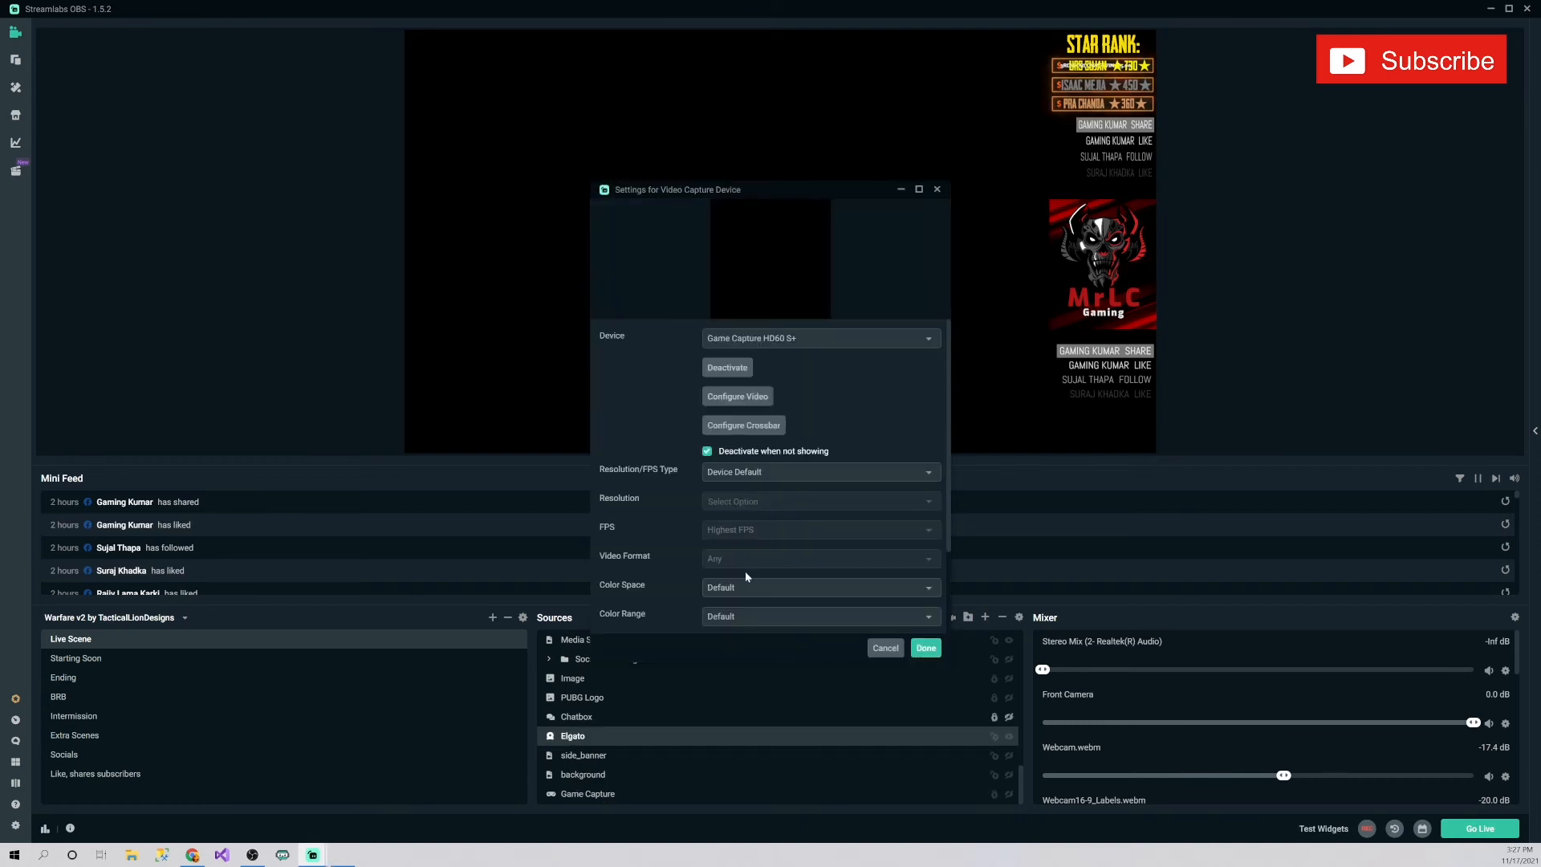
pyautogui.click(765, 338)
pyautogui.click(783, 384)
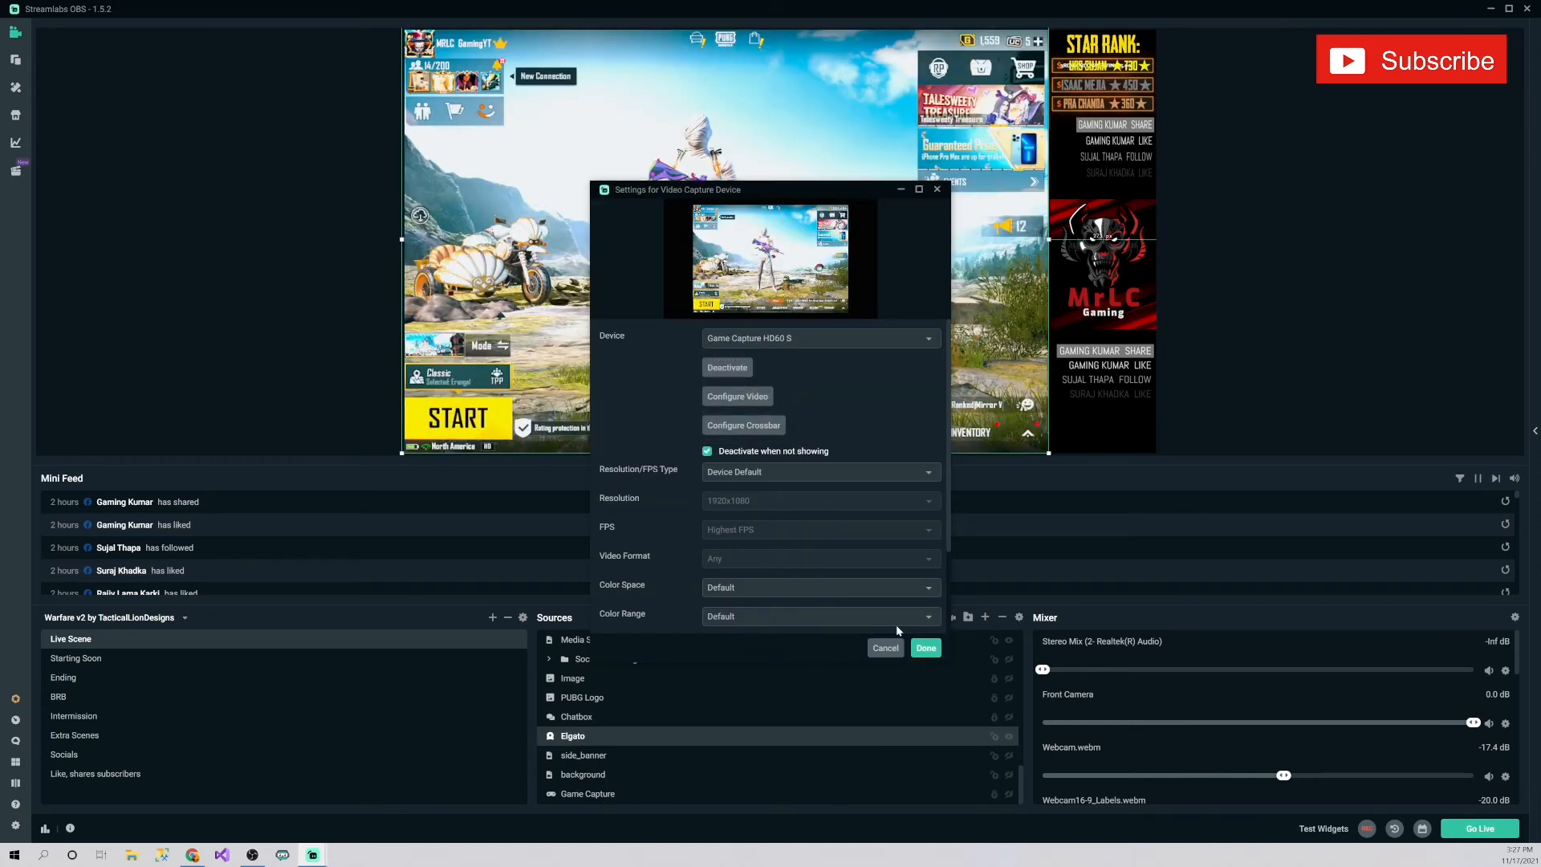
pyautogui.click(926, 648)
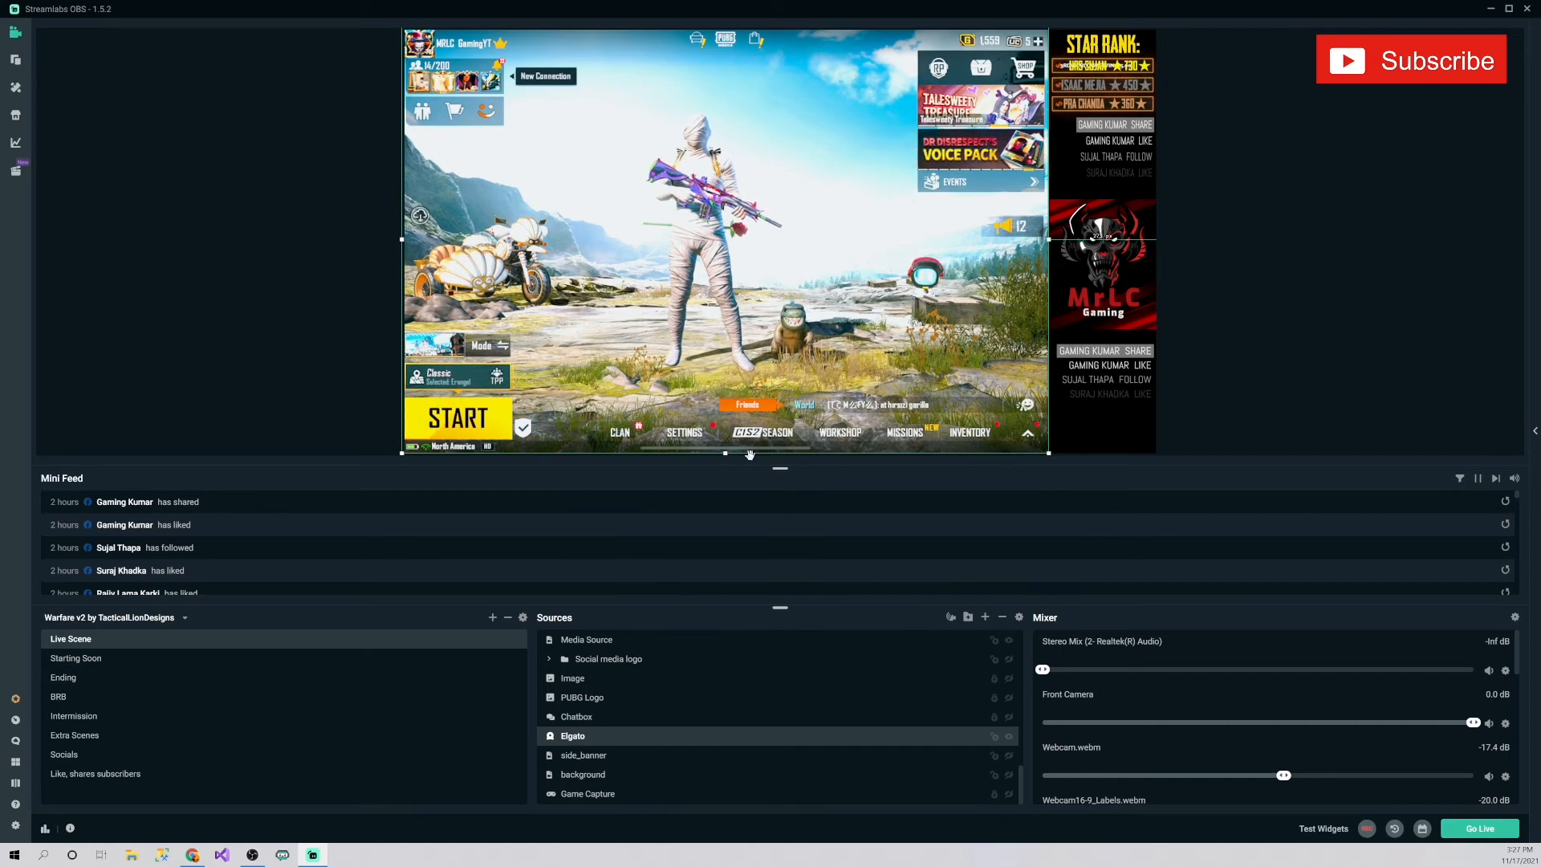
pyautogui.click(315, 224)
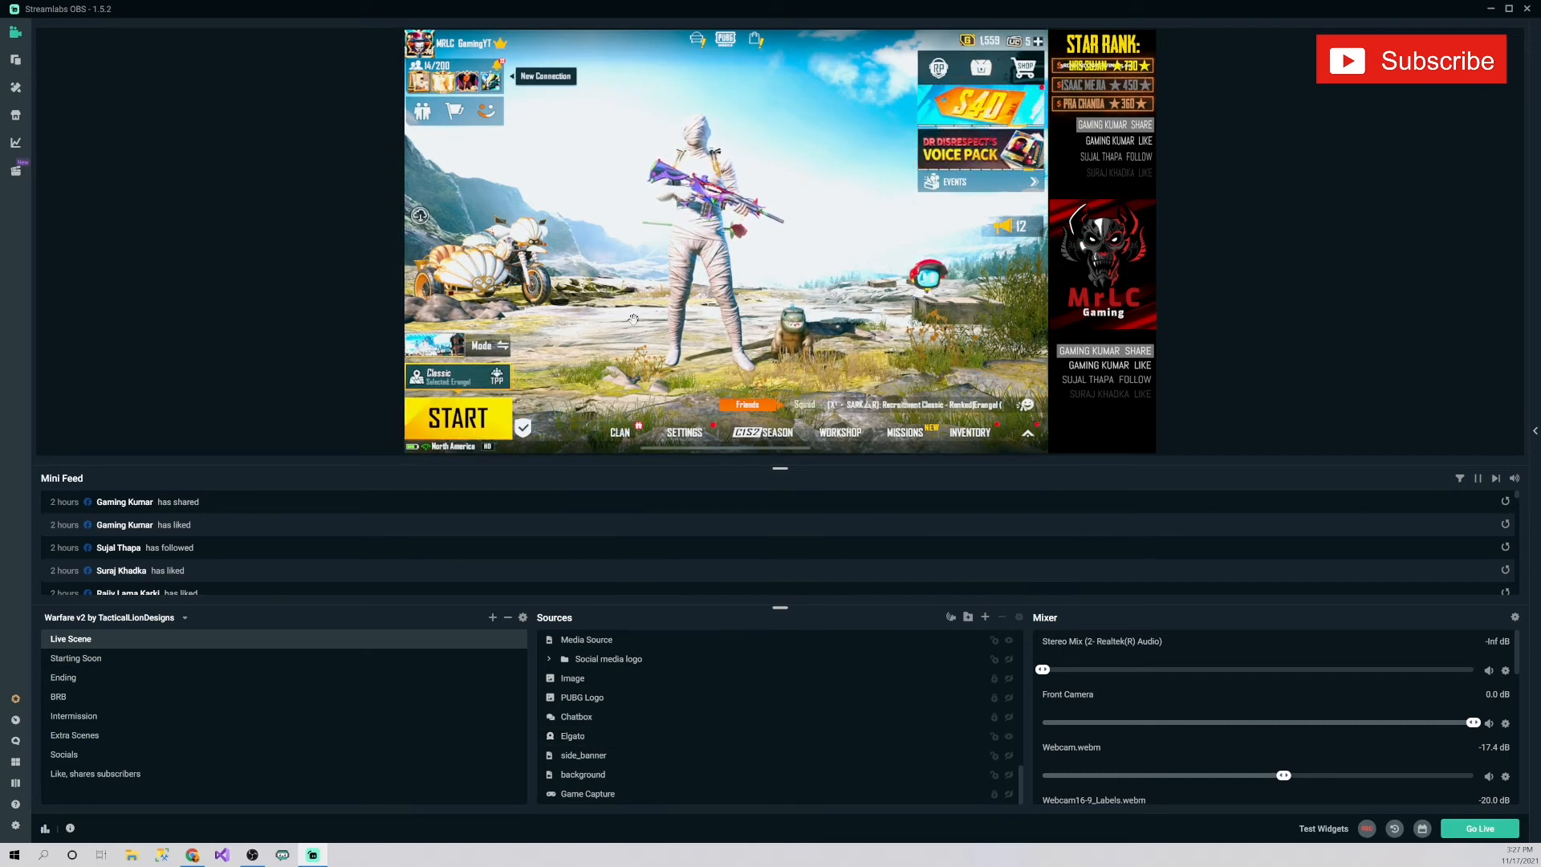
pyautogui.click(1300, 327)
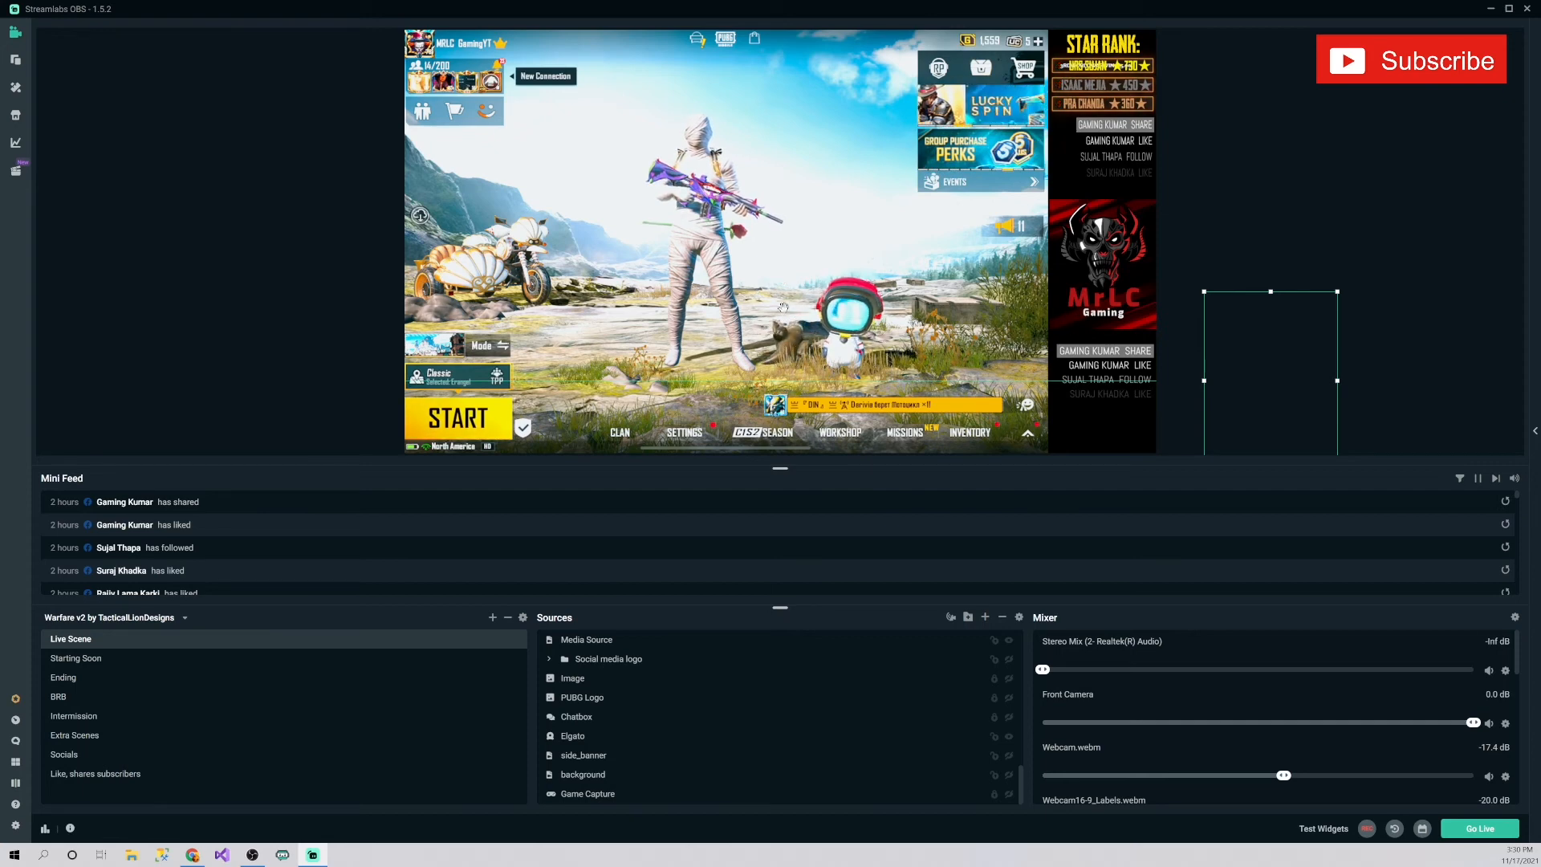
# Open the filter settings of the Elgato source in the Live Scene.
pyautogui.click(1302, 383)
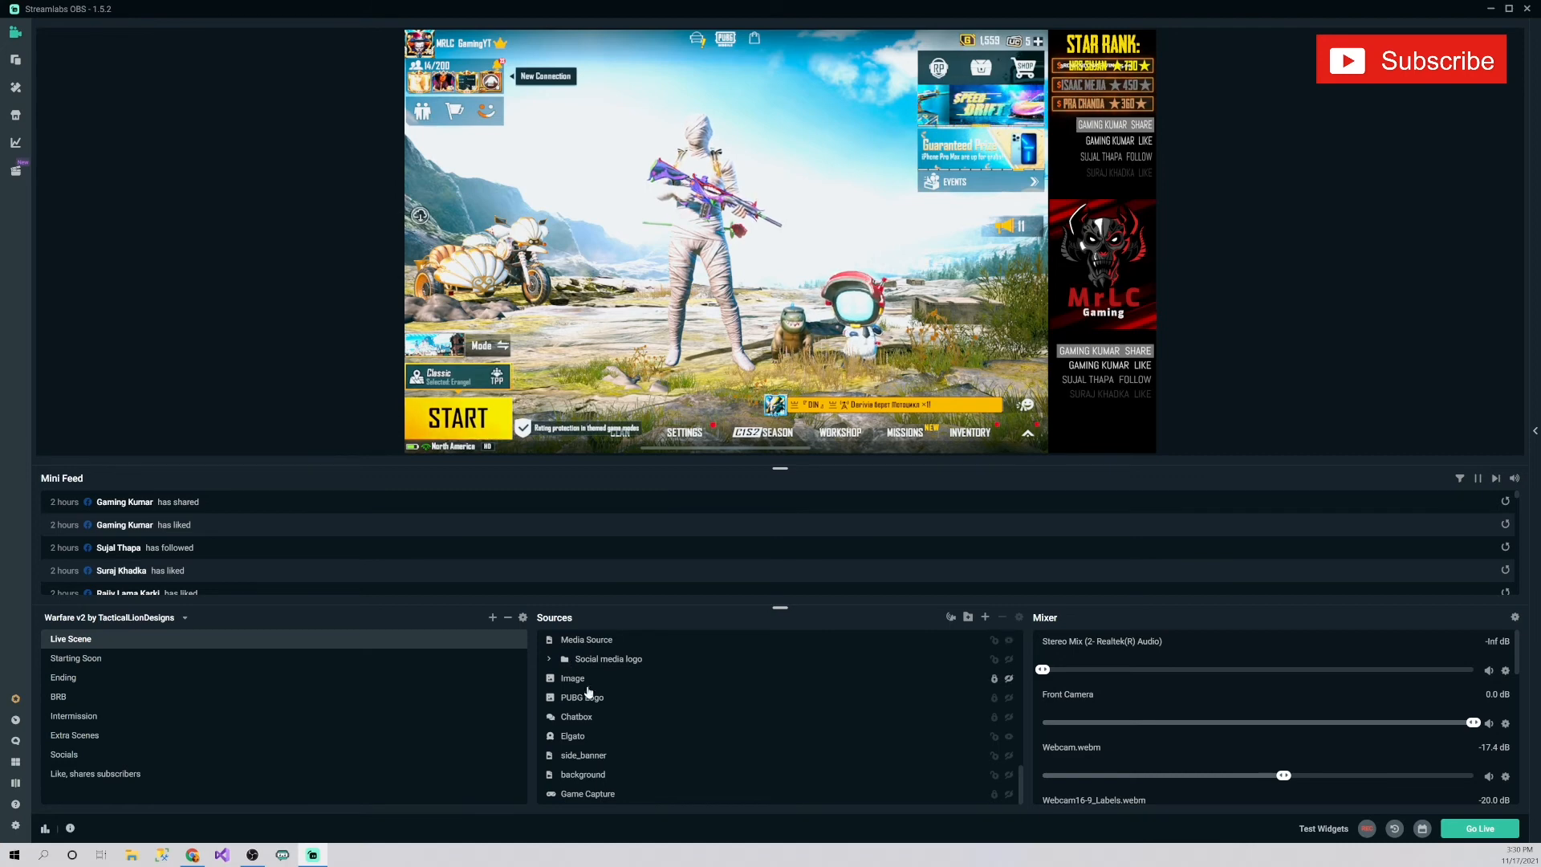
pyautogui.scroll(10, 592, 690)
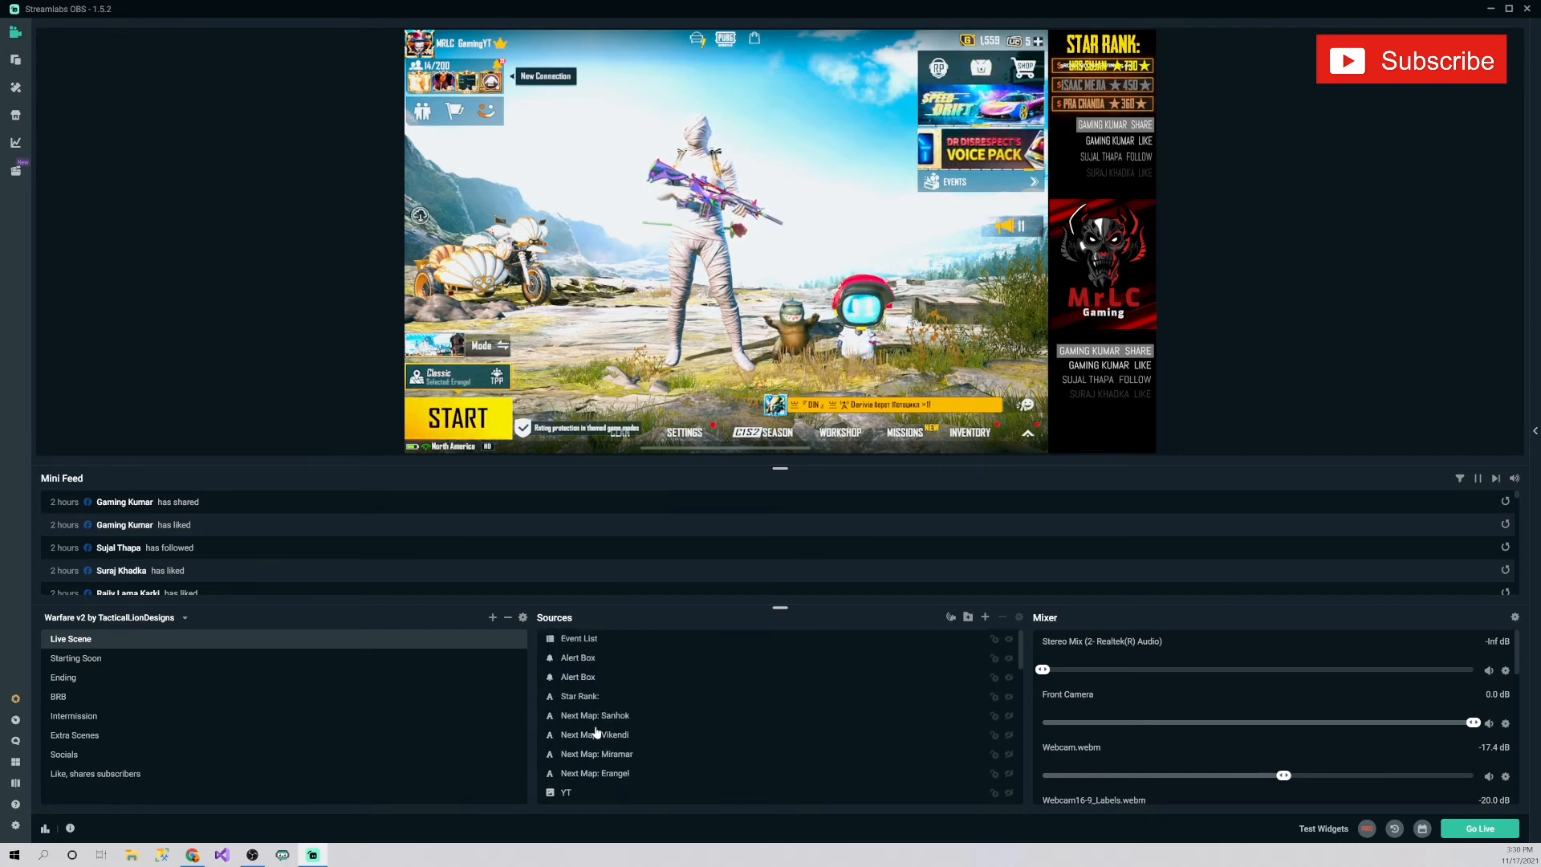
pyautogui.click(578, 674)
pyautogui.scroll(-10, 614, 722)
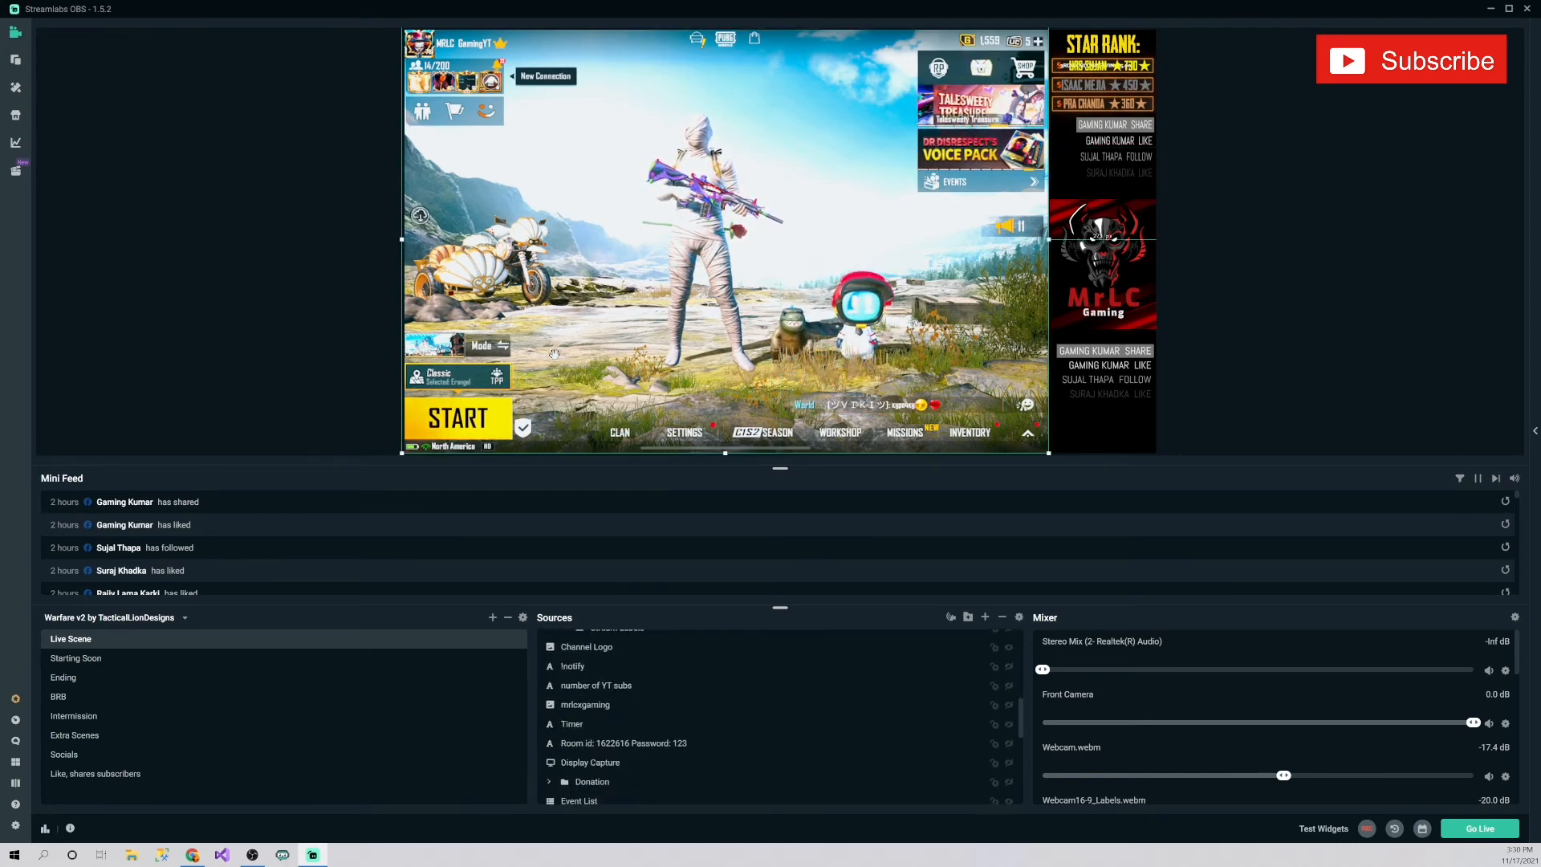
pyautogui.click(613, 735)
pyautogui.rightClick(613, 737)
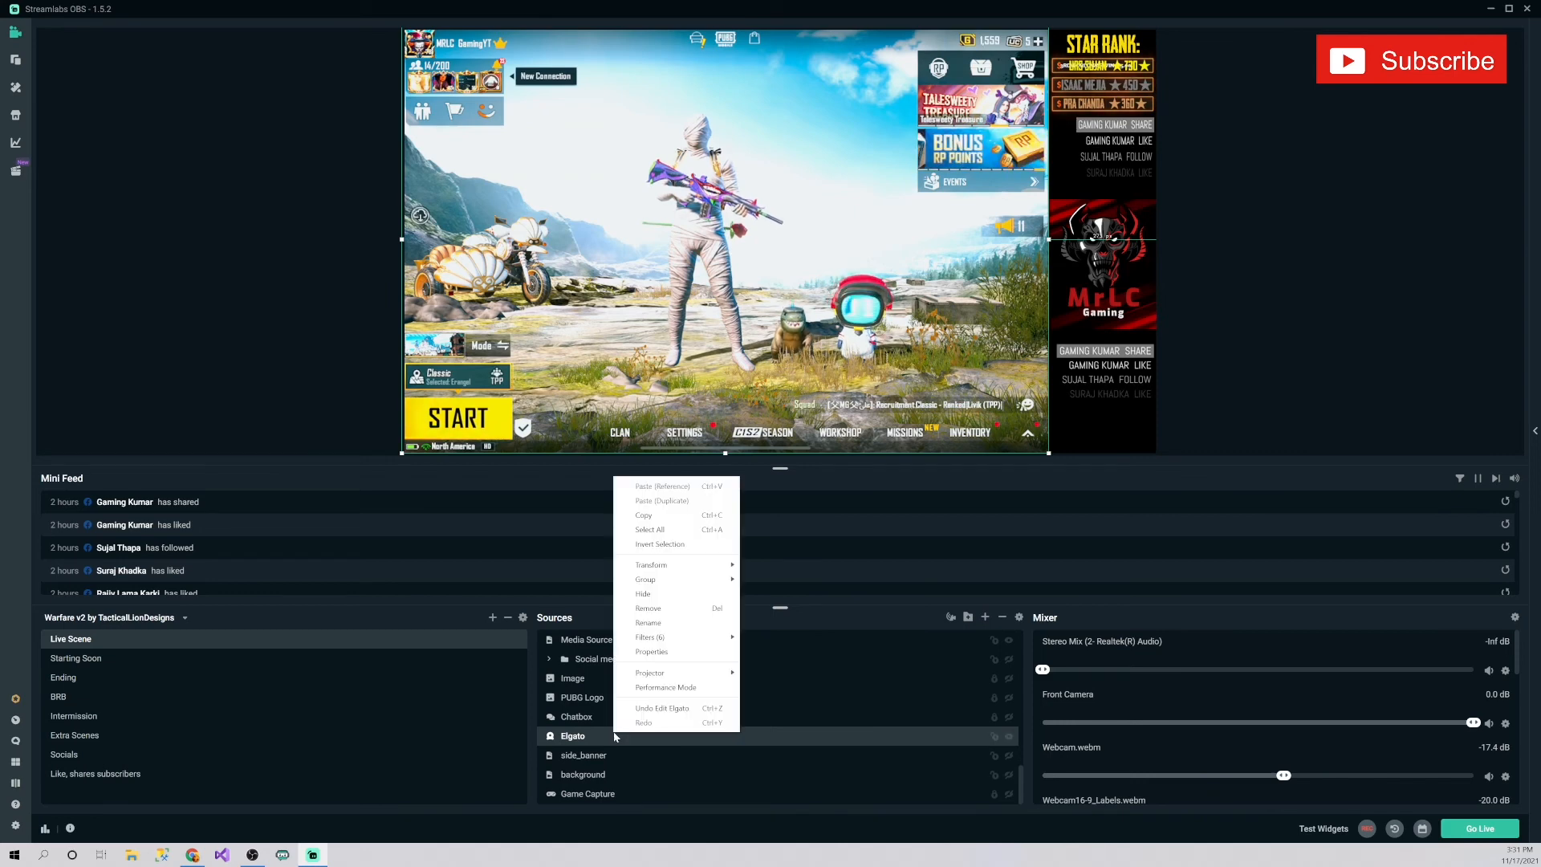
pyautogui.moveTo(707, 636)
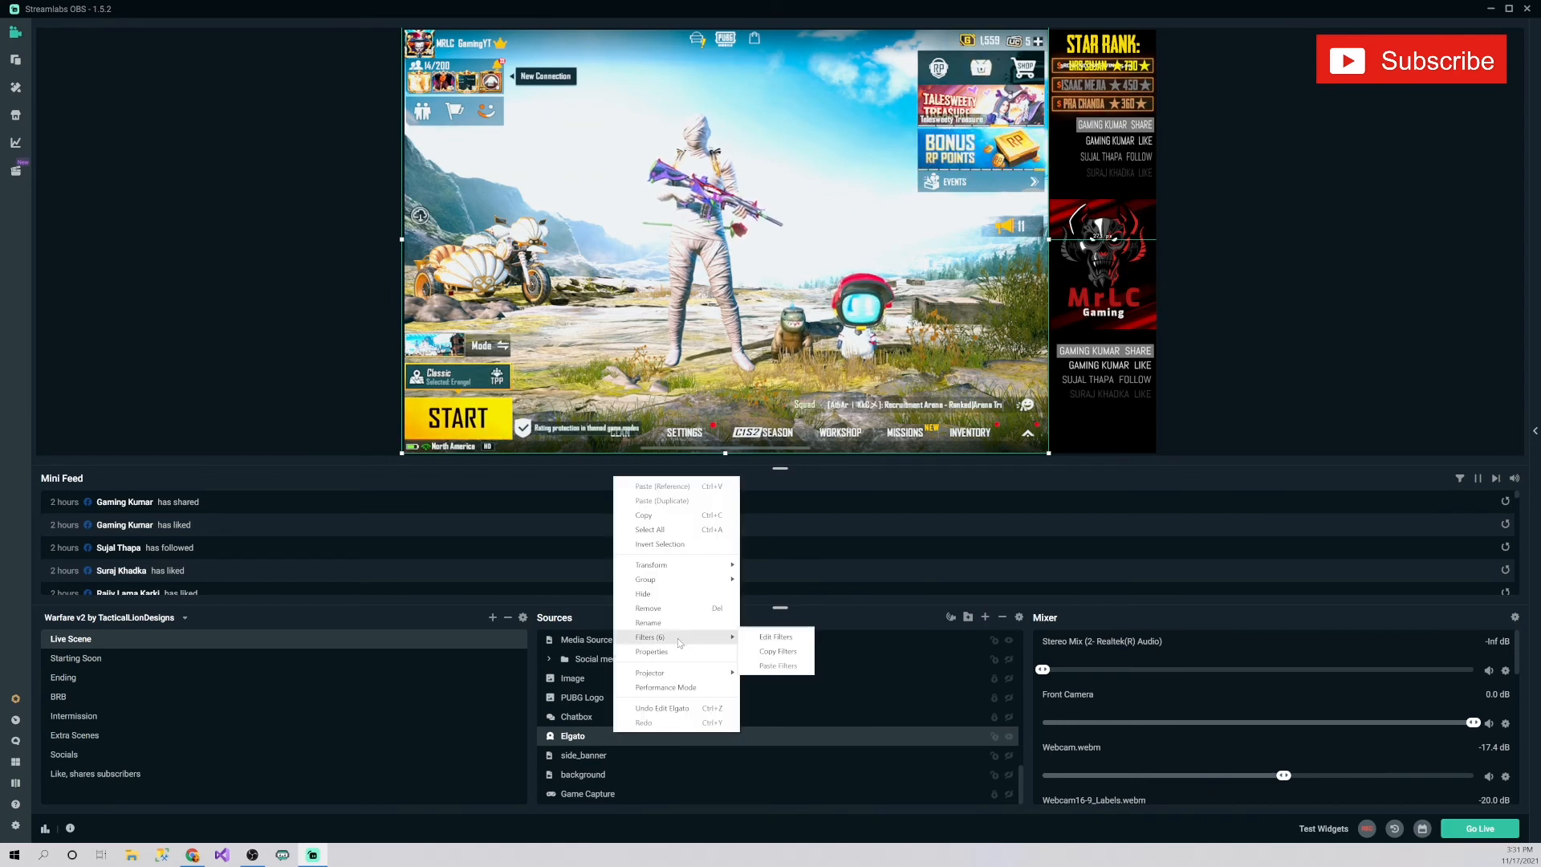
pyautogui.click(775, 637)
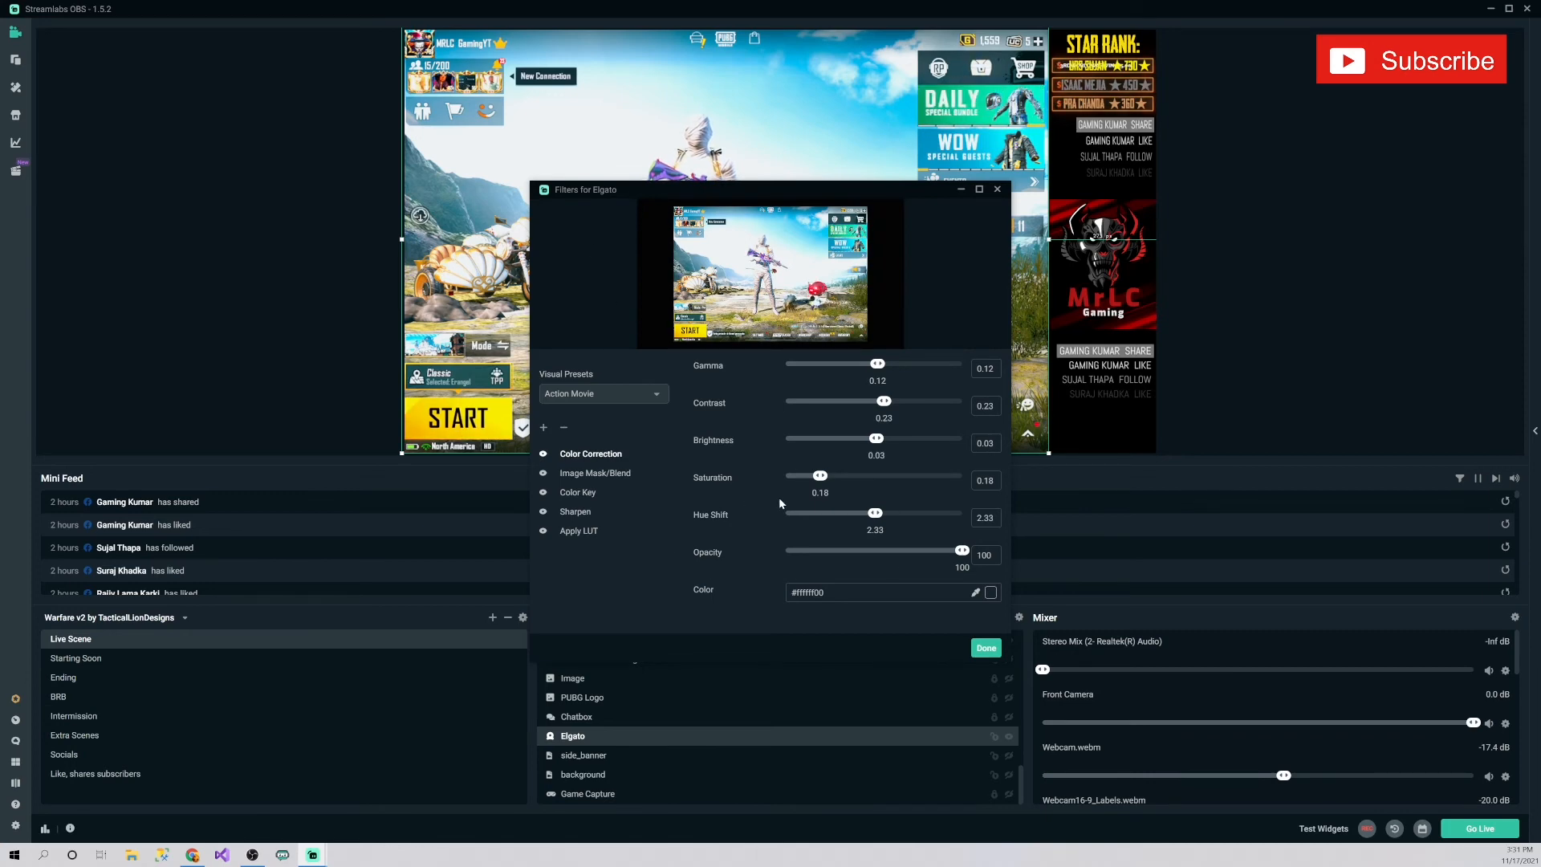
# Turn off the Elgato source's existing Color Correction, Image Mask/Blend, Color Key, Sharpen and Apply LUT filters.
pyautogui.click(544, 474)
pyautogui.click(575, 511)
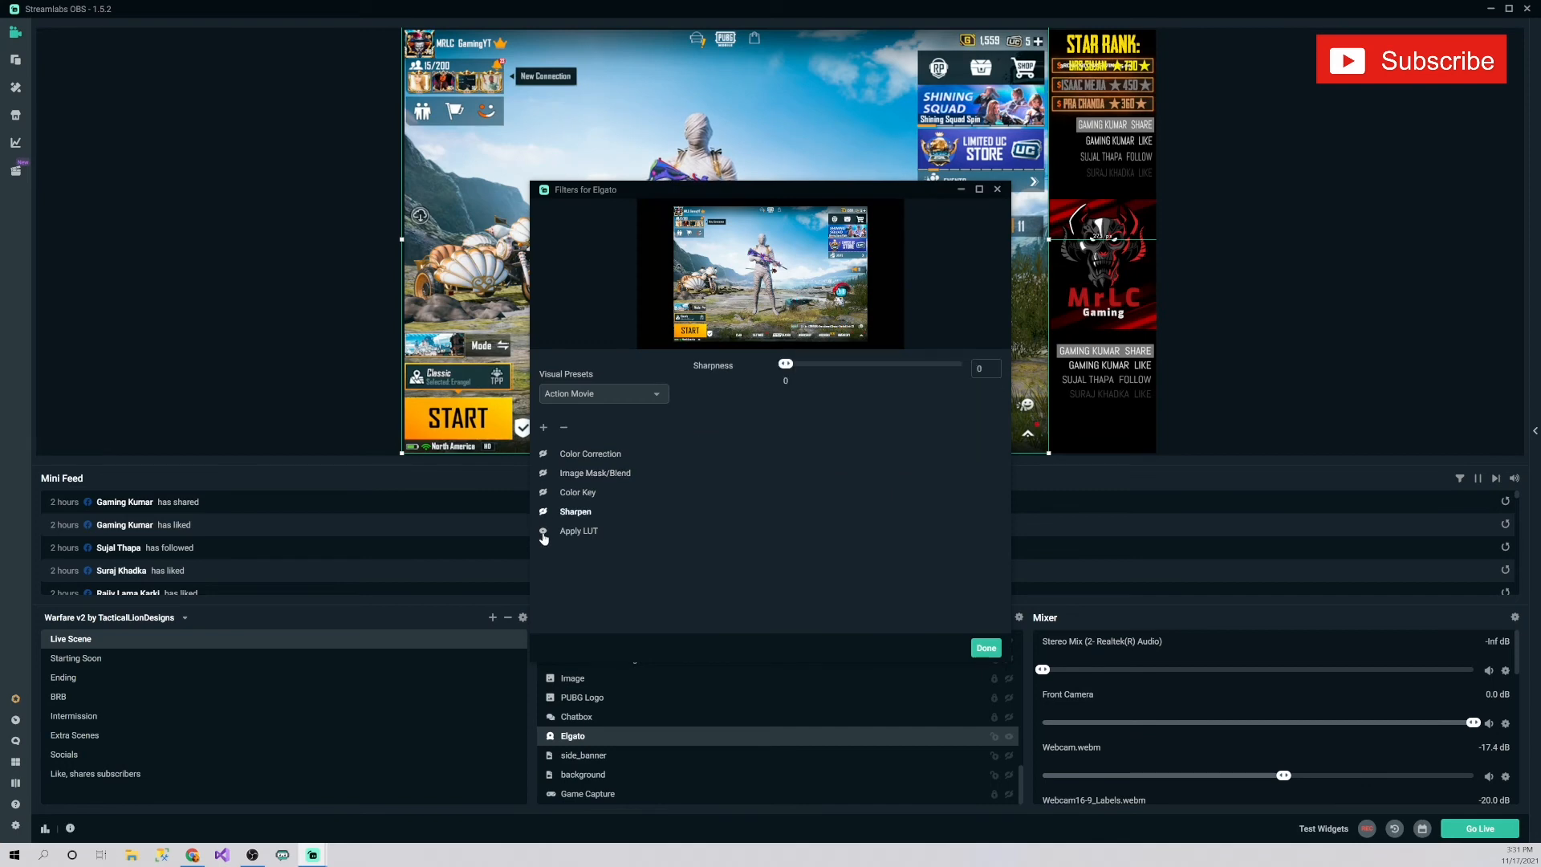
pyautogui.click(579, 530)
pyautogui.moveTo(753, 198); pyautogui.dragTo(749, 315)
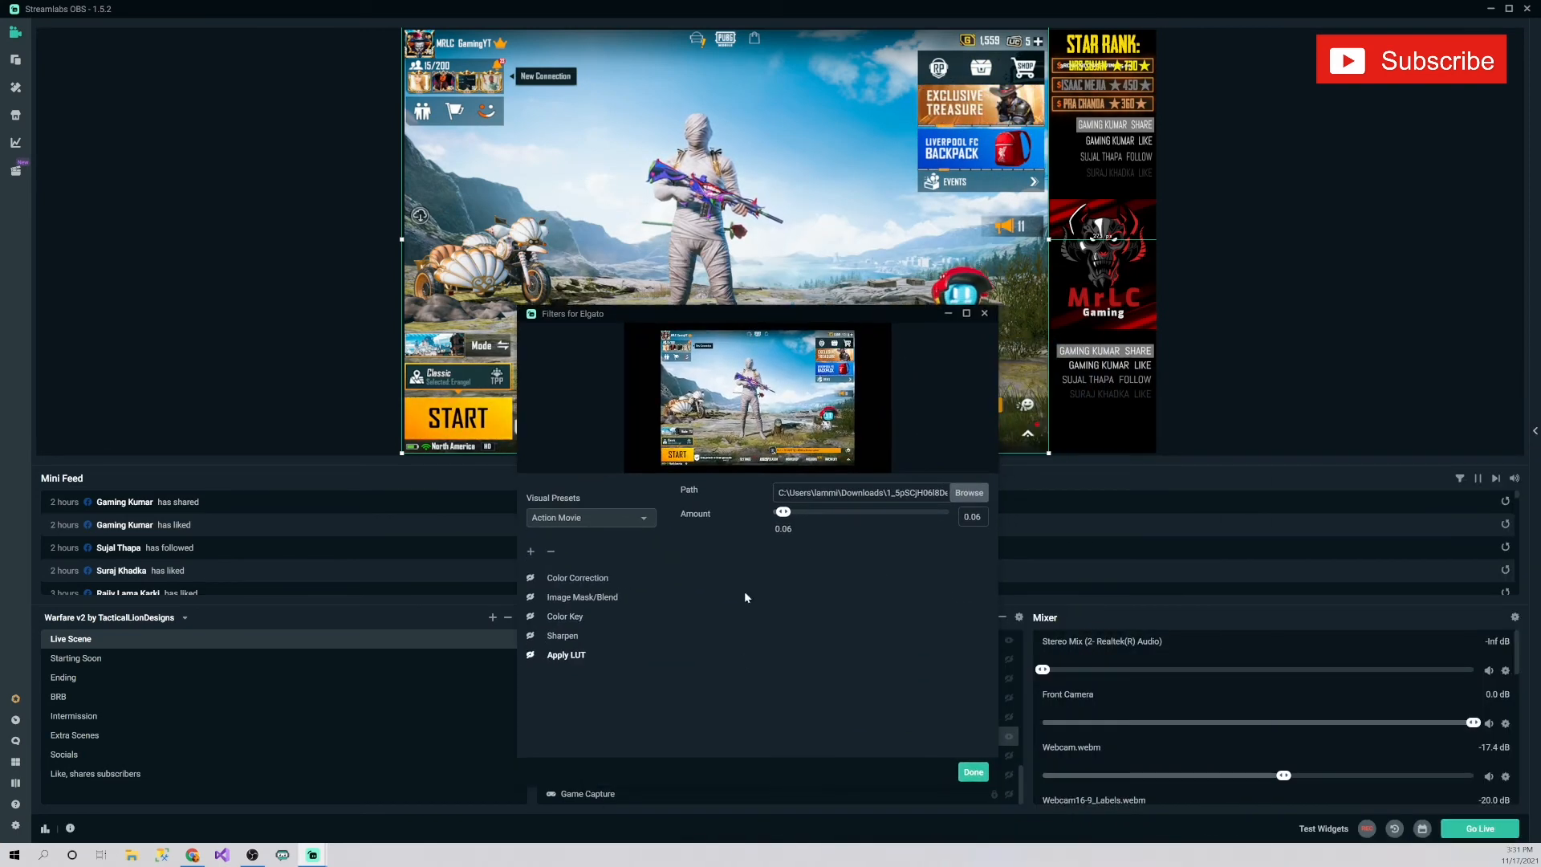
# Add a second Color Correction filter to the Elgato source, keeping the suggested filter name.
pyautogui.click(531, 552)
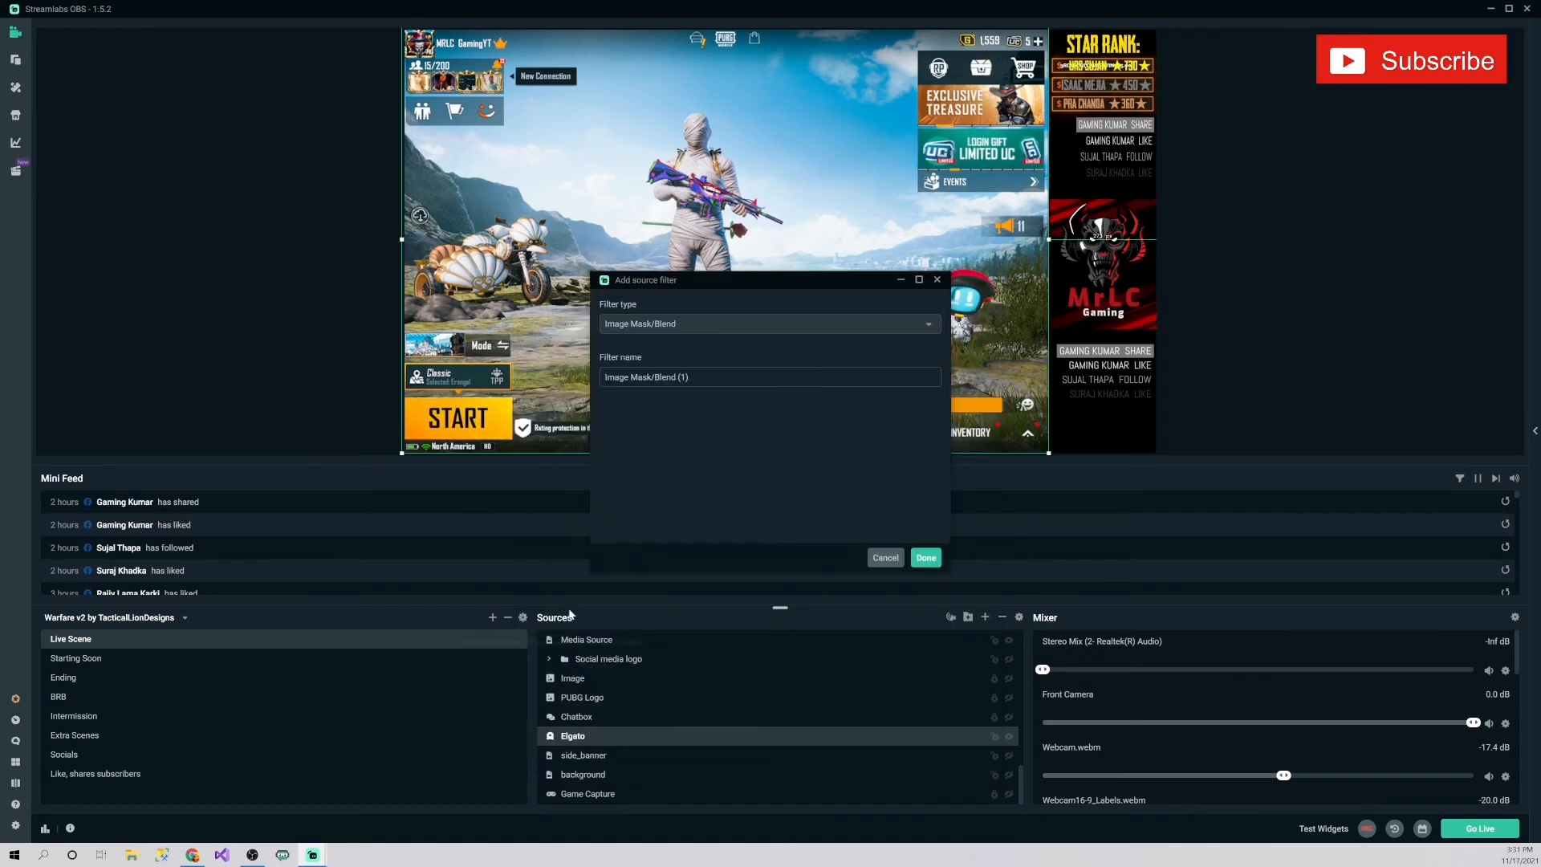
pyautogui.click(647, 328)
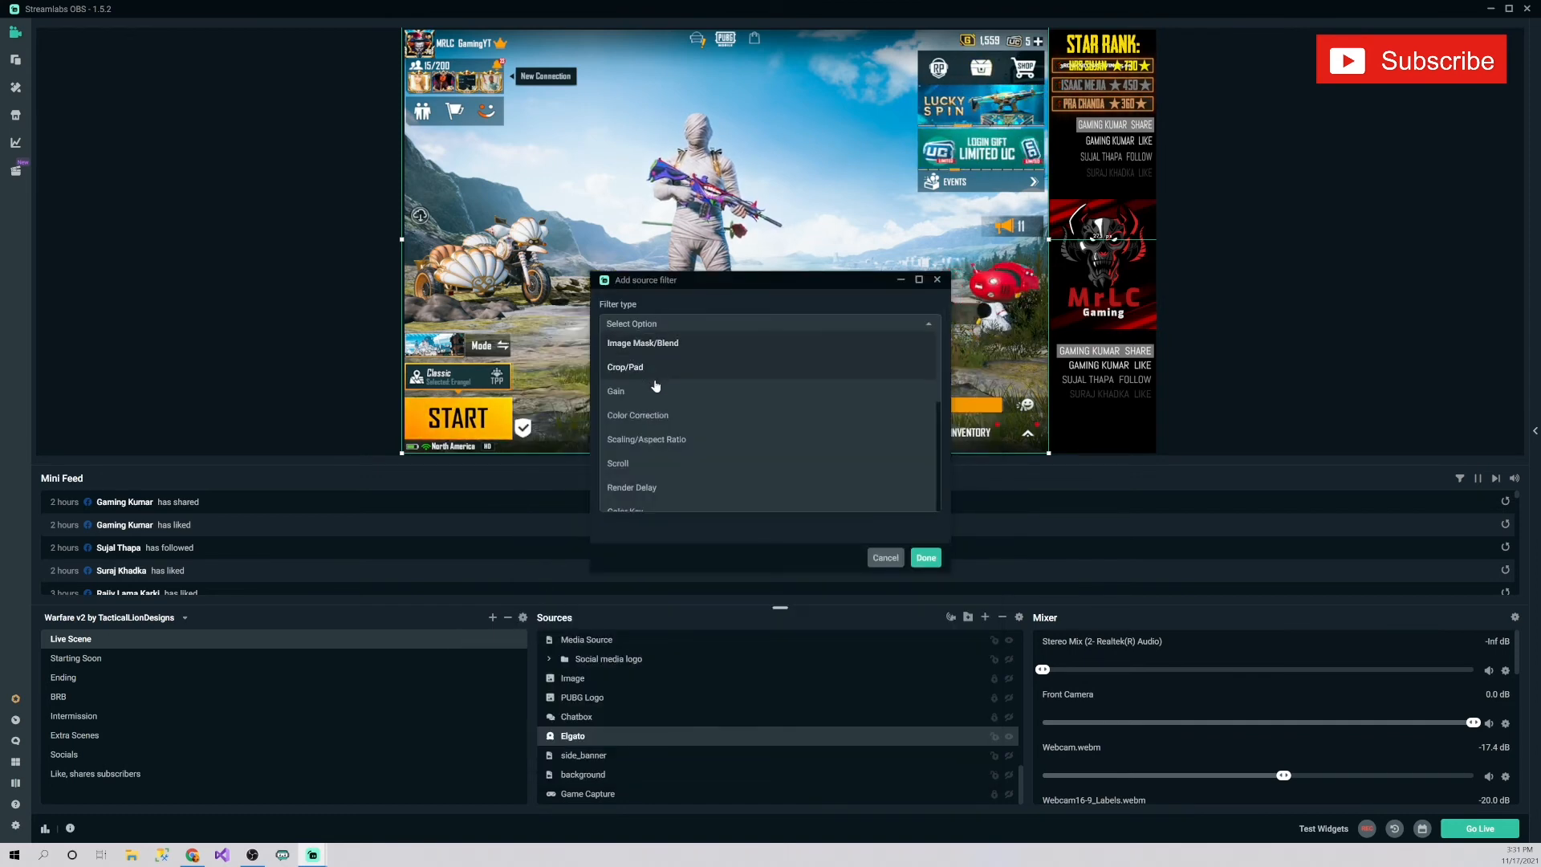
pyautogui.click(679, 422)
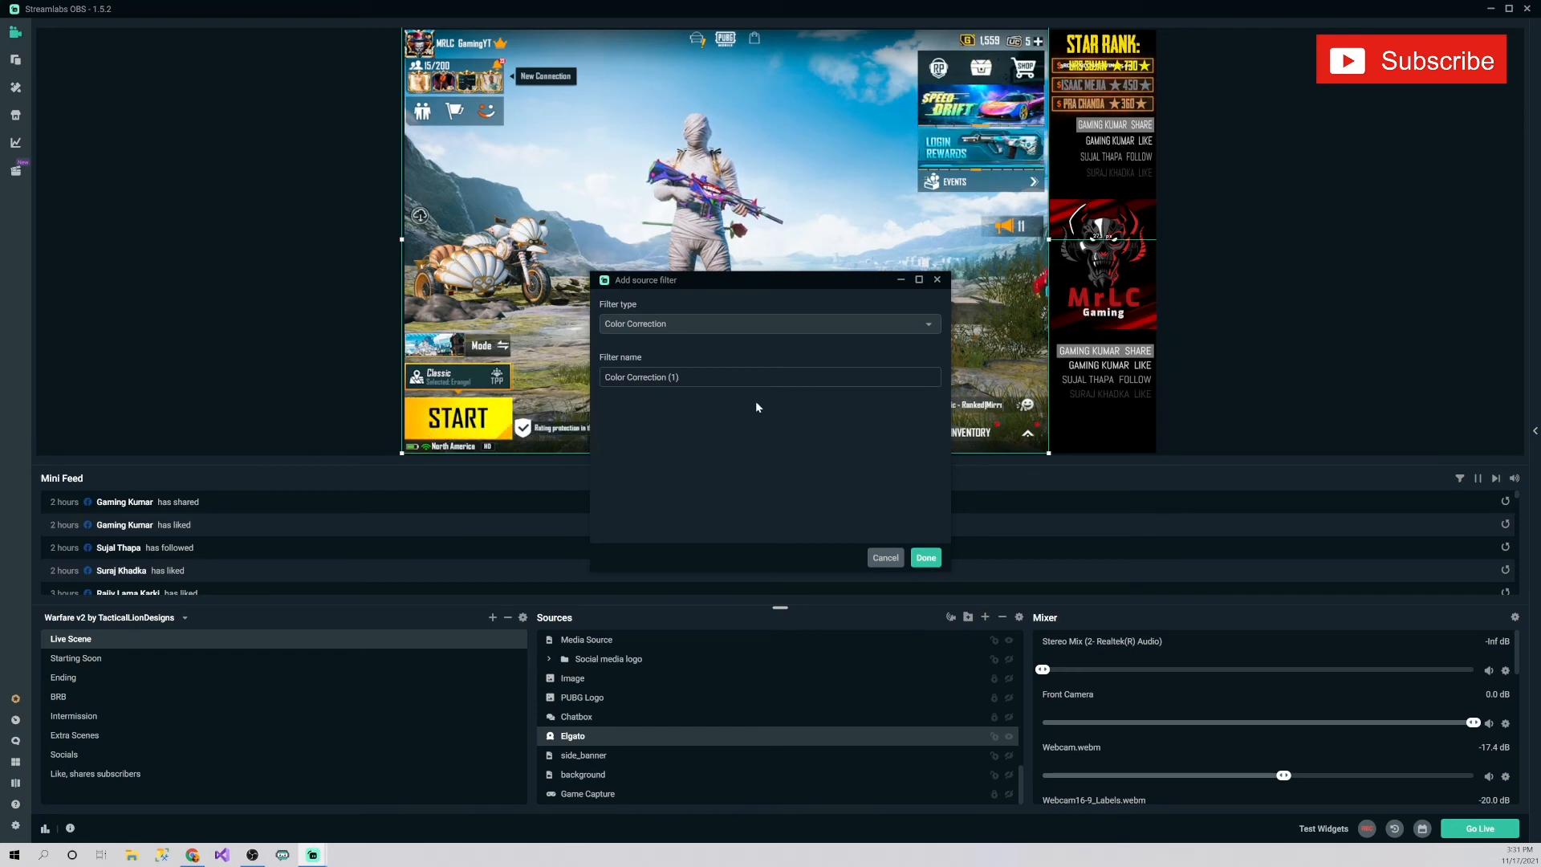
pyautogui.click(925, 559)
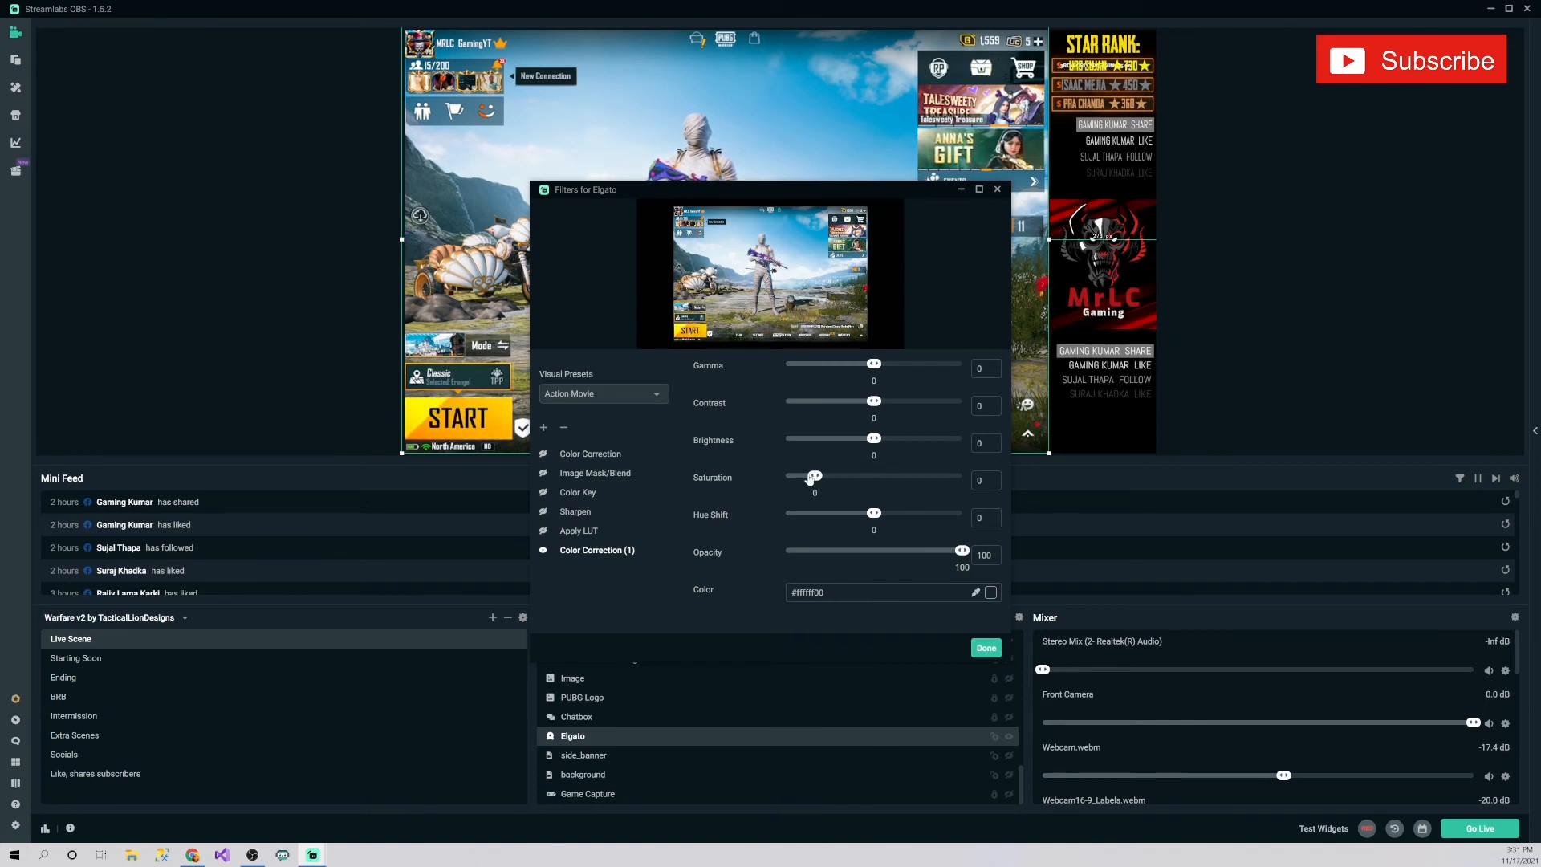
# Set the new Color Correction filter's saturation to 0.005 and its contrast to 0.11.
pyautogui.moveTo(812, 476)
pyautogui.mouseDown()
pyautogui.moveTo(829, 477)
pyautogui.moveTo(815, 477)
pyautogui.mouseUp()
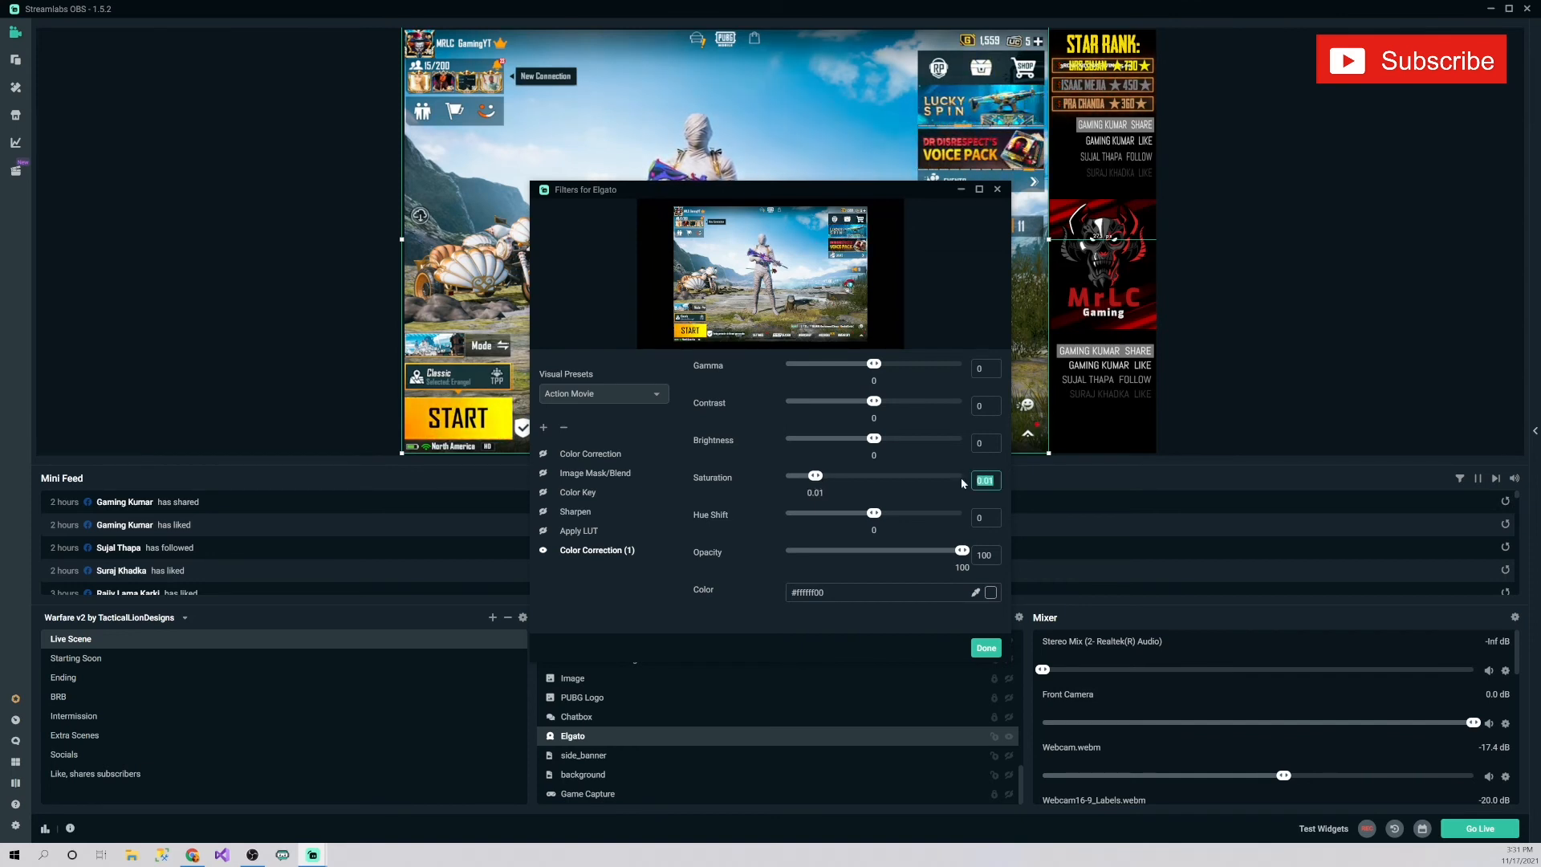
pyautogui.write('0.005')
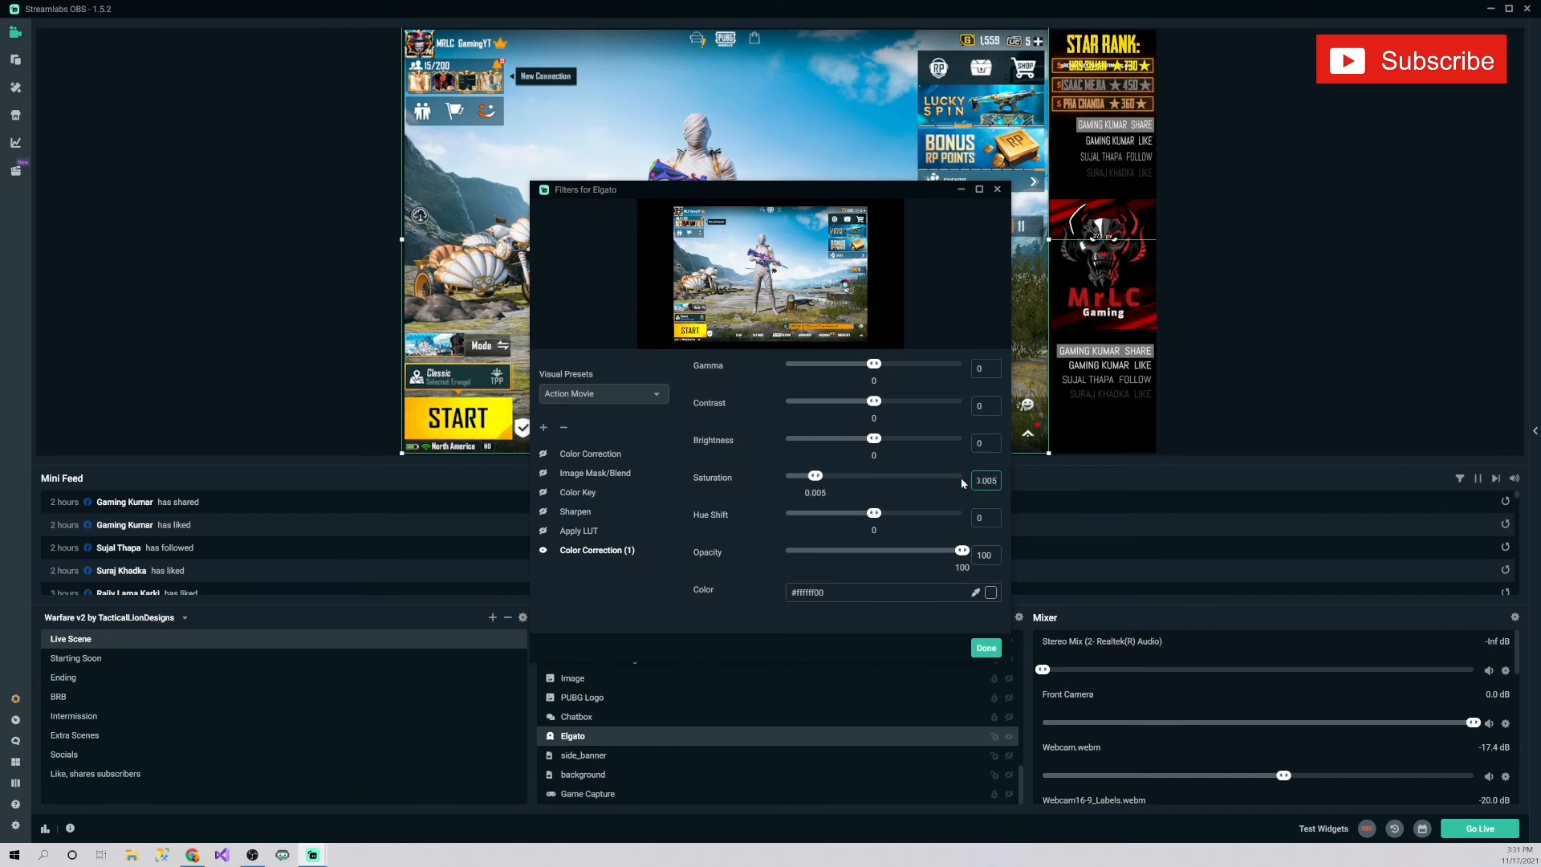
pyautogui.click(988, 448)
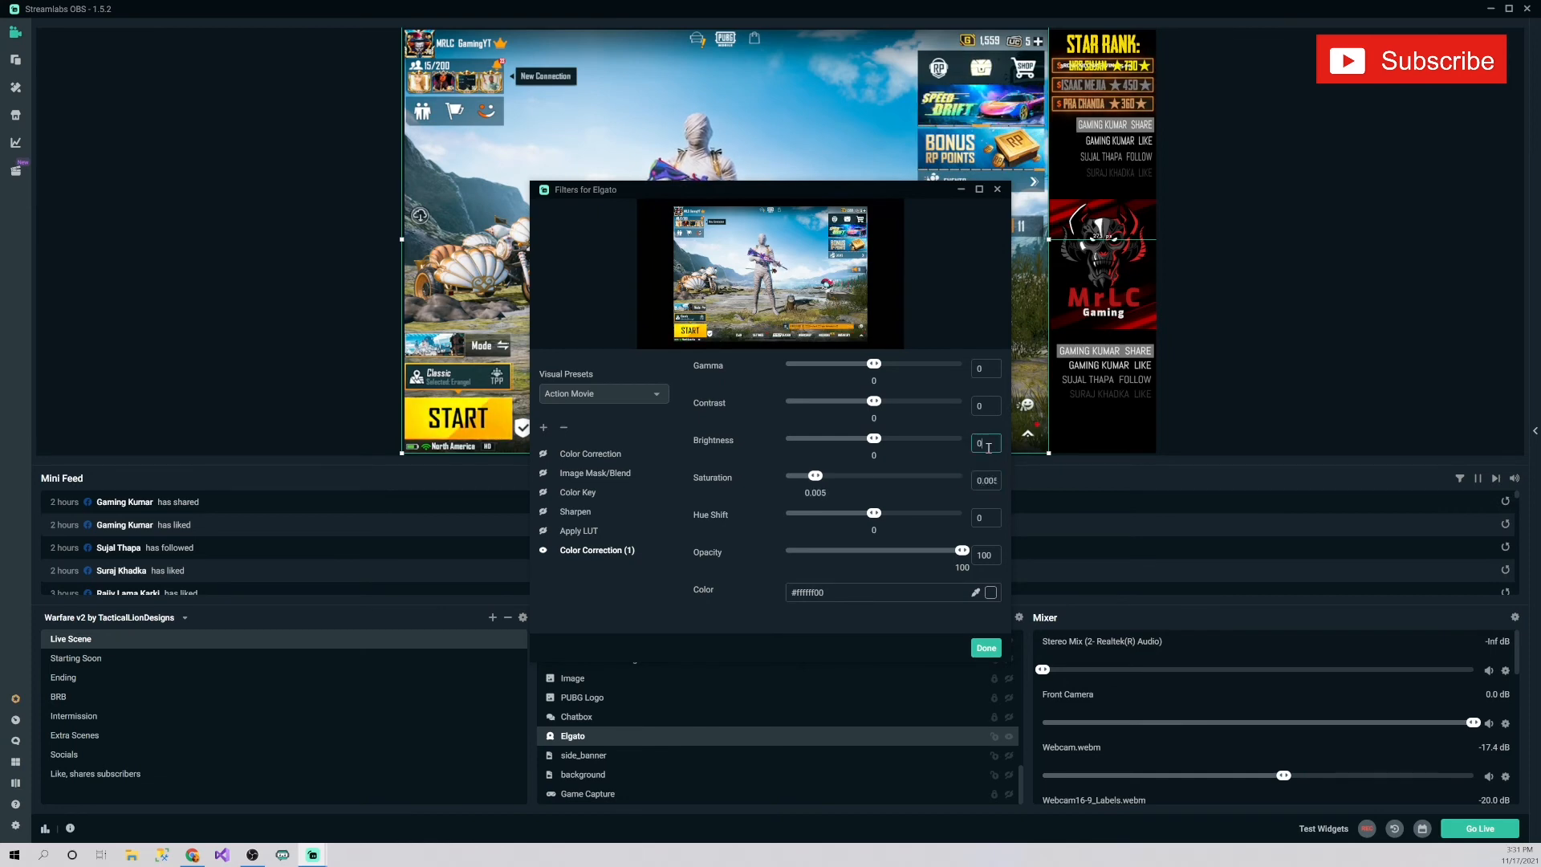
pyautogui.click(981, 403)
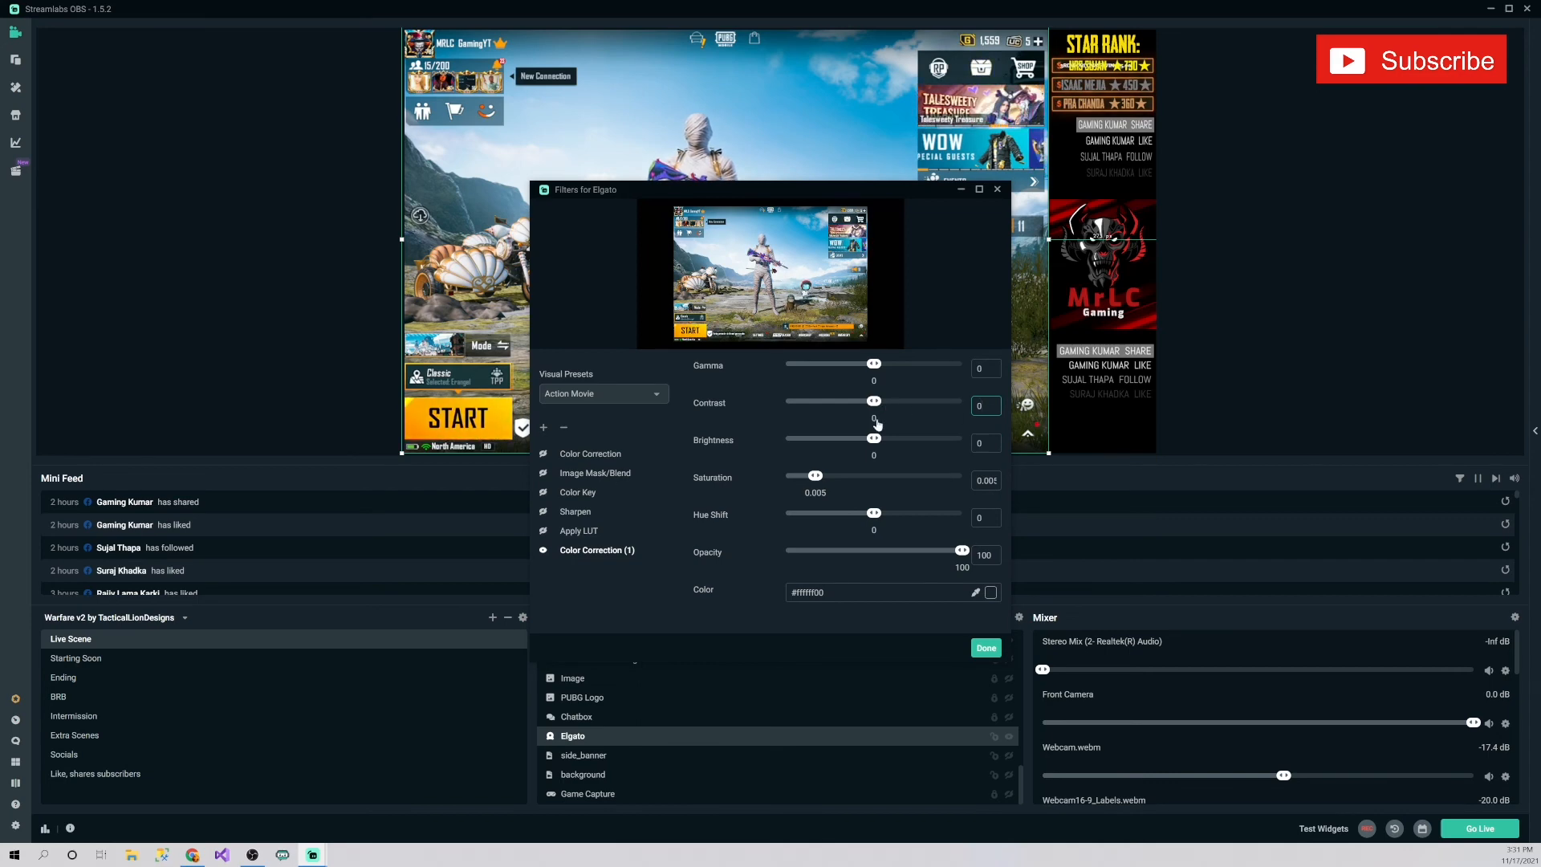
pyautogui.moveTo(882, 397); pyautogui.dragTo(881, 407)
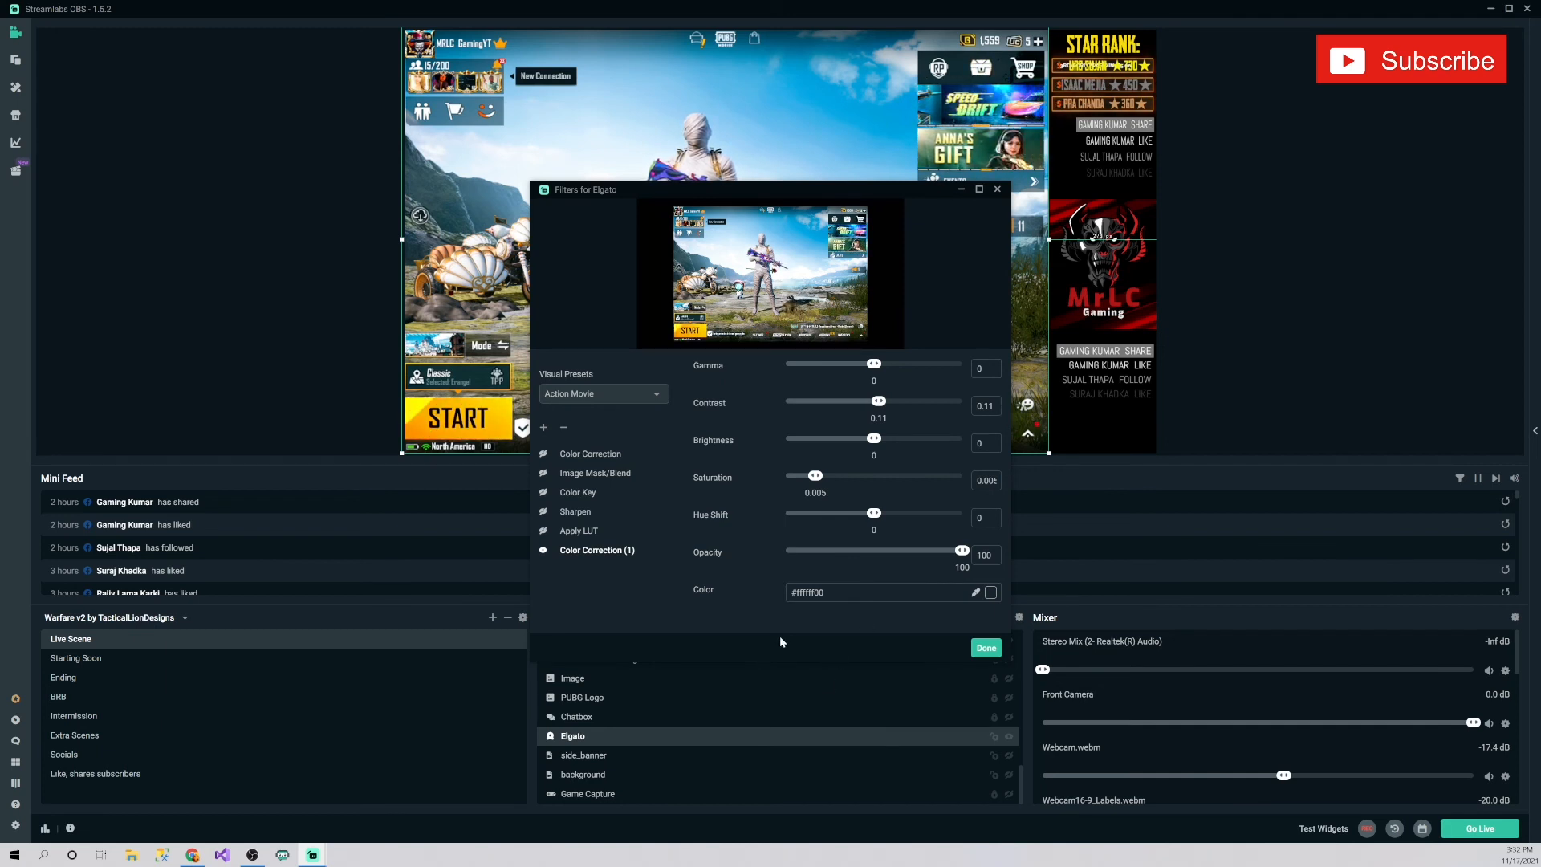
# Turn the Apply LUT filter back on and load lut (1).png from the Downloads folder as its LUT file.
pyautogui.click(580, 532)
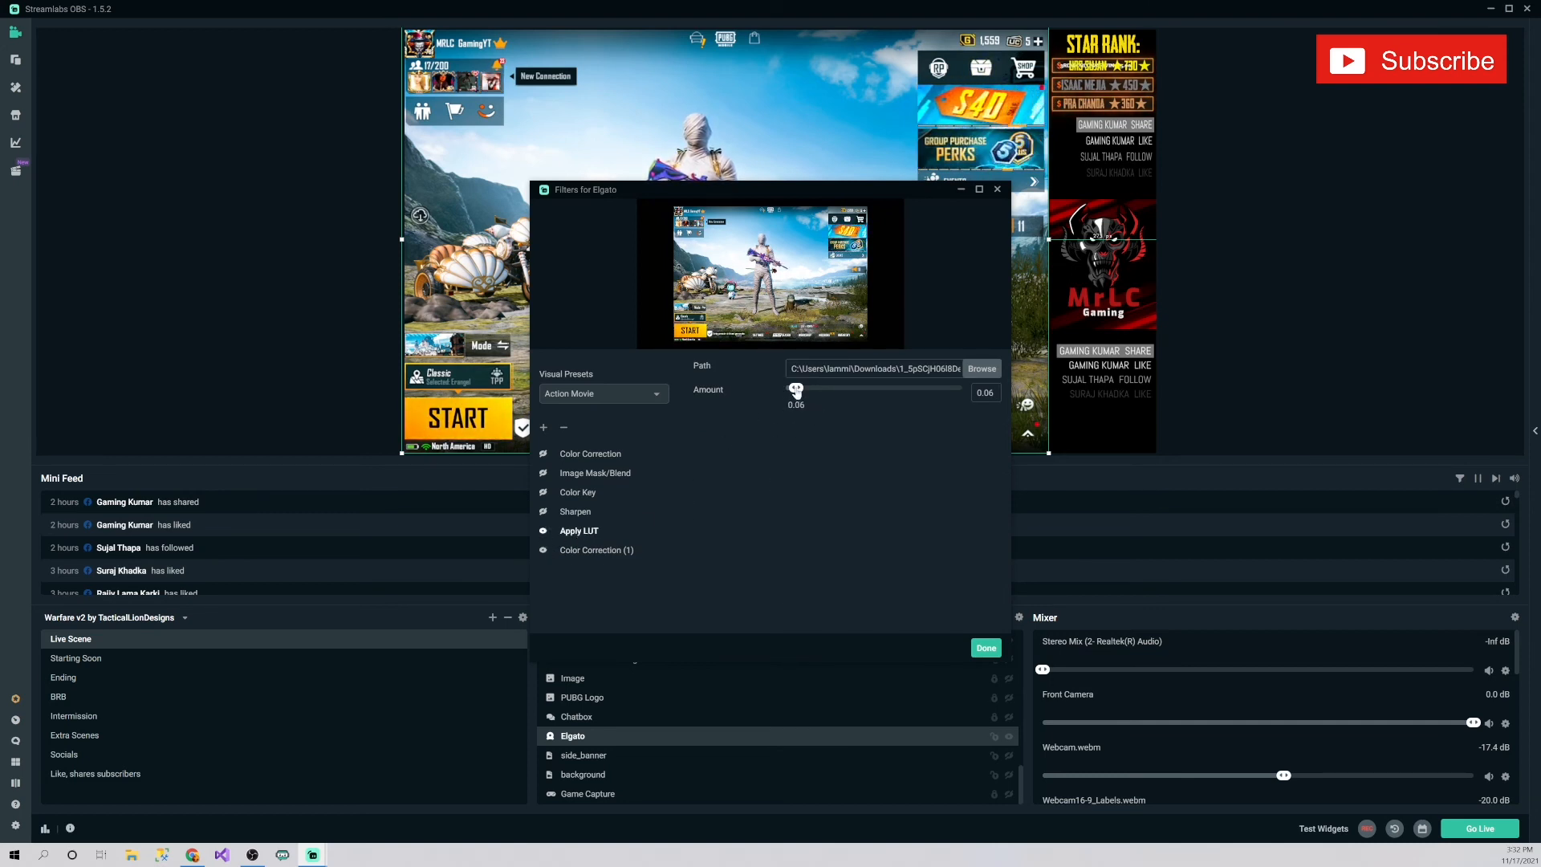
pyautogui.click(983, 370)
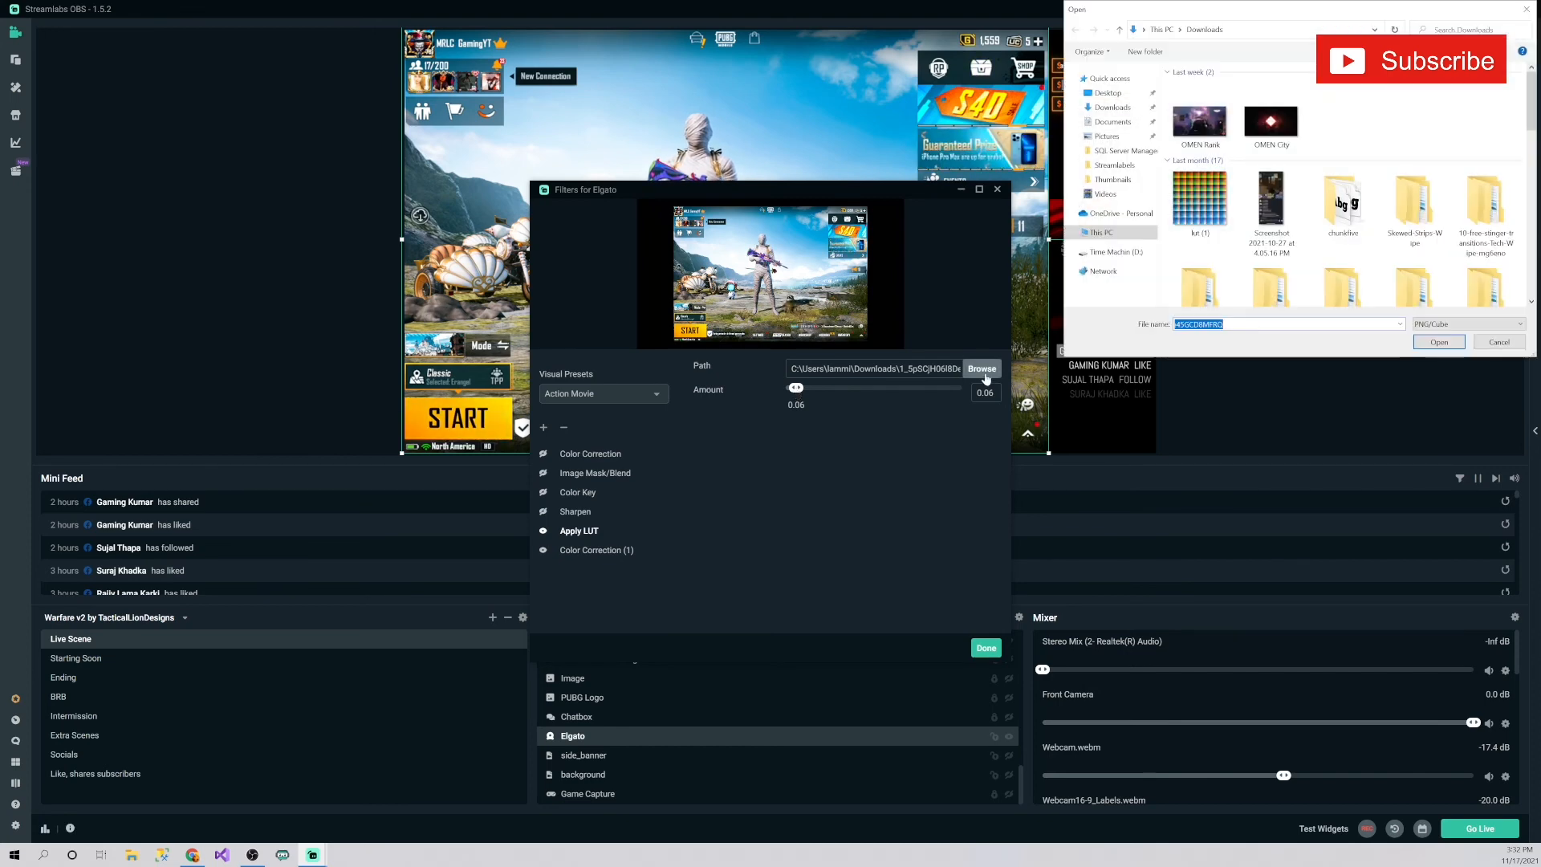
pyautogui.doubleClick(1199, 199)
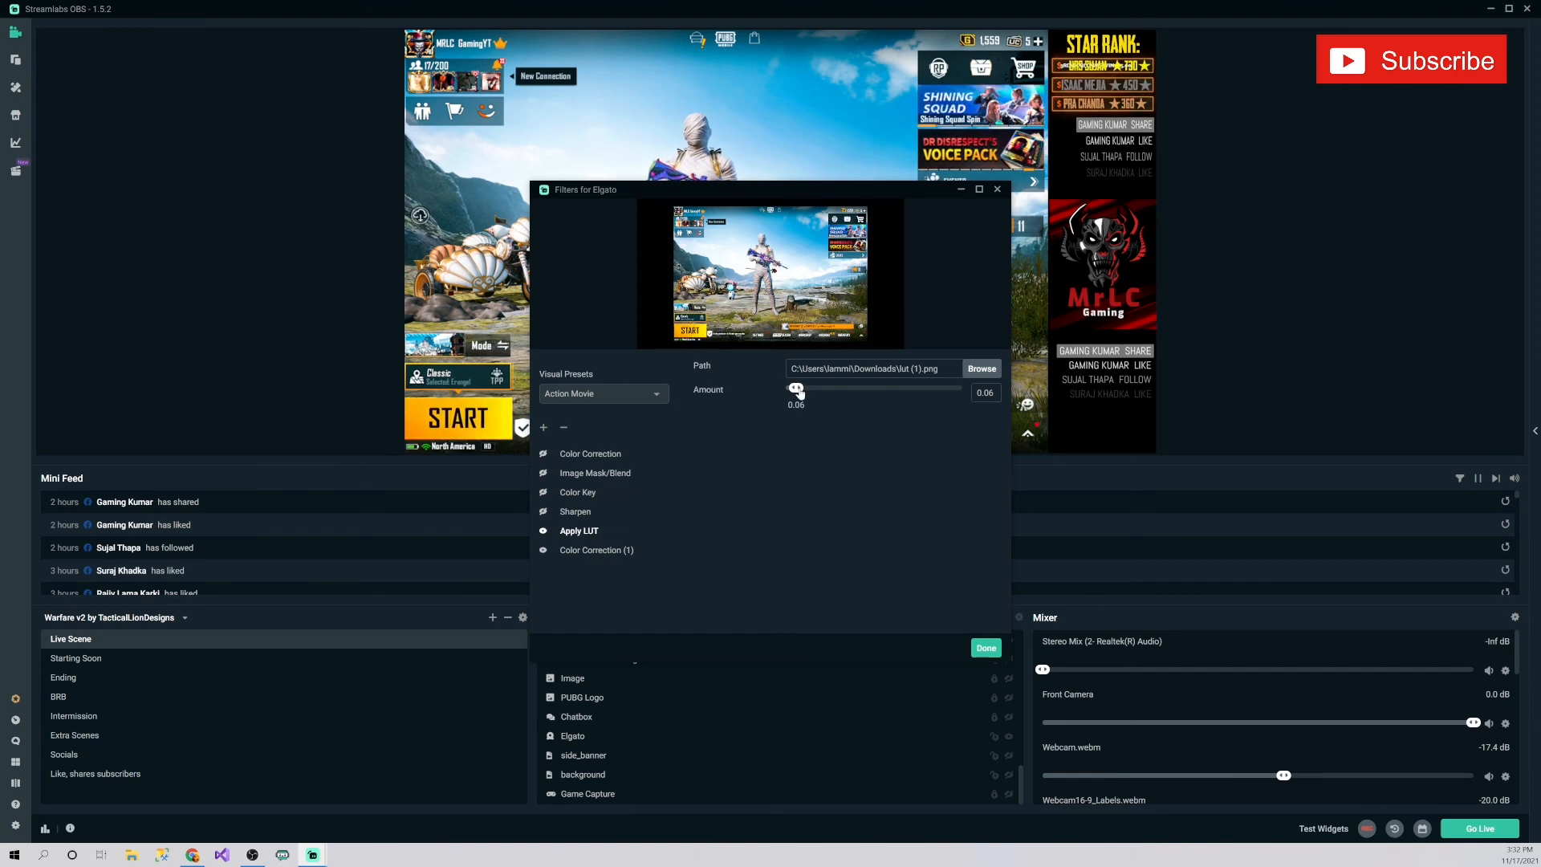
# Try a LUT amount of 0.71, set it to 0.38, and reselect lut (1).png as the file.
pyautogui.moveTo(799, 393); pyautogui.dragTo(910, 402)
pyautogui.moveTo(869, 190); pyautogui.dragTo(1049, 180)
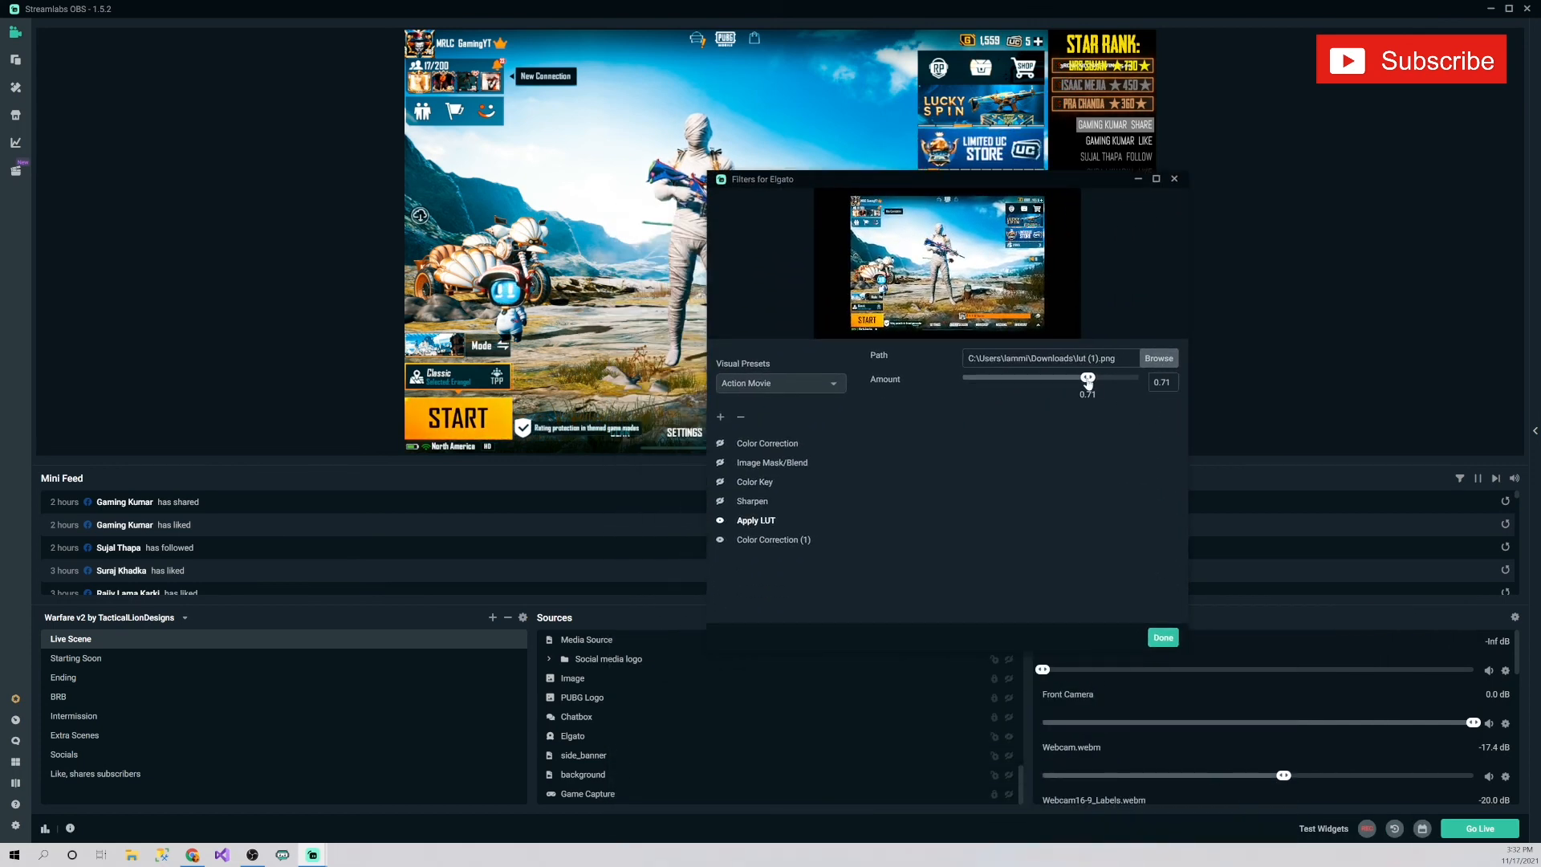
pyautogui.moveTo(1088, 379); pyautogui.dragTo(1030, 379)
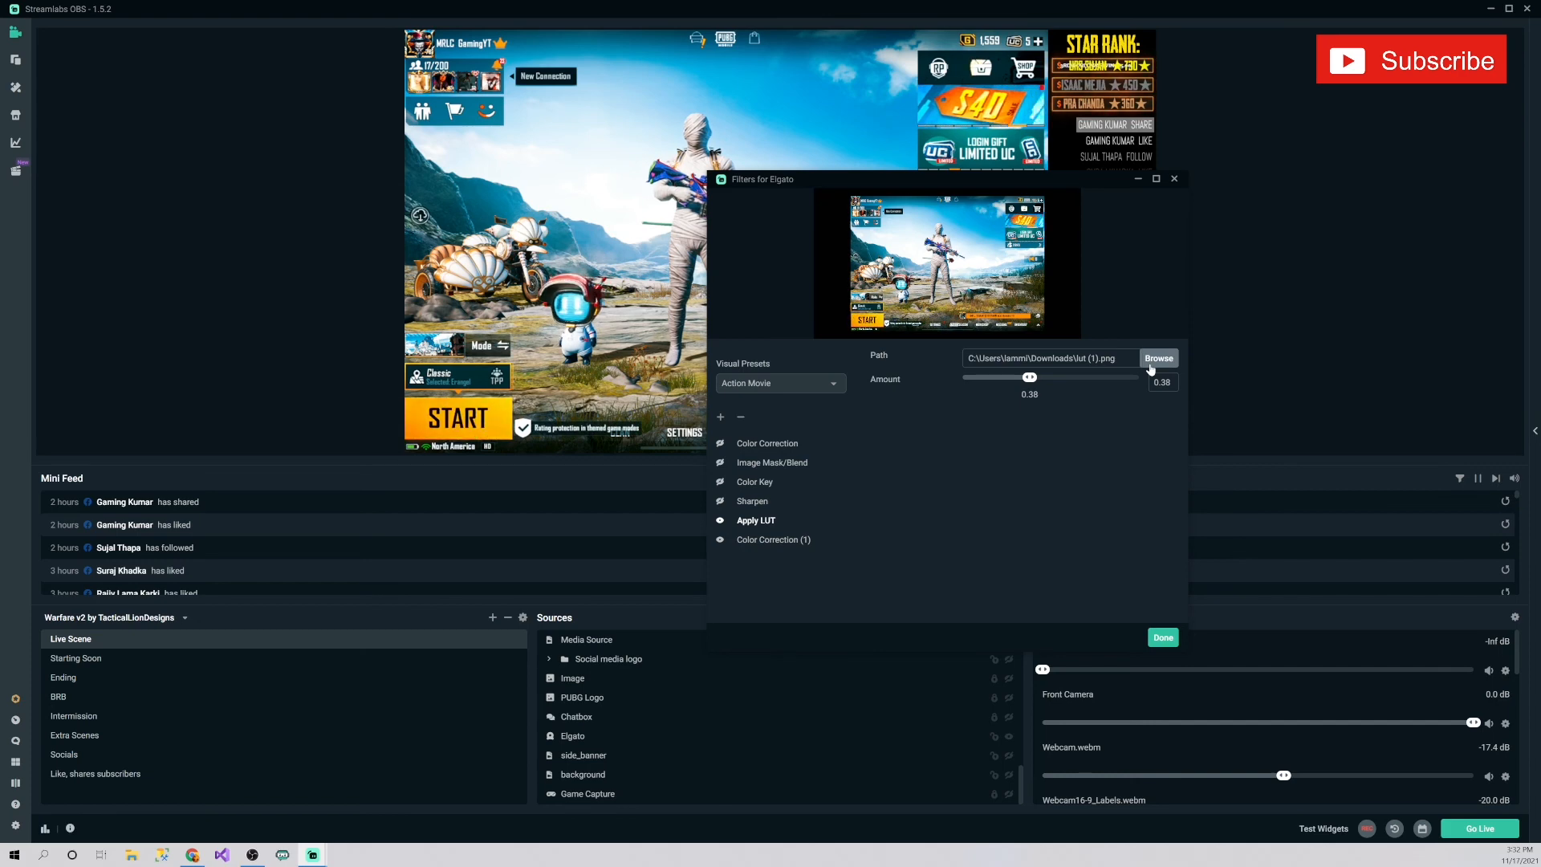
pyautogui.click(1159, 359)
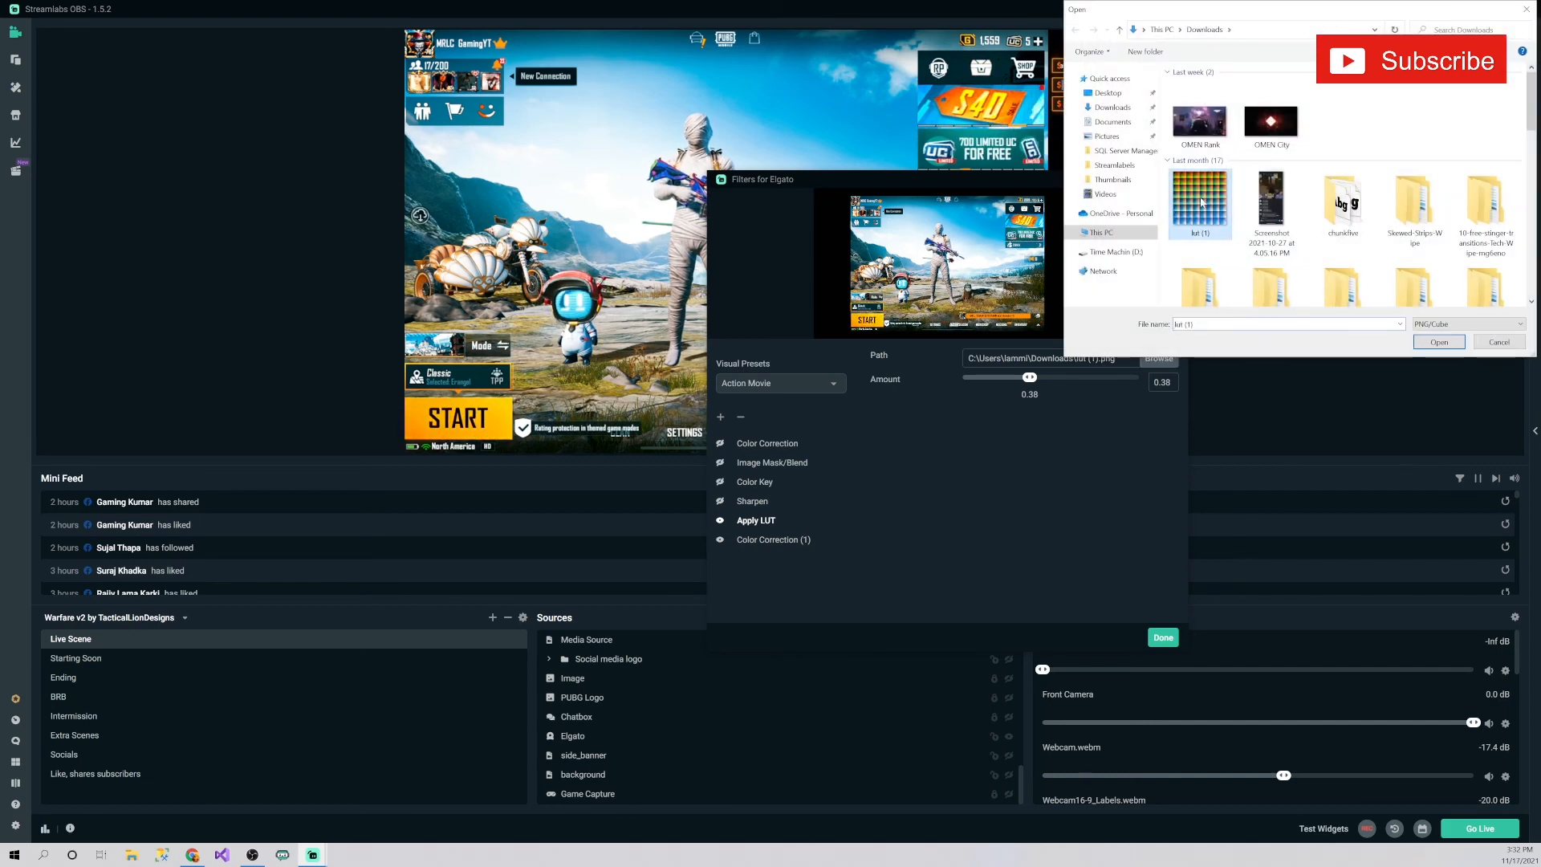
pyautogui.doubleClick(1201, 203)
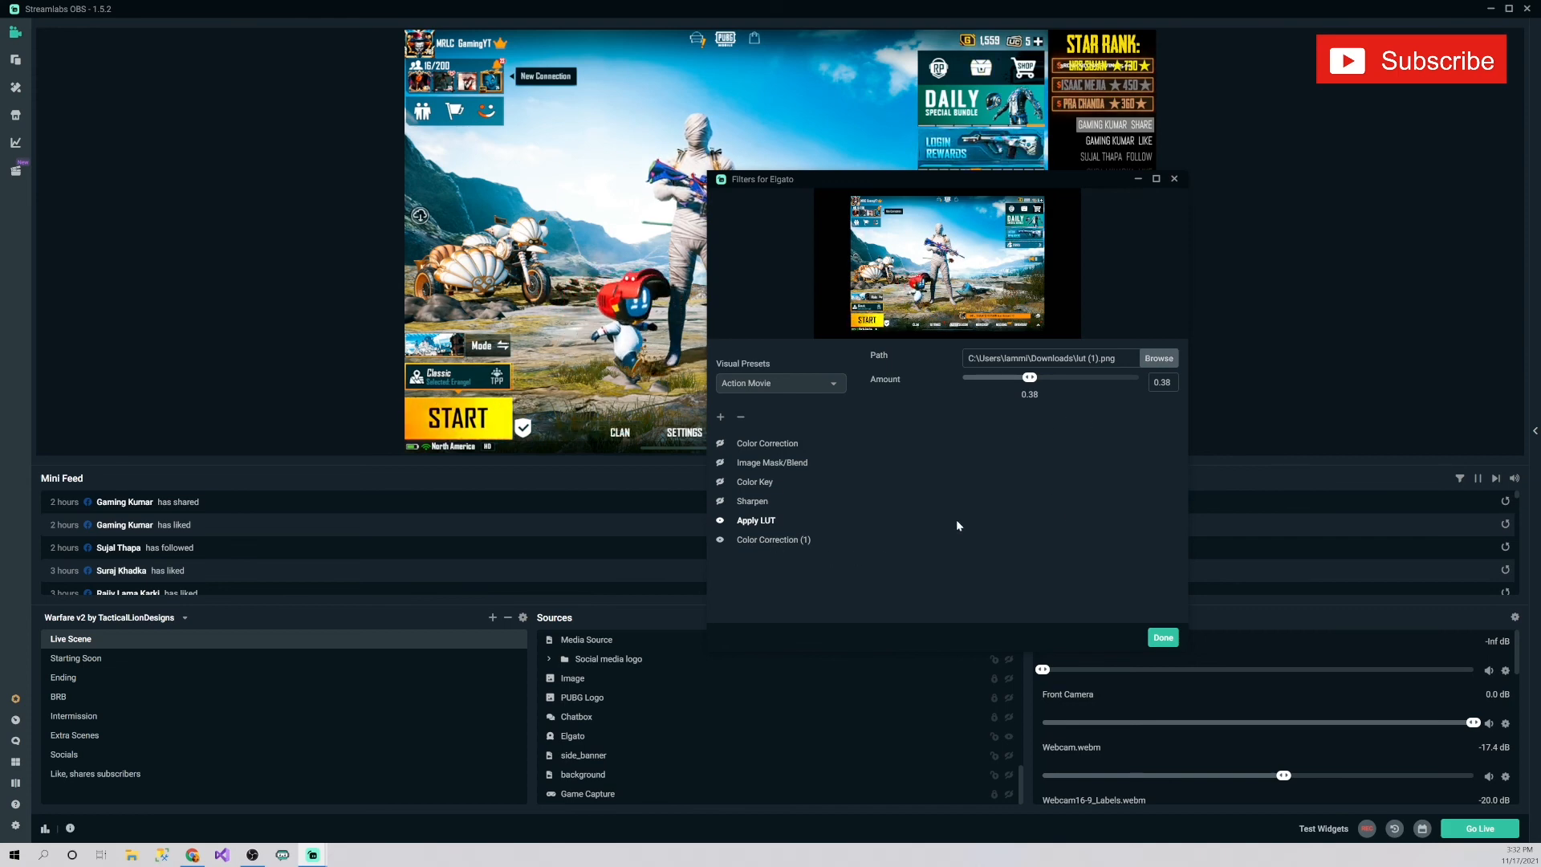
# Turn on the Sharpen filter, compare sharpness values between 0.06 and 0.12, set it to 0.06, and close the Elgato filters.
pyautogui.click(759, 466)
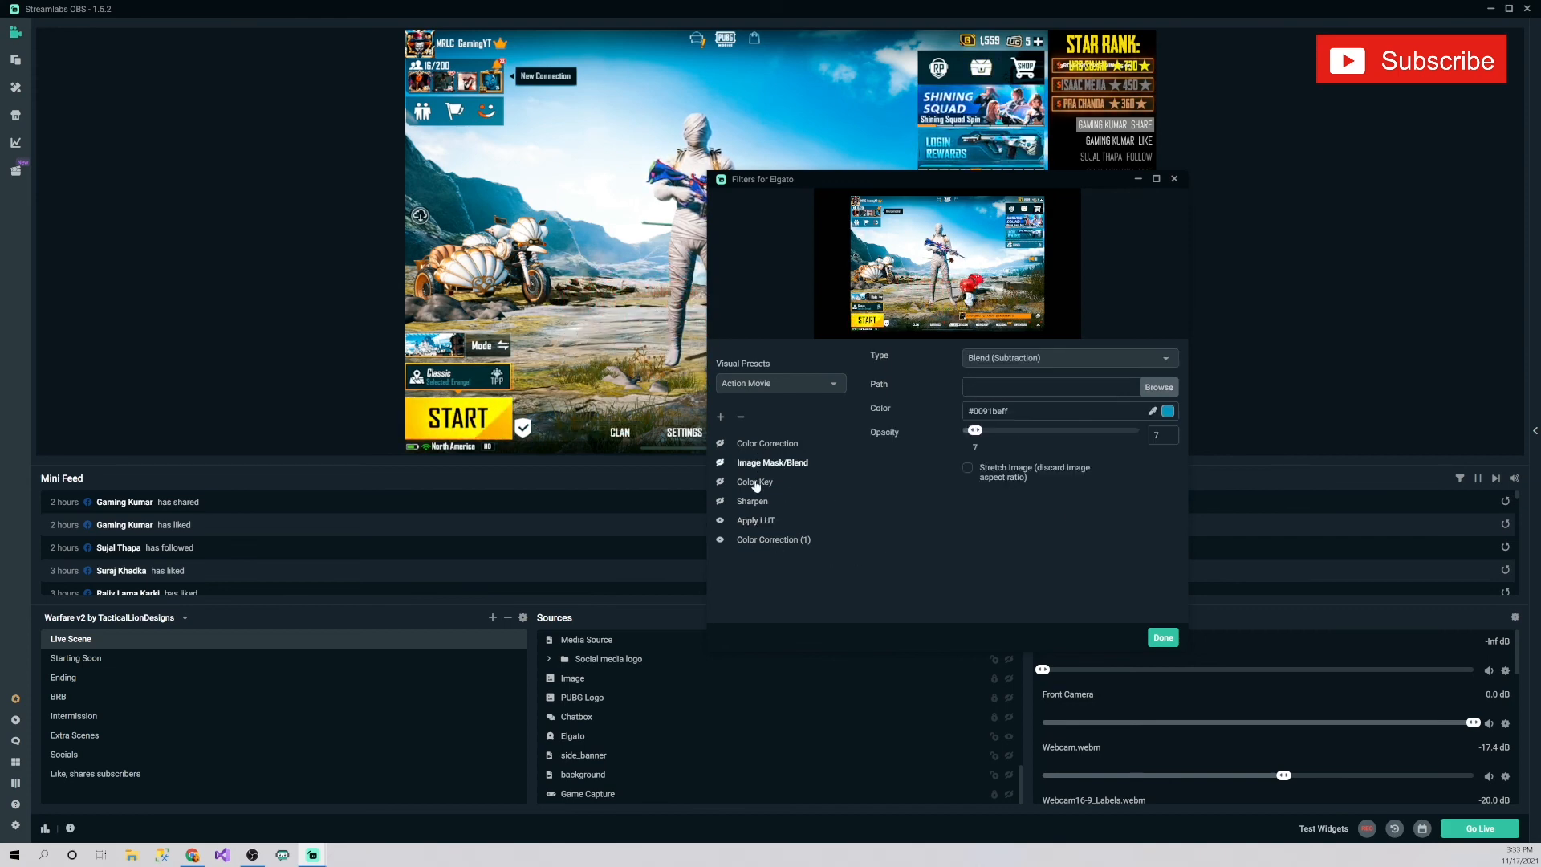
pyautogui.click(756, 483)
pyautogui.click(757, 503)
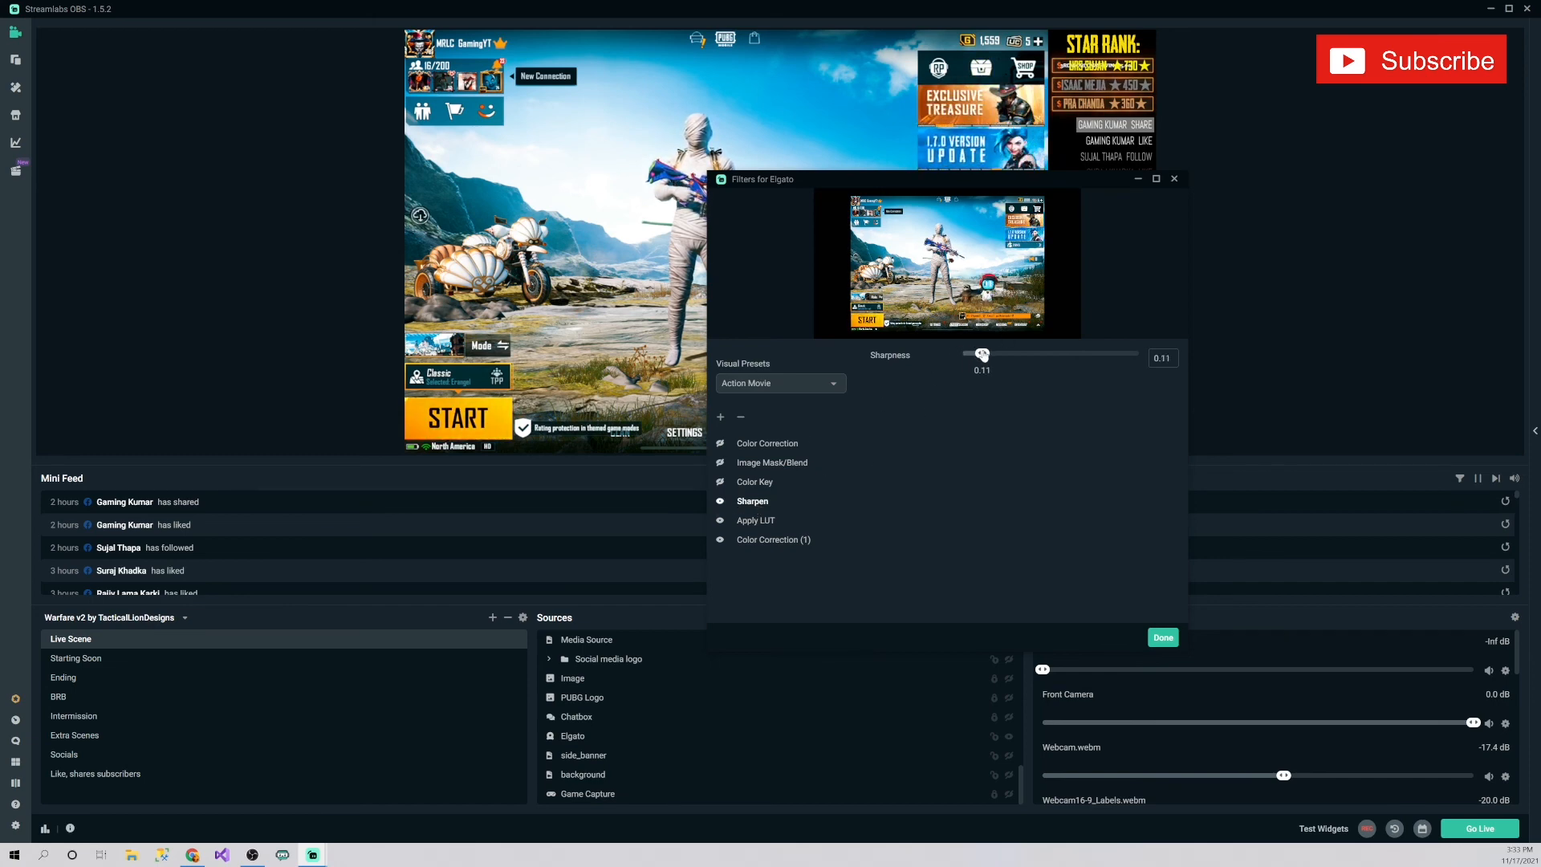
pyautogui.moveTo(983, 354)
pyautogui.mouseDown()
pyautogui.moveTo(1006, 356)
pyautogui.moveTo(982, 355)
pyautogui.mouseUp()
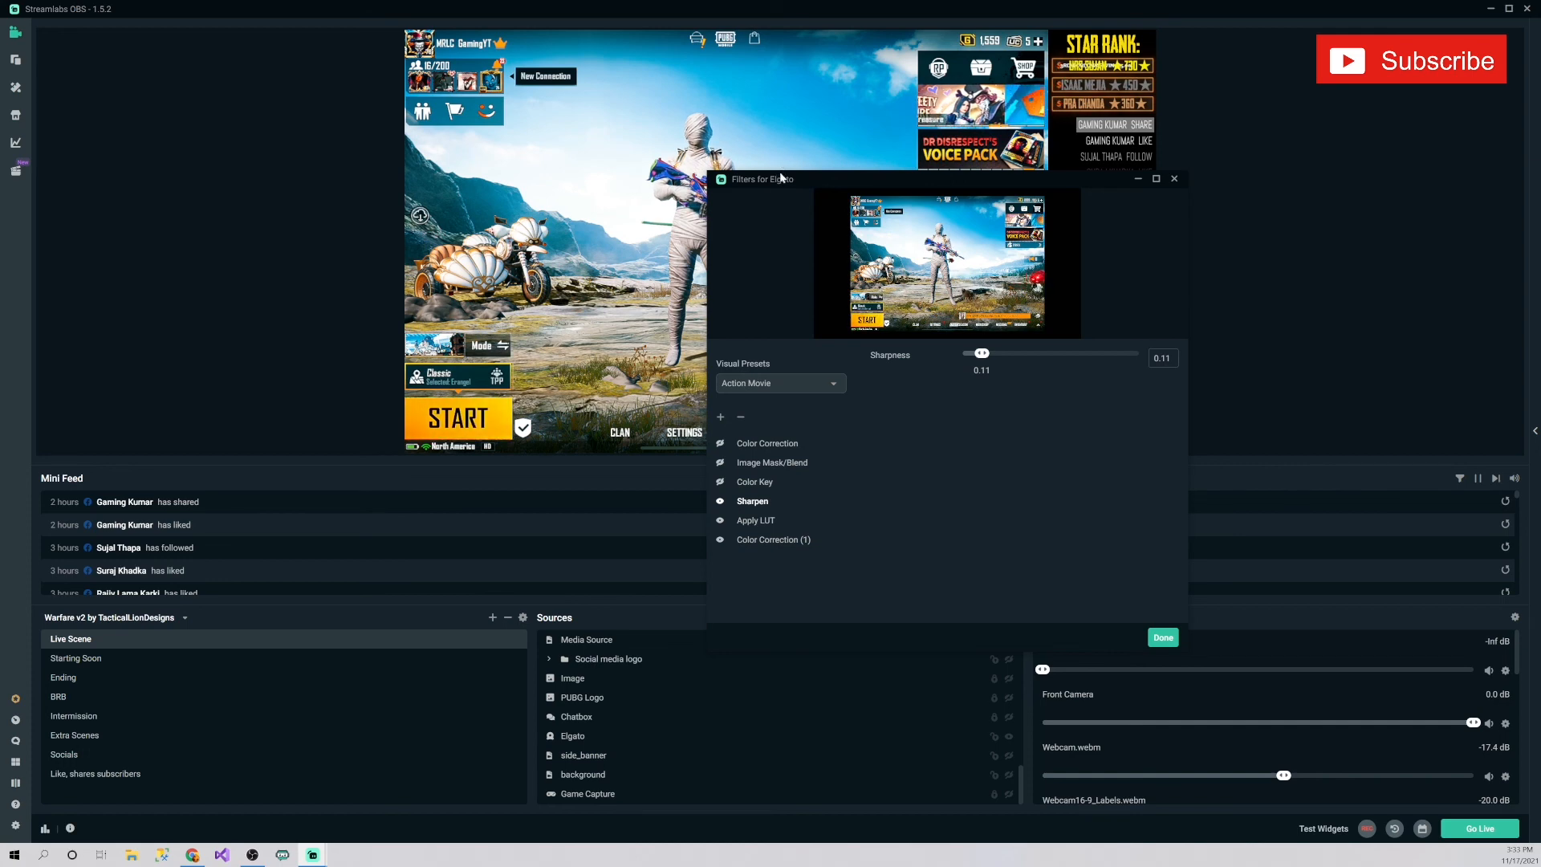
pyautogui.moveTo(773, 181); pyautogui.dragTo(970, 211)
pyautogui.moveTo(1164, 390); pyautogui.dragTo(1162, 394)
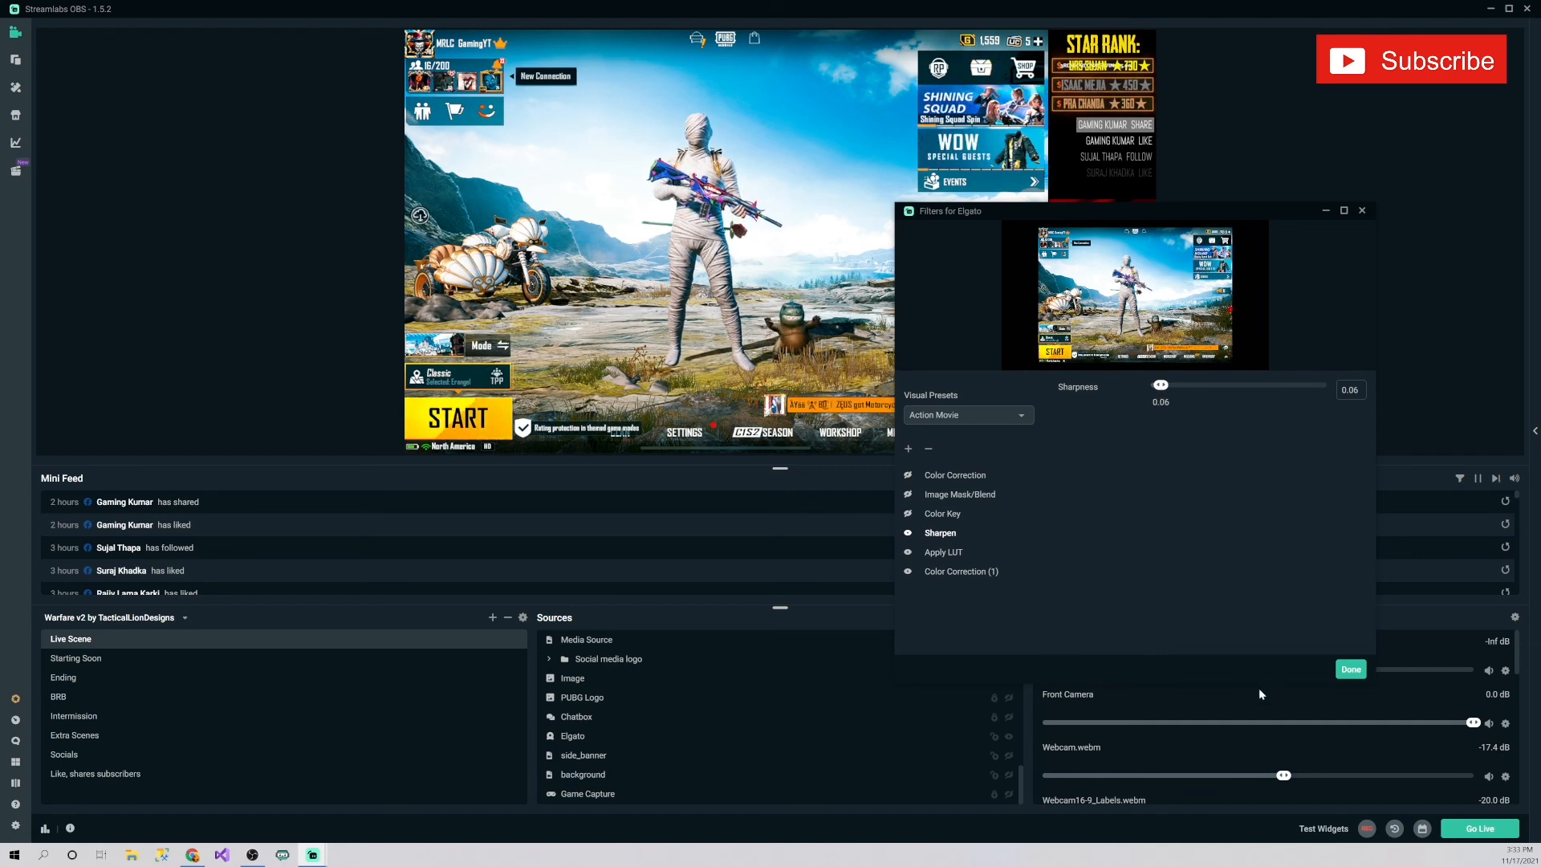
pyautogui.click(1173, 386)
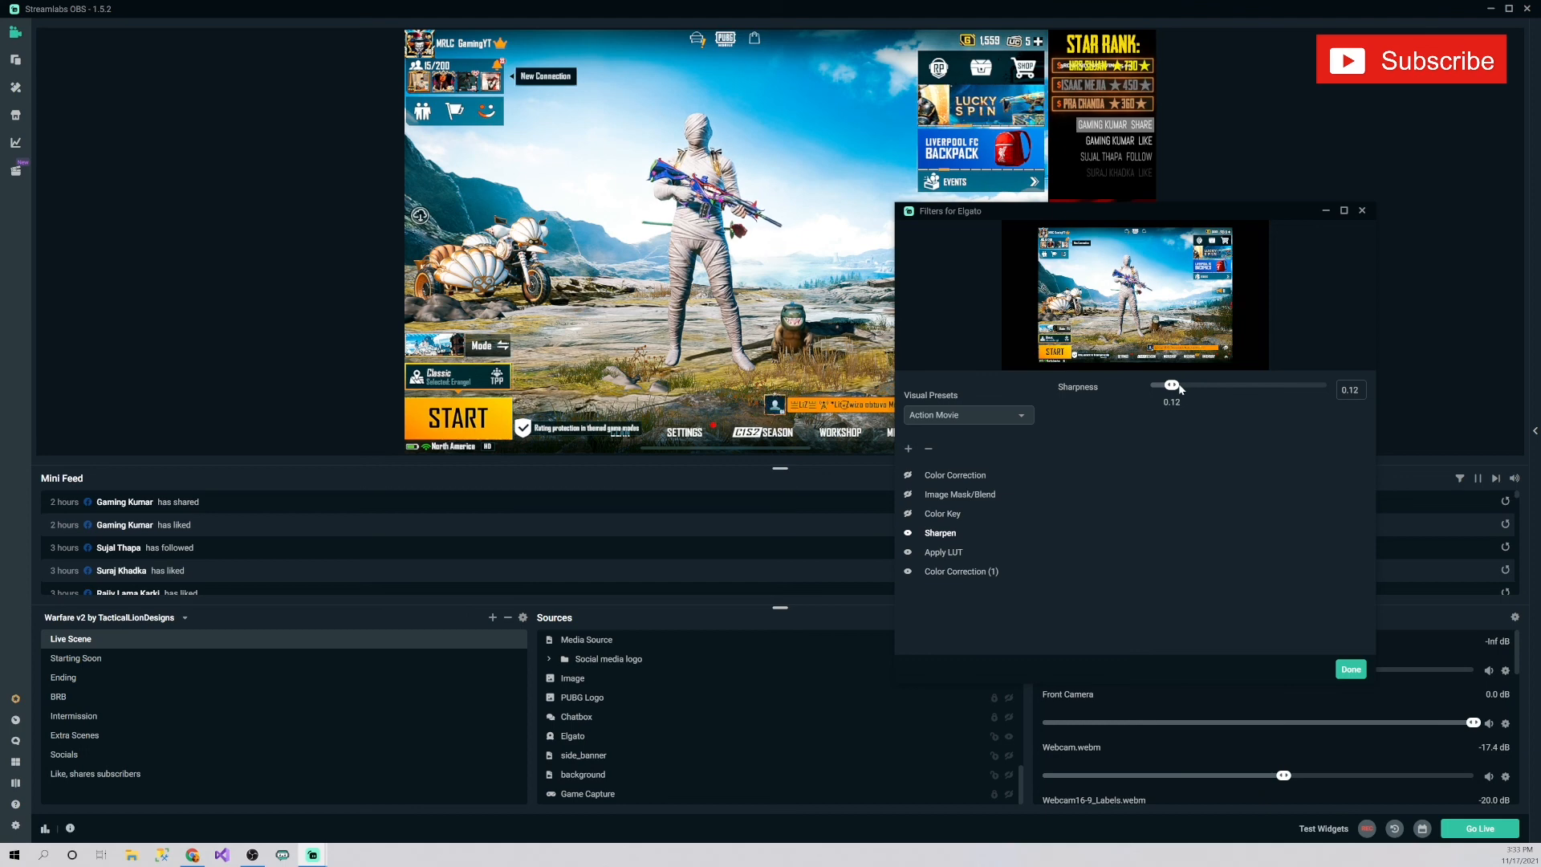
pyautogui.moveTo(1172, 387); pyautogui.dragTo(1162, 391)
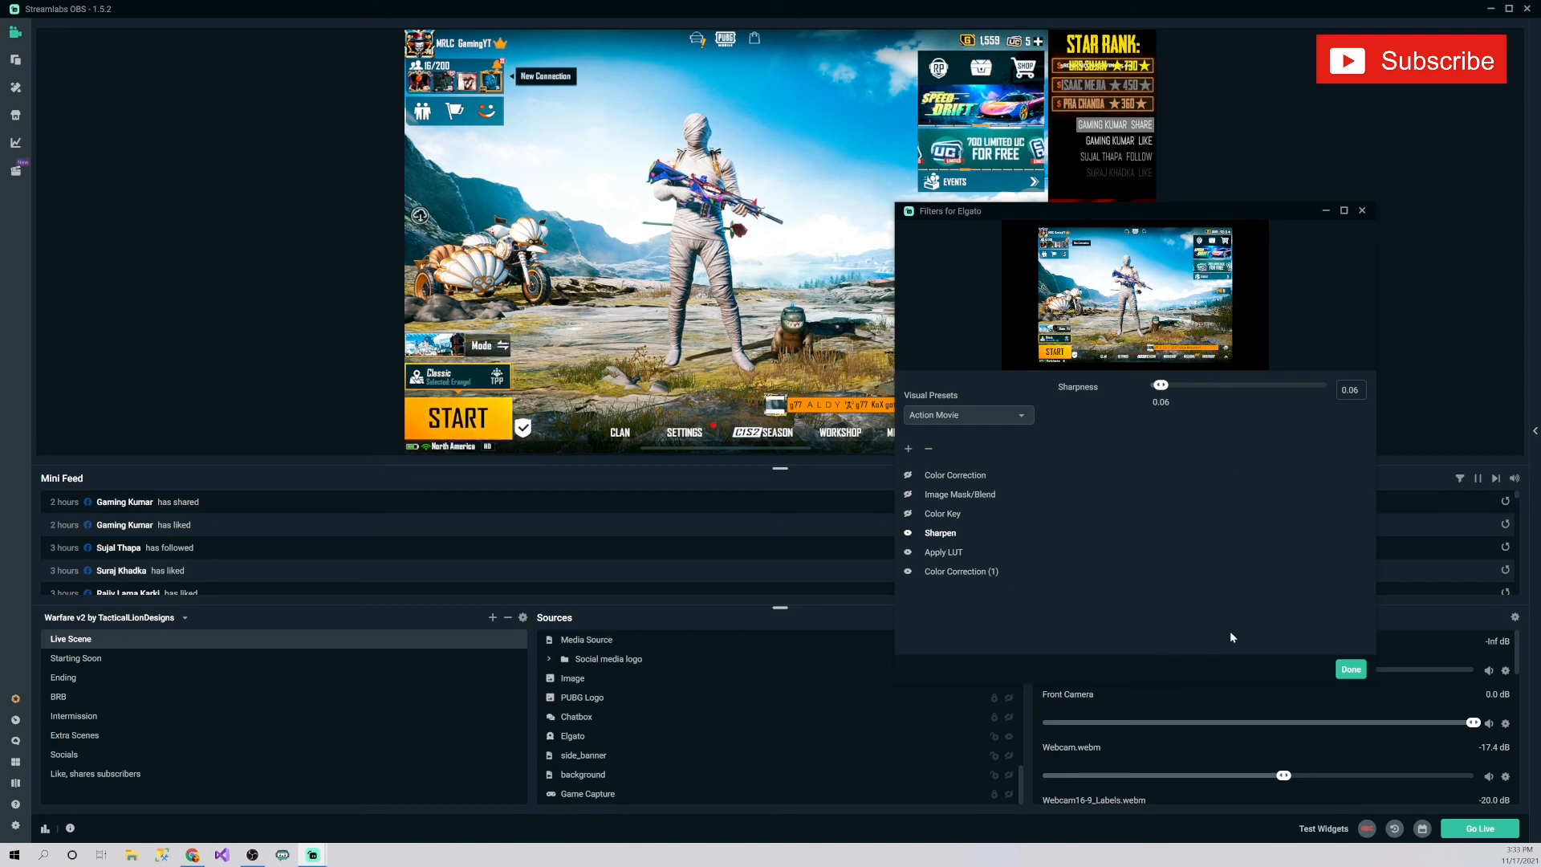
pyautogui.click(1347, 671)
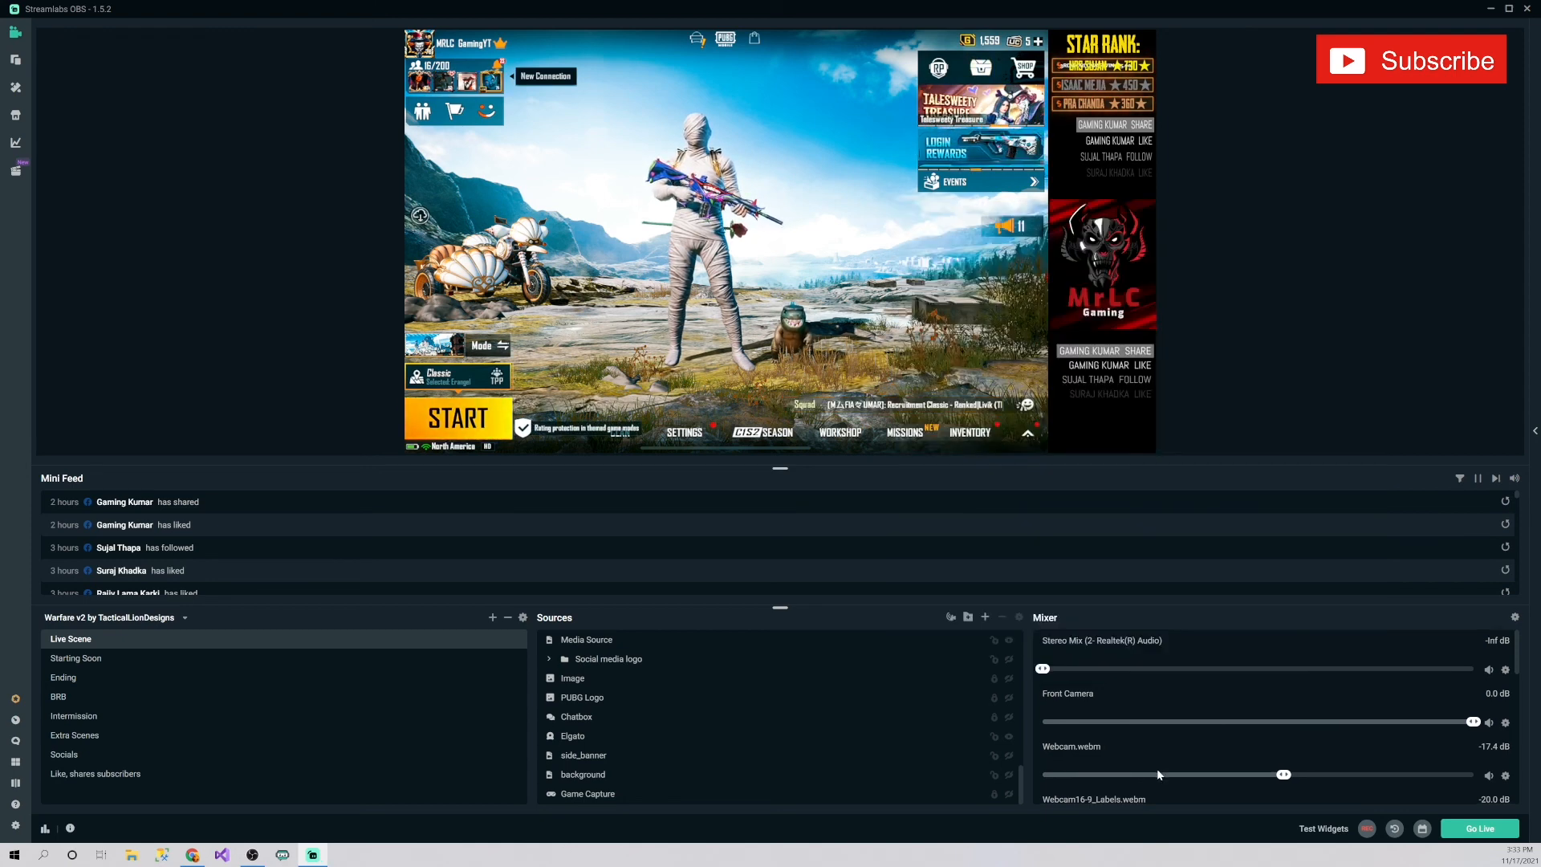
# Check the Elgato source's audio level in the mixer.
pyautogui.scroll(-5, 1128, 792)
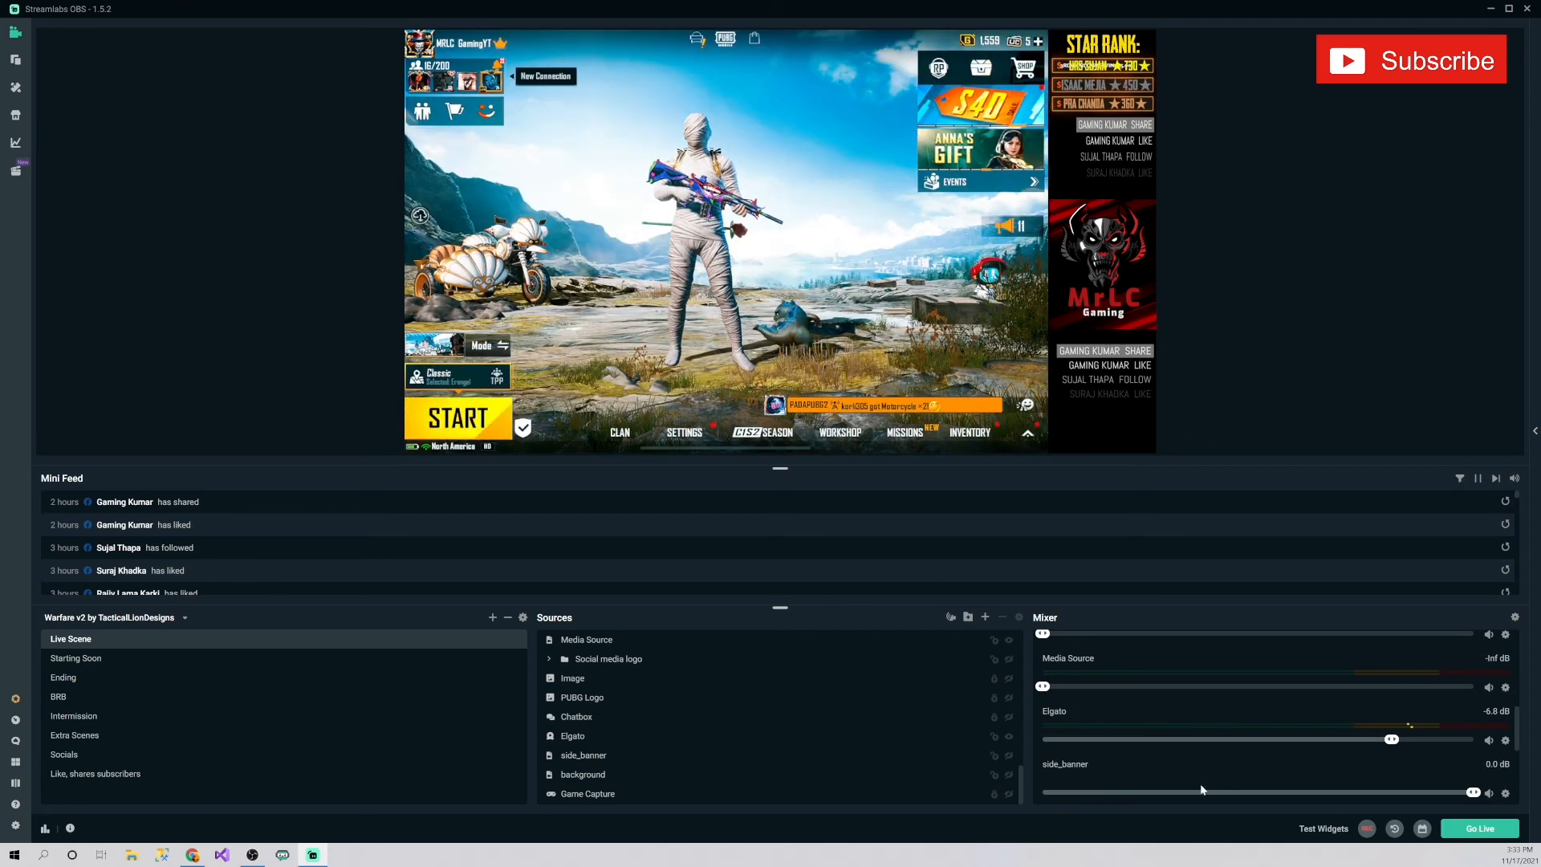
pyautogui.click(1234, 328)
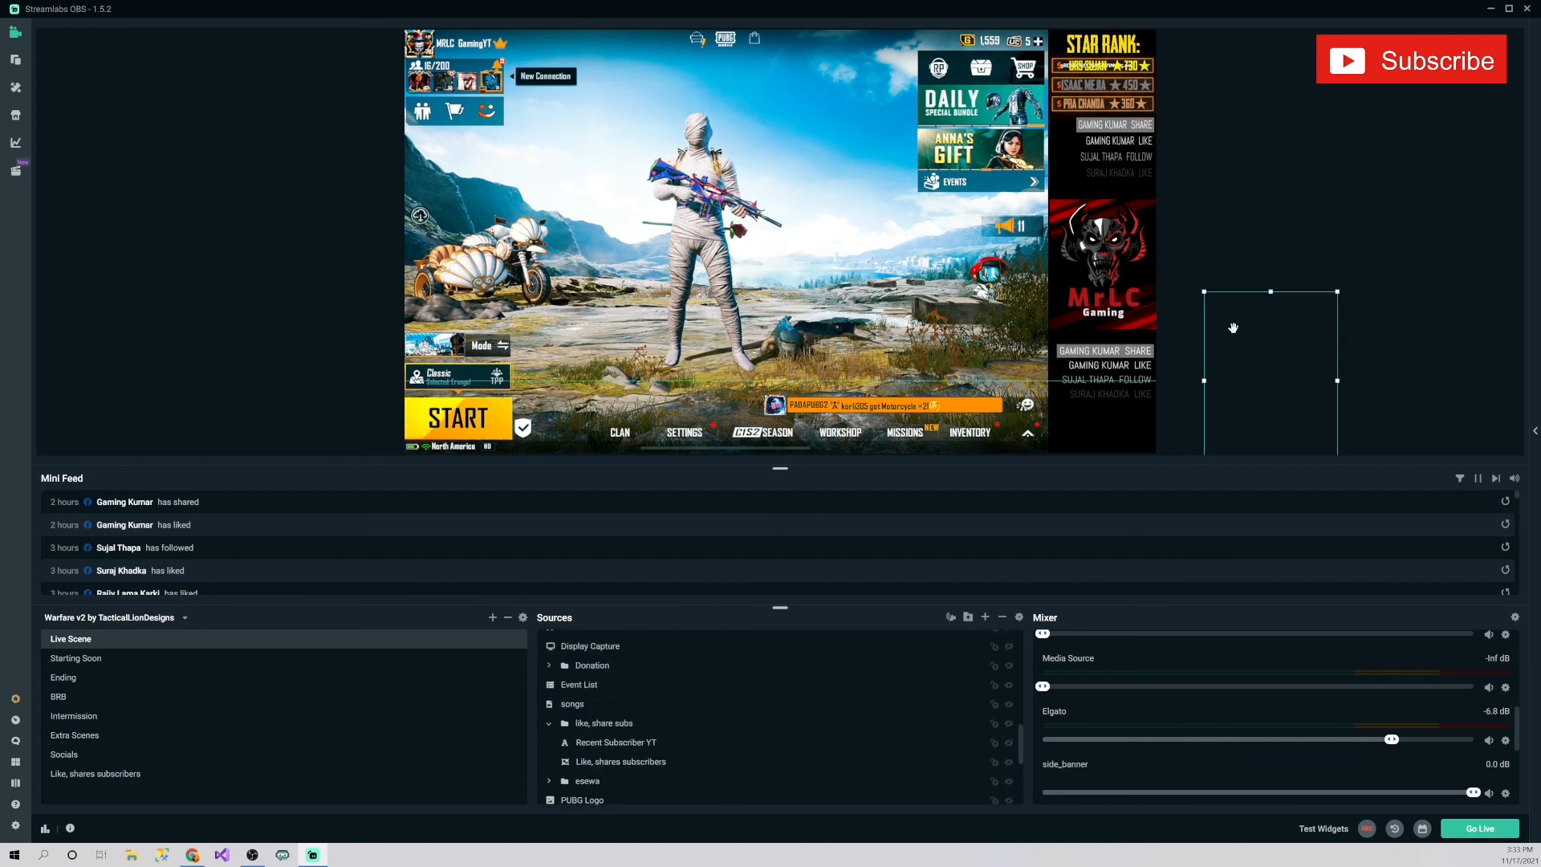